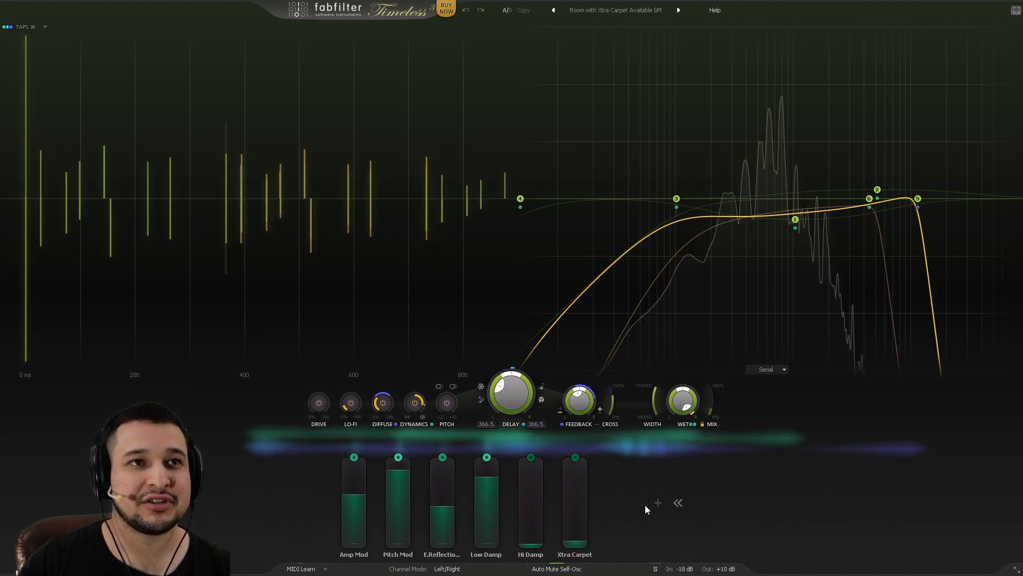
Step: Expand the room preset's XLFO 2 and EF 1, then switch to the Vintage Analogue Delay window full-screen
{"action": "left_click", "coordinate": [635, 510]}
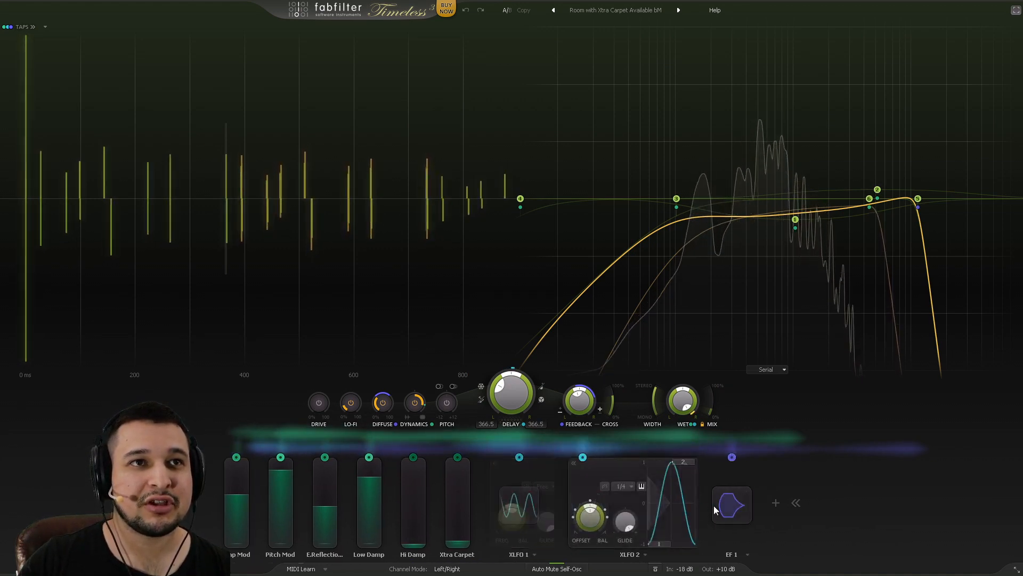
{"action": "left_click", "coordinate": [731, 503]}
{"action": "left_click", "coordinate": [804, 504]}
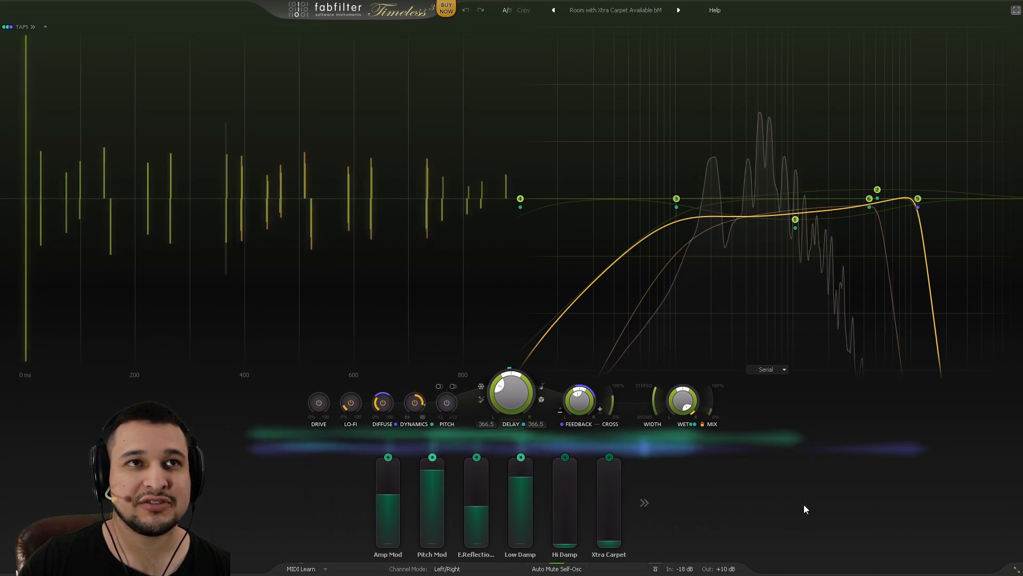
{"action": "left_click", "coordinate": [1016, 10]}
{"action": "left_click", "coordinate": [769, 81]}
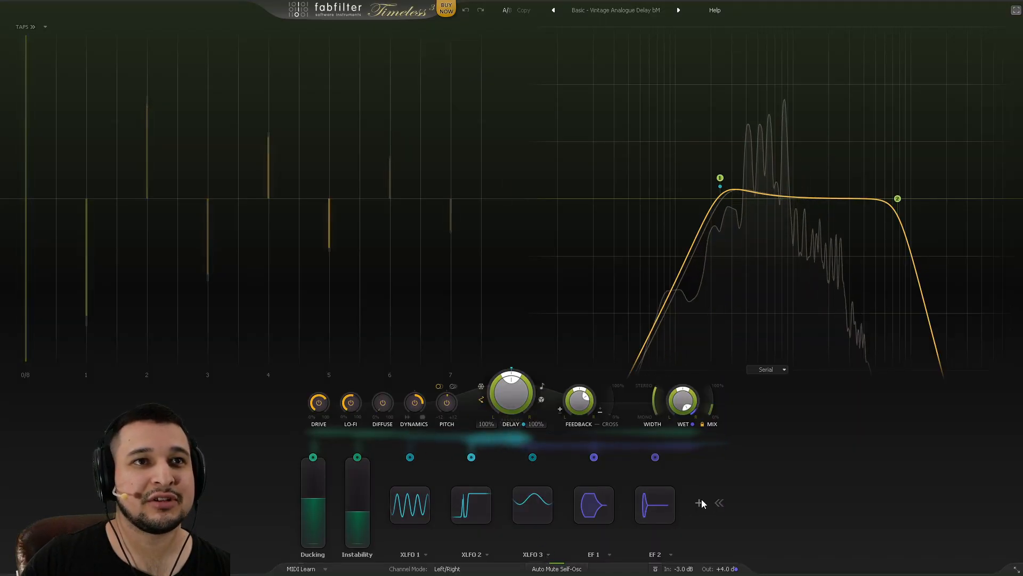
Step: Collapse and re-expand the delay's modulation slots, then return to windowed mode
{"action": "left_click", "coordinate": [721, 502]}
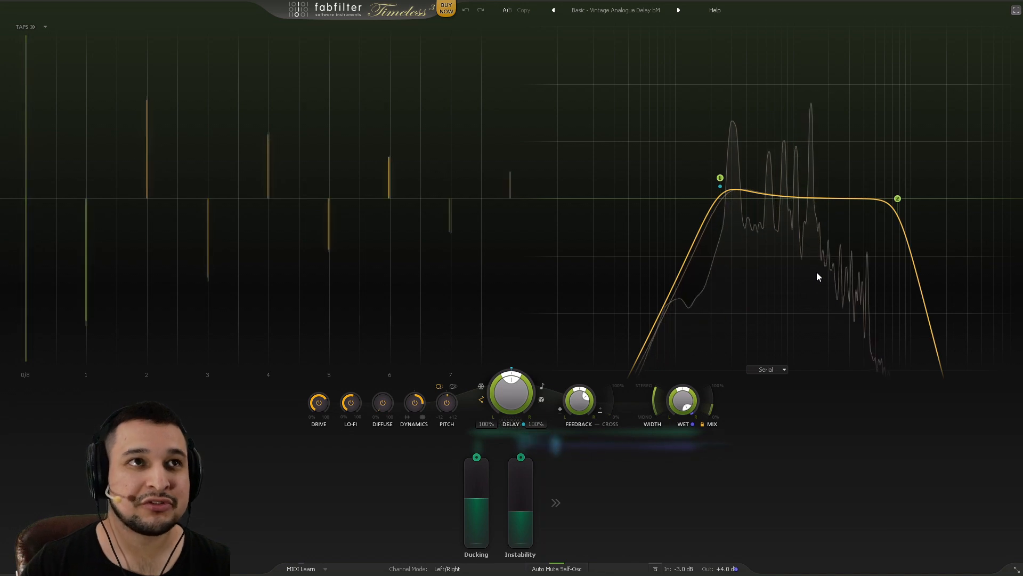
{"action": "left_click", "coordinate": [556, 500]}
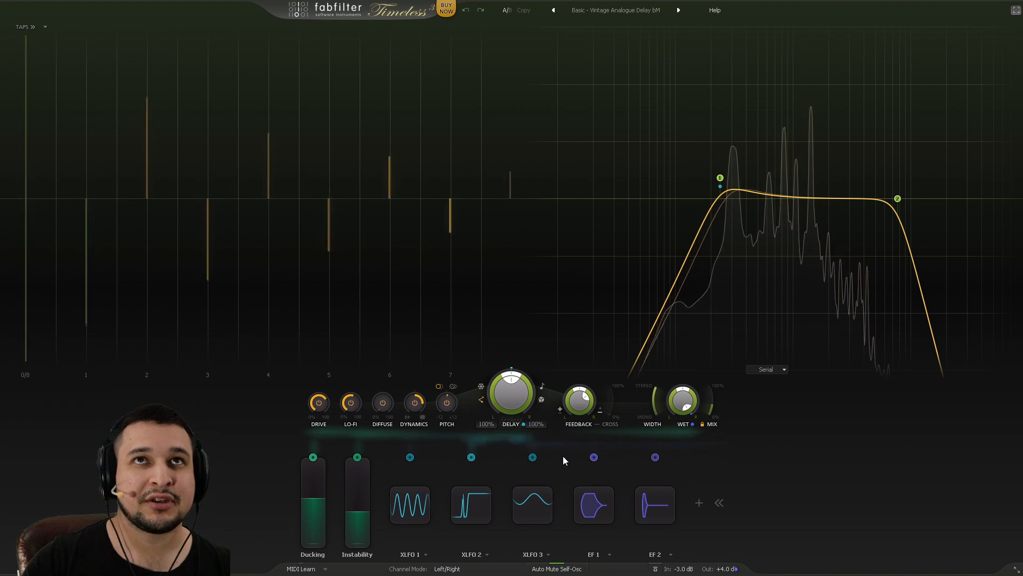
{"action": "left_click", "coordinate": [1016, 11]}
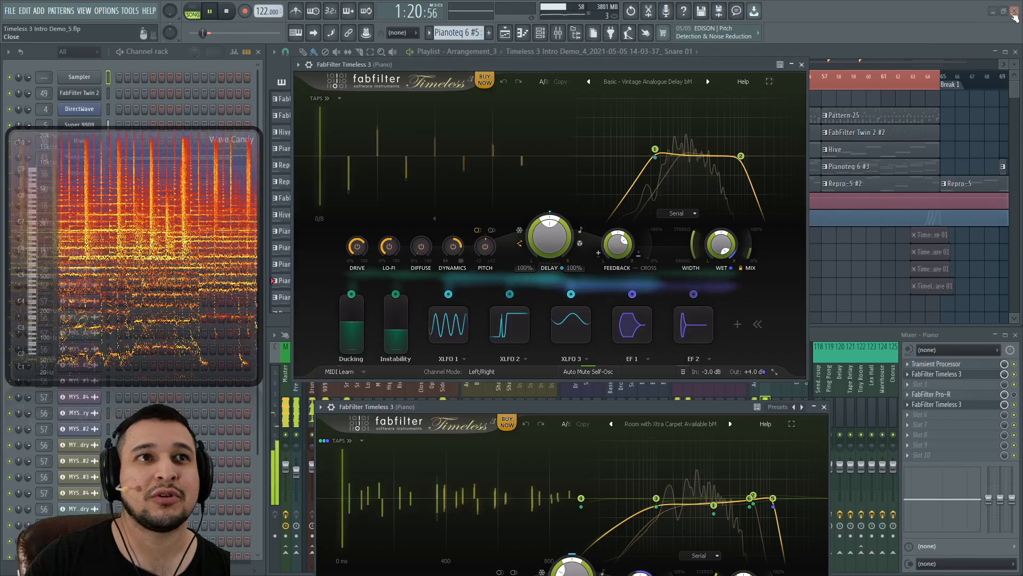
Step: Close both Timeless 3 windows, stop playback and clear the bars 41–65 selection
{"action": "left_click", "coordinate": [803, 65]}
{"action": "left_click", "coordinate": [822, 406]}
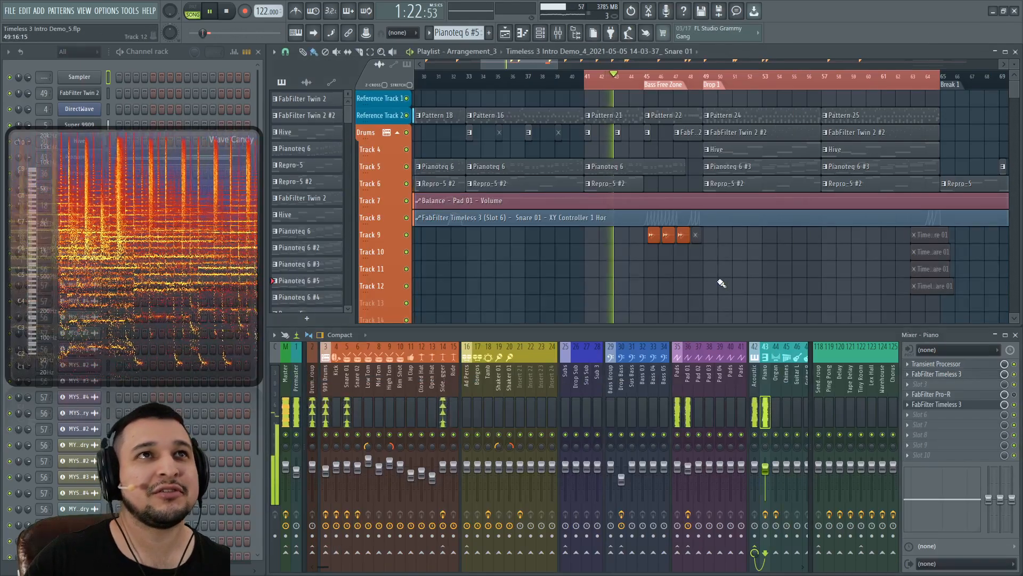
{"action": "key", "text": "space"}
{"action": "key", "text": "ctrl+d"}
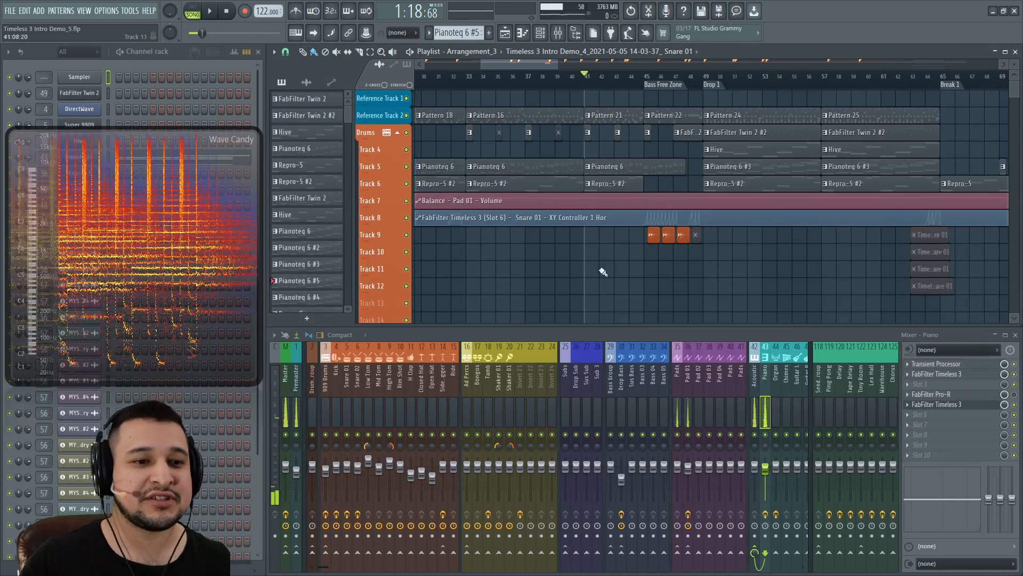
Step: Reset the master volume and restart playback of the song
{"action": "right_click", "coordinate": [176, 16]}
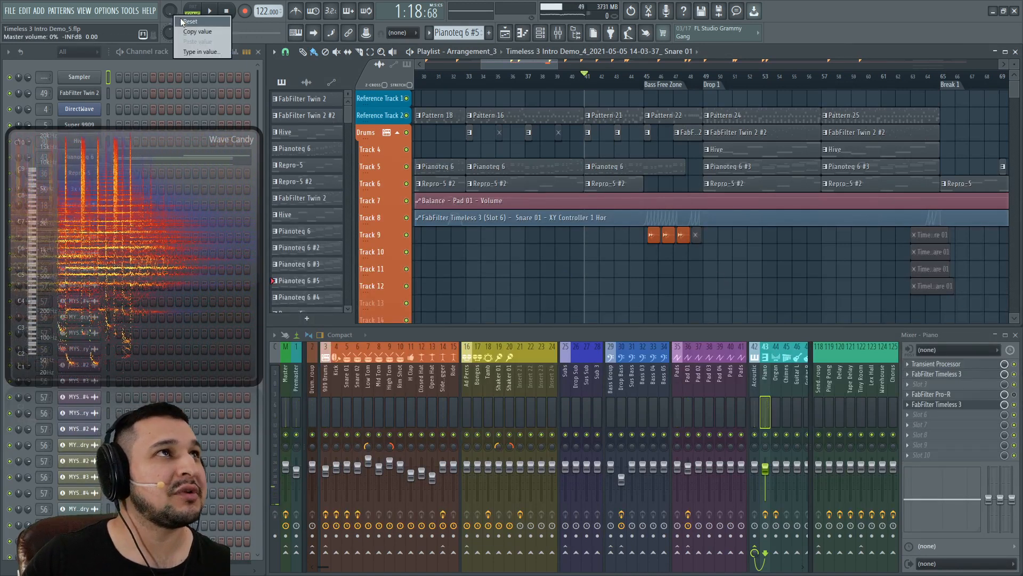
{"action": "left_click", "coordinate": [184, 22]}
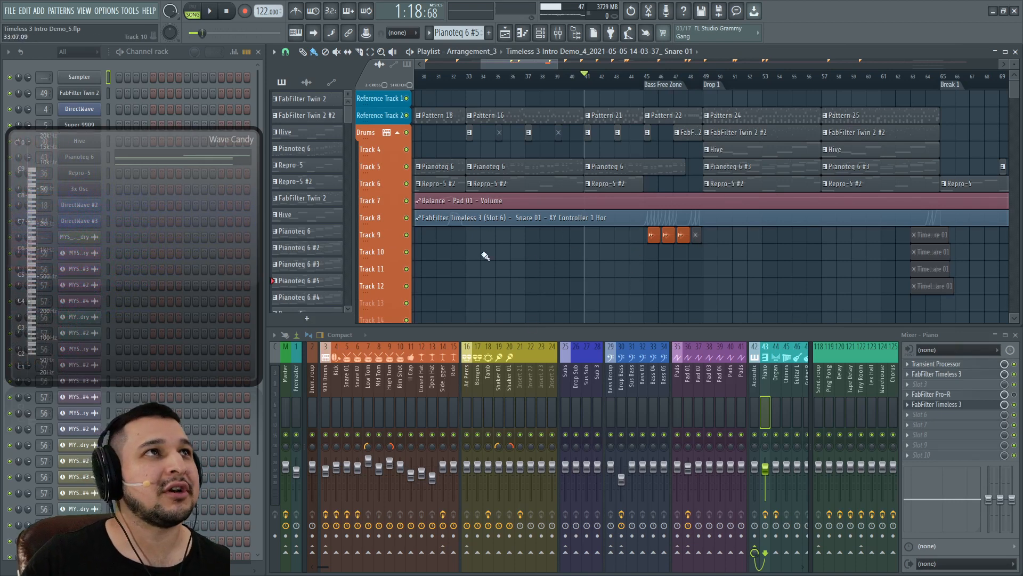
{"action": "key", "text": "space"}
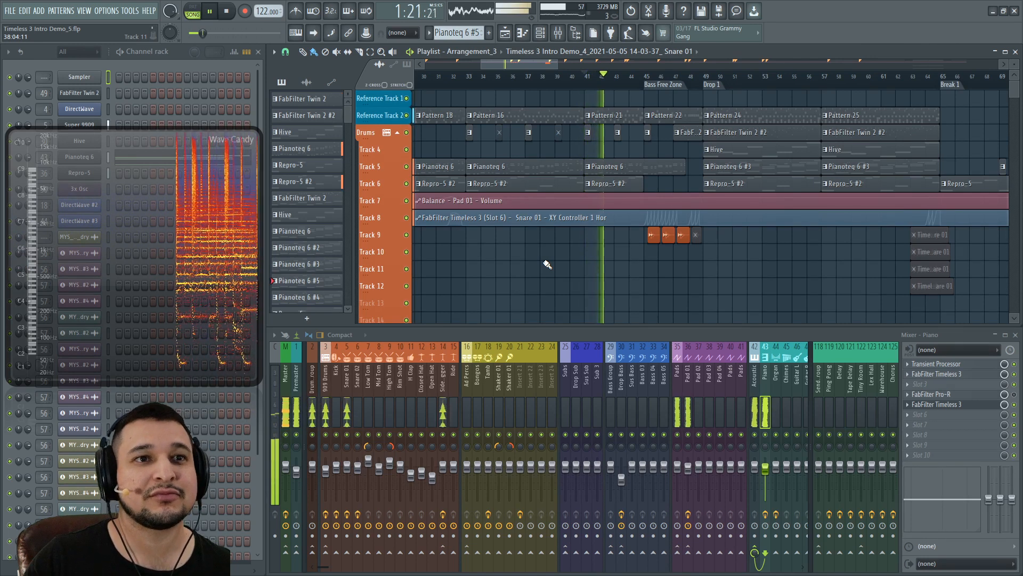
Step: Open, reposition and close the Timeless 3 instances on the Piano and Snare 01 inserts
{"action": "left_click", "coordinate": [973, 376]}
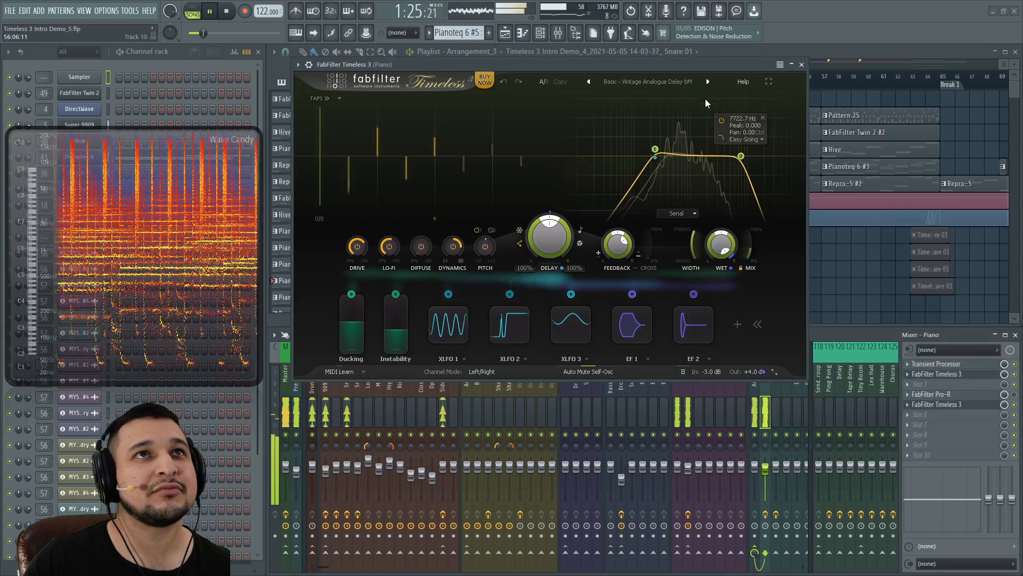
{"action": "left_click_drag", "start_coordinate": [689, 66], "coordinate": [661, 128]}
{"action": "left_click", "coordinate": [773, 128]}
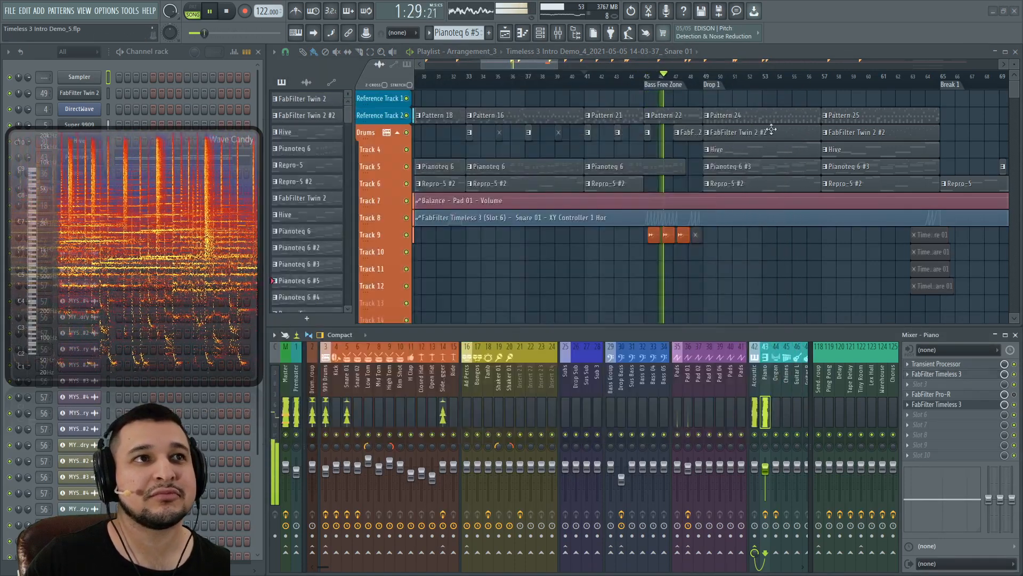
{"action": "left_click", "coordinate": [347, 407]}
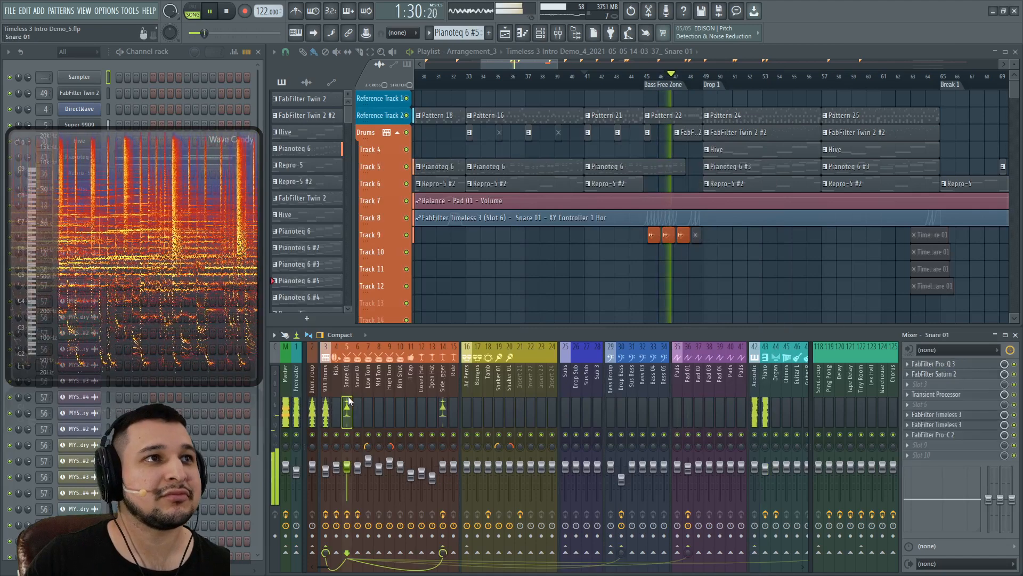
{"action": "left_click", "coordinate": [983, 419]}
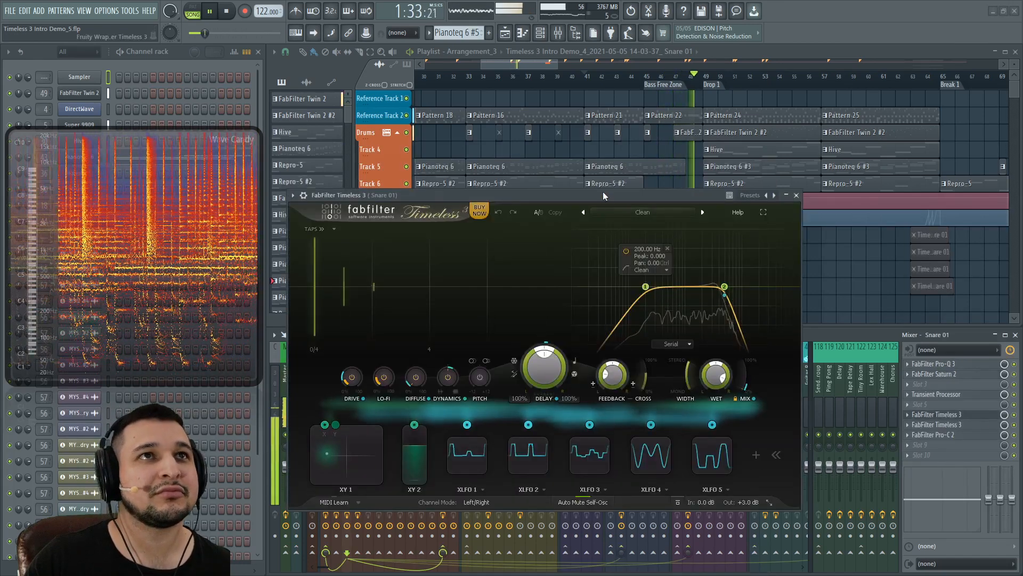
{"action": "left_click_drag", "start_coordinate": [603, 191], "coordinate": [610, 155]}
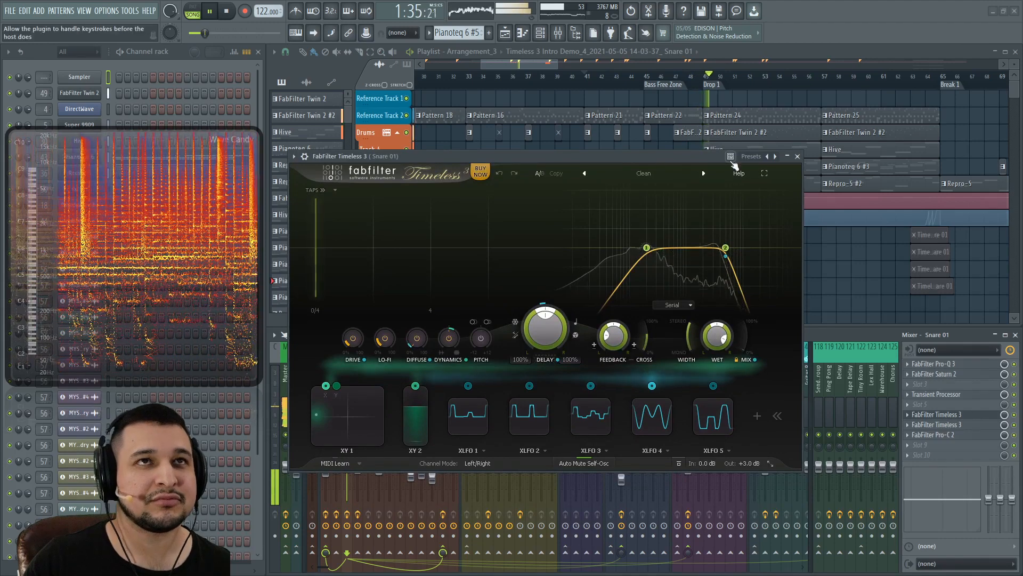
{"action": "left_click", "coordinate": [798, 156]}
Step: Select the Pad 01 insert, then open, move and close its Timeless 3 window
{"action": "scroll", "coordinate": [532, 417], "scroll_direction": "down", "scroll_amount": 3}
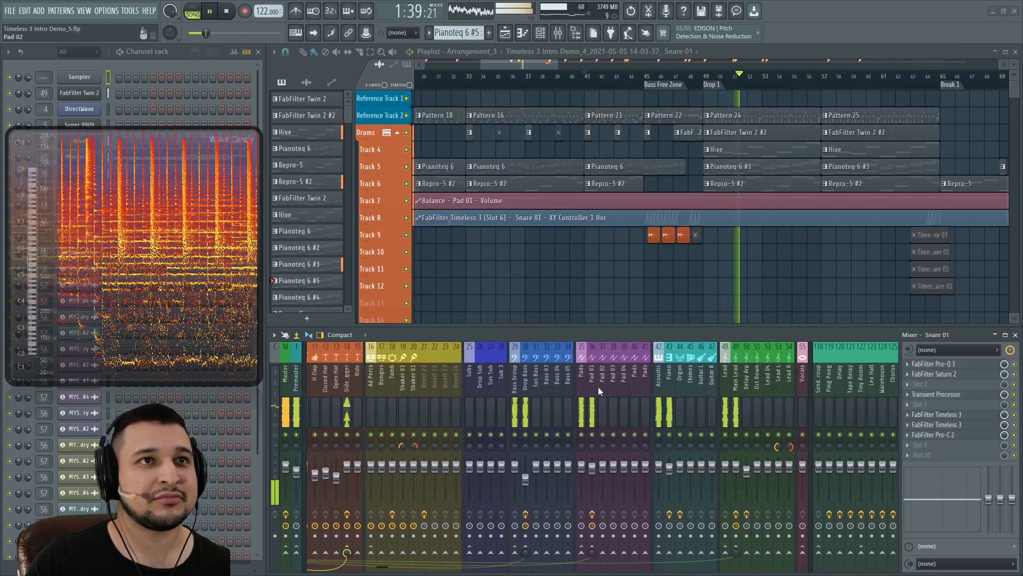
{"action": "left_click", "coordinate": [598, 391]}
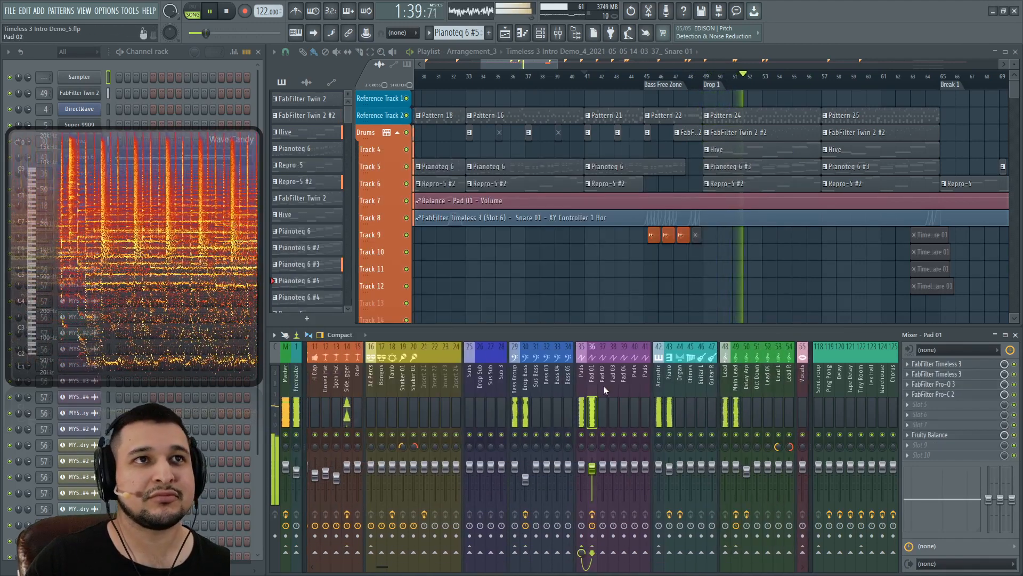
{"action": "left_click", "coordinate": [965, 375]}
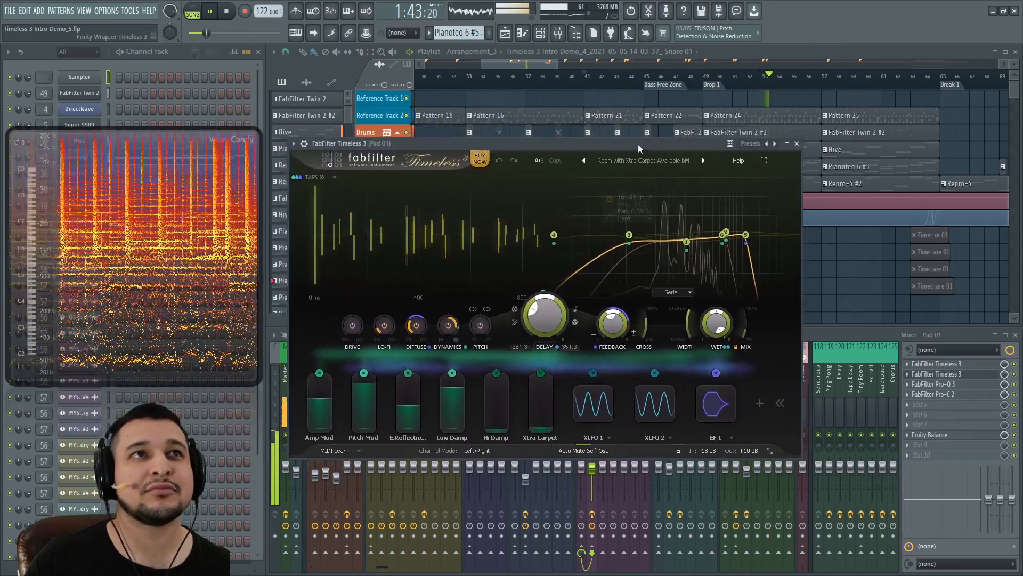
{"action": "left_click_drag", "start_coordinate": [638, 144], "coordinate": [659, 148]}
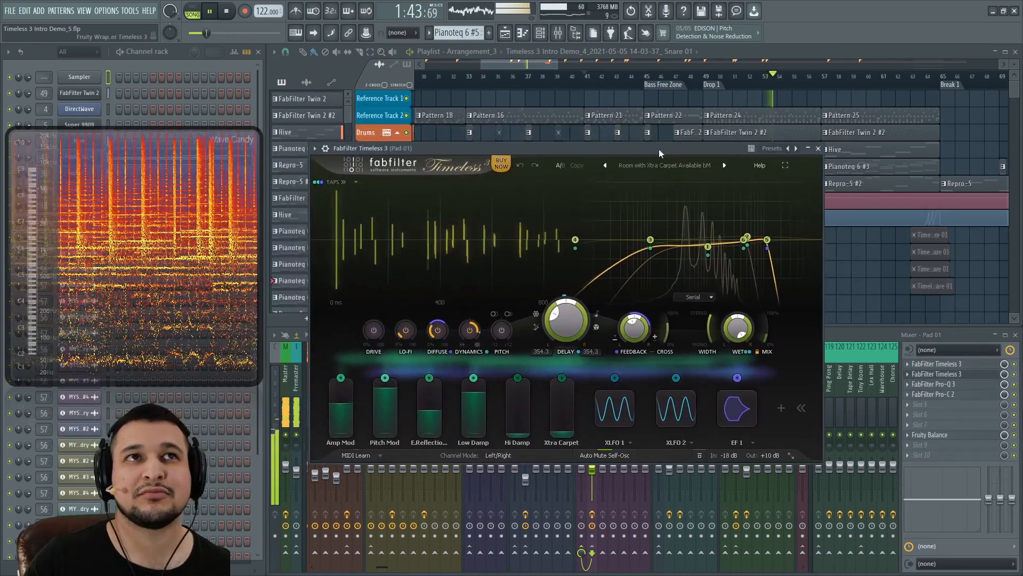
{"action": "left_click", "coordinate": [818, 148]}
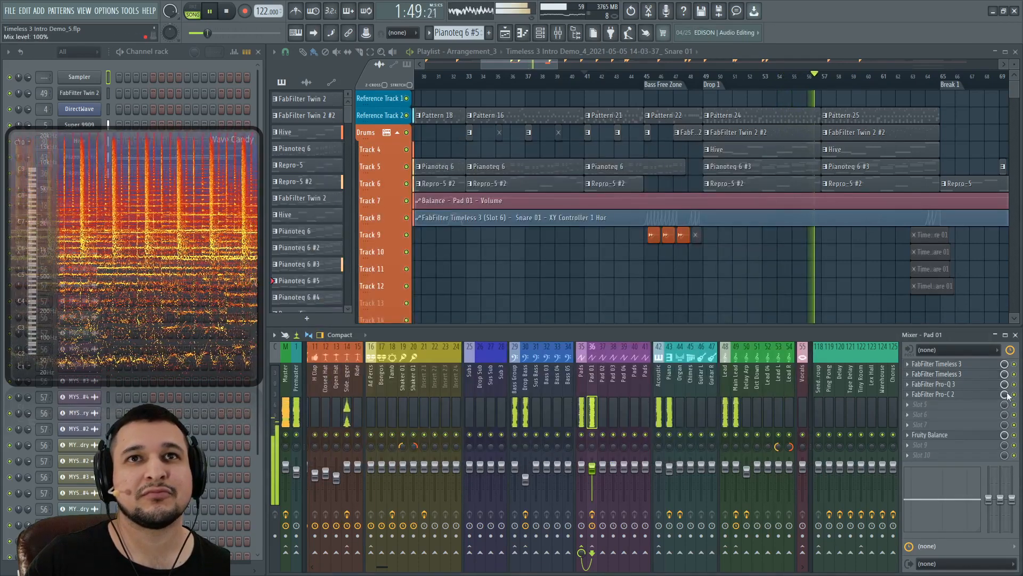
Step: Show the effect chains of the Drop Bass, Sidechain Trigger and Snare 01 inserts
{"action": "left_click", "coordinate": [530, 405]}
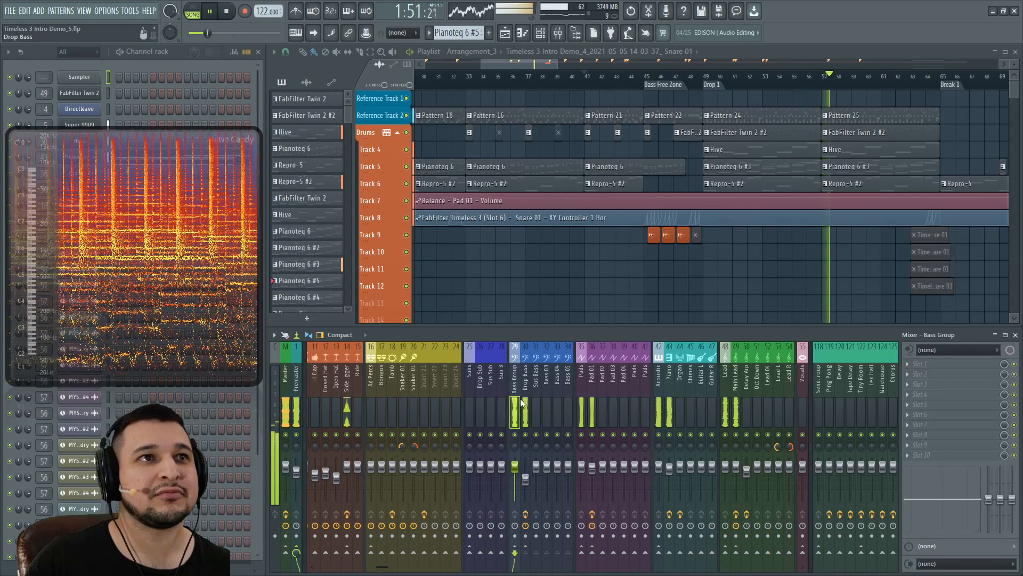
{"action": "left_click", "coordinate": [343, 405]}
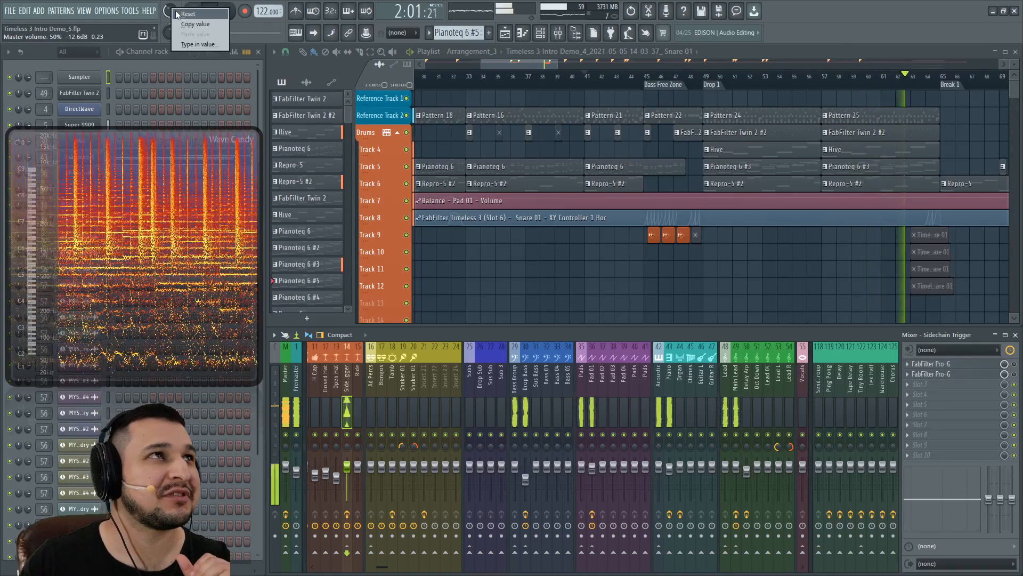
{"action": "scroll", "coordinate": [420, 394], "scroll_direction": "left", "scroll_amount": 3}
{"action": "left_click", "coordinate": [347, 388]}
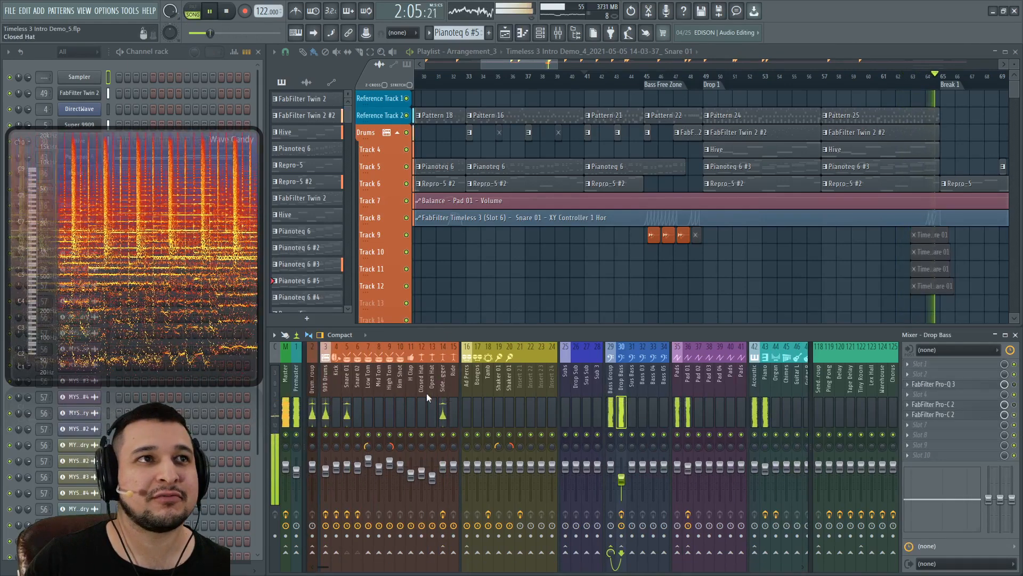
{"action": "left_click", "coordinate": [442, 403]}
{"action": "scroll", "coordinate": [443, 404], "scroll_direction": "right", "scroll_amount": 3}
Step: Show the Main Lead, Pad 01, Acoustic and finally Piano insert effect chains
{"action": "left_click", "coordinate": [703, 410]}
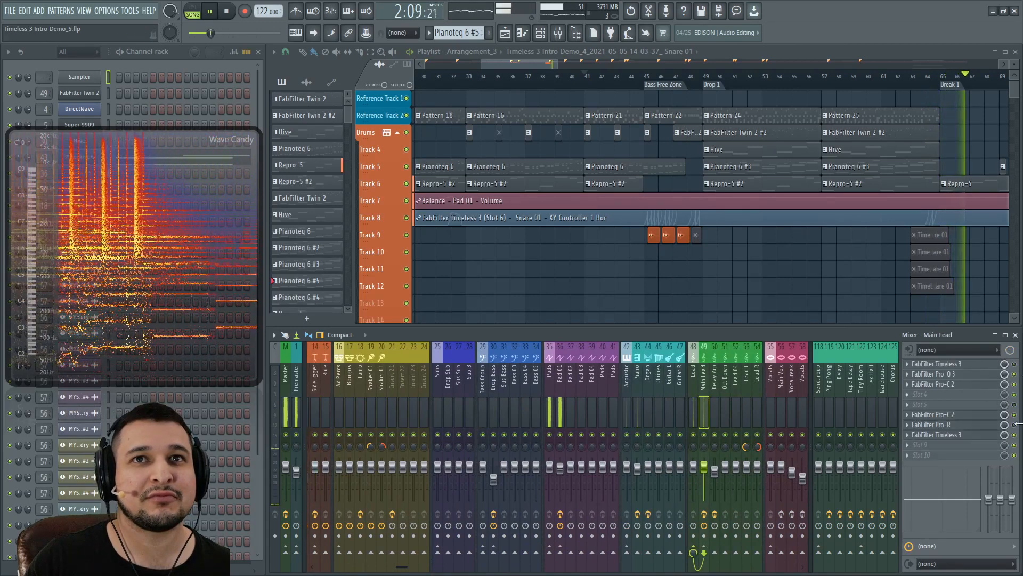
{"action": "left_click", "coordinate": [561, 403]}
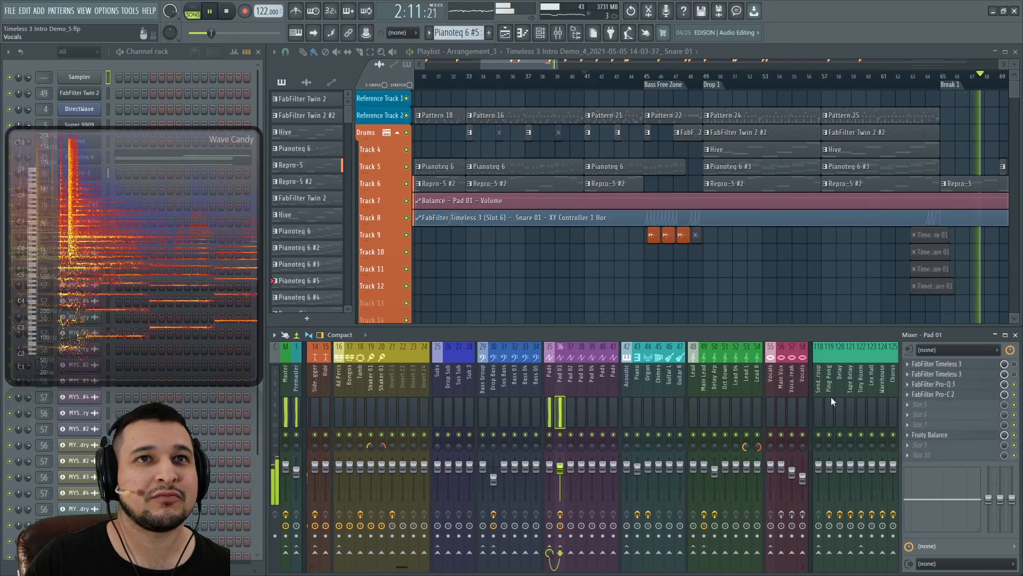
{"action": "scroll", "coordinate": [612, 403], "scroll_direction": "right", "scroll_amount": 4}
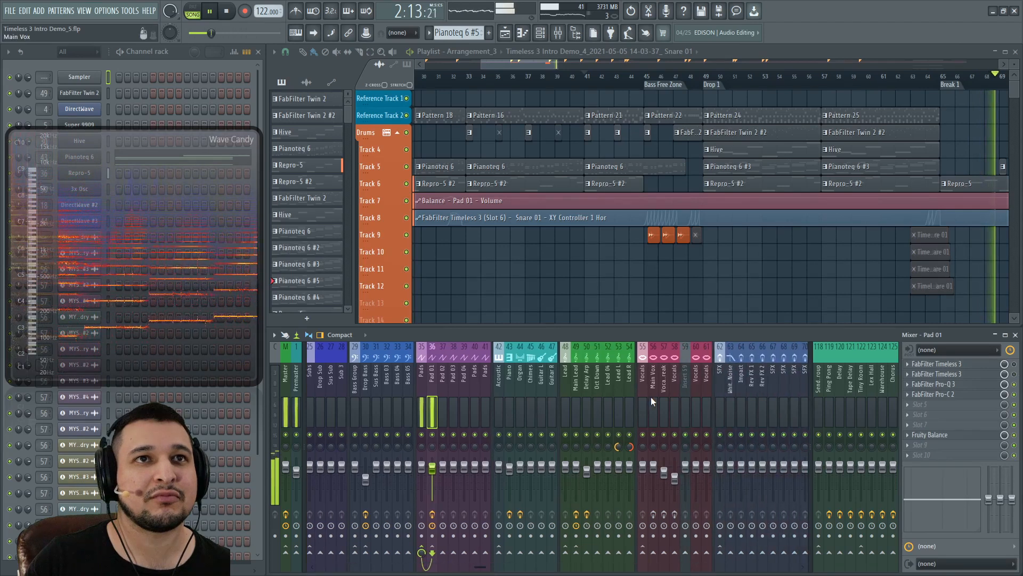
{"action": "scroll", "coordinate": [651, 398], "scroll_direction": "left", "scroll_amount": 5}
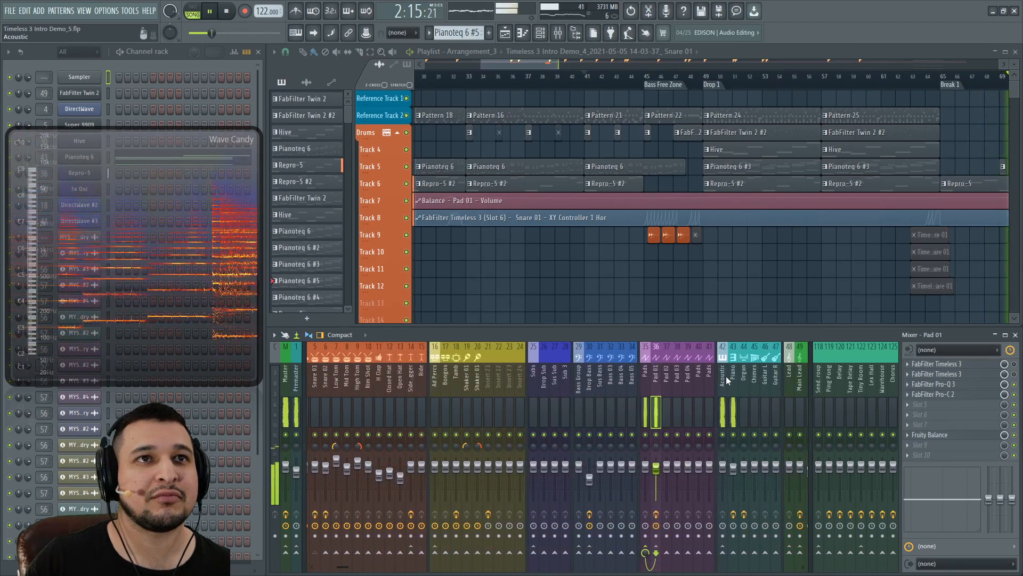
{"action": "left_click", "coordinate": [728, 379]}
{"action": "left_click", "coordinate": [733, 381]}
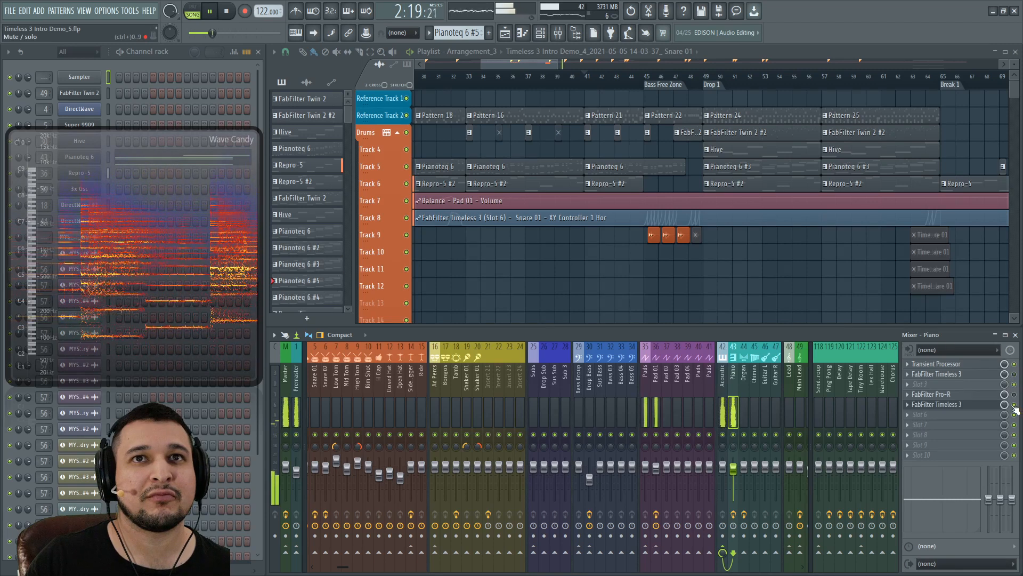
Step: Scroll and zoom the playlist to show the song's later sections
{"action": "scroll", "coordinate": [644, 375], "scroll_direction": "right", "scroll_amount": 3}
{"action": "scroll", "coordinate": [757, 207], "scroll_direction": "down", "scroll_amount": 3}
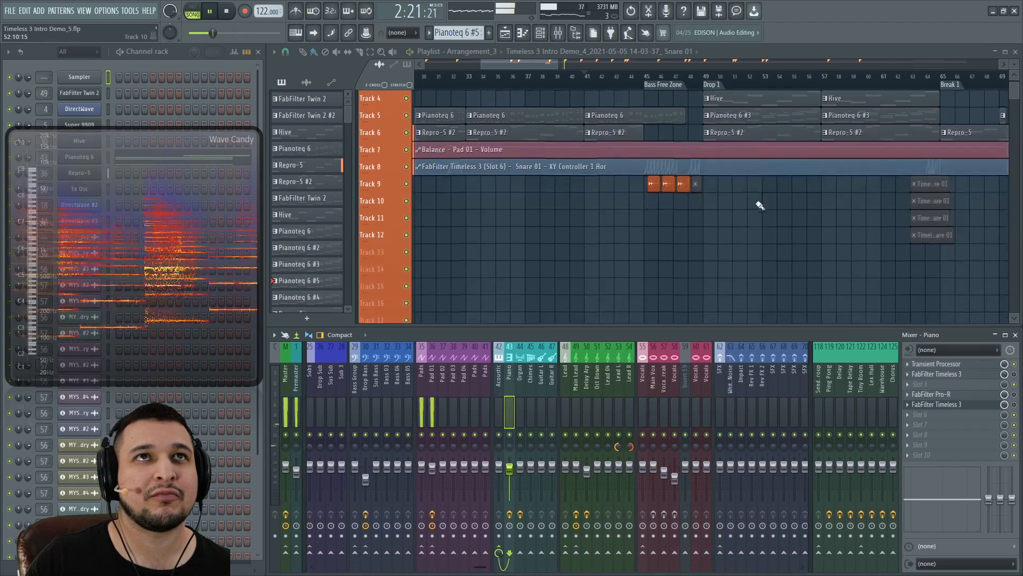
{"action": "scroll", "coordinate": [758, 205], "scroll_direction": "up", "scroll_amount": 3}
{"action": "scroll", "coordinate": [518, 70], "scroll_direction": "up", "scroll_amount": 1}
{"action": "left_click_drag", "start_coordinate": [519, 63], "coordinate": [587, 88]}
{"action": "scroll", "coordinate": [569, 167], "scroll_direction": "down", "scroll_amount": 3}
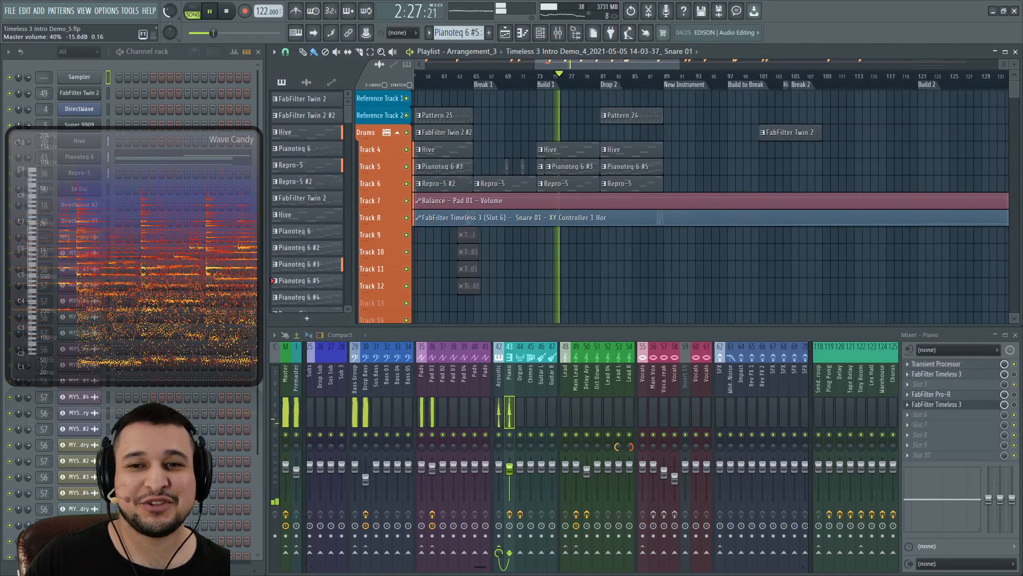
Step: Bring up the toolbar layout presets menu, then dismiss it
{"action": "right_click", "coordinate": [175, 7]}
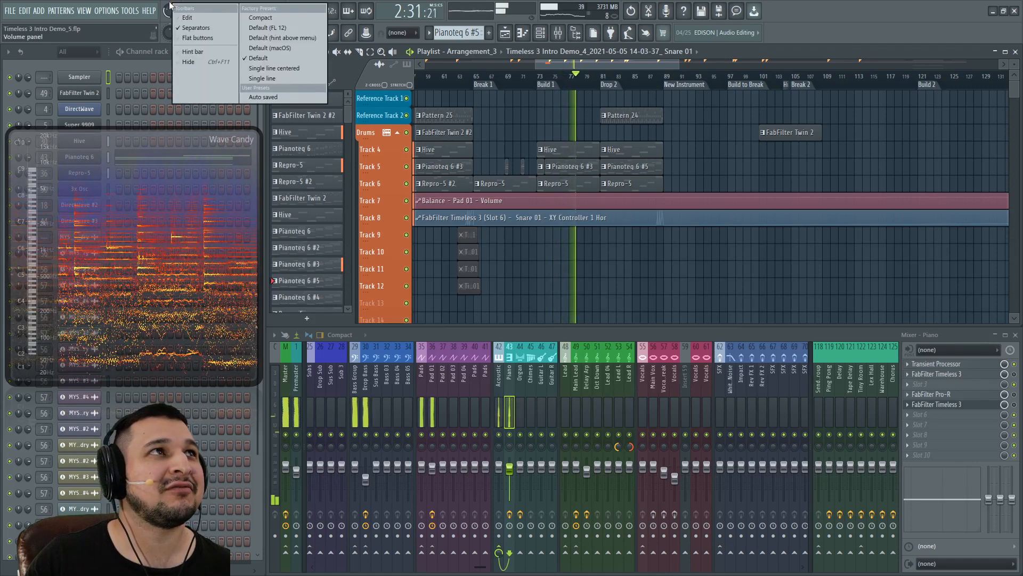
{"action": "right_click", "coordinate": [172, 7]}
{"action": "right_click", "coordinate": [168, 8]}
{"action": "left_click", "coordinate": [195, 24]}
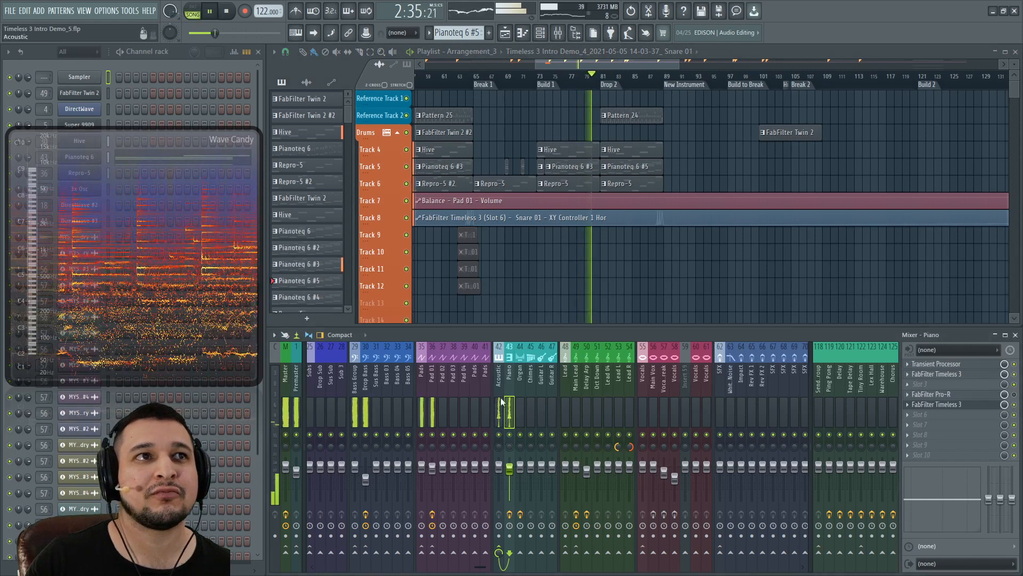
Step: Show the Pad 01 and Snare 01 insert effect chains during playback
{"action": "scroll", "coordinate": [509, 392], "scroll_direction": "up", "scroll_amount": 3}
{"action": "left_click", "coordinate": [560, 385]}
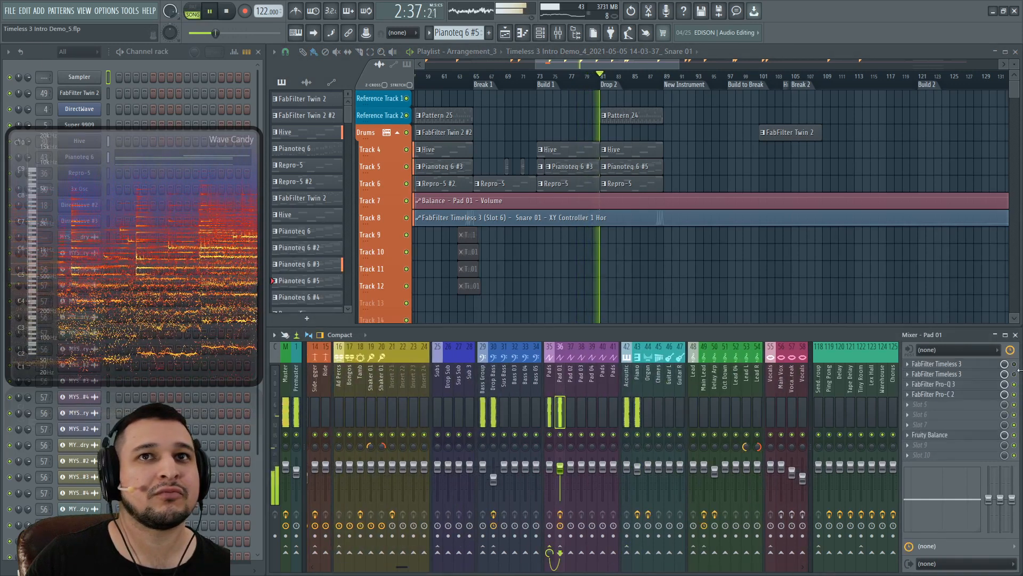
{"action": "scroll", "coordinate": [640, 385], "scroll_direction": "up", "scroll_amount": 3}
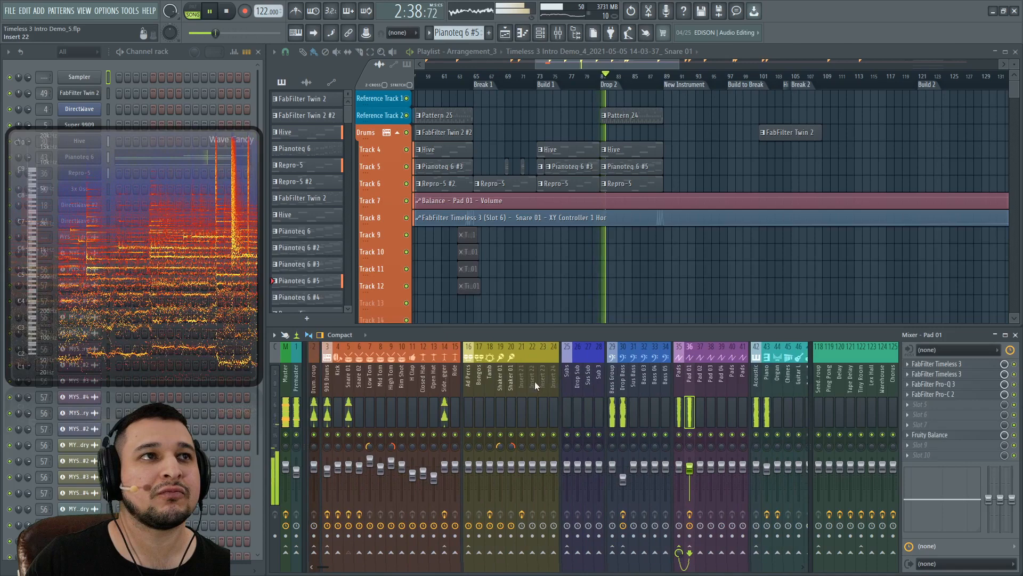
{"action": "left_click", "coordinate": [347, 384]}
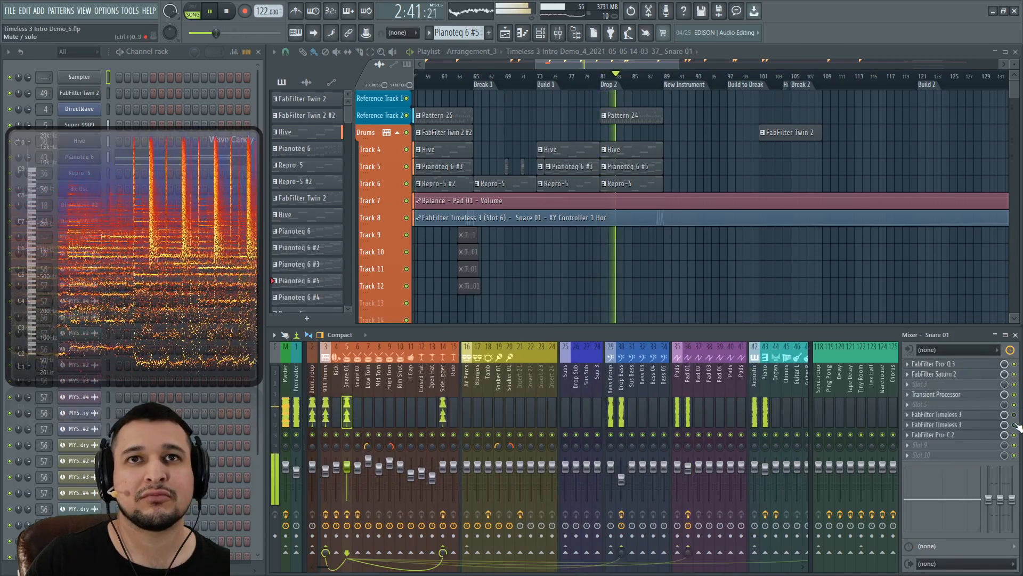
{"action": "scroll", "coordinate": [535, 366], "scroll_direction": "down", "scroll_amount": 8}
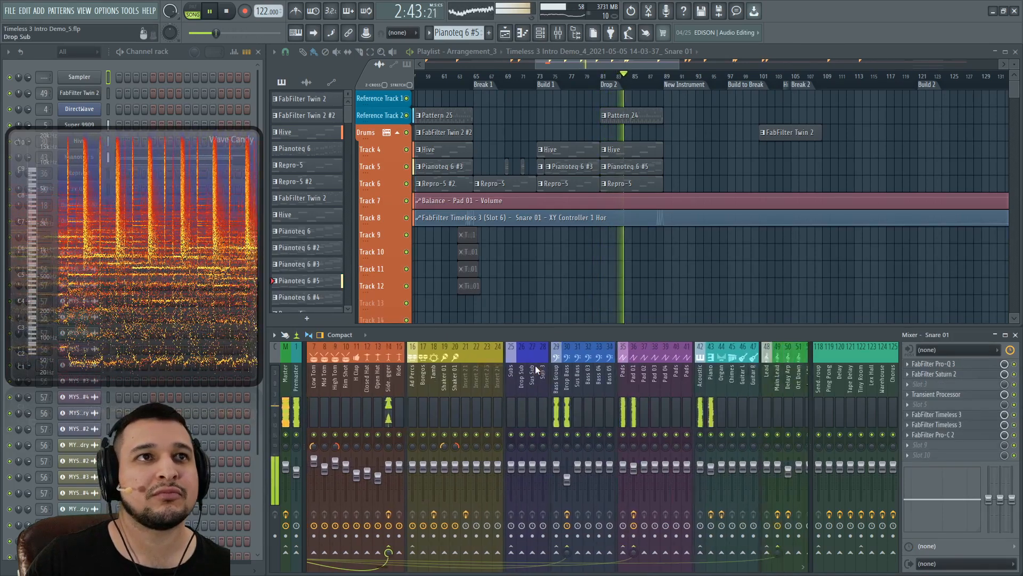
{"action": "scroll", "coordinate": [572, 388], "scroll_direction": "down", "scroll_amount": 2}
Step: Show the Main Lead, Pad 01 and Drop Bass effect chains, then stop the song
{"action": "left_click", "coordinate": [482, 393]}
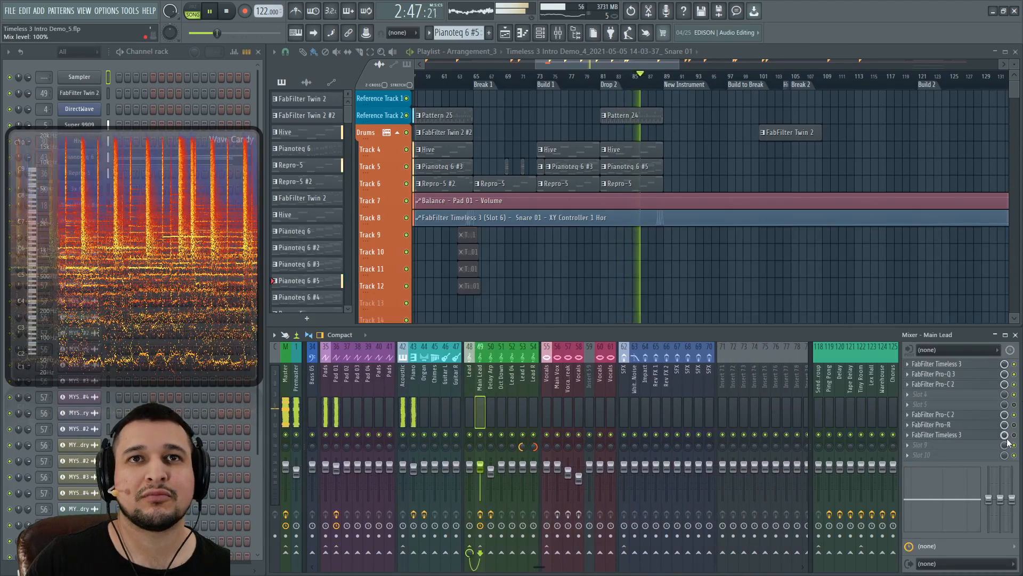
{"action": "scroll", "coordinate": [495, 389], "scroll_direction": "up", "scroll_amount": 9}
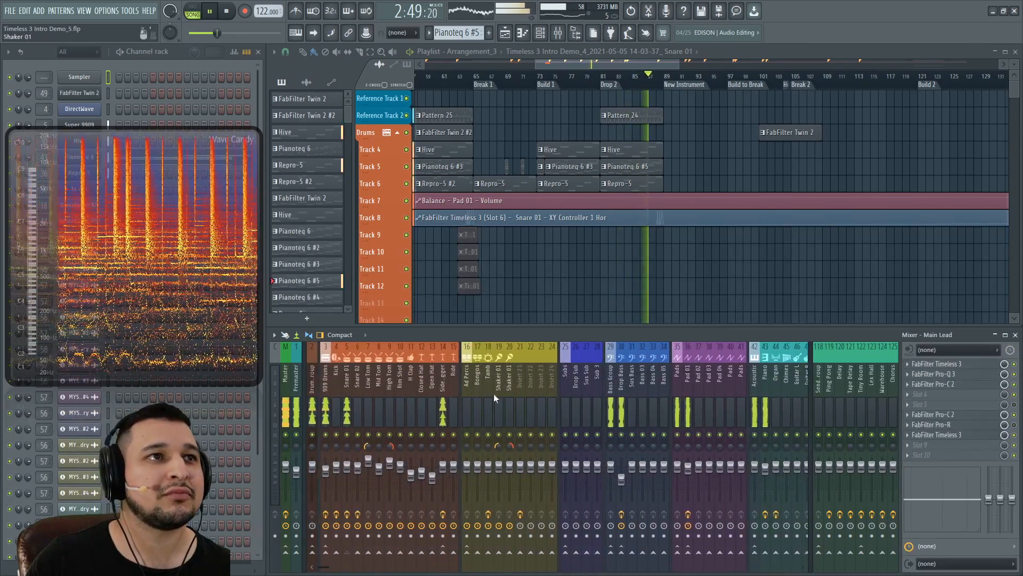
{"action": "left_click", "coordinate": [688, 410]}
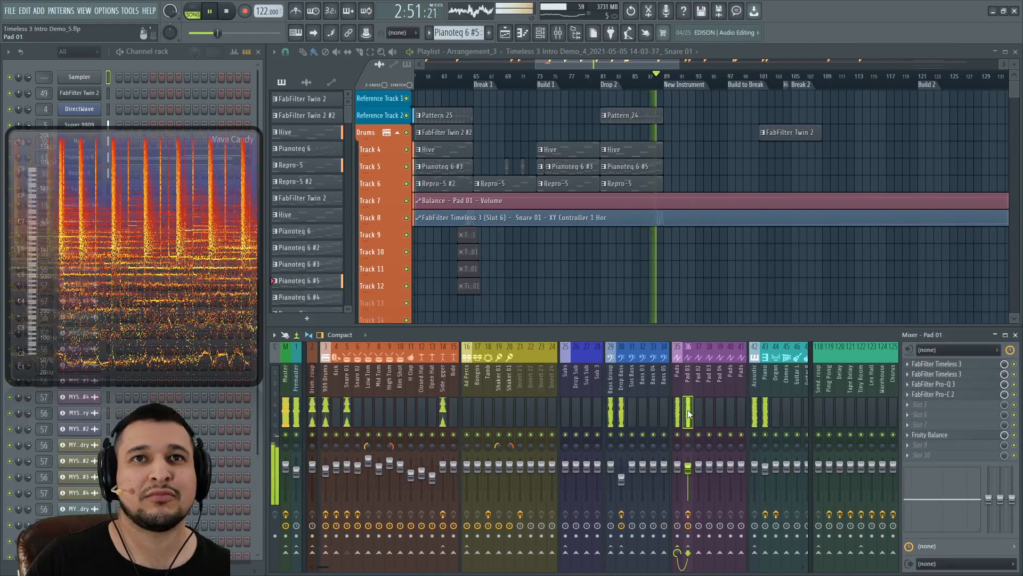
{"action": "left_click", "coordinate": [622, 411]}
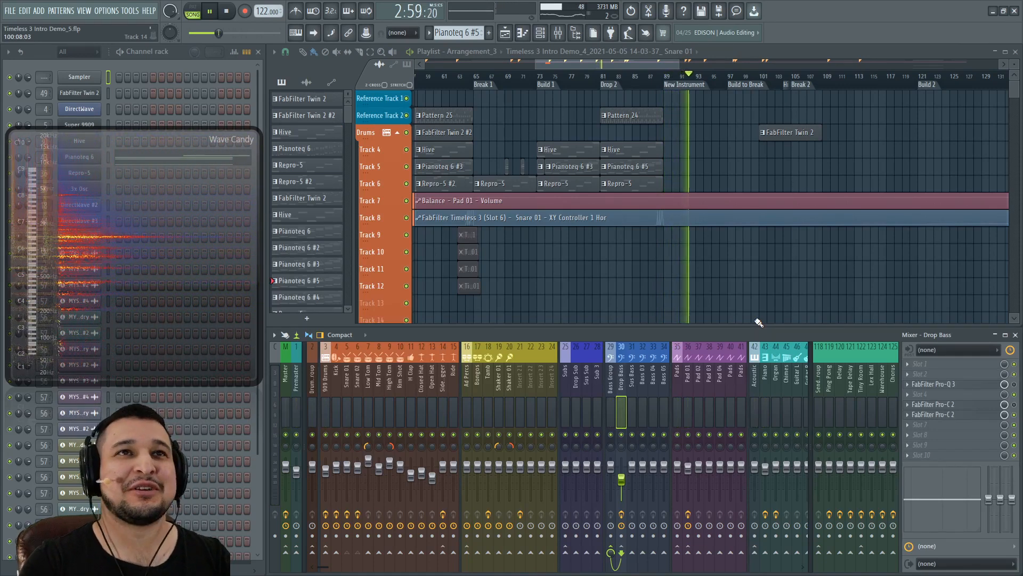
{"action": "key", "text": "space"}
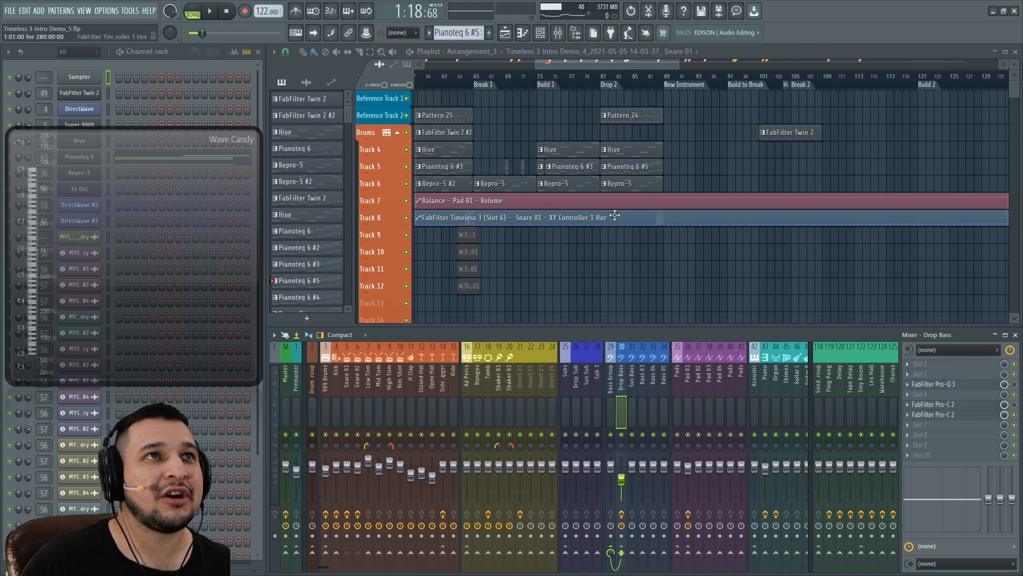
Step: Zoom the playlist in around Drop 1 and play the song from bar 49
{"action": "scroll", "coordinate": [615, 215], "scroll_direction": "left", "scroll_amount": 6}
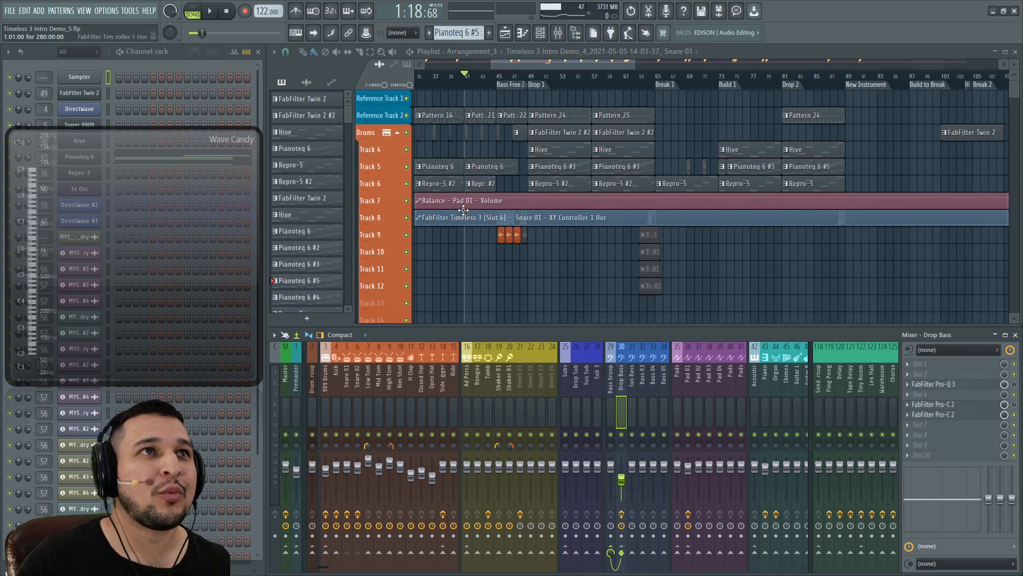
{"action": "scroll", "coordinate": [512, 270], "scroll_direction": "up", "scroll_amount": 3}
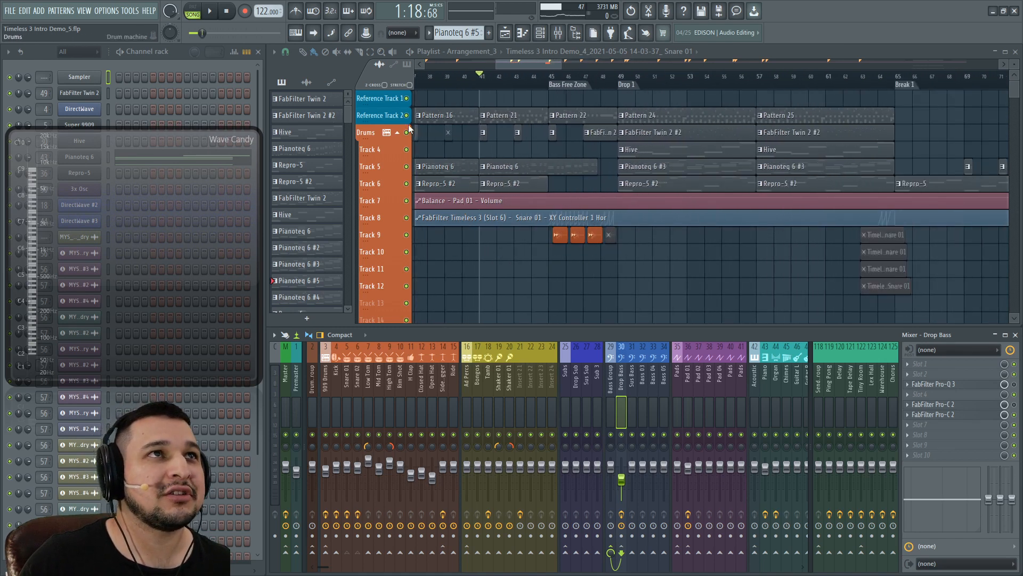
{"action": "scroll", "coordinate": [561, 155], "scroll_direction": "down", "scroll_amount": 3}
{"action": "scroll", "coordinate": [589, 161], "scroll_direction": "up", "scroll_amount": 2}
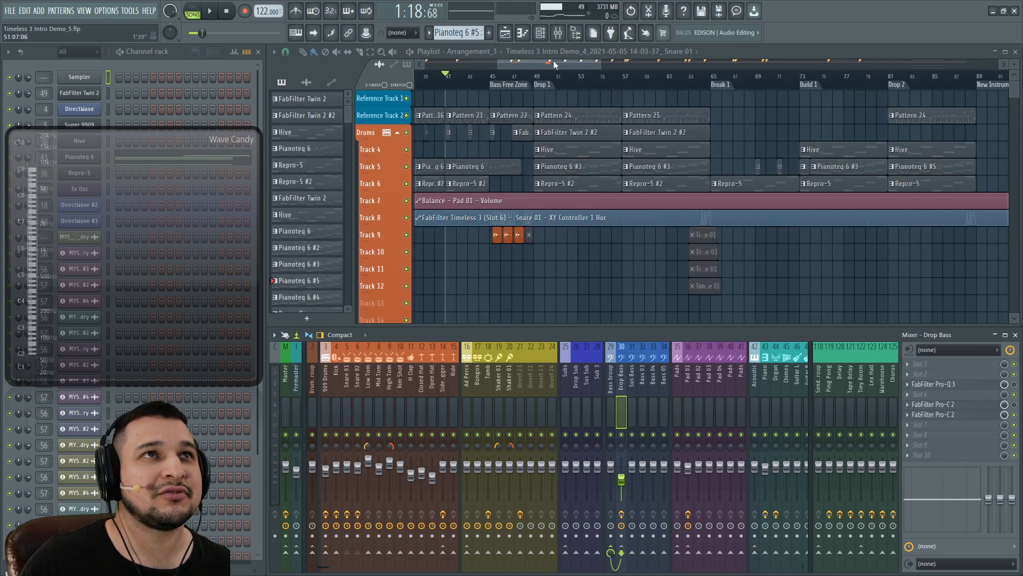
{"action": "left_click", "coordinate": [535, 78]}
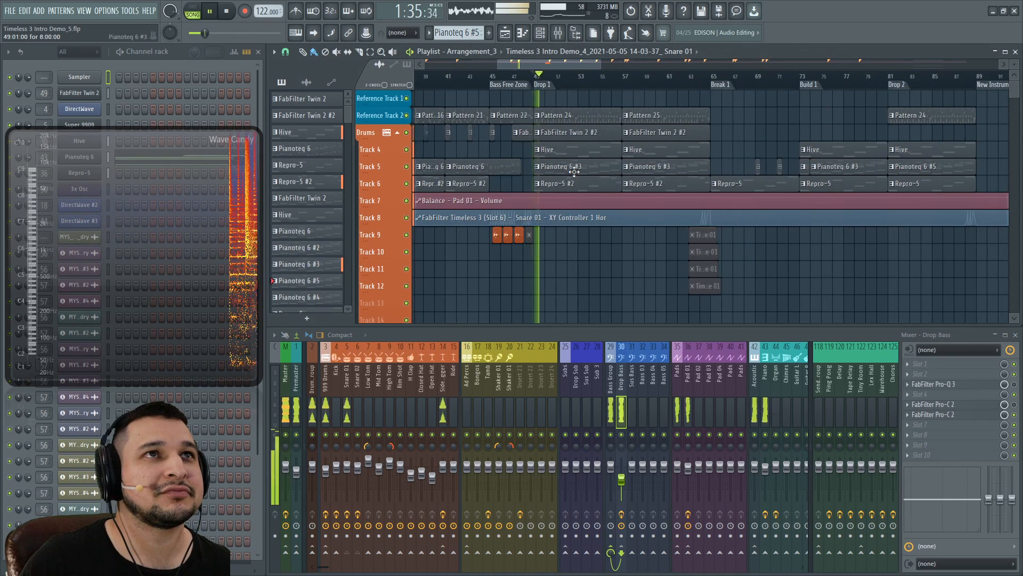
{"action": "scroll", "coordinate": [574, 171], "scroll_direction": "up", "scroll_amount": 2}
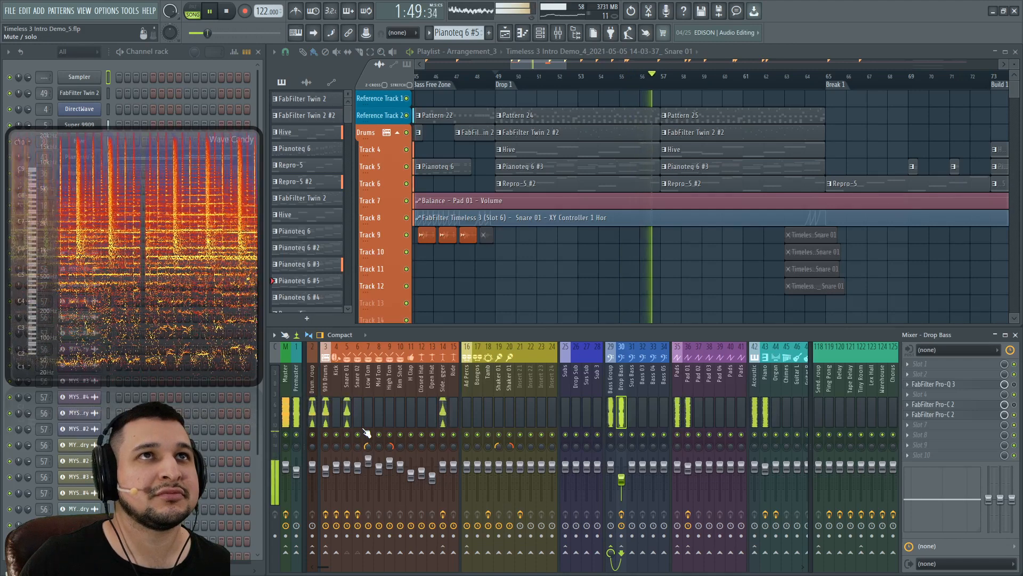
Step: Add three points raising the Track 8 XY Controller curve before bar 65, then zoom into bars 63–66
{"action": "left_click_drag", "start_coordinate": [592, 282], "coordinate": [971, 91]}
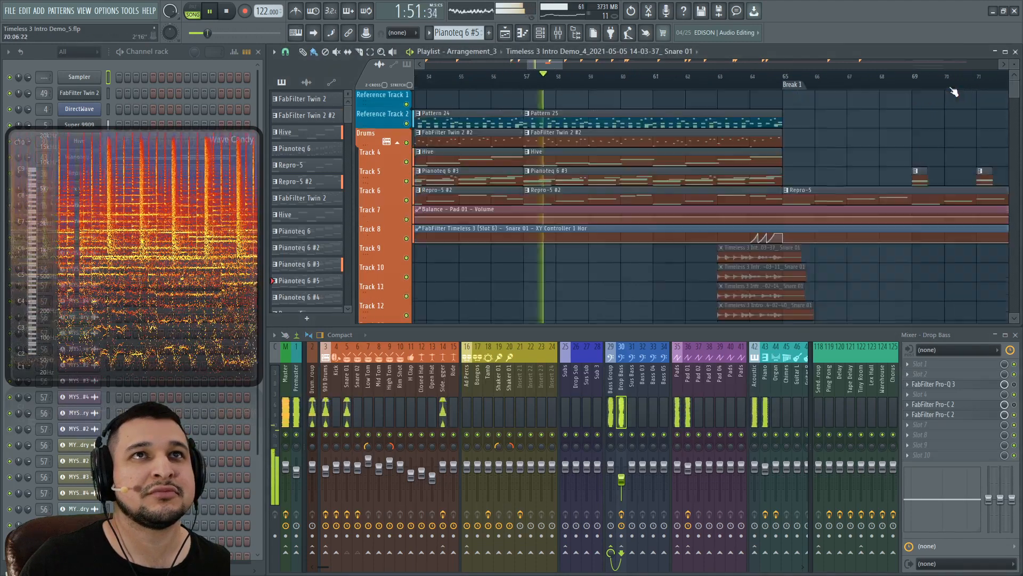
{"action": "right_click", "coordinate": [645, 233]}
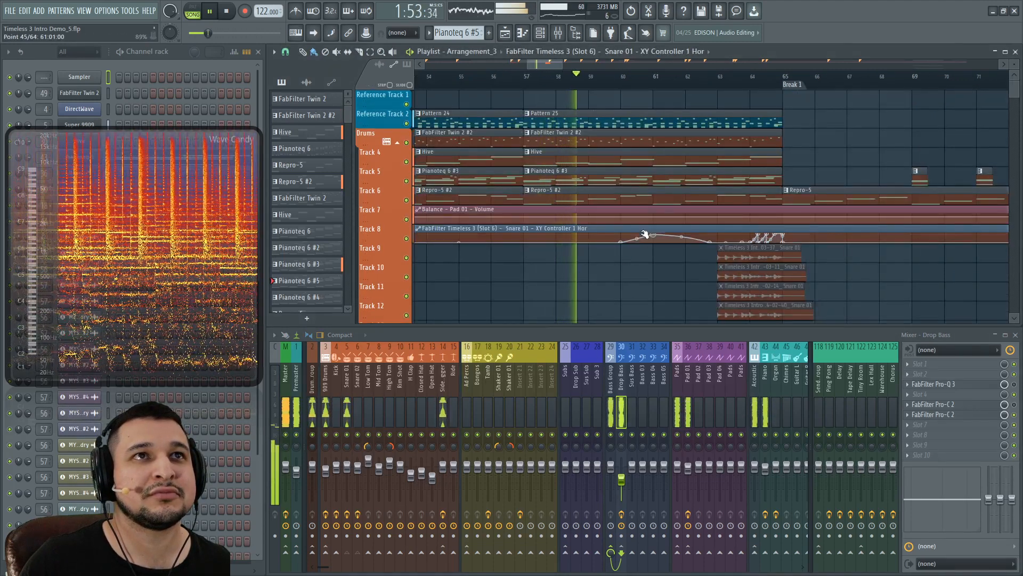
{"action": "right_click", "coordinate": [633, 217]}
{"action": "right_click", "coordinate": [644, 236]}
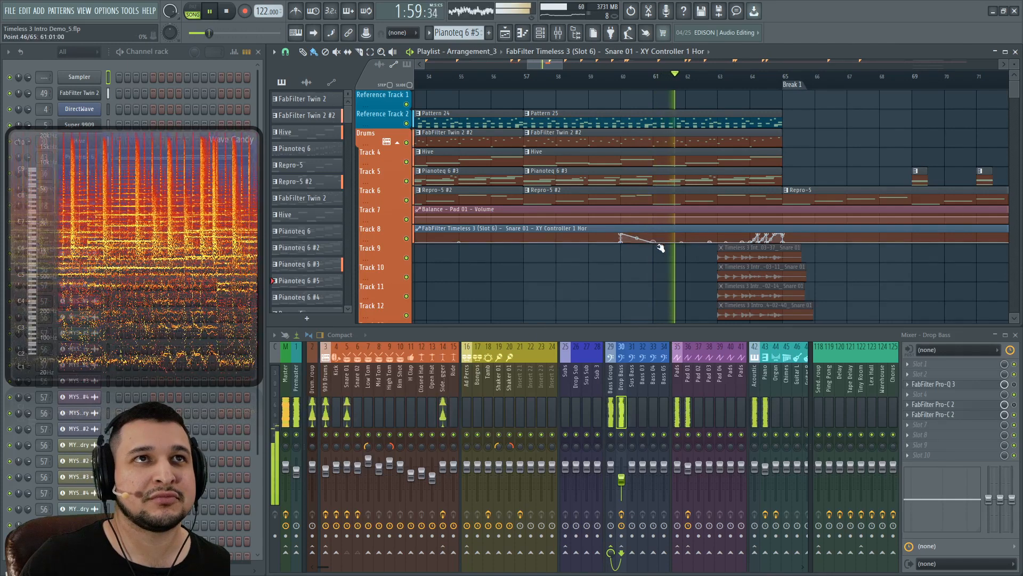
{"action": "left_click_drag", "start_coordinate": [707, 254], "coordinate": [822, 208]}
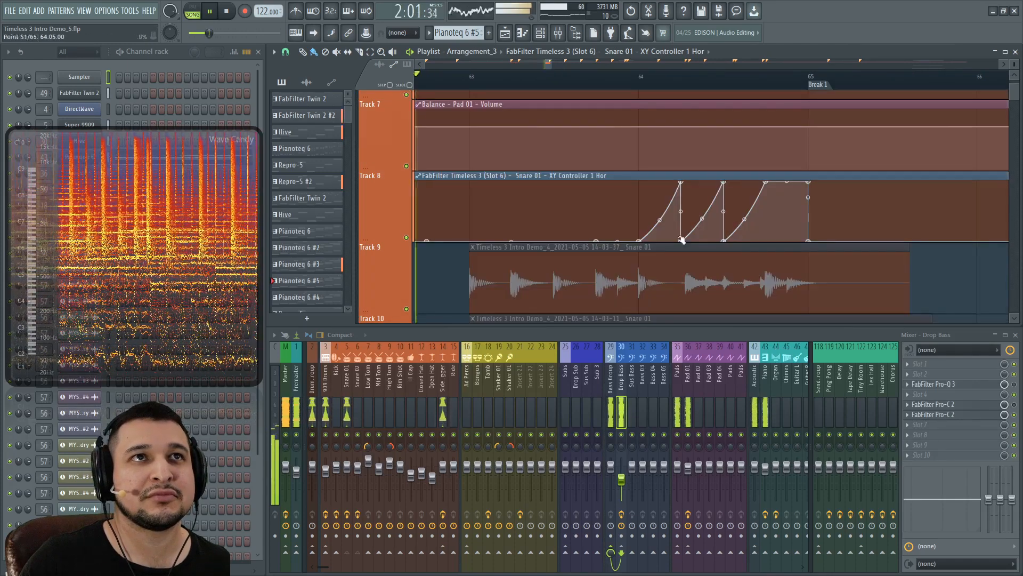
Step: Delete the low points and steepen the Track 8 ramp so it stays high until bar 65, then stop
{"action": "left_click", "coordinate": [682, 240], "text": "alt"}
{"action": "left_click_drag", "start_coordinate": [660, 219], "coordinate": [659, 182]}
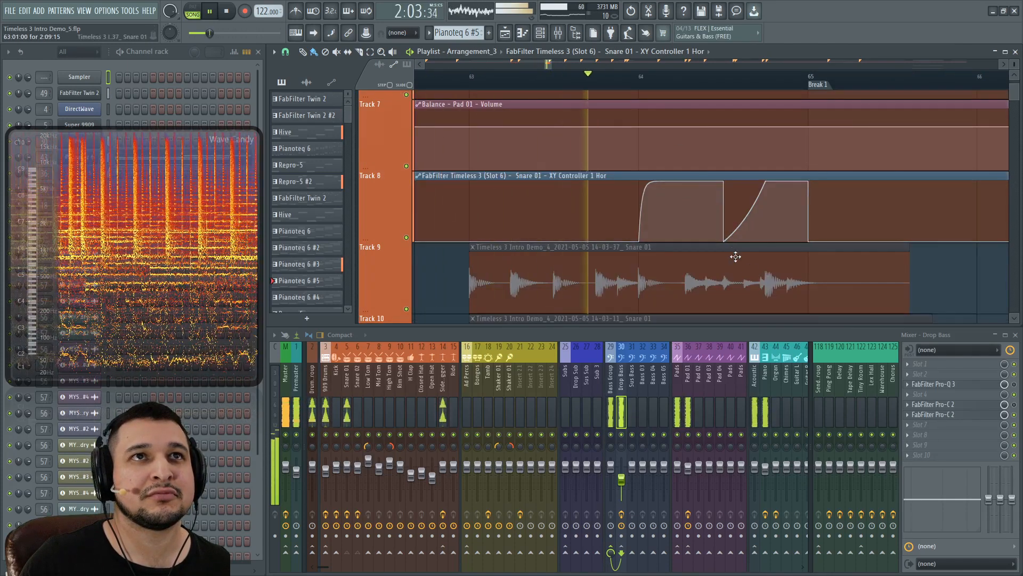
{"action": "left_click", "coordinate": [725, 241], "text": "alt"}
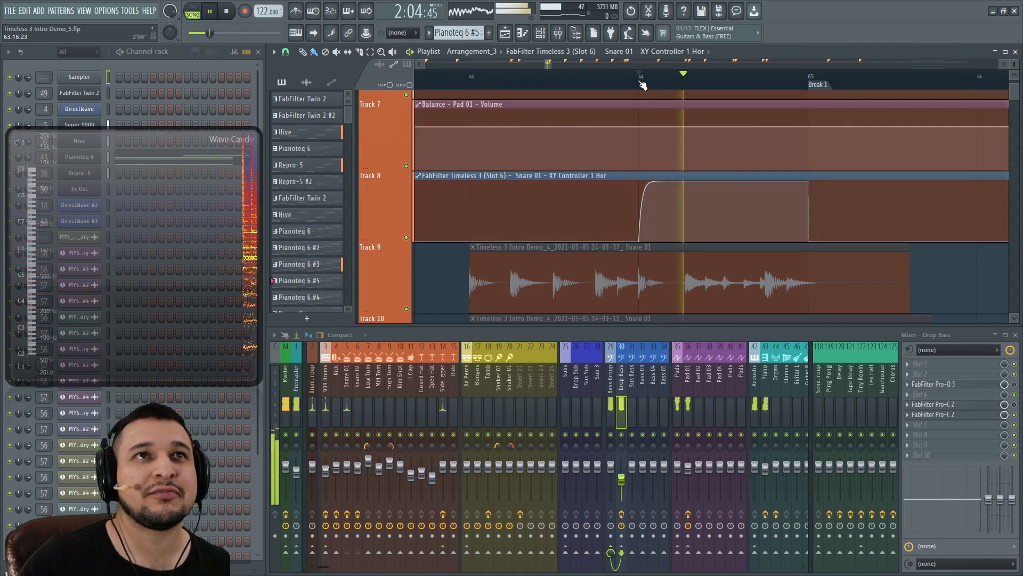
{"action": "key", "text": "space"}
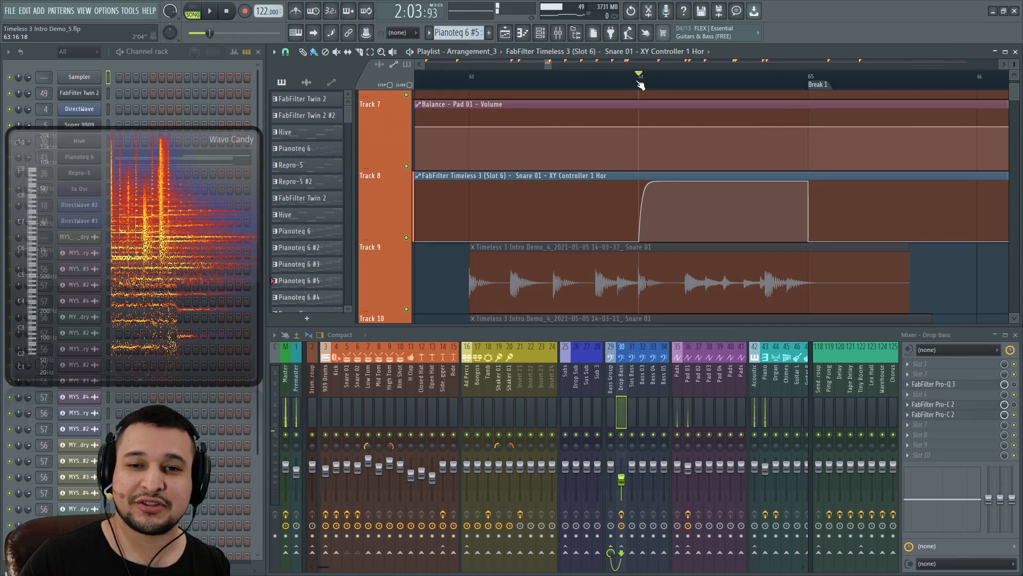
Step: Select the Snare 01 insert and open its Timeless 3 plugin
{"action": "scroll", "coordinate": [639, 85], "scroll_direction": "down", "scroll_amount": 5}
{"action": "scroll", "coordinate": [588, 173], "scroll_direction": "up", "scroll_amount": 3}
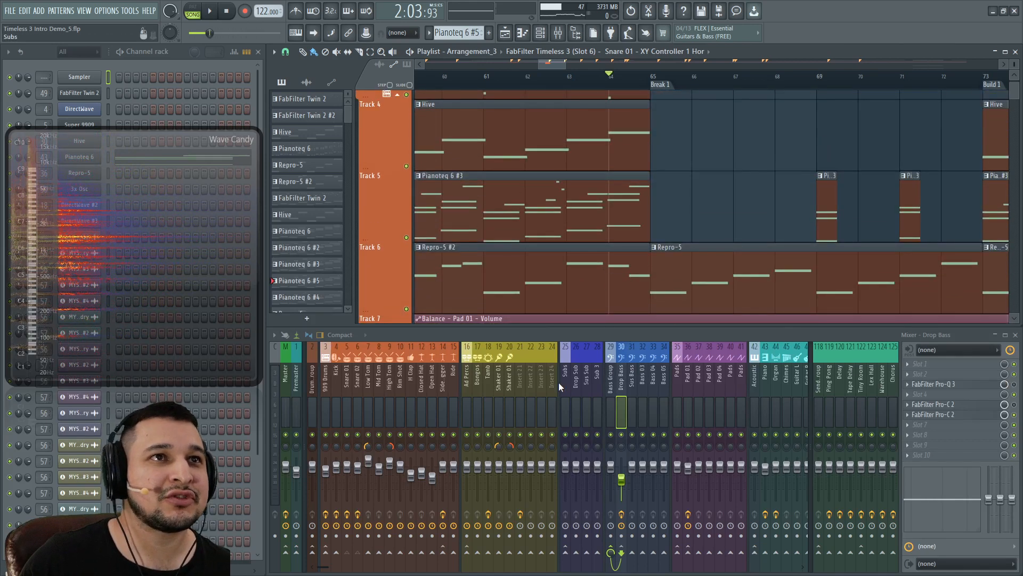
{"action": "left_click", "coordinate": [347, 384]}
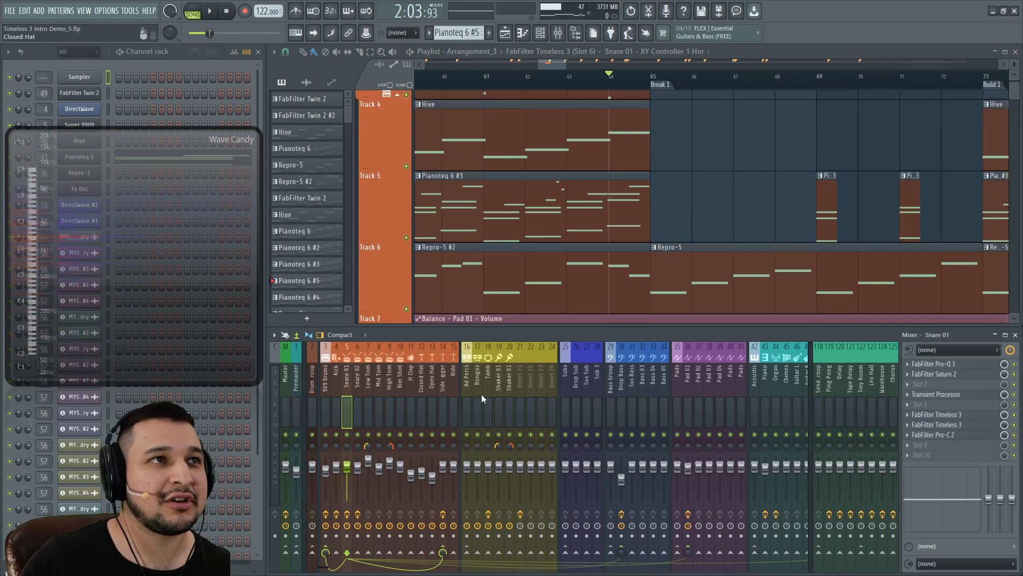
{"action": "left_click", "coordinate": [954, 422]}
Step: Add a new XLFO 6 modulator, expand its editor, and switch Timeless 3 to full screen
{"action": "left_click", "coordinate": [757, 417]}
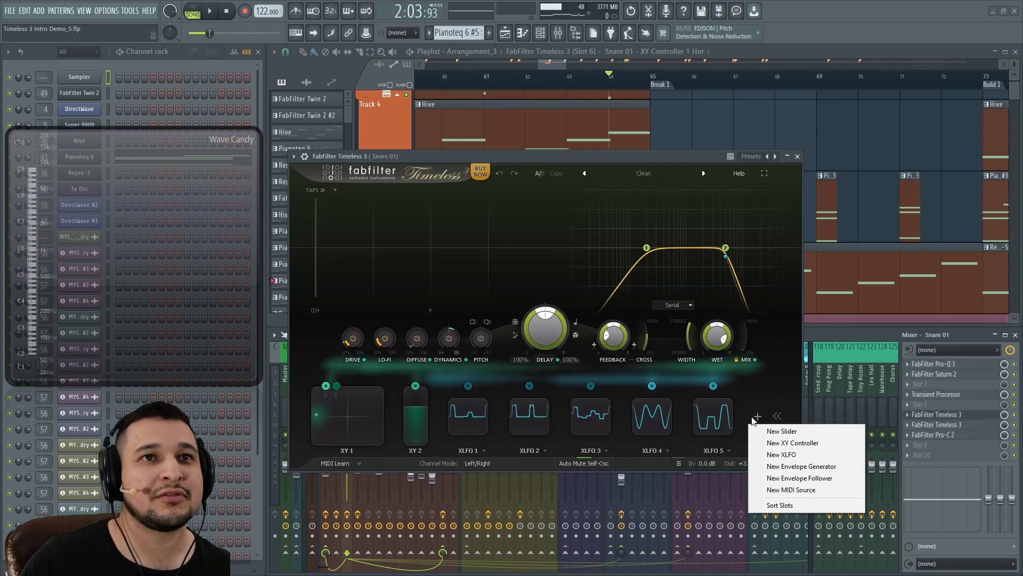
{"action": "left_click", "coordinate": [781, 454]}
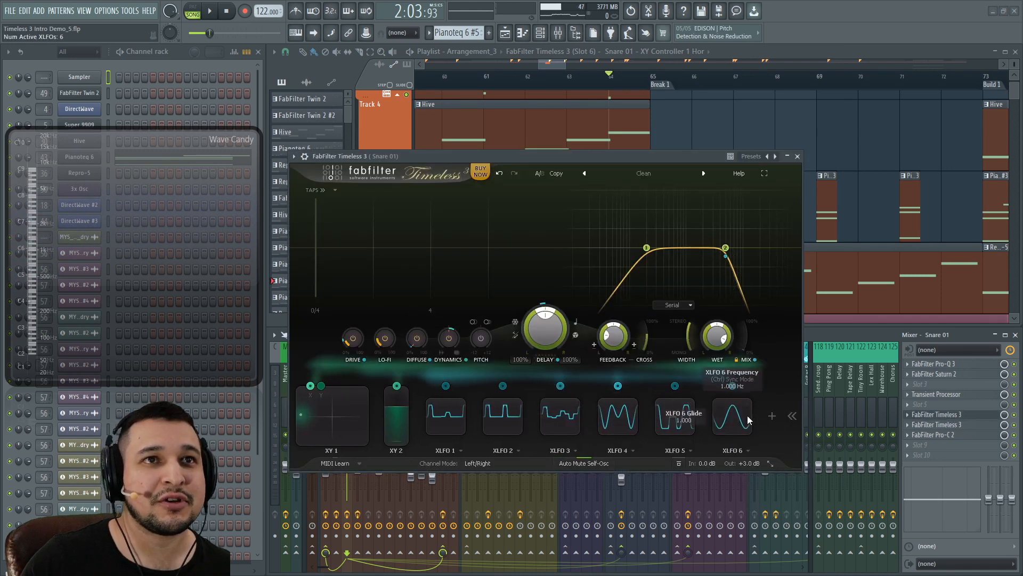
{"action": "left_click", "coordinate": [748, 420]}
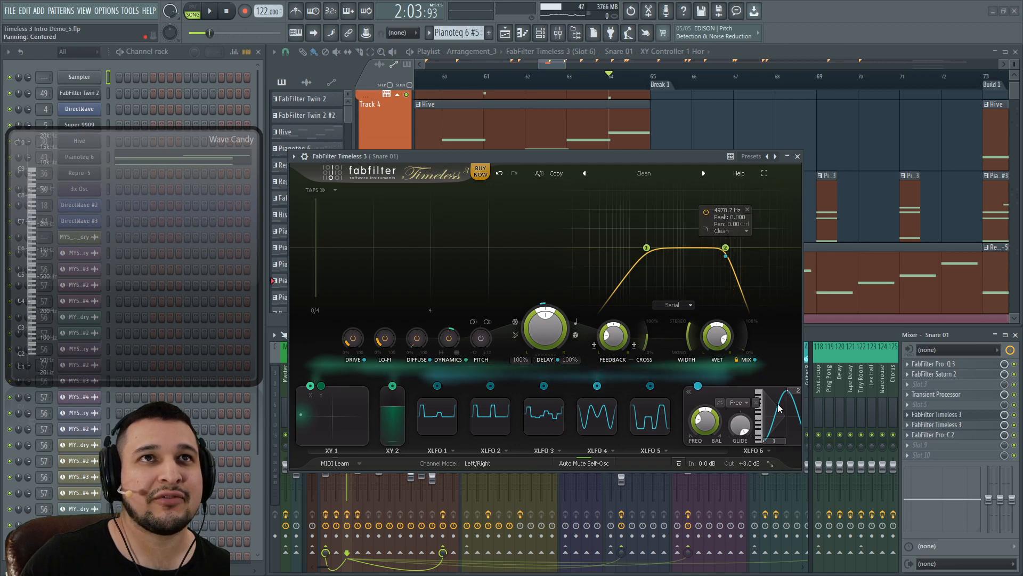
{"action": "left_click", "coordinate": [771, 463]}
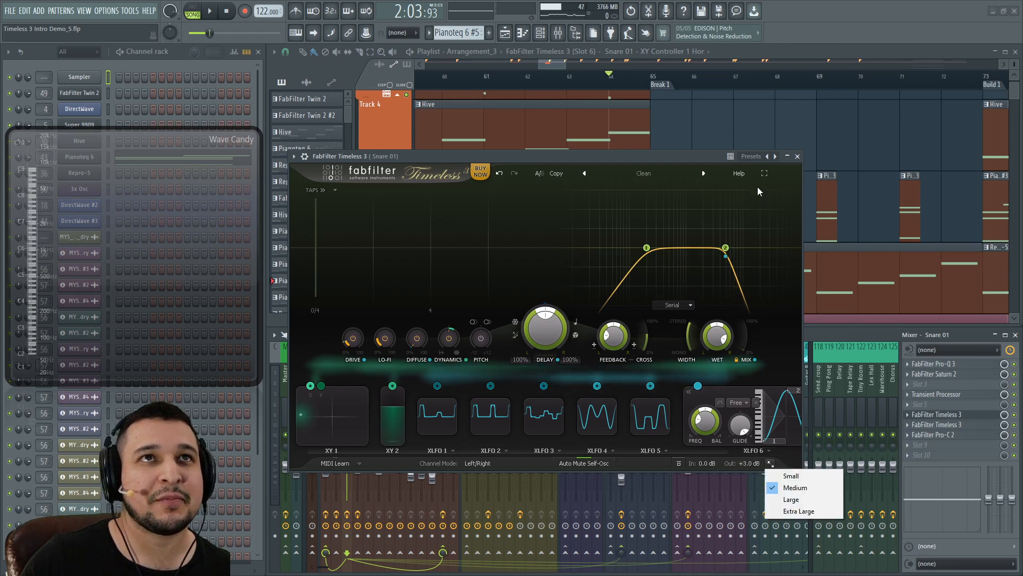
{"action": "left_click", "coordinate": [763, 173]}
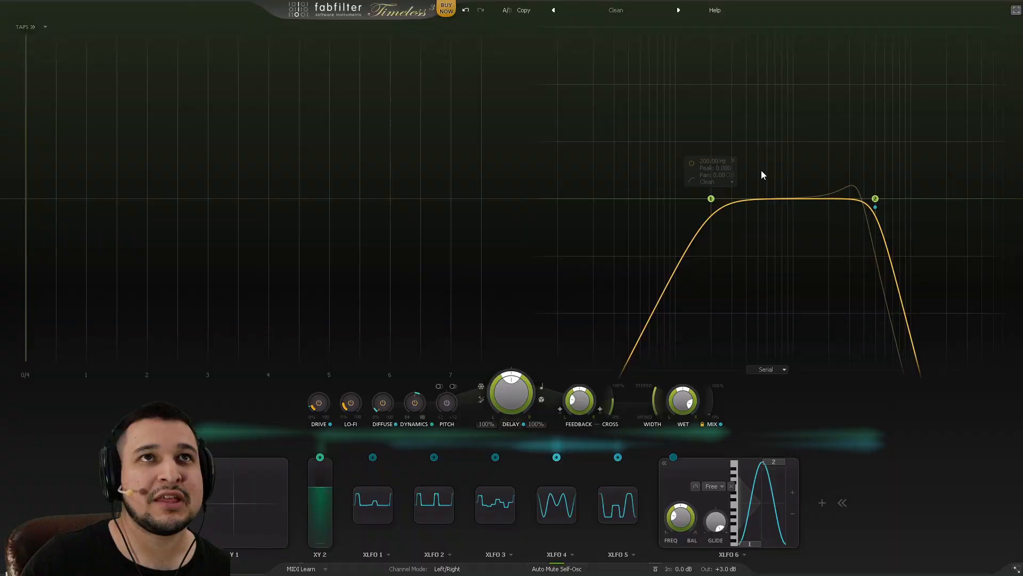
Step: Add a third step to XLFO 6 and test its glide, then delete it and exit full screen
{"action": "left_click", "coordinate": [793, 493]}
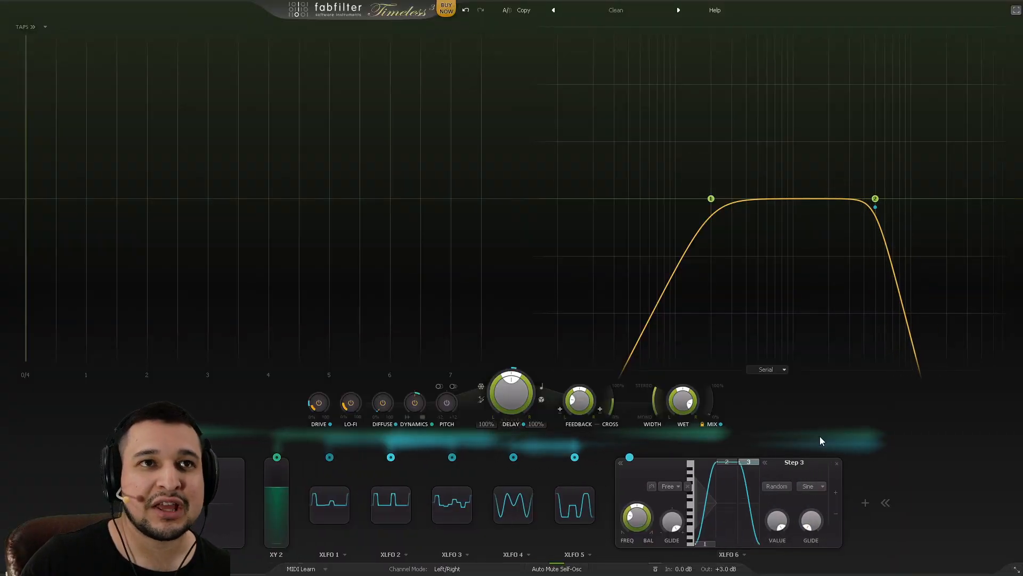
{"action": "mouse_move", "coordinate": [672, 521]}
{"action": "left_mouse_down"}
{"action": "mouse_move", "coordinate": [672, 509]}
{"action": "mouse_move", "coordinate": [672, 529]}
{"action": "left_mouse_up"}
{"action": "left_click_drag", "start_coordinate": [731, 476], "coordinate": [690, 525]}
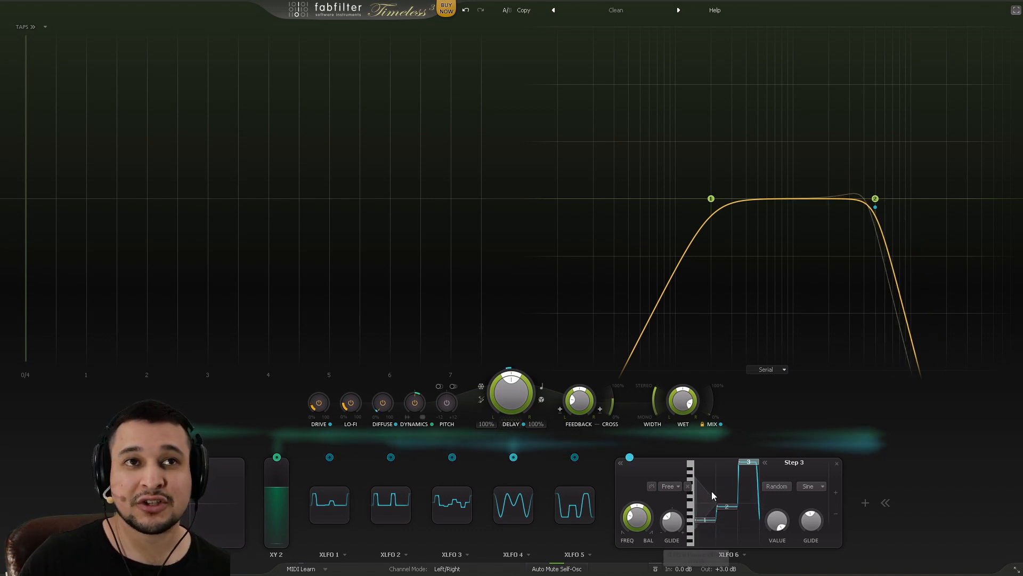
{"action": "left_click", "coordinate": [836, 469]}
{"action": "left_click", "coordinate": [1016, 10]}
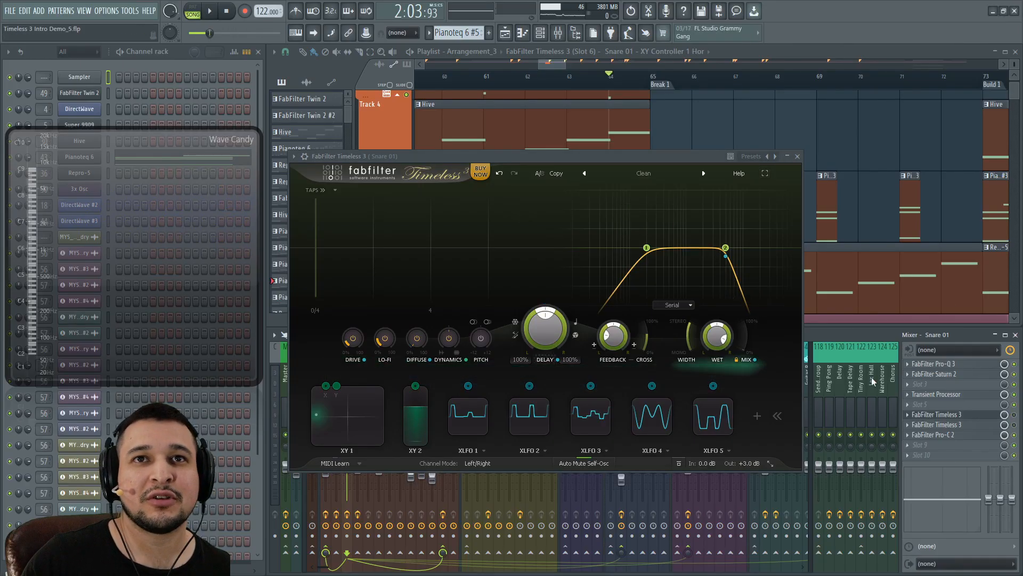
Step: Close the snare's Timeless 3 window, loop bars 49 to 57 in the playlist, and start playback
{"action": "left_click", "coordinate": [798, 156]}
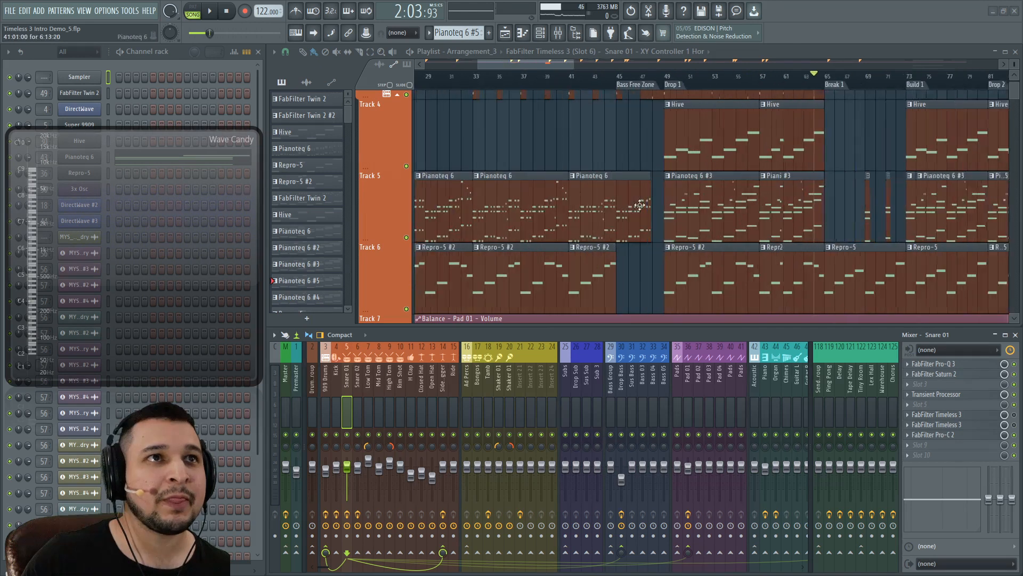
{"action": "left_click", "coordinate": [327, 418]}
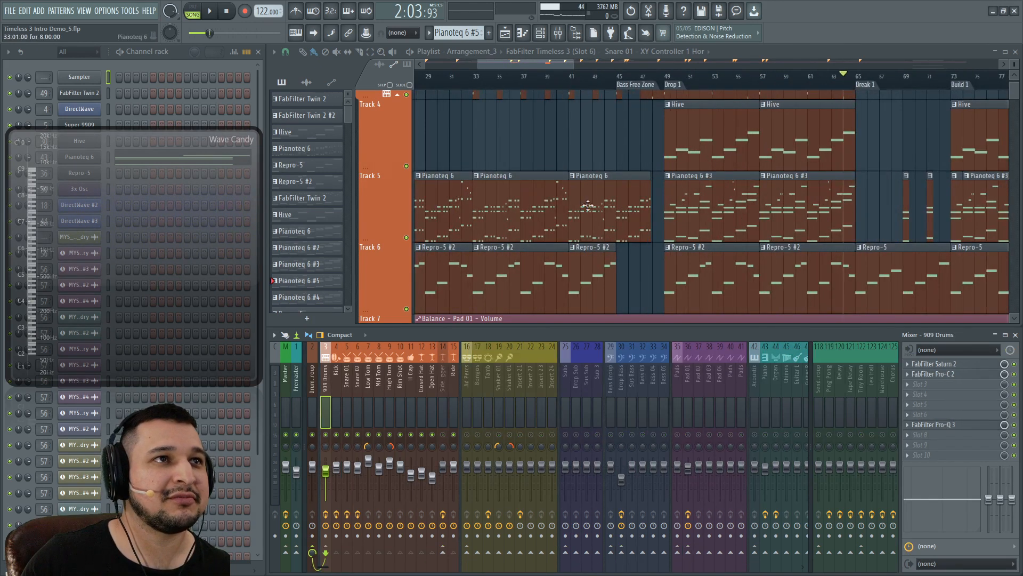
{"action": "scroll", "coordinate": [726, 119], "scroll_direction": "up", "scroll_amount": 3}
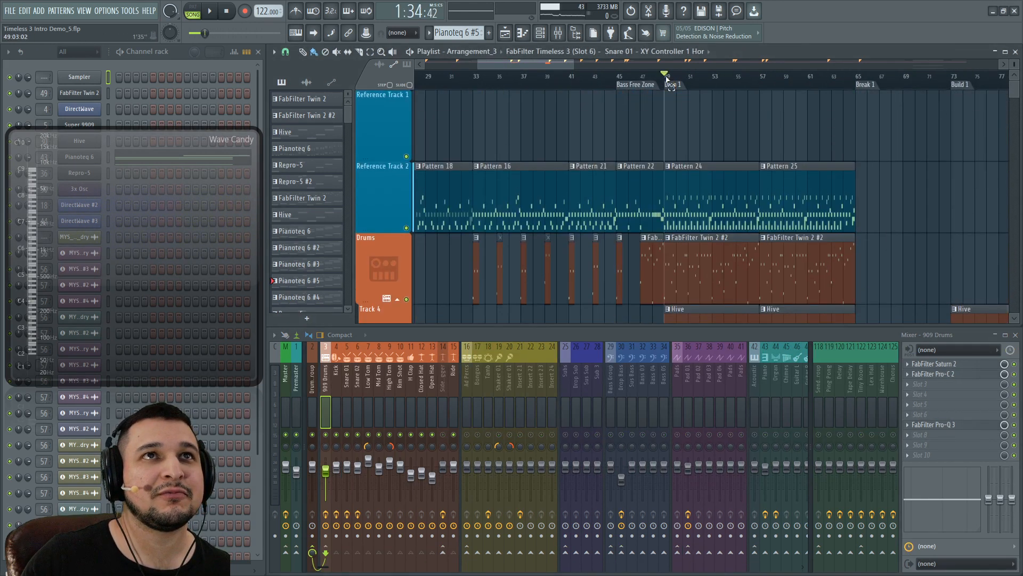
{"action": "left_click_drag", "start_coordinate": [666, 80], "coordinate": [757, 100]}
{"action": "scroll", "coordinate": [757, 165], "scroll_direction": "up", "scroll_amount": 3}
{"action": "key", "text": "space"}
{"action": "left_click", "coordinate": [768, 129], "text": "ctrl"}
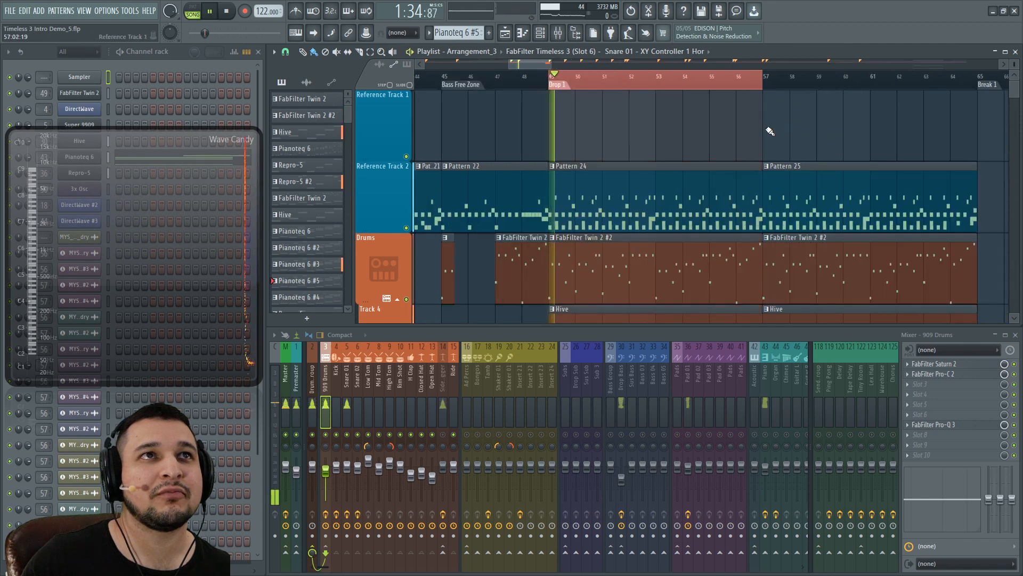
Step: Select the Snare 01 mixer channel and audition the looped bars a few times
{"action": "left_click", "coordinate": [348, 418]}
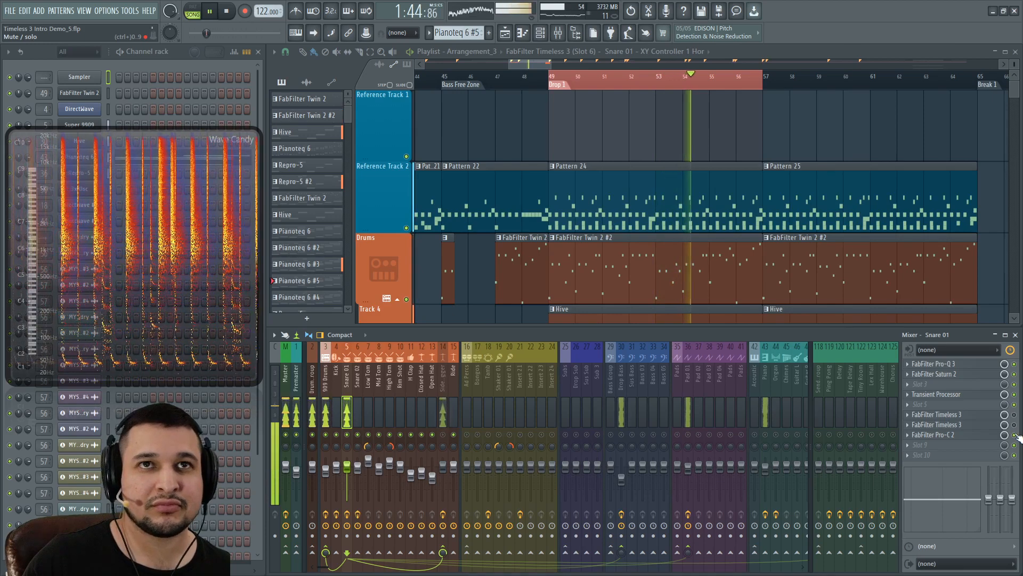
{"action": "key", "text": "space"}
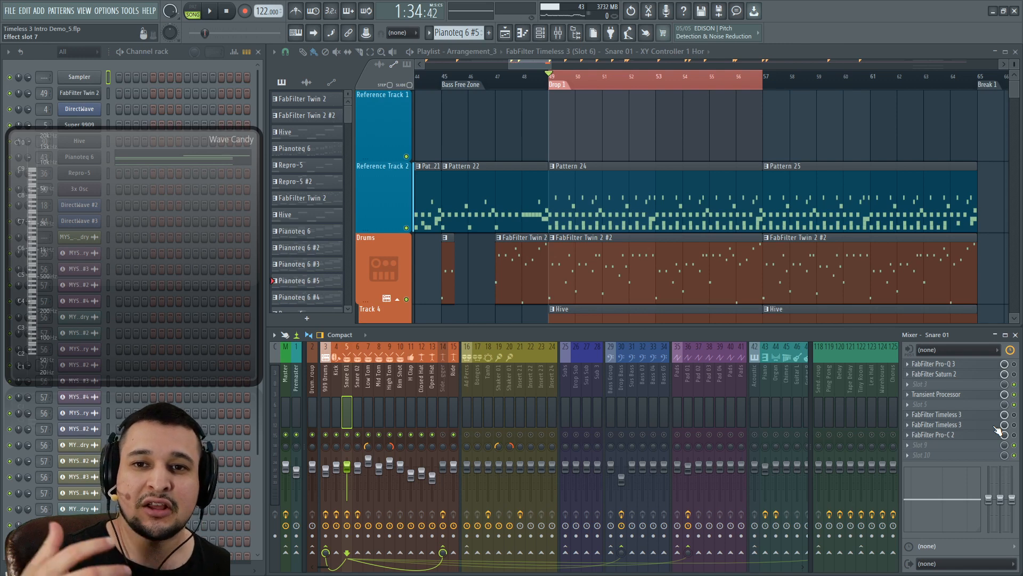
{"action": "key", "text": "space"}
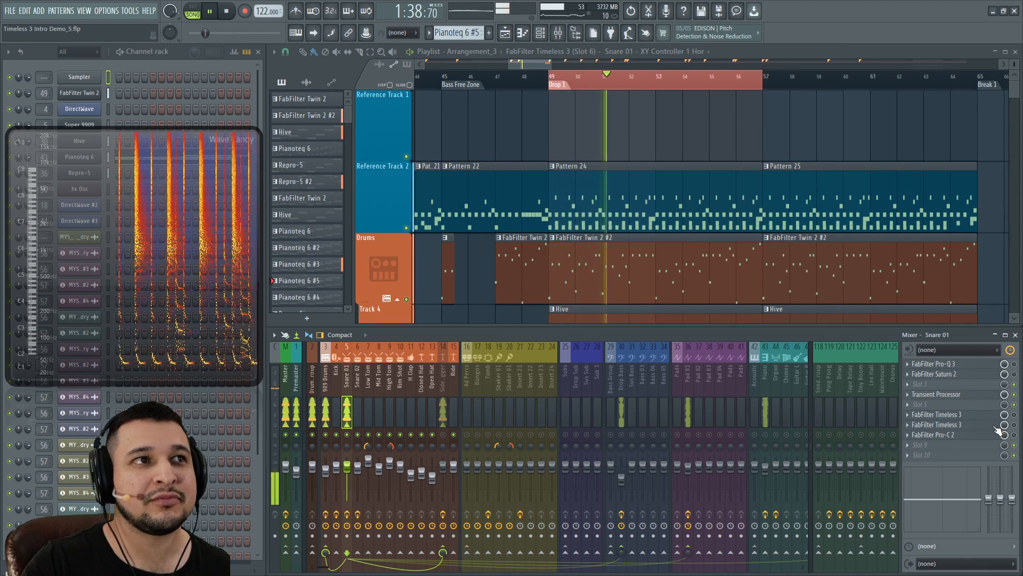
{"action": "key", "text": "space"}
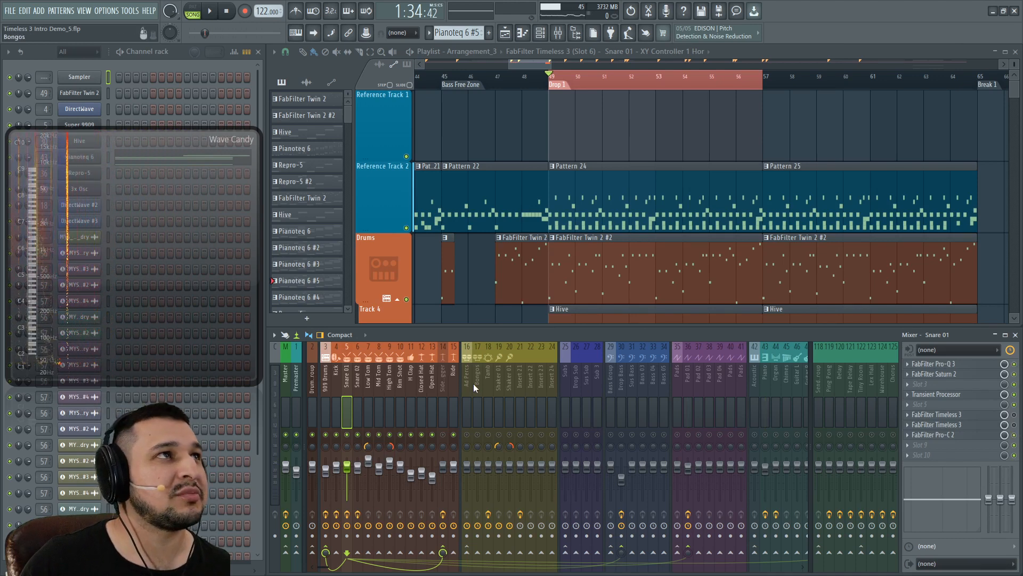
{"action": "key", "text": "space"}
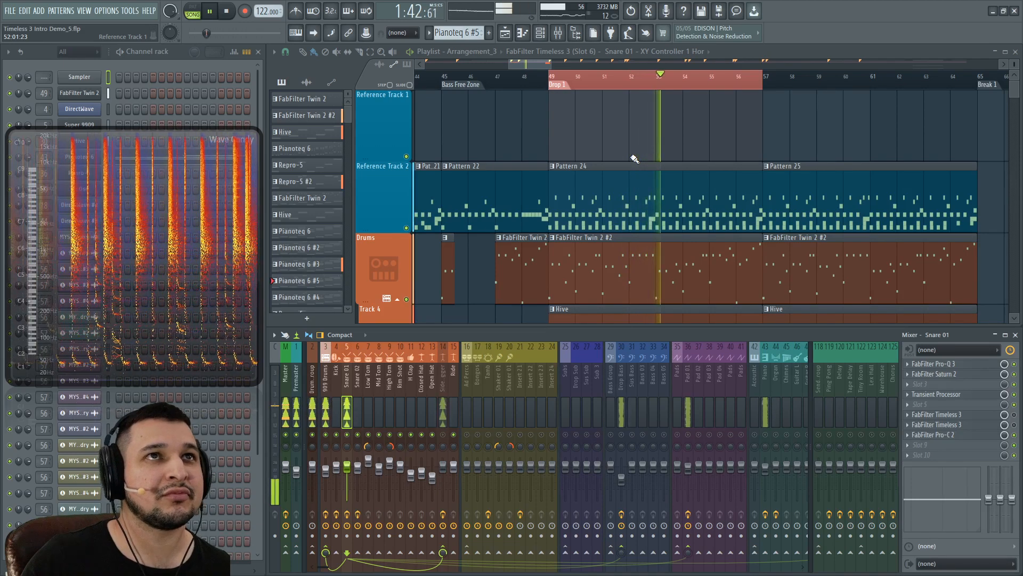
{"action": "key", "text": "space"}
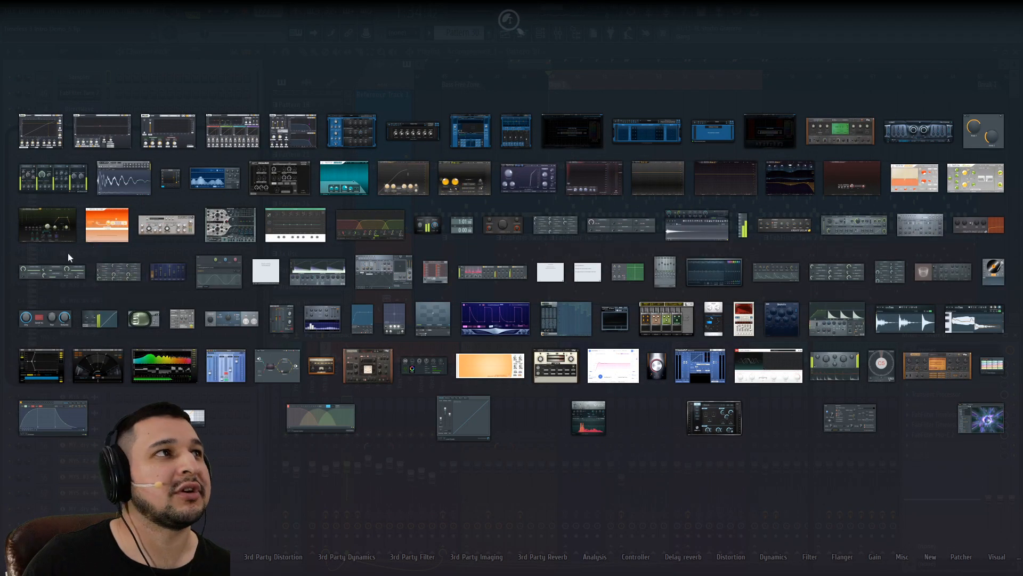
Step: Load FabFilter Timeless 3 onto Snare 01, move its window aside, and apply the Clean preset
{"action": "left_click", "coordinate": [44, 232]}
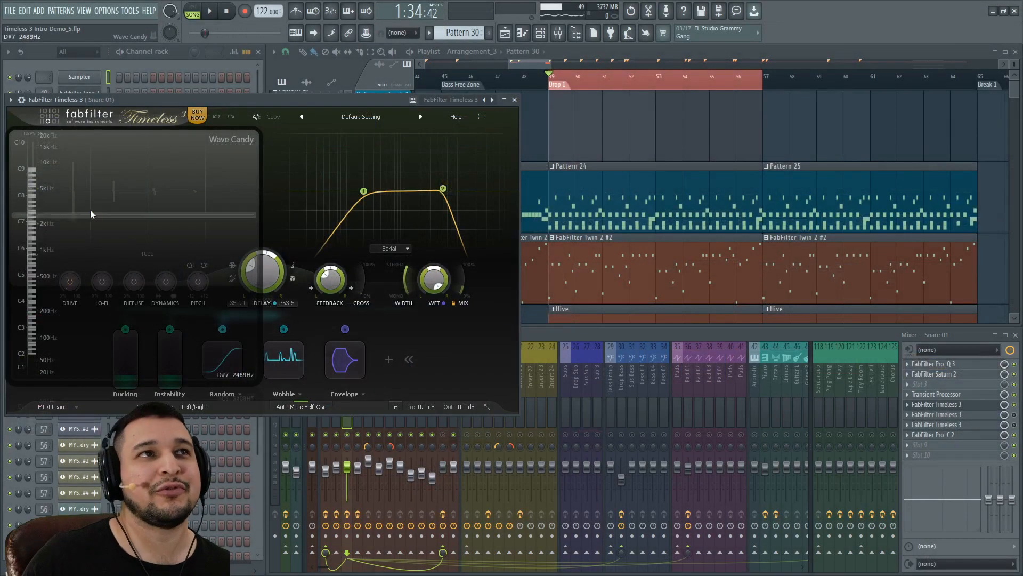
{"action": "left_click_drag", "start_coordinate": [258, 110], "coordinate": [535, 143]}
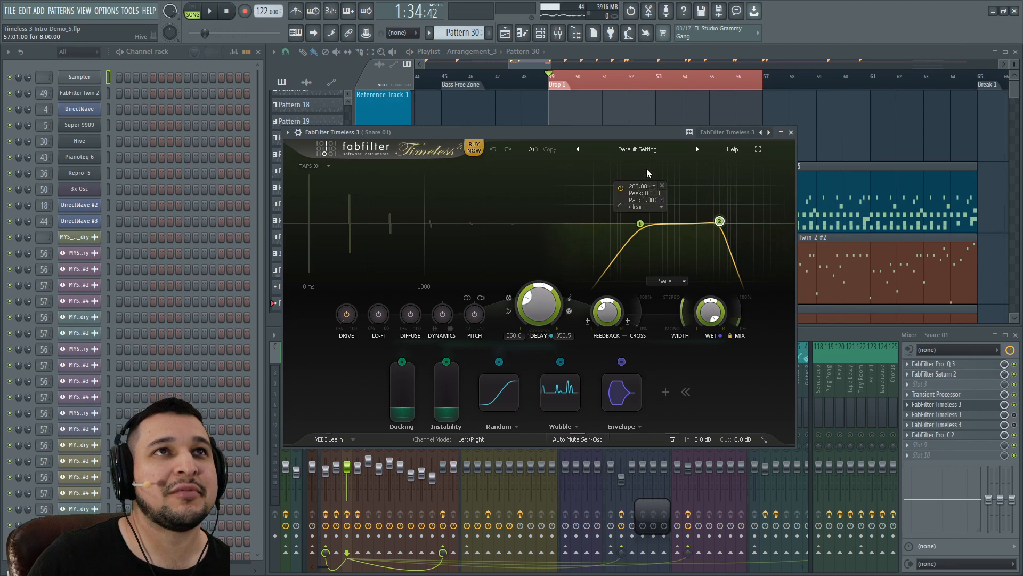
{"action": "left_click", "coordinate": [620, 150]}
{"action": "left_click", "coordinate": [612, 244]}
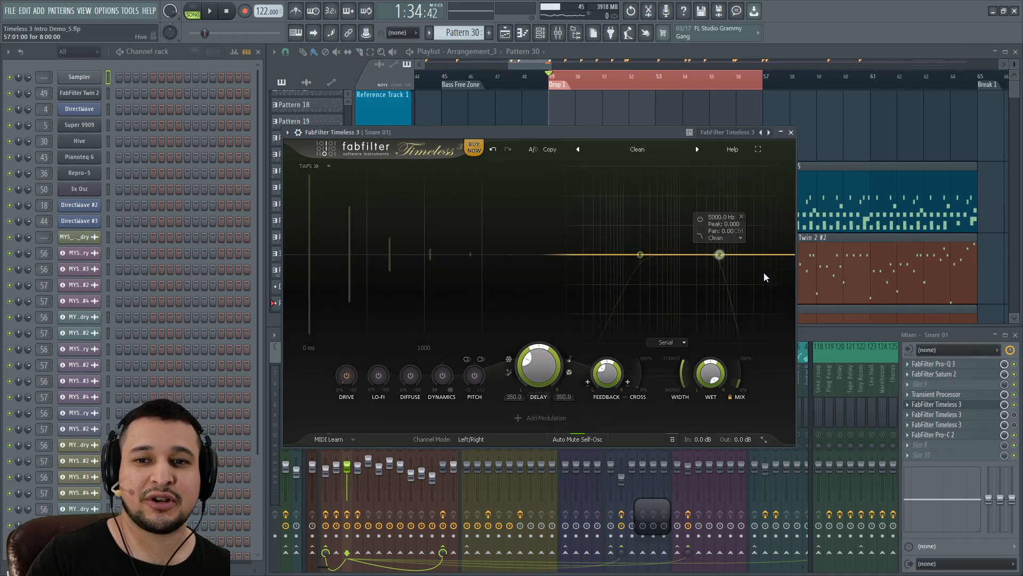
Step: Sync the snare delay to 1/8 notes, raise mix to ~43% and feedback to ~23%, and lower the delay offset
{"action": "key", "text": "space"}
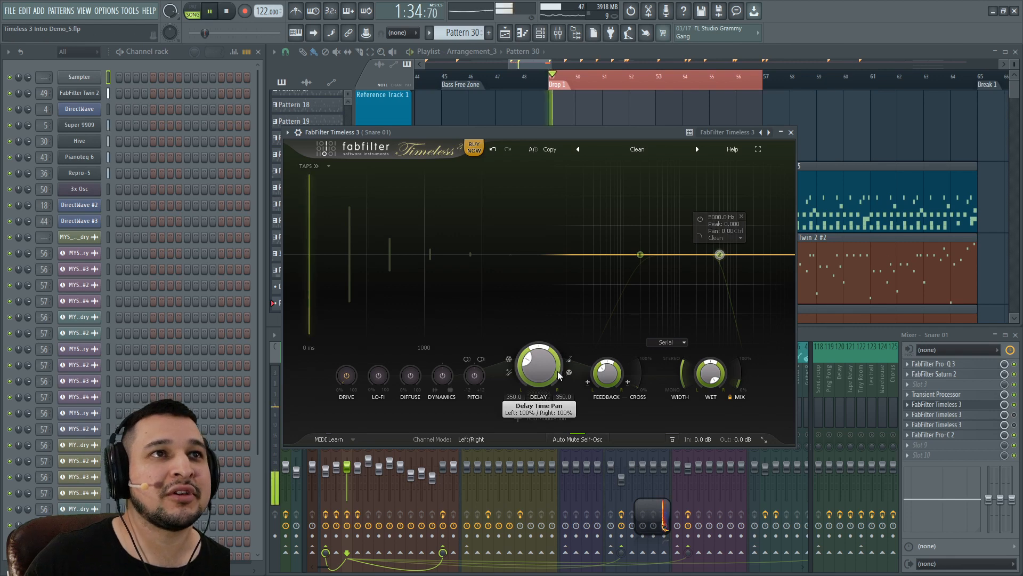
{"action": "left_click", "coordinate": [569, 358]}
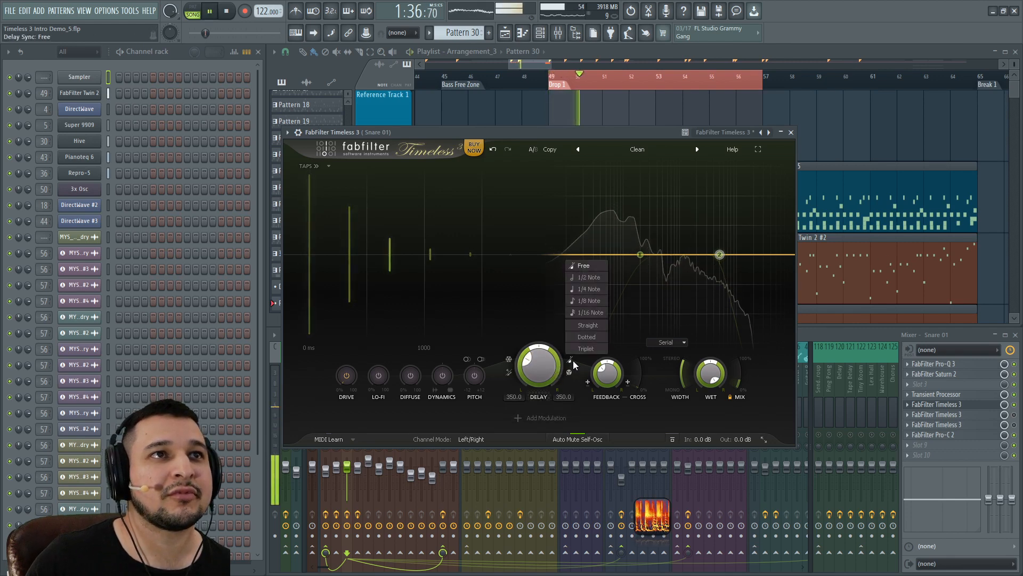
{"action": "left_click", "coordinate": [587, 300]}
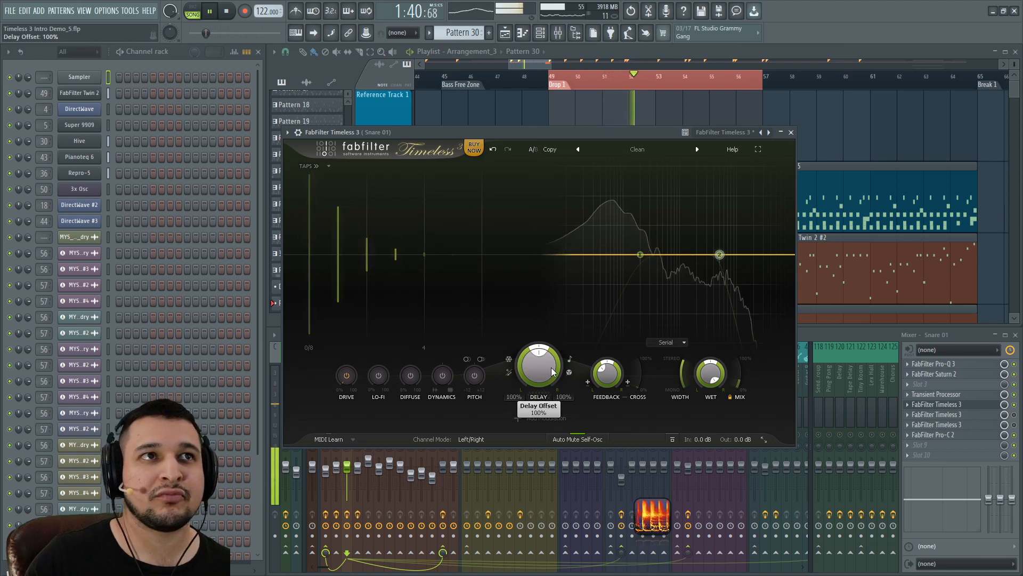
{"action": "left_click_drag", "start_coordinate": [740, 386], "coordinate": [741, 377]}
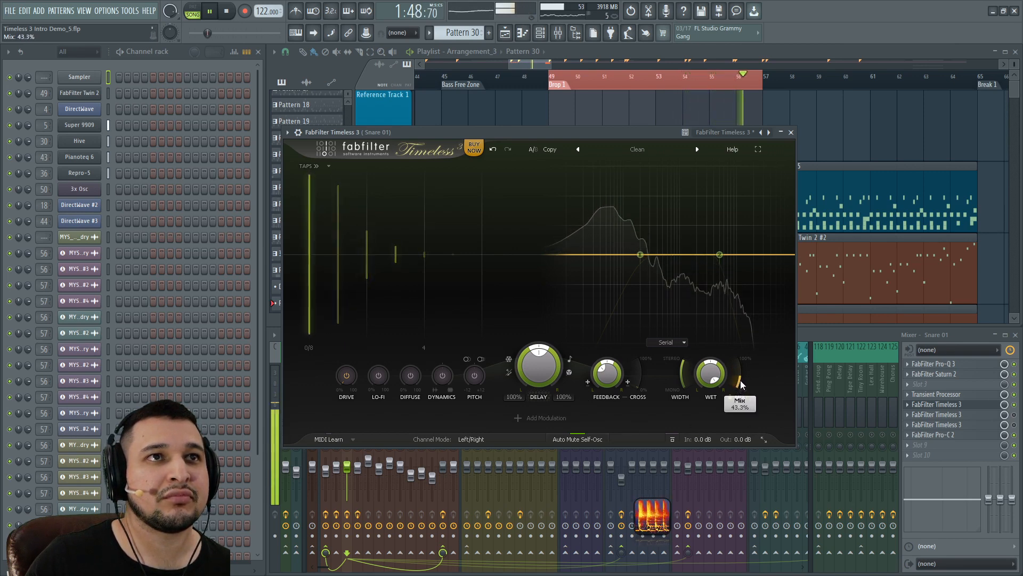
{"action": "left_click_drag", "start_coordinate": [605, 372], "coordinate": [639, 344]}
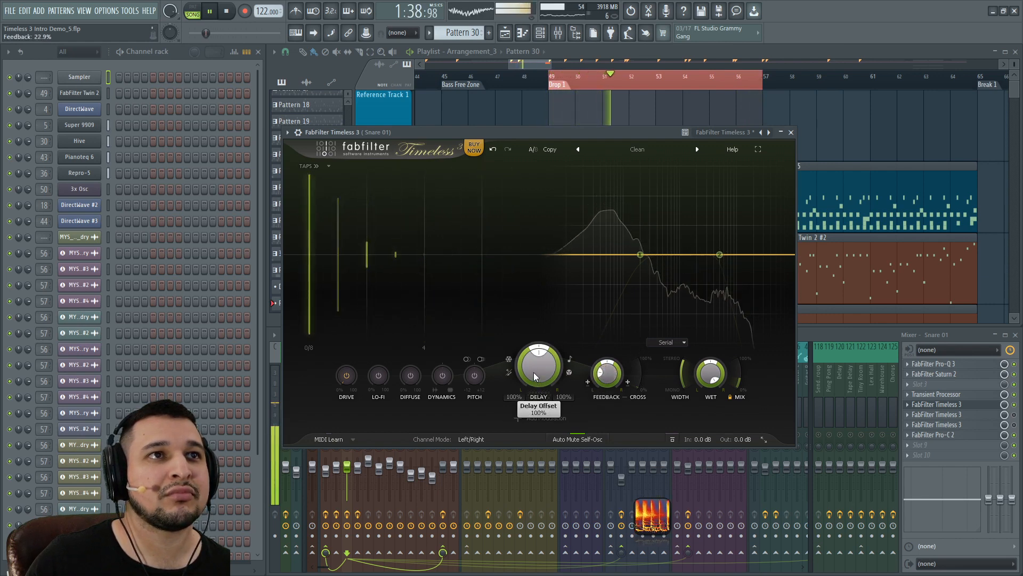
{"action": "left_click_drag", "start_coordinate": [535, 373], "coordinate": [558, 426]}
Step: Switch the delay read mode to Stretch and drop the delay offset to 50%
{"action": "key", "text": "space"}
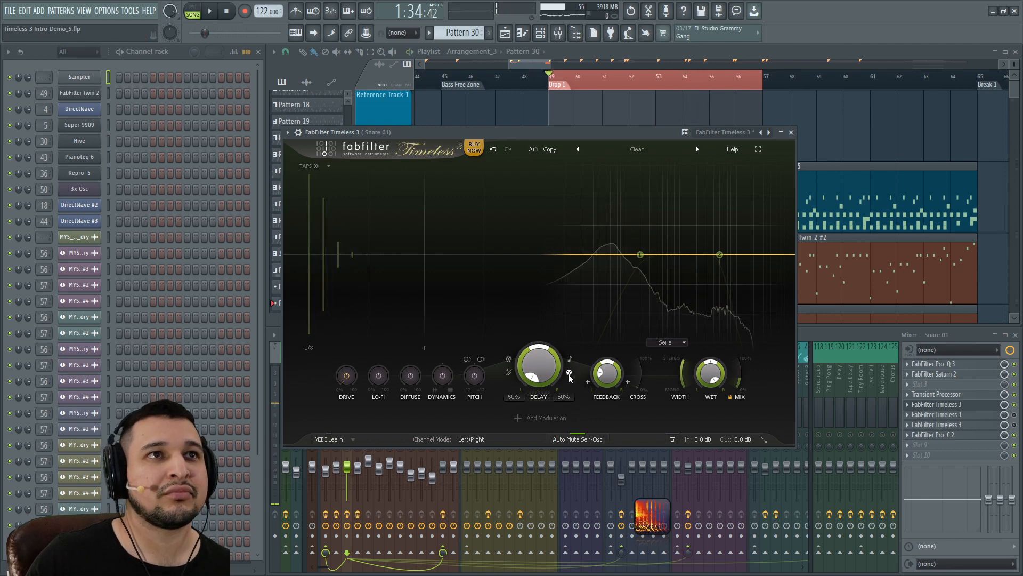
{"action": "left_click", "coordinate": [569, 373]}
{"action": "left_click", "coordinate": [577, 397]}
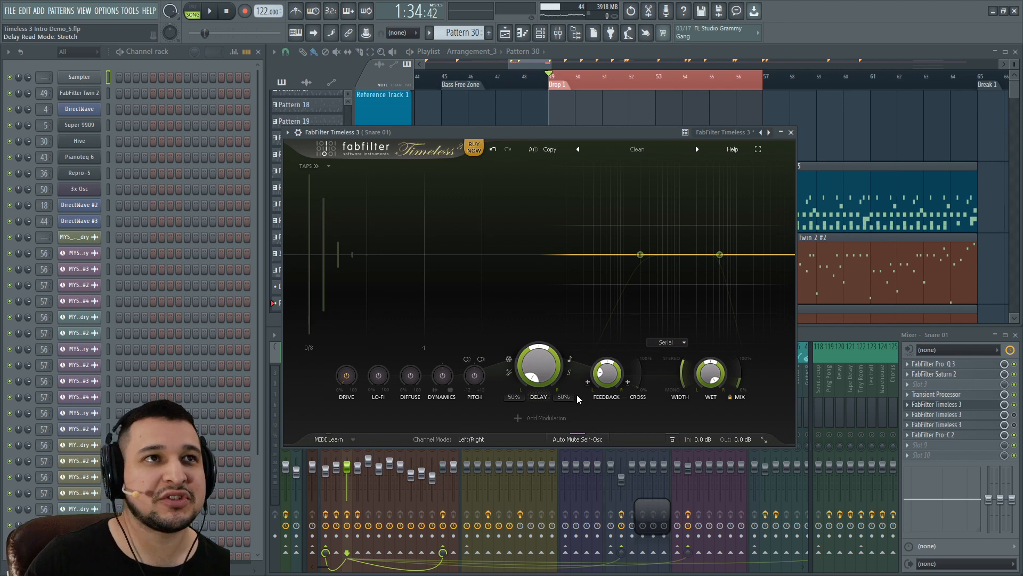
{"action": "double_click", "coordinate": [535, 373]}
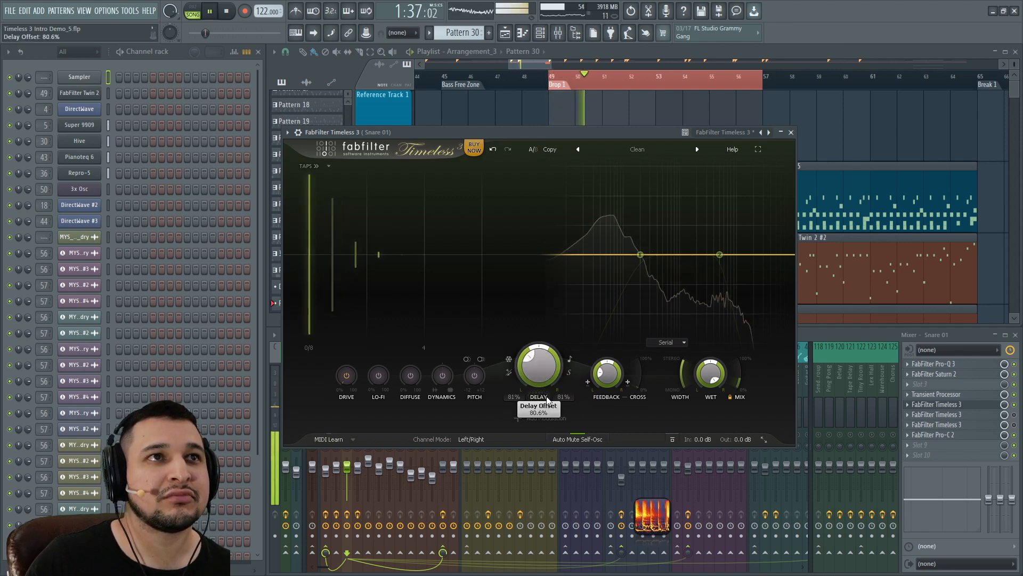
{"action": "left_click_drag", "start_coordinate": [548, 419], "coordinate": [554, 552]}
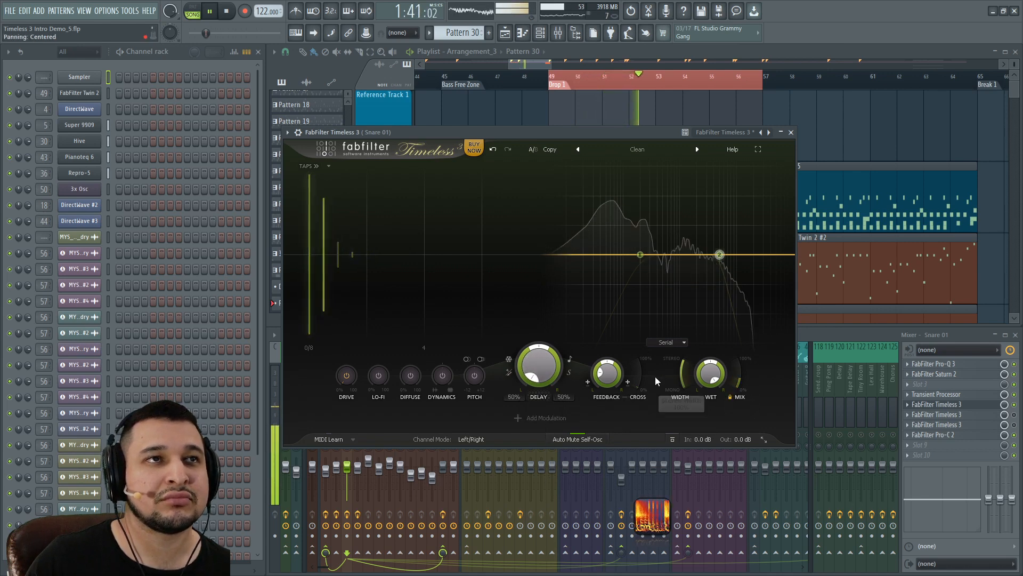
Step: Try 1/16 and 1/2 sync, settle on 1/4 notes, and reset the delay offset to 100%
{"action": "left_click", "coordinate": [571, 362]}
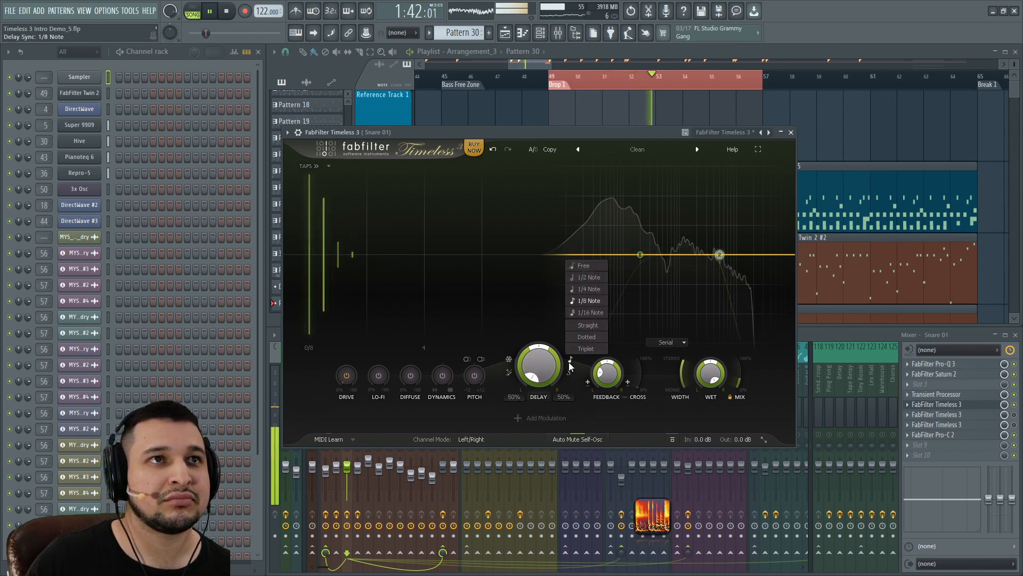
{"action": "left_click", "coordinate": [592, 313]}
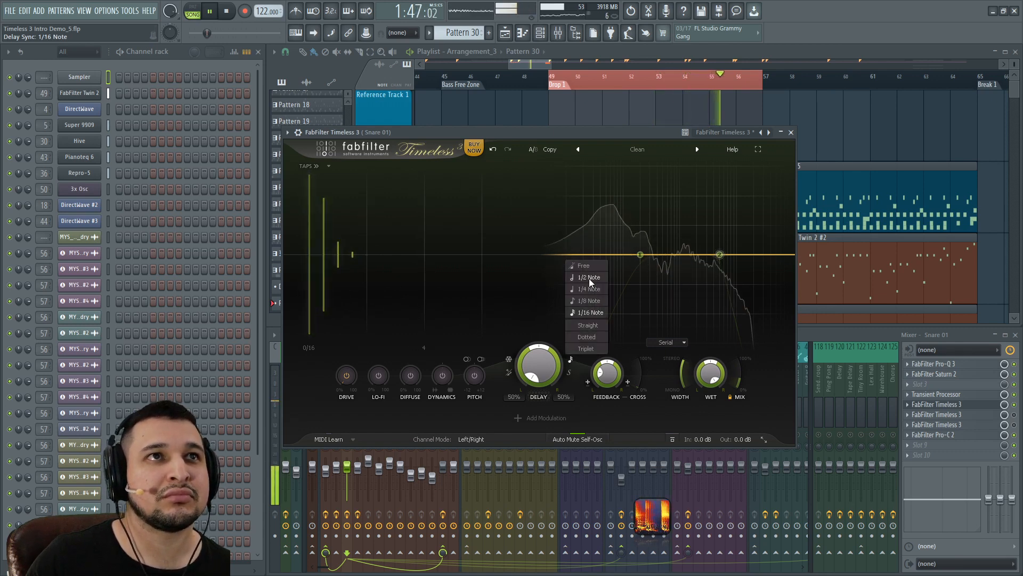
{"action": "left_click", "coordinate": [590, 278]}
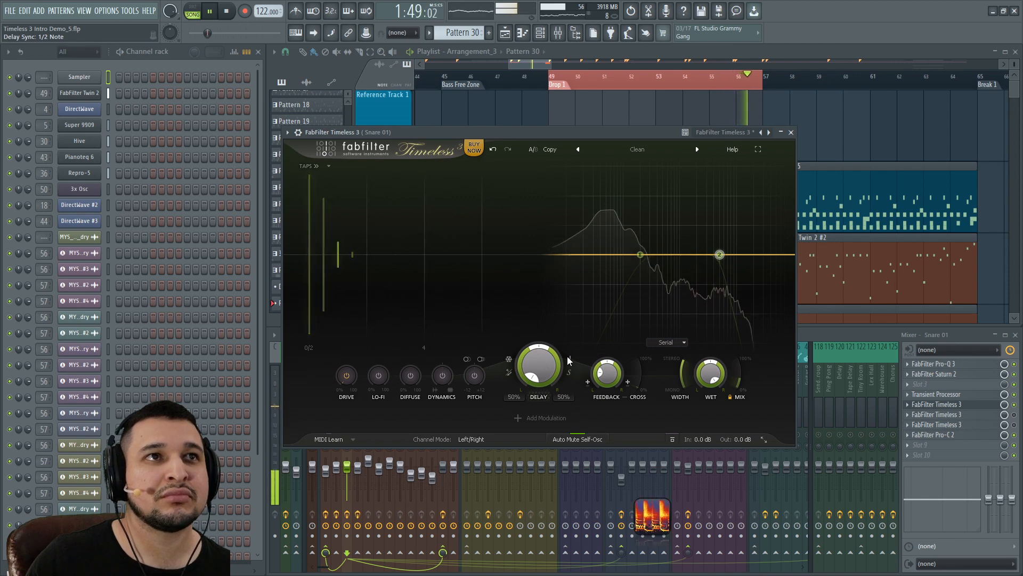
{"action": "left_click", "coordinate": [589, 278]}
{"action": "left_click", "coordinate": [588, 289]}
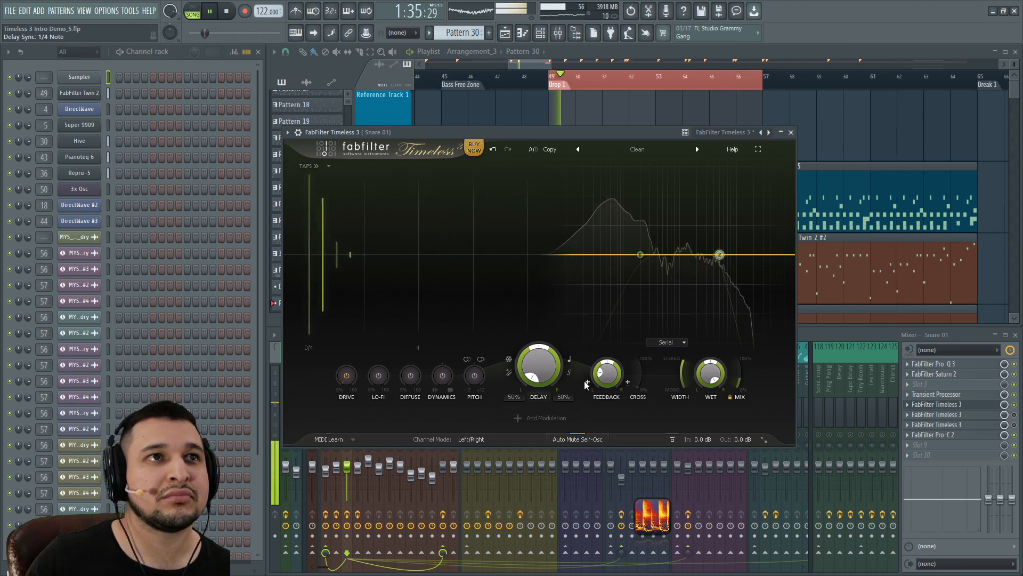
{"action": "left_click", "coordinate": [552, 367], "text": "ctrl"}
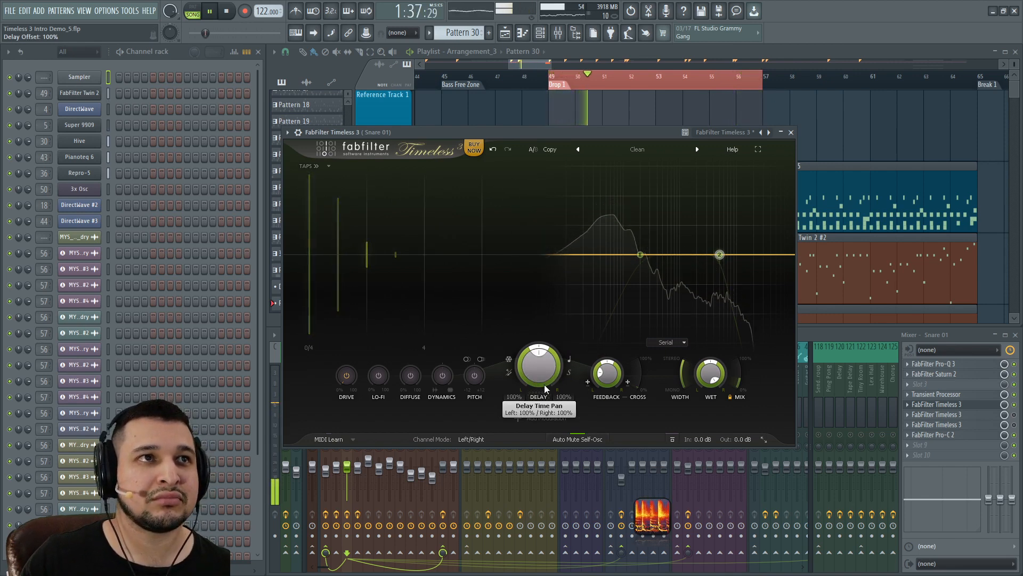
Step: Reset feedback to zero, set mix to about 40%, and add an XY 1 controller at zero
{"action": "key", "text": "space"}
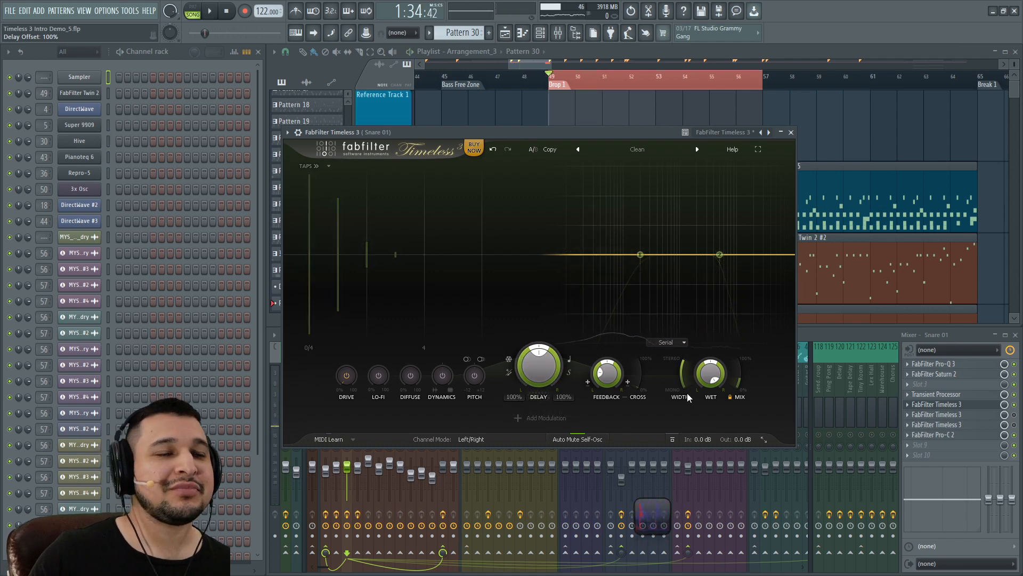
{"action": "left_click", "coordinate": [610, 375], "text": "ctrl"}
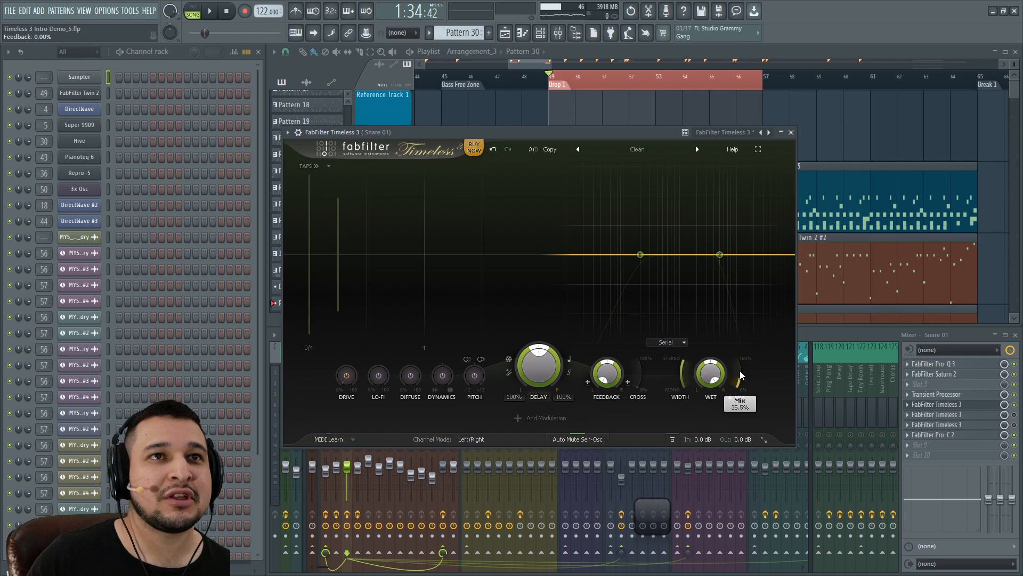
{"action": "mouse_move", "coordinate": [740, 375]}
{"action": "left_mouse_down"}
{"action": "mouse_move", "coordinate": [740, 314]}
{"action": "mouse_move", "coordinate": [740, 370]}
{"action": "left_mouse_up"}
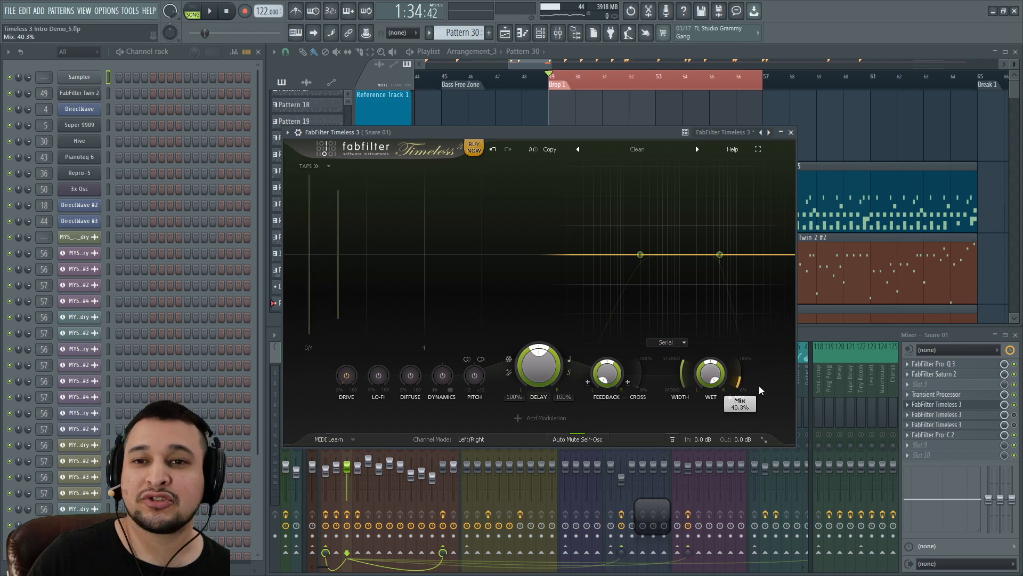
{"action": "left_click", "coordinate": [541, 418]}
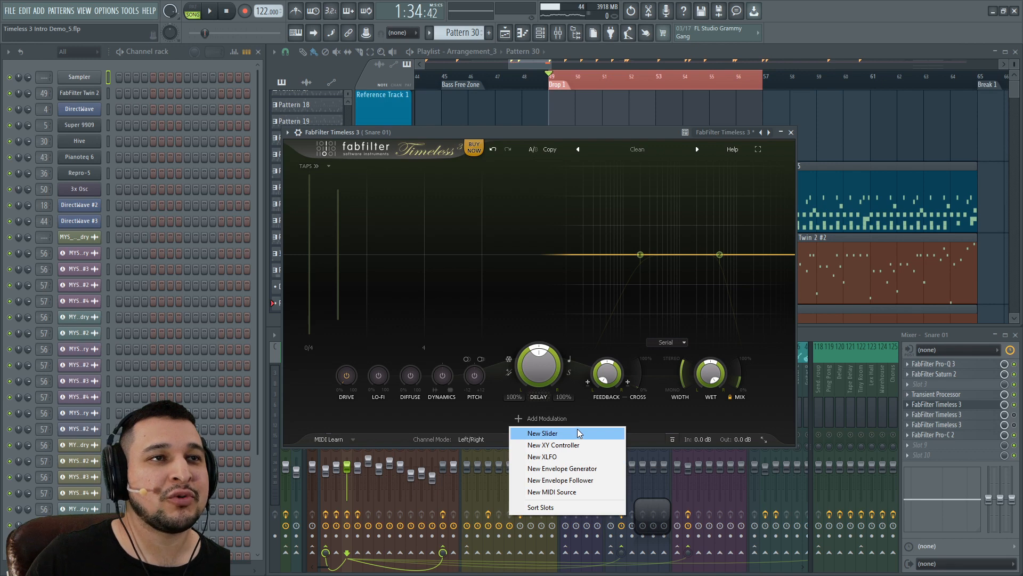
{"action": "left_click", "coordinate": [577, 432]}
{"action": "left_click_drag", "start_coordinate": [529, 319], "coordinate": [541, 465]}
{"action": "left_click_drag", "start_coordinate": [541, 467], "coordinate": [546, 316]}
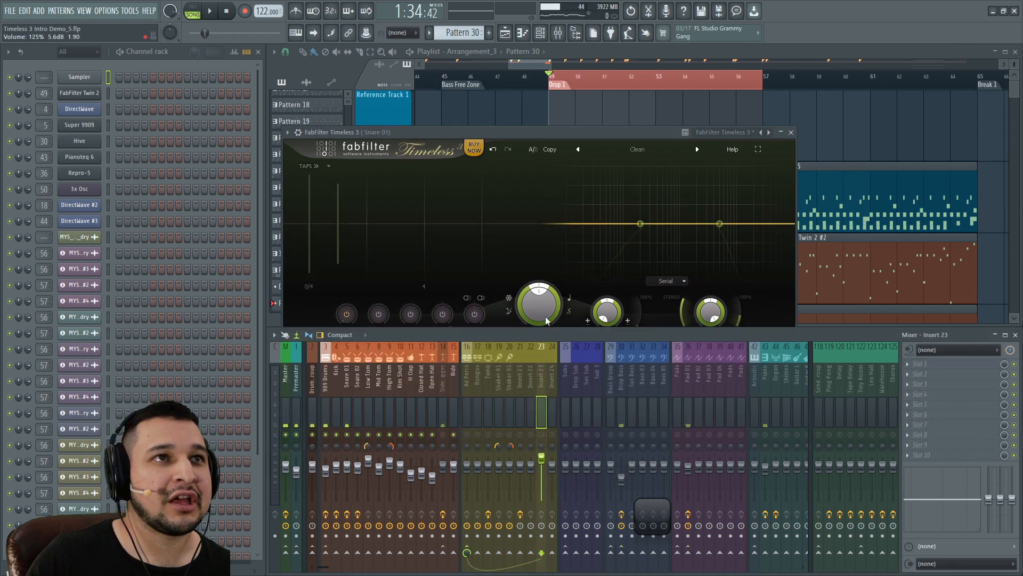
Step: In full screen, route XY 1 to the Mix amount and test it, leaving XY 1 near 0.58
{"action": "left_click", "coordinate": [538, 134]}
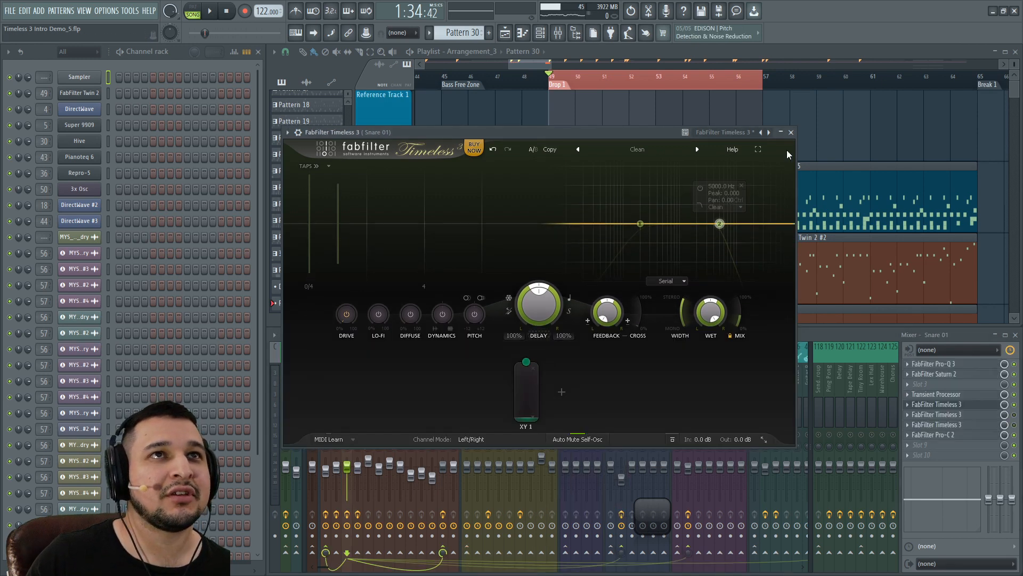
{"action": "left_click", "coordinate": [758, 150]}
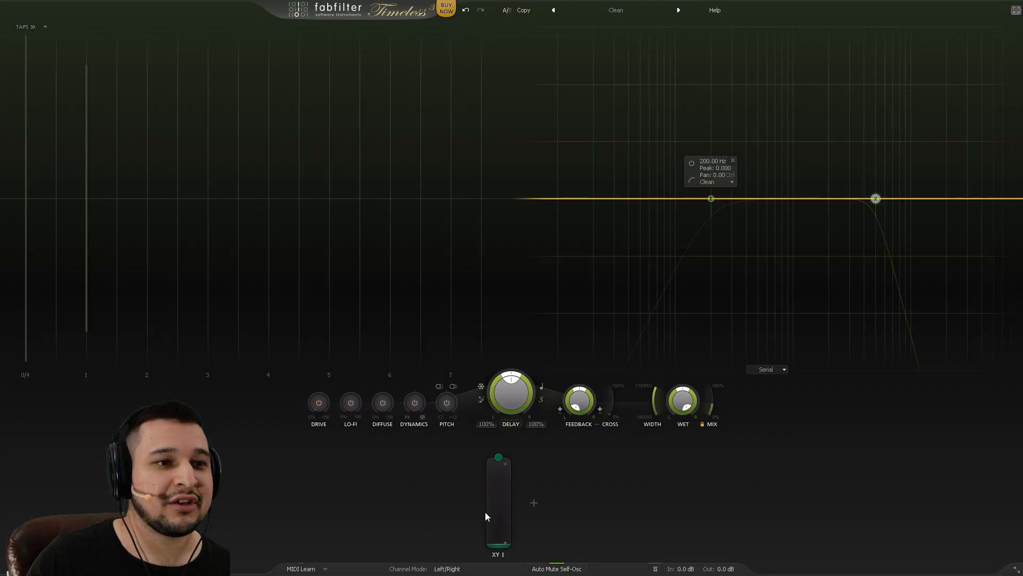
{"action": "left_click_drag", "start_coordinate": [498, 457], "coordinate": [713, 411]}
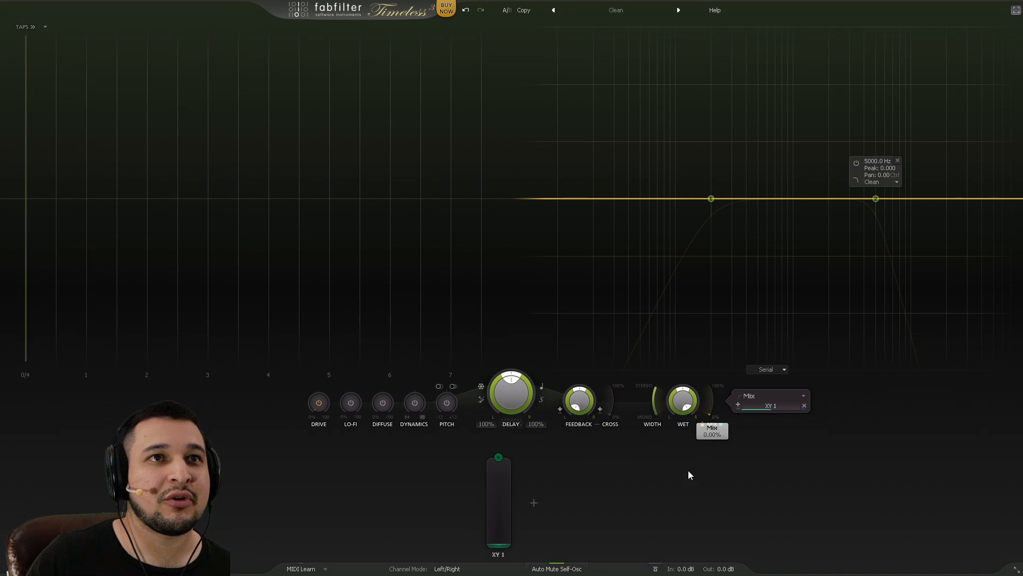
{"action": "mouse_move", "coordinate": [503, 533]}
{"action": "left_mouse_down"}
{"action": "mouse_move", "coordinate": [501, 443]}
{"action": "mouse_move", "coordinate": [497, 541]}
{"action": "mouse_move", "coordinate": [507, 401]}
{"action": "mouse_move", "coordinate": [500, 549]}
{"action": "left_mouse_up"}
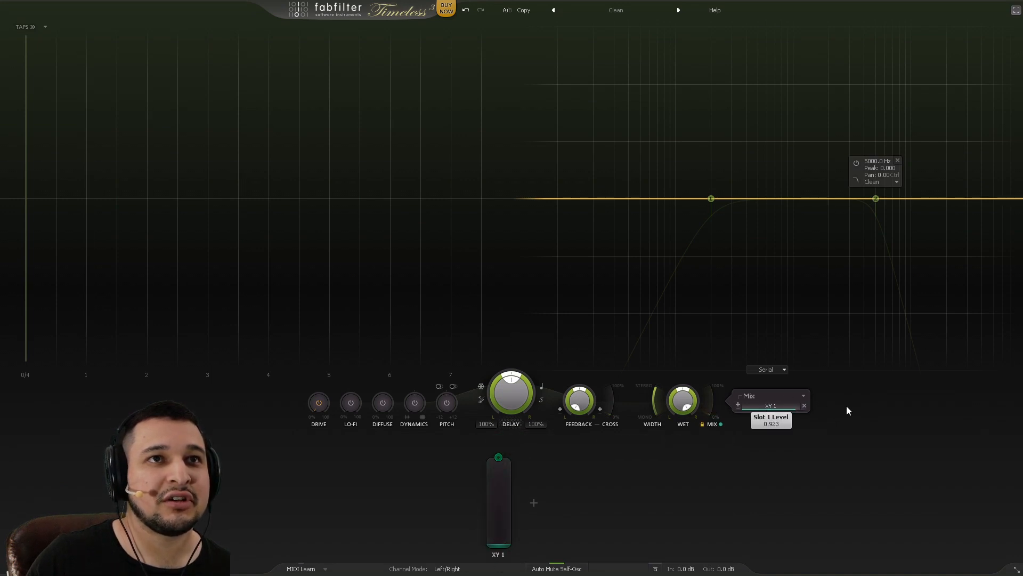
{"action": "left_click_drag", "start_coordinate": [495, 539], "coordinate": [530, 451]}
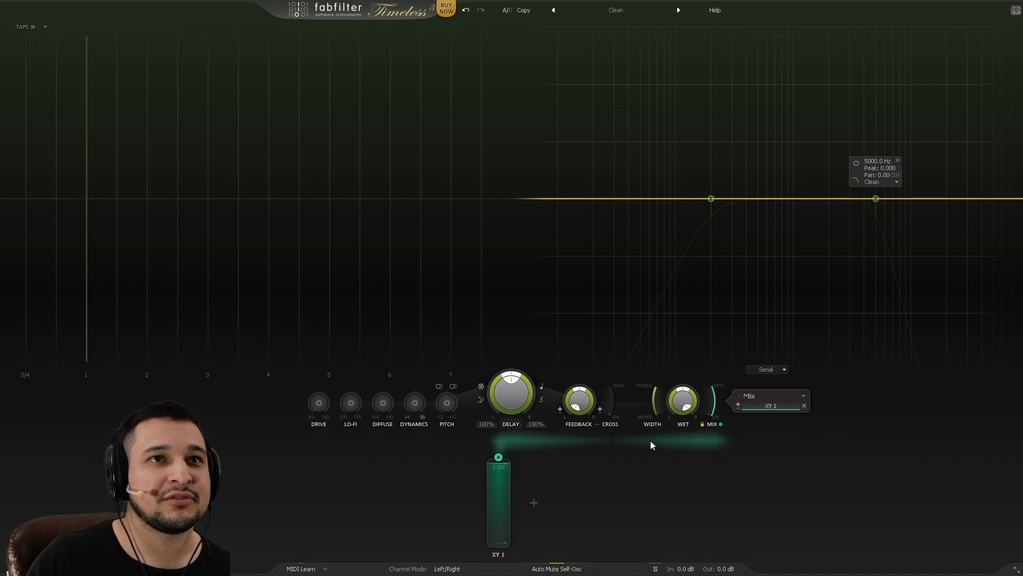
Step: Adjust XY 1's depth on Mix from 0.198 up to 0.894, testing with XY 1 at 0.00
{"action": "left_click_drag", "start_coordinate": [781, 407], "coordinate": [692, 413]}
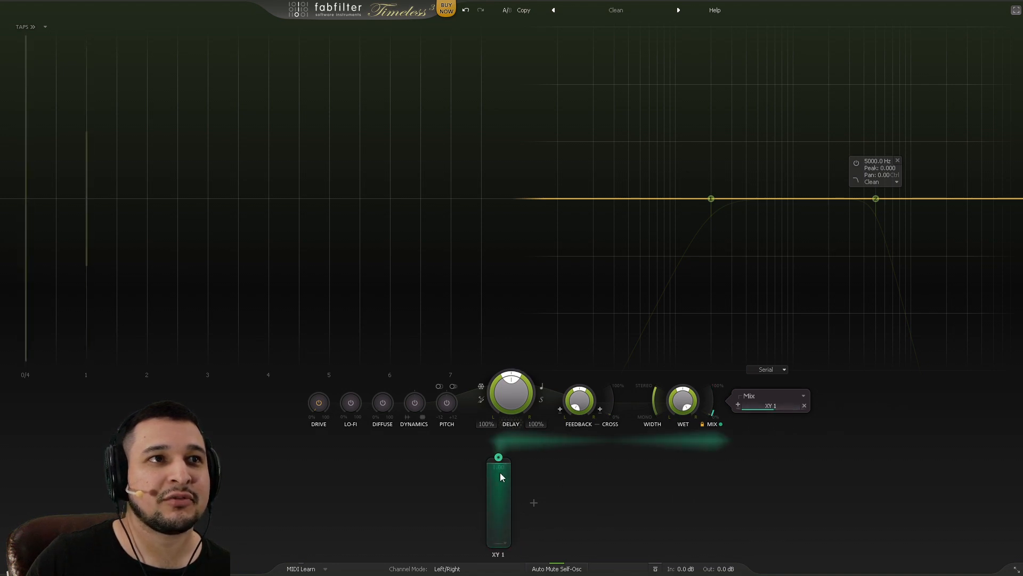
{"action": "left_click_drag", "start_coordinate": [500, 473], "coordinate": [511, 357]}
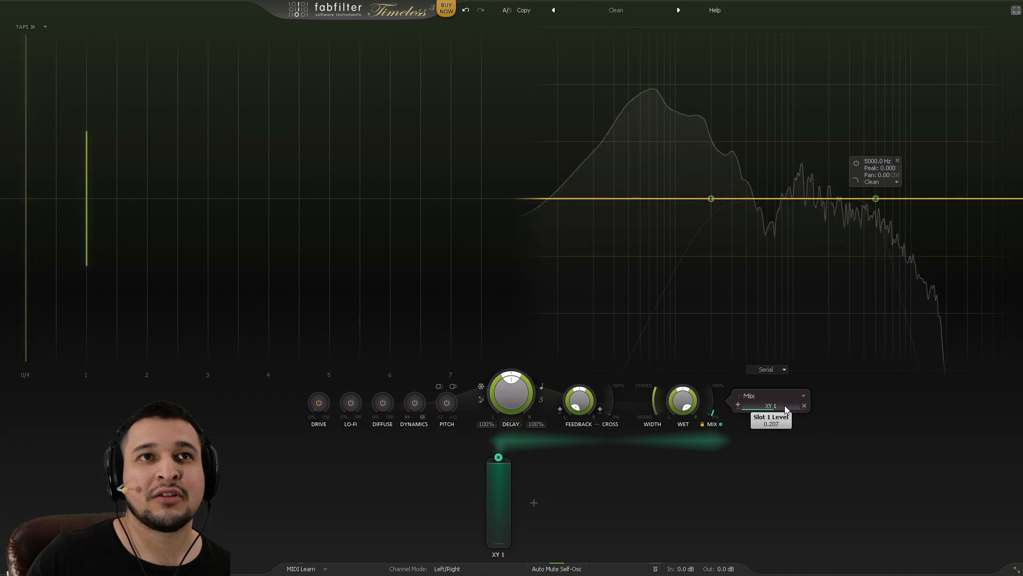
{"action": "left_click_drag", "start_coordinate": [773, 408], "coordinate": [952, 381]}
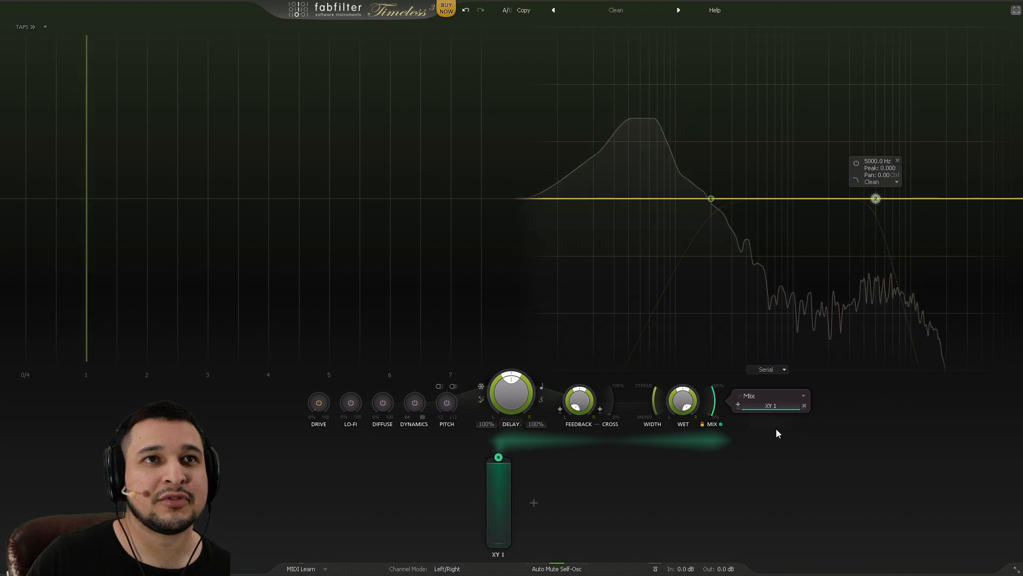
{"action": "left_click_drag", "start_coordinate": [500, 479], "coordinate": [532, 498]}
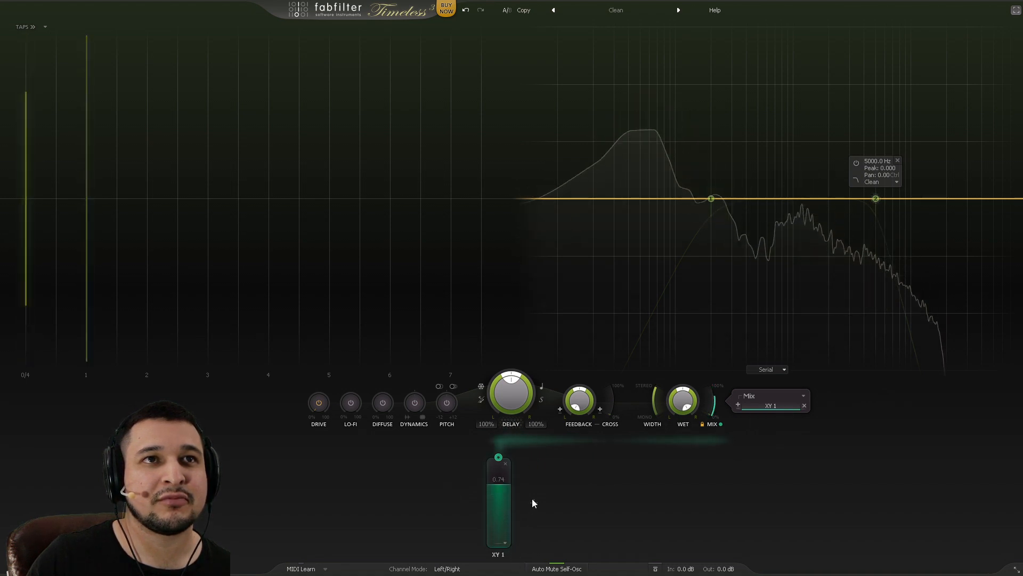
{"action": "left_click", "coordinate": [796, 406]}
{"action": "left_click", "coordinate": [760, 406]}
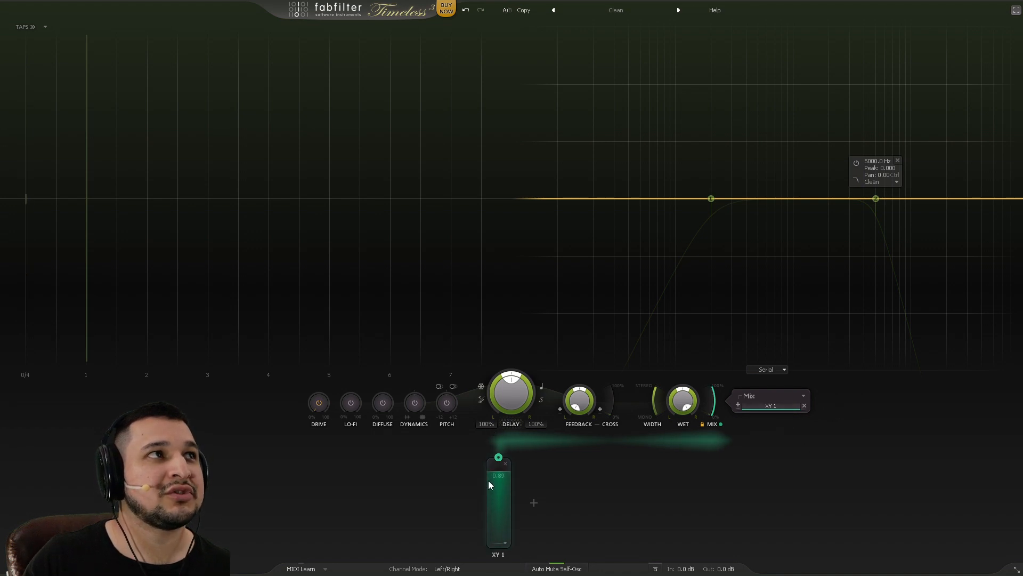
Step: Sweep XY 1 between 0.00 and 0.79 to audition, then flip its Mix modulation to positive
{"action": "mouse_move", "coordinate": [488, 481]}
{"action": "left_mouse_down"}
{"action": "mouse_move", "coordinate": [490, 549]}
{"action": "mouse_move", "coordinate": [475, 472]}
{"action": "left_mouse_up"}
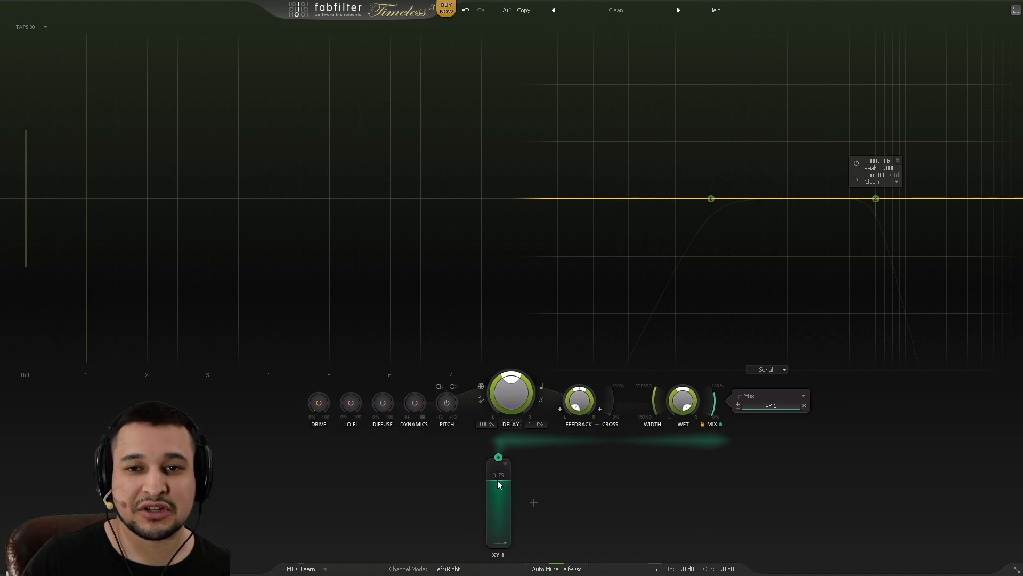
{"action": "left_click_drag", "start_coordinate": [493, 488], "coordinate": [503, 519]}
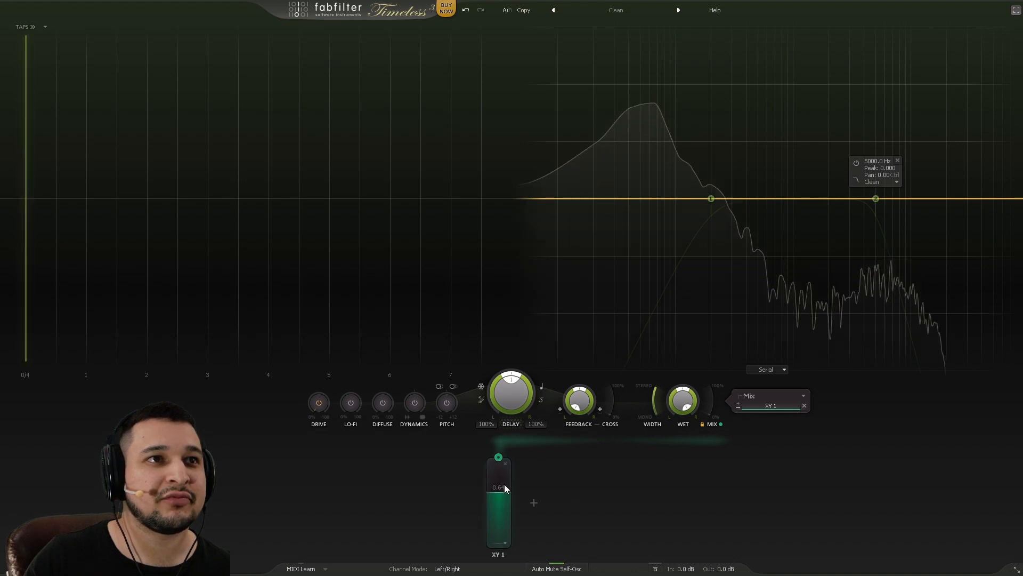
{"action": "left_click_drag", "start_coordinate": [498, 490], "coordinate": [516, 452]}
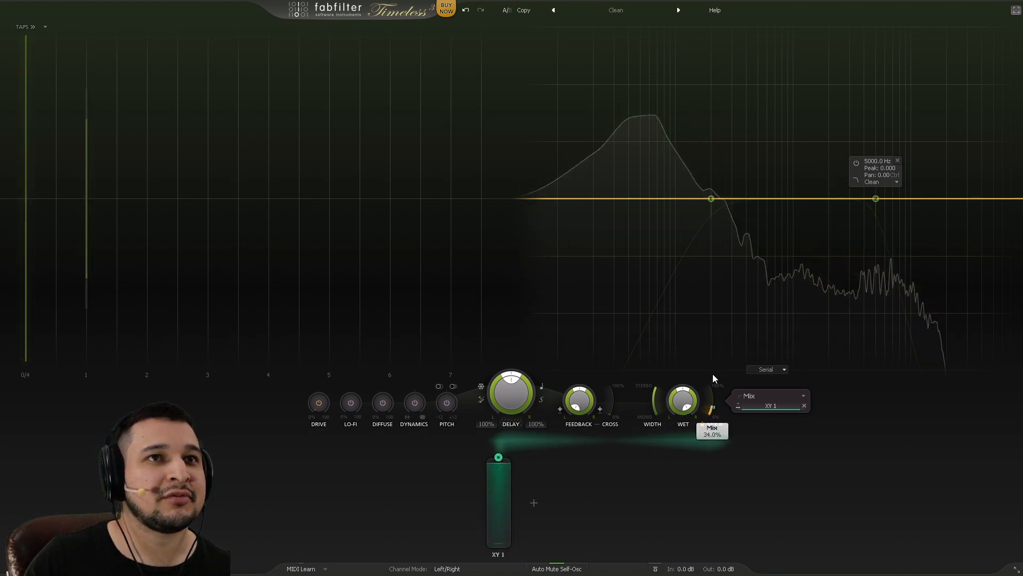
{"action": "left_click_drag", "start_coordinate": [504, 516], "coordinate": [482, 530]}
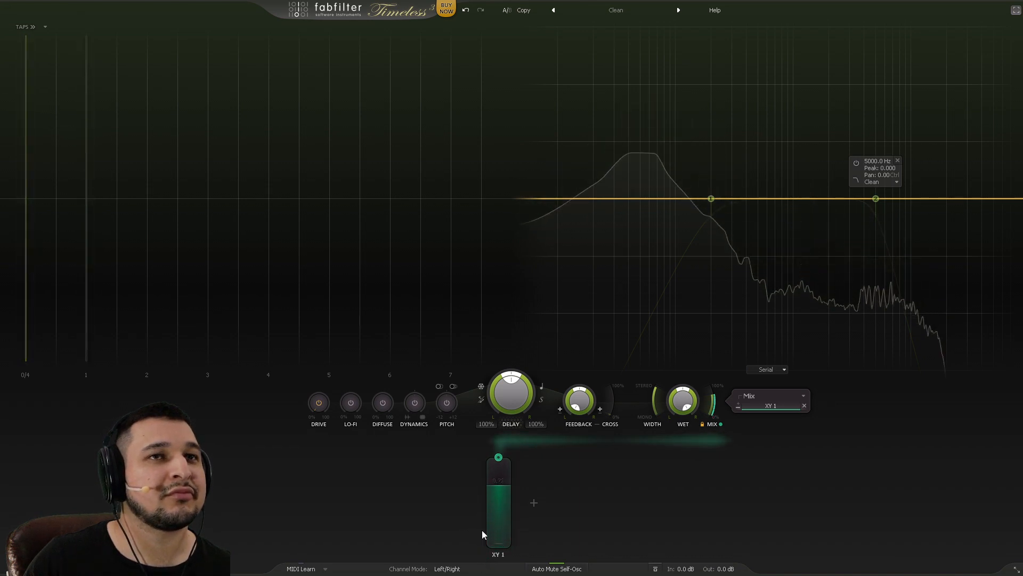
{"action": "left_click", "coordinate": [738, 406]}
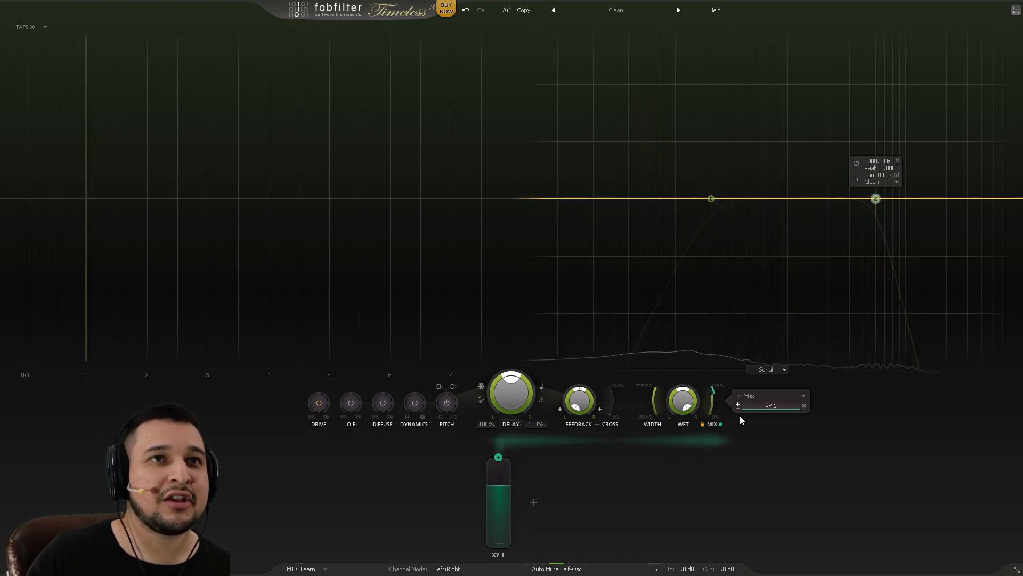
Step: Add XLFO 1, change its sync from Free to a rate of 2, and route it to Mix
{"action": "left_click", "coordinate": [533, 502]}
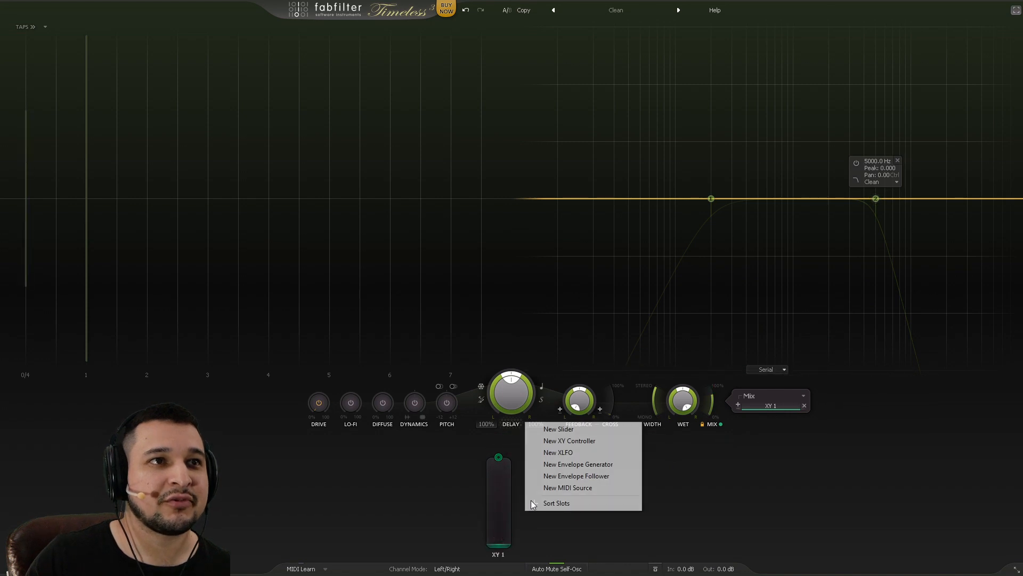
{"action": "left_click", "coordinate": [584, 453]}
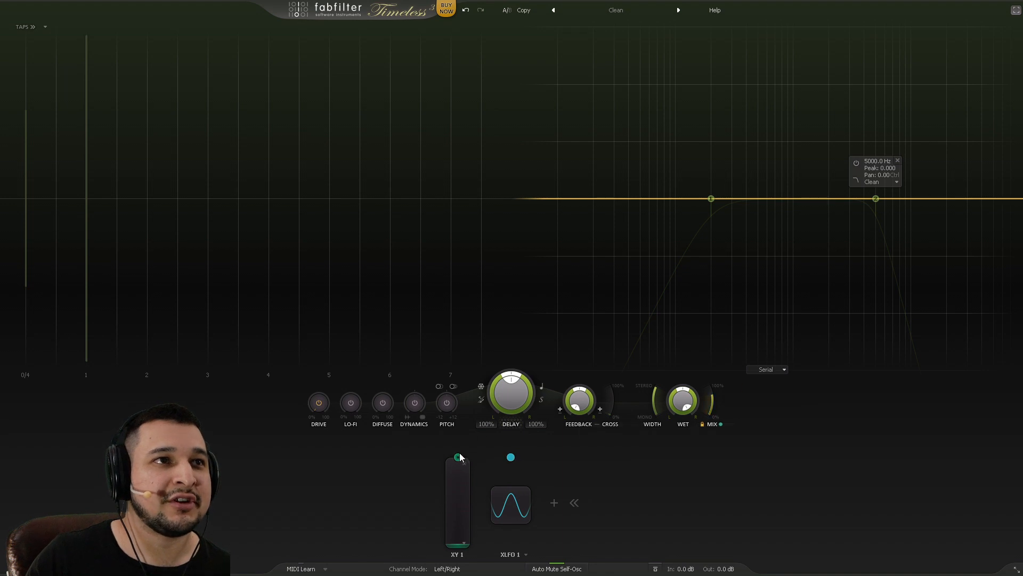
{"action": "mouse_move", "coordinate": [475, 454]}
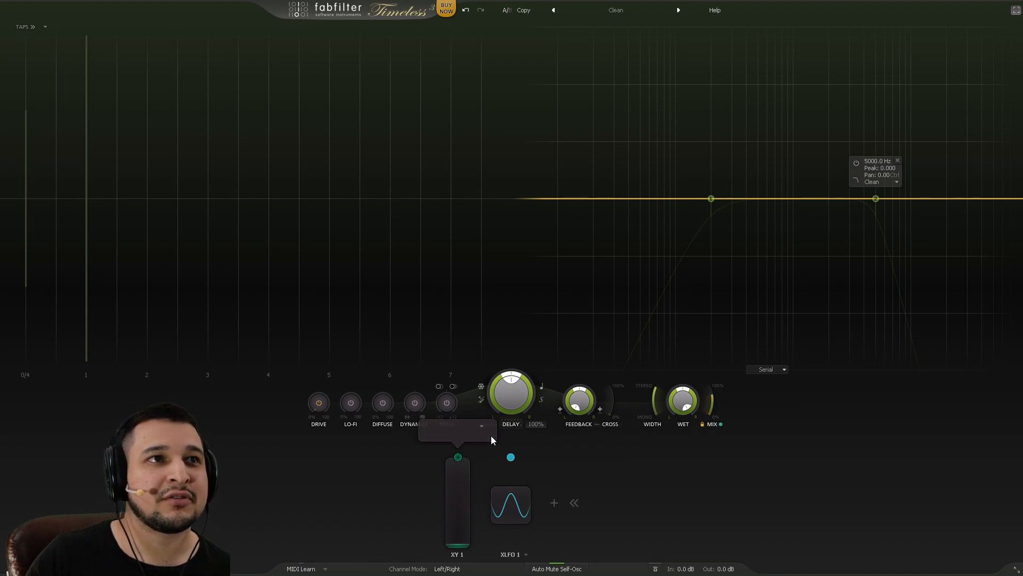
{"action": "left_click", "coordinate": [519, 505]}
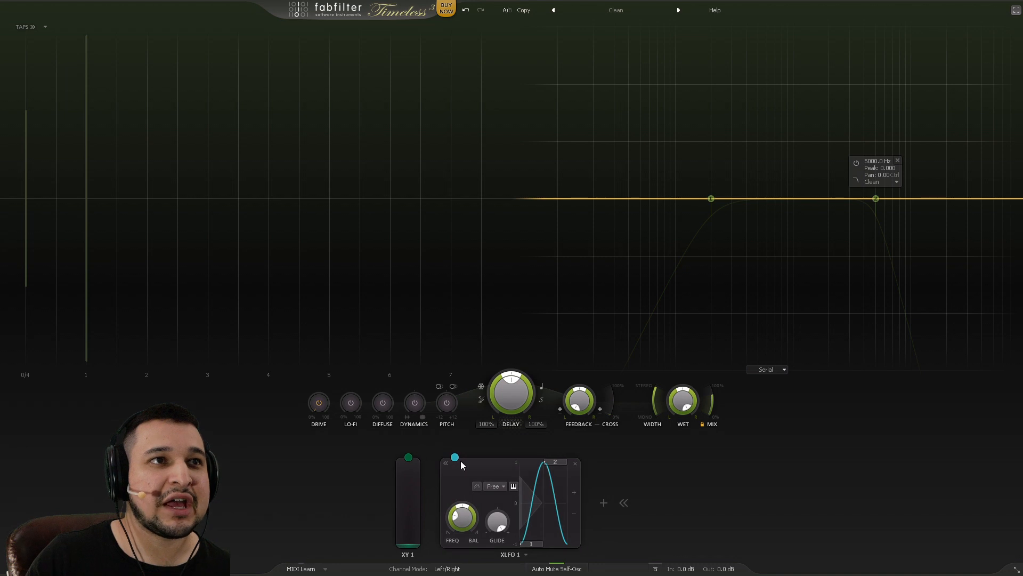
{"action": "left_click", "coordinate": [494, 487]}
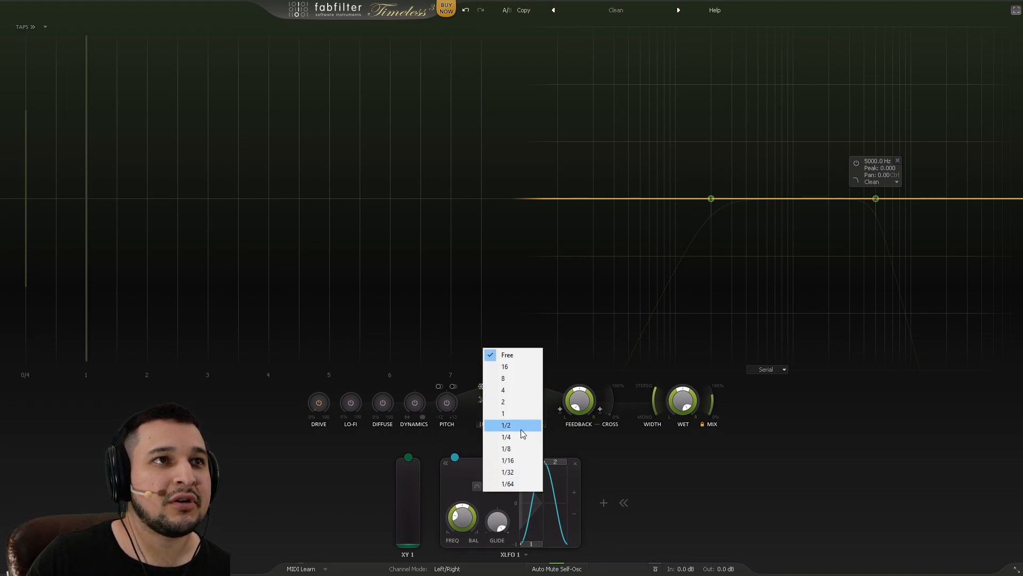
{"action": "left_click", "coordinate": [517, 401]}
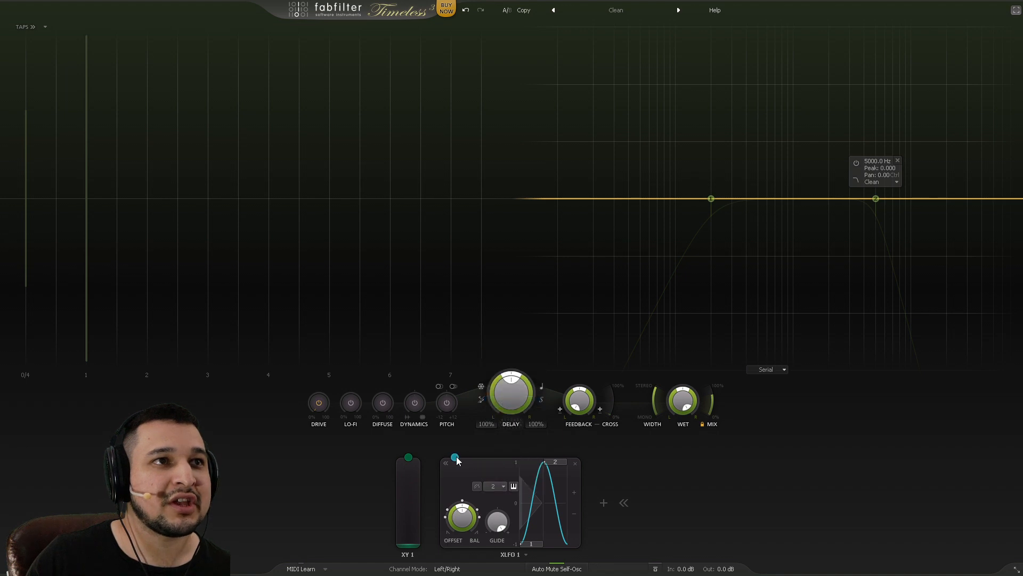
{"action": "left_click_drag", "start_coordinate": [456, 459], "coordinate": [715, 405]}
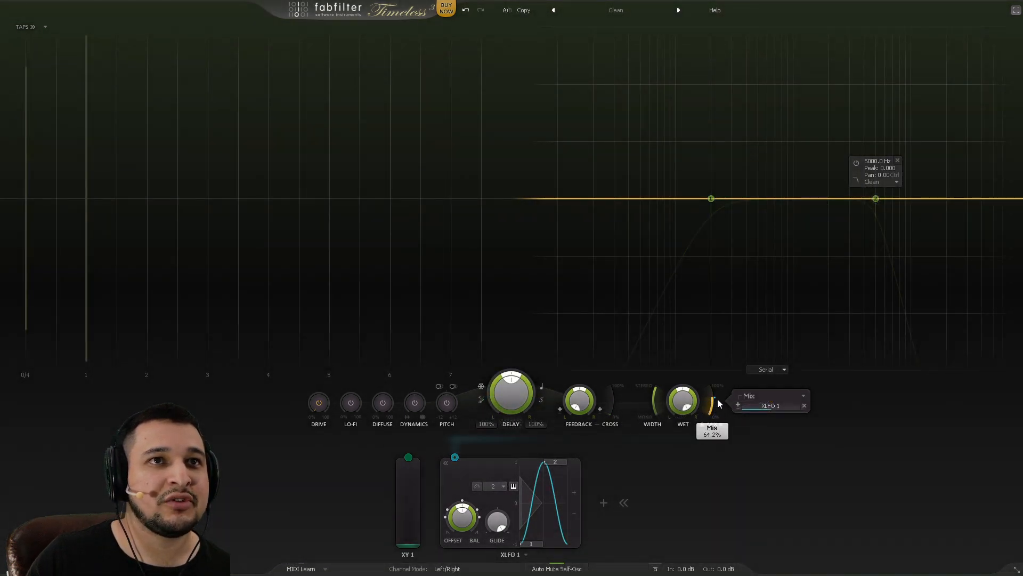
Step: Set XLFO 1's Mix depth to 0.434 and let XY 1 scale it at 1.000 depth, testing sweeps
{"action": "left_click", "coordinate": [455, 458]}
{"action": "left_click_drag", "start_coordinate": [459, 437], "coordinate": [468, 438]}
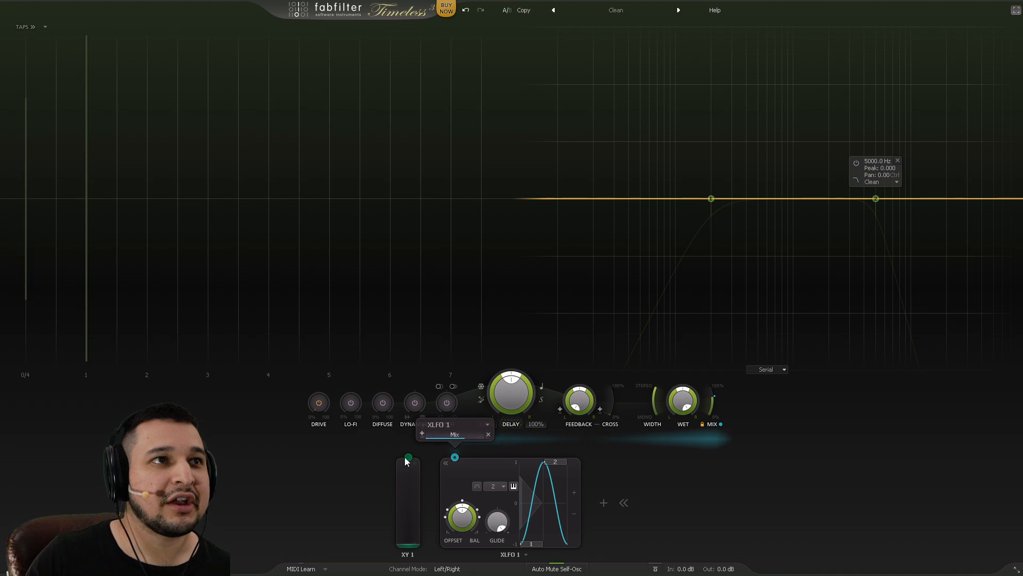
{"action": "left_click_drag", "start_coordinate": [408, 457], "coordinate": [459, 433]}
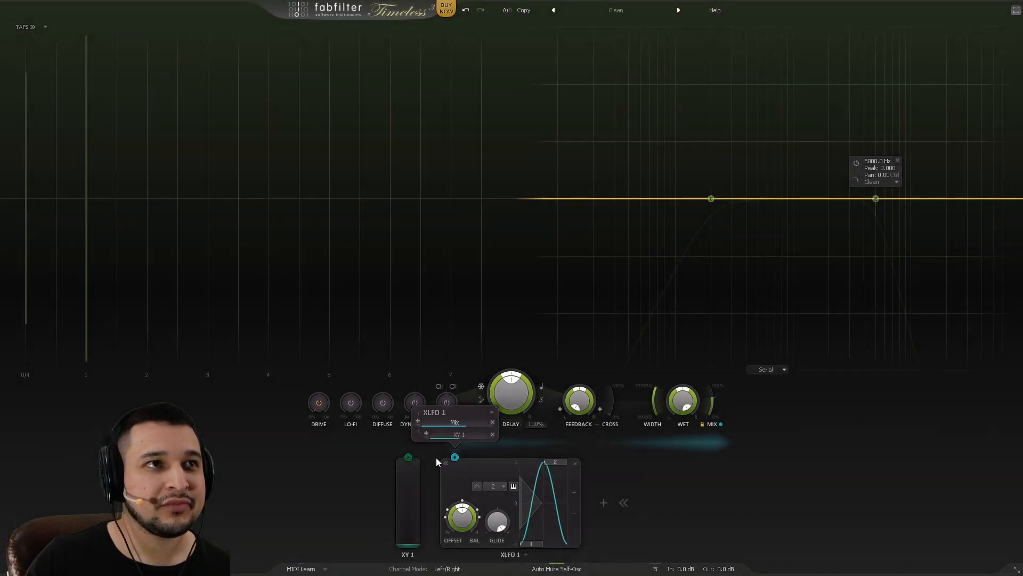
{"action": "left_click_drag", "start_coordinate": [536, 443], "coordinate": [605, 454]}
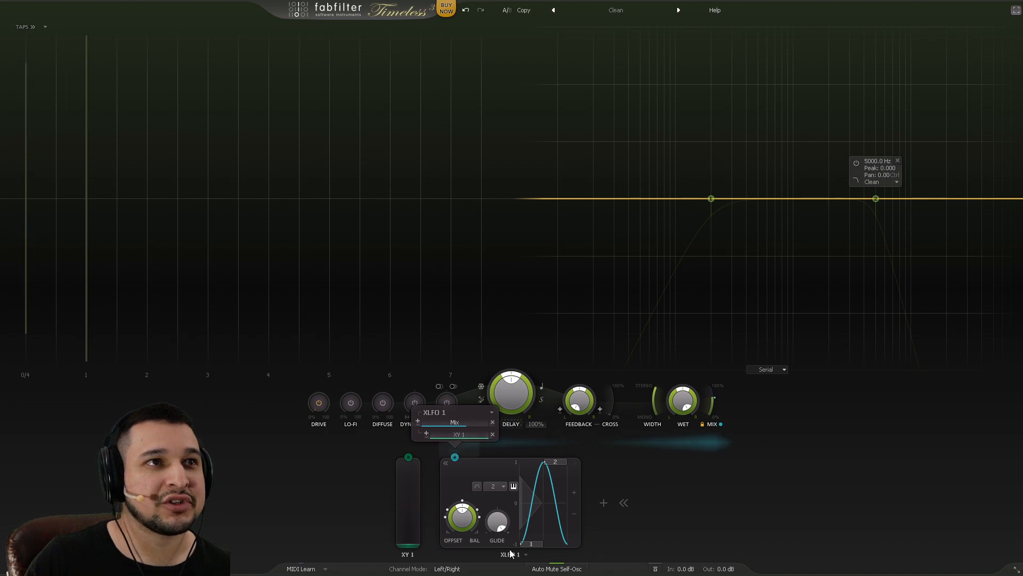
{"action": "left_click_drag", "start_coordinate": [413, 540], "coordinate": [405, 418]}
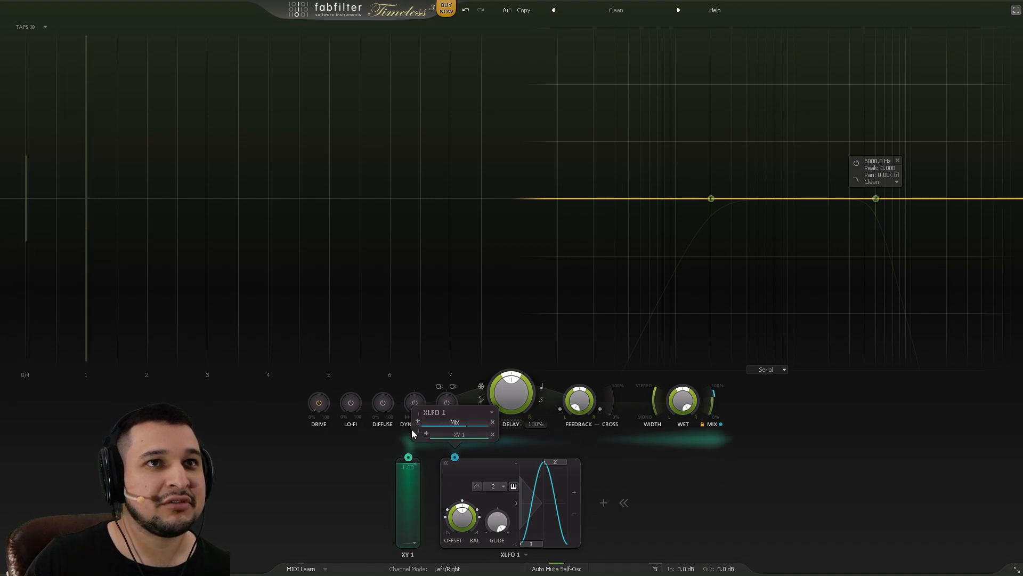
{"action": "left_click_drag", "start_coordinate": [414, 471], "coordinate": [415, 533]}
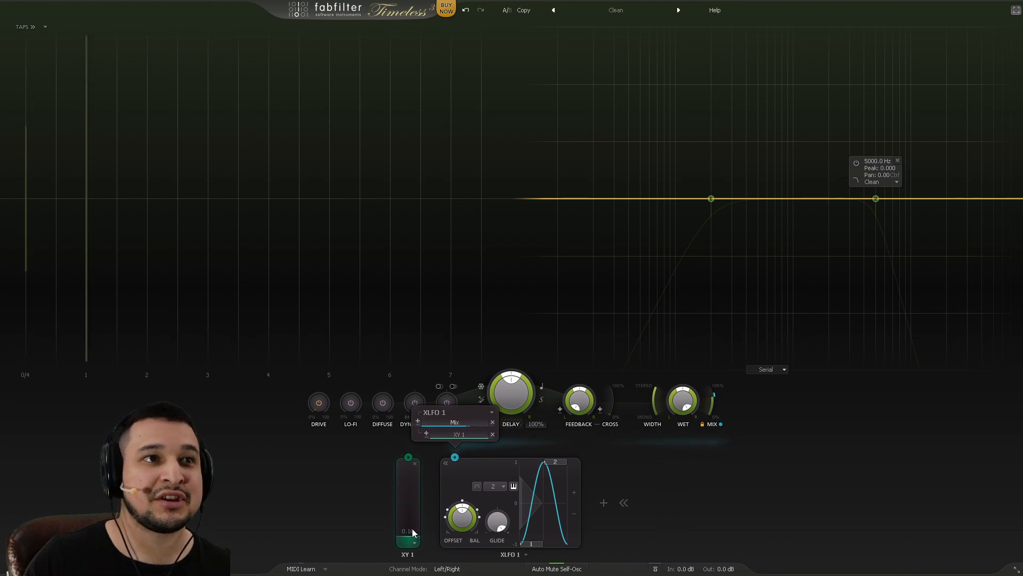
{"action": "mouse_move", "coordinate": [414, 532]}
{"action": "left_mouse_down"}
{"action": "mouse_move", "coordinate": [413, 458]}
{"action": "mouse_move", "coordinate": [415, 513]}
{"action": "left_mouse_up"}
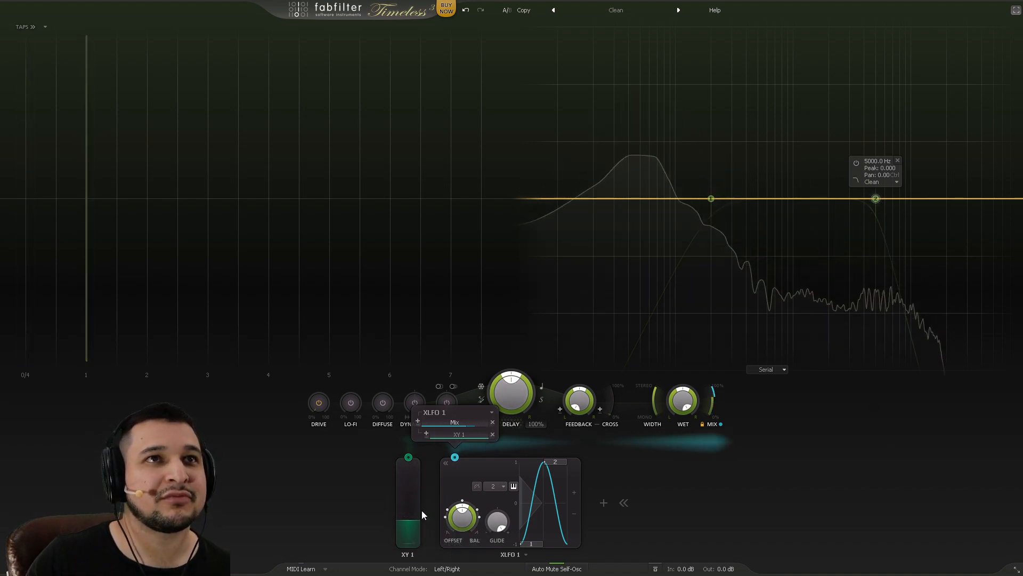
Step: Turn up the delay feedback and ride XY 1 between about 0.86 and 0.45
{"action": "left_click_drag", "start_coordinate": [571, 404], "coordinate": [562, 342]}
{"action": "left_click_drag", "start_coordinate": [417, 529], "coordinate": [413, 480]}
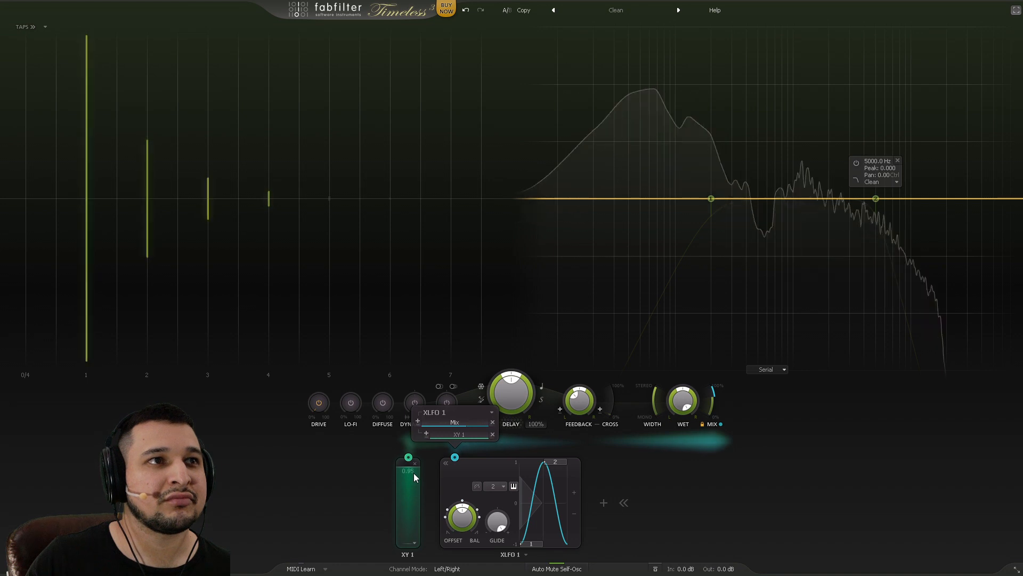
{"action": "left_click_drag", "start_coordinate": [414, 472], "coordinate": [424, 541]}
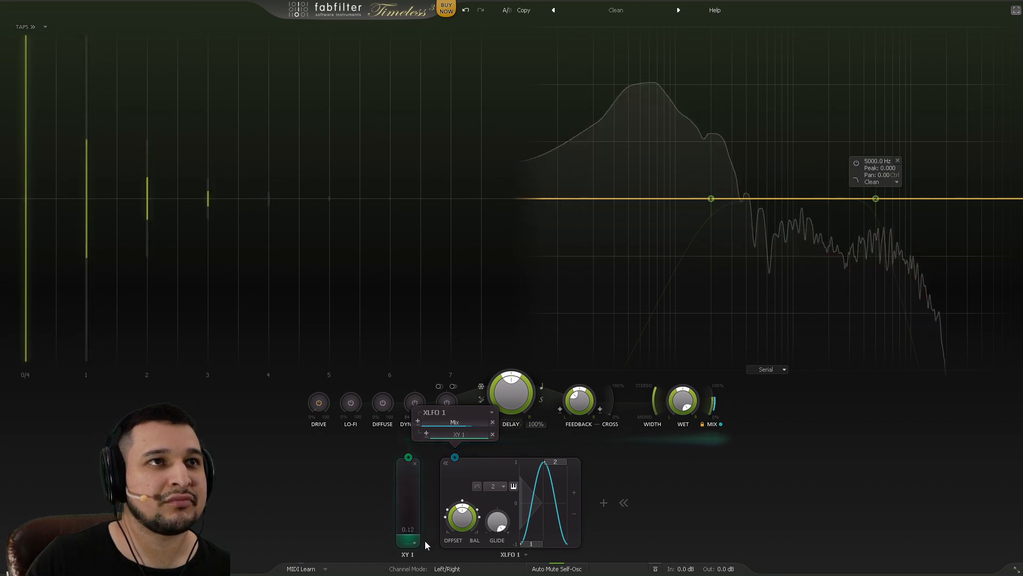
Step: Switch the Timeless delay time to dotted sync and raise XY 1 to 0.79
{"action": "left_click", "coordinate": [542, 388]}
{"action": "left_click", "coordinate": [570, 467]}
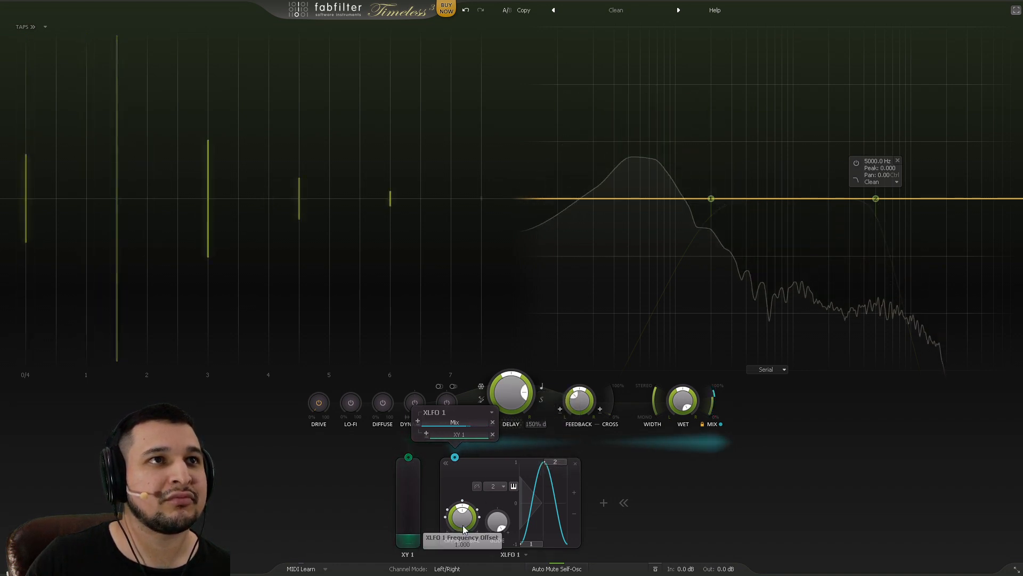
{"action": "left_click_drag", "start_coordinate": [410, 500], "coordinate": [409, 450]}
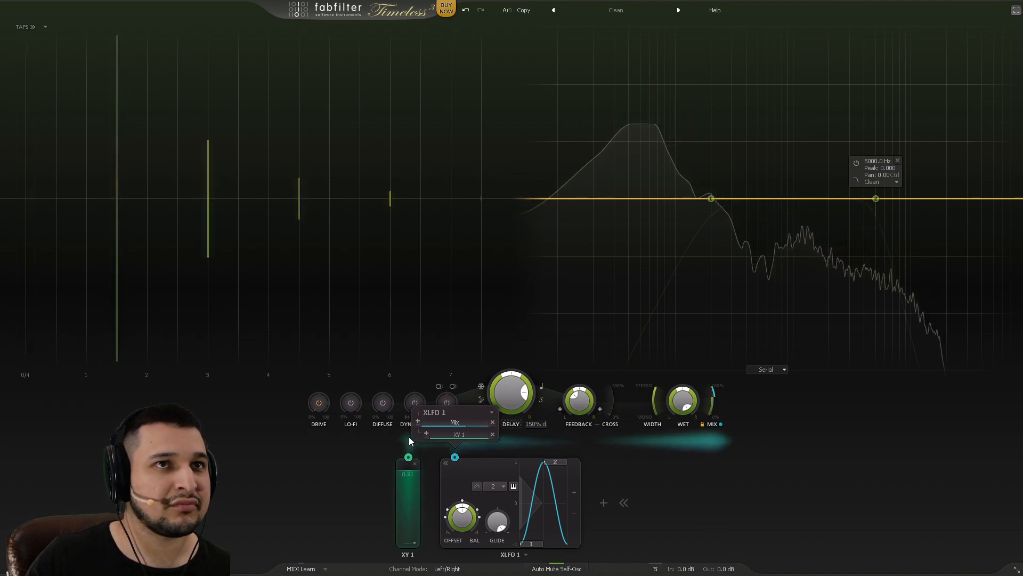
Step: Set XLFO 1's modulation depth on the mix, trying XY 1 levels down and back up to 0.68
{"action": "left_click_drag", "start_coordinate": [409, 450], "coordinate": [406, 544]}
{"action": "mouse_move", "coordinate": [427, 423]}
{"action": "left_mouse_down"}
{"action": "mouse_move", "coordinate": [456, 425]}
{"action": "mouse_move", "coordinate": [411, 424]}
{"action": "left_mouse_up"}
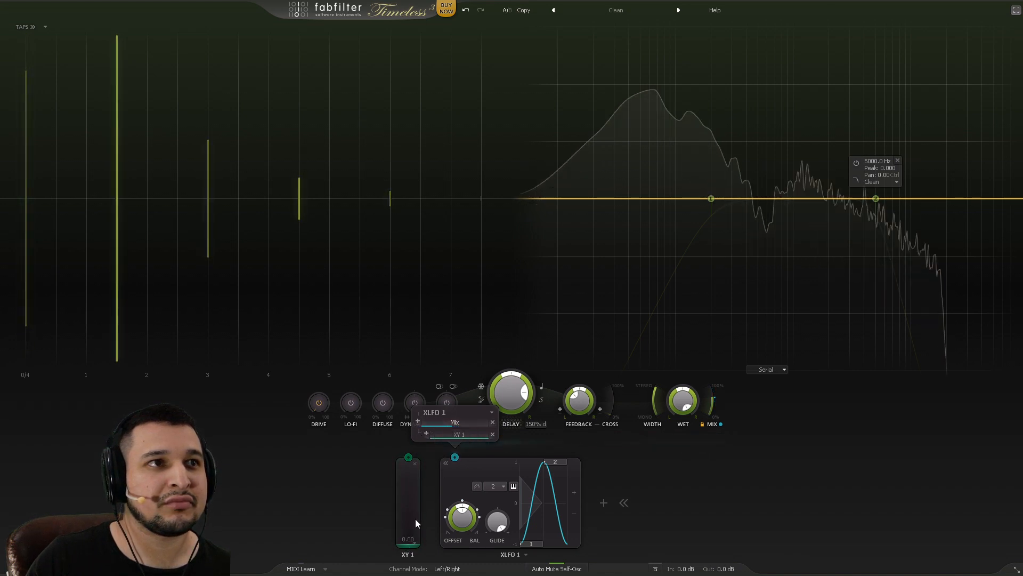
{"action": "mouse_move", "coordinate": [415, 519]}
{"action": "left_mouse_down"}
{"action": "mouse_move", "coordinate": [412, 423]}
{"action": "mouse_move", "coordinate": [417, 517]}
{"action": "left_mouse_up"}
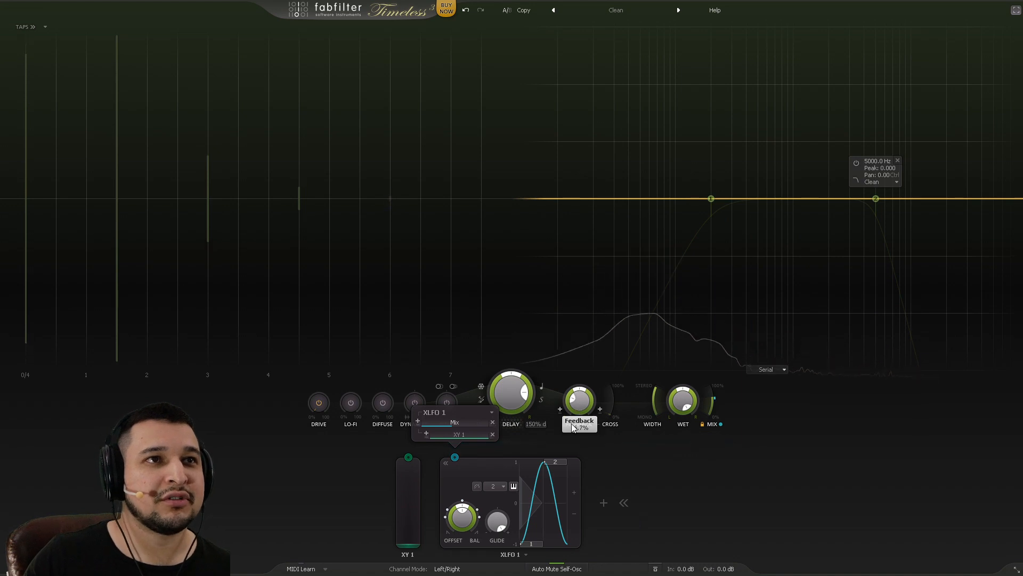
Step: Extend XLFO 1 to four steps and lower step 3 to -0.471
{"action": "left_click", "coordinate": [573, 494]}
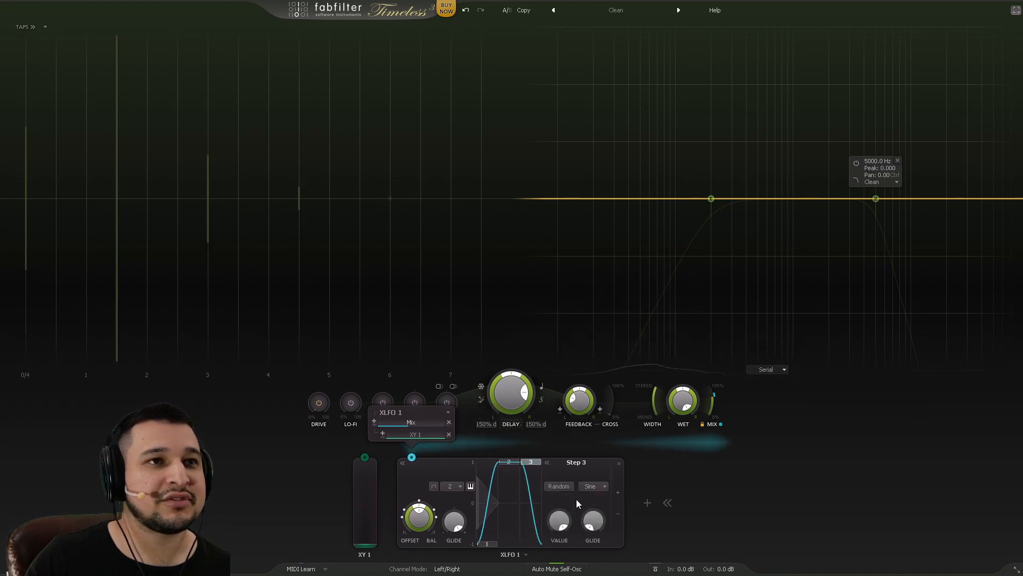
{"action": "left_click", "coordinate": [622, 493]}
{"action": "left_click_drag", "start_coordinate": [507, 465], "coordinate": [513, 494]}
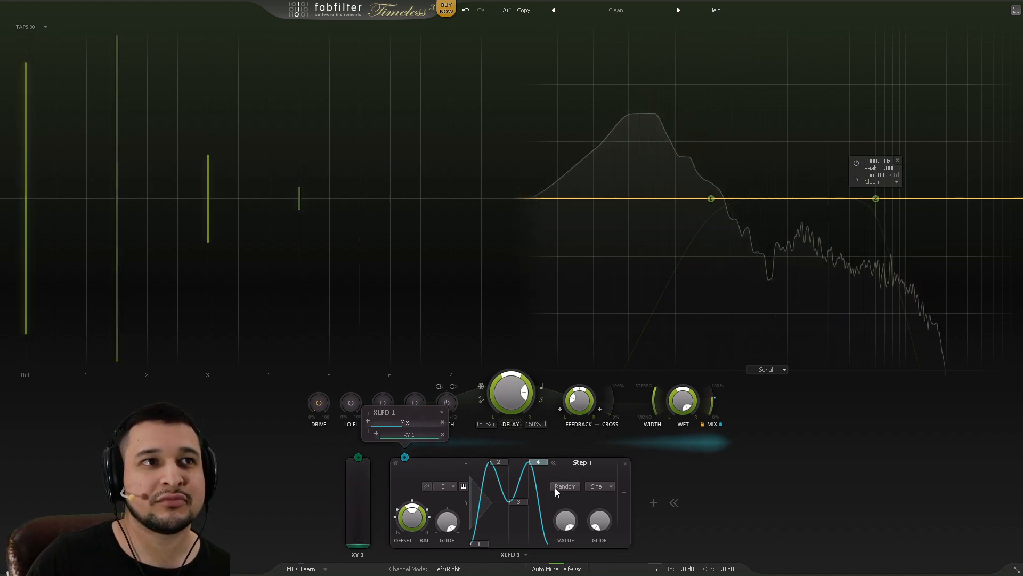
{"action": "left_click", "coordinate": [516, 502]}
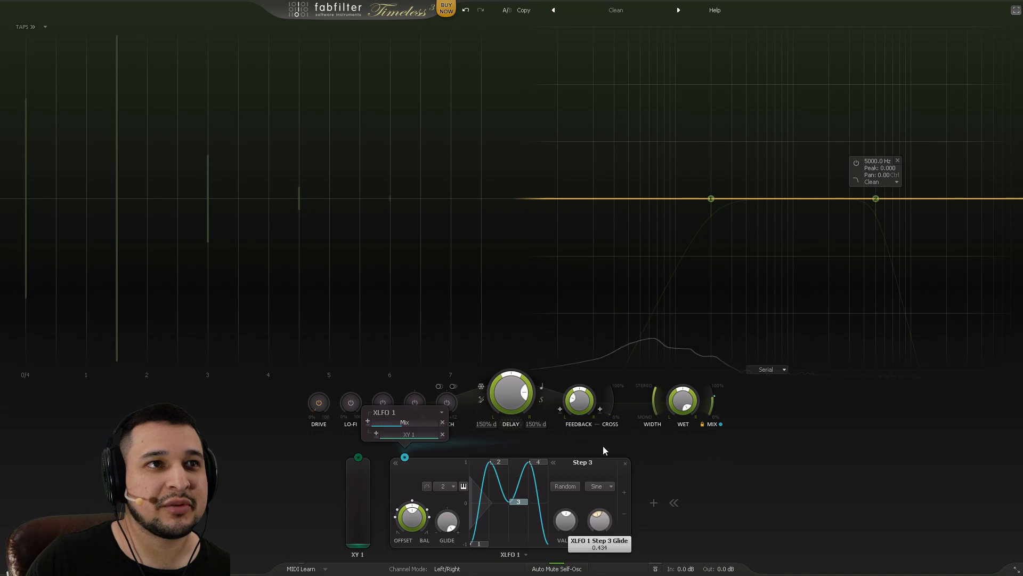
{"action": "left_click_drag", "start_coordinate": [564, 524], "coordinate": [568, 573]}
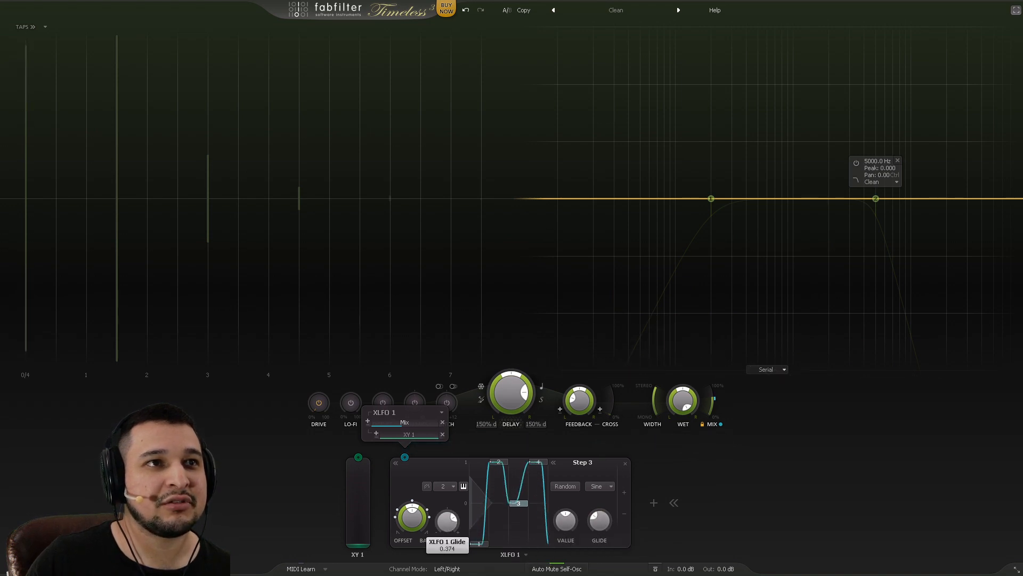
Step: Reduce XLFO 1's overall glide, make step 3 square, and give it a 0.617 step glide
{"action": "left_click_drag", "start_coordinate": [447, 520], "coordinate": [452, 538]}
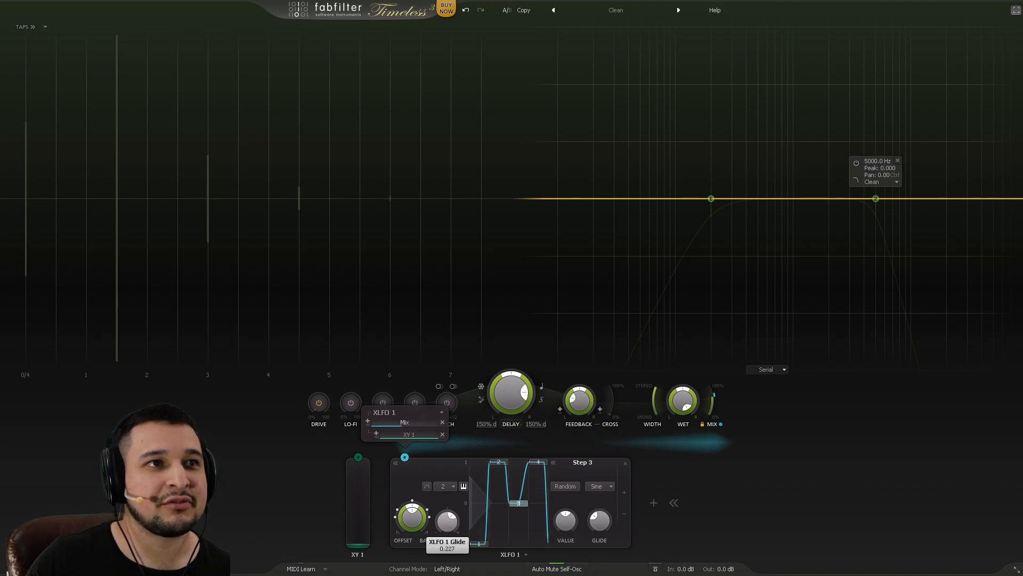
{"action": "left_click", "coordinate": [599, 487]}
{"action": "left_click", "coordinate": [607, 510]}
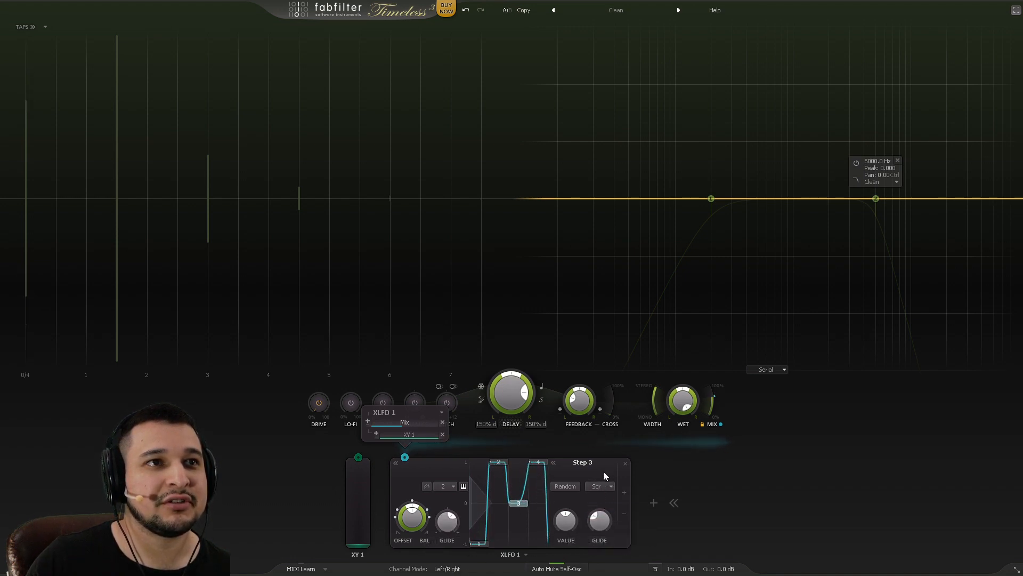
{"action": "left_click_drag", "start_coordinate": [598, 519], "coordinate": [612, 487]}
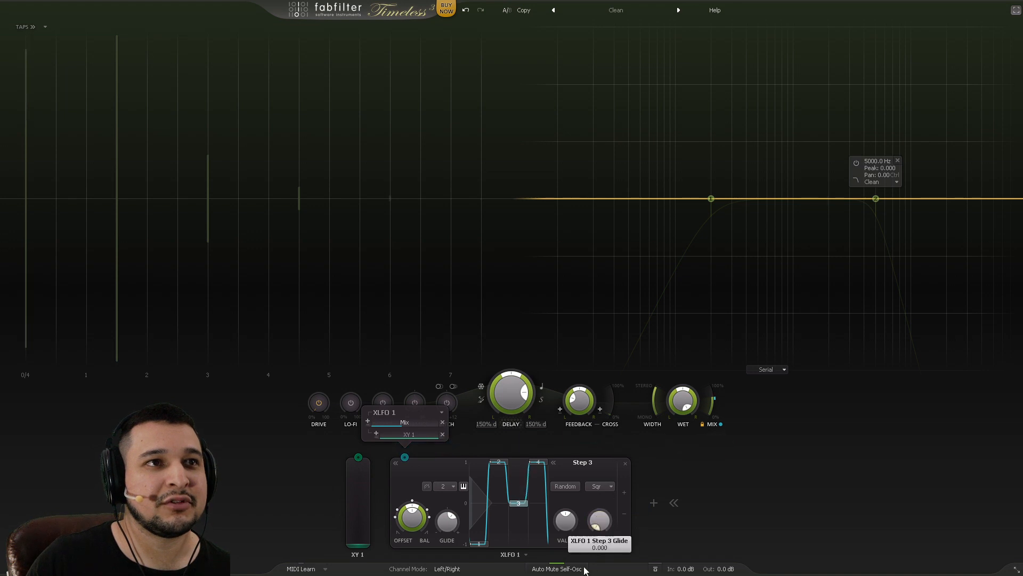
{"action": "left_click_drag", "start_coordinate": [584, 570], "coordinate": [605, 485]}
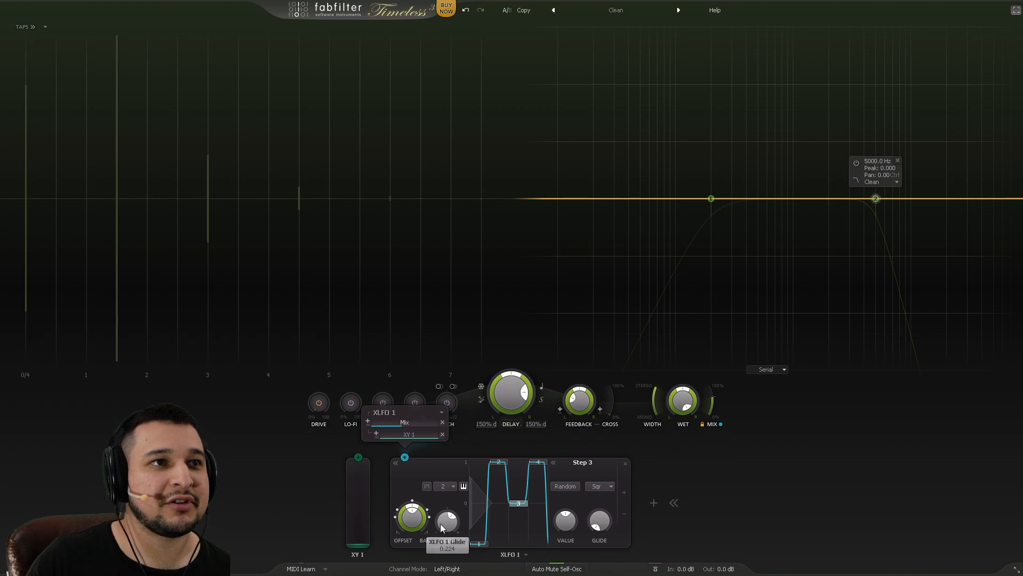
Step: Set overall glide to -0.534, refine step 3's glide, set step 3 to -0.370, and raise XY 1 to 0.61
{"action": "left_click_drag", "start_coordinate": [440, 523], "coordinate": [462, 484]}
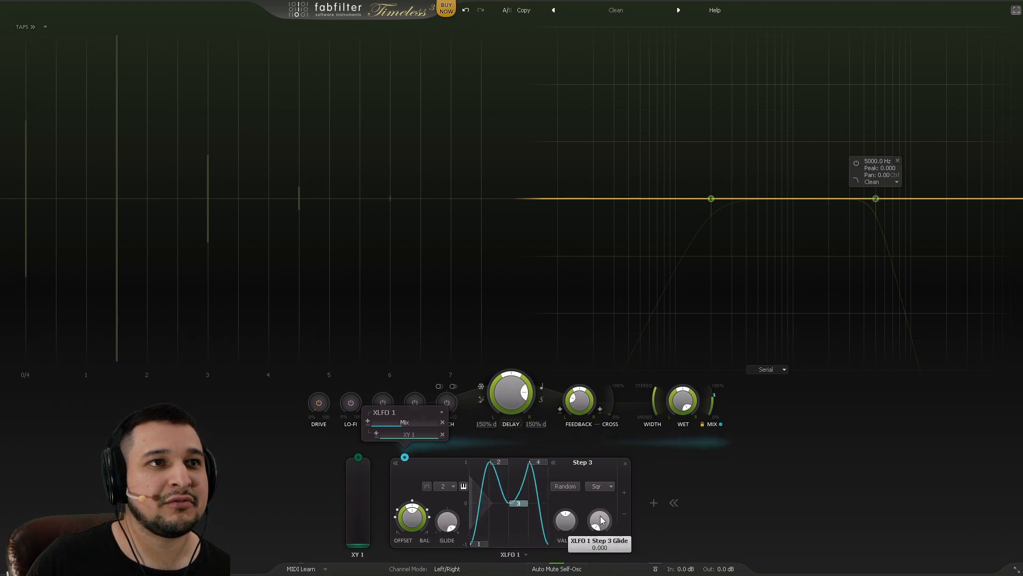
{"action": "left_click_drag", "start_coordinate": [609, 463], "coordinate": [603, 485]}
{"action": "left_click_drag", "start_coordinate": [565, 519], "coordinate": [566, 554]}
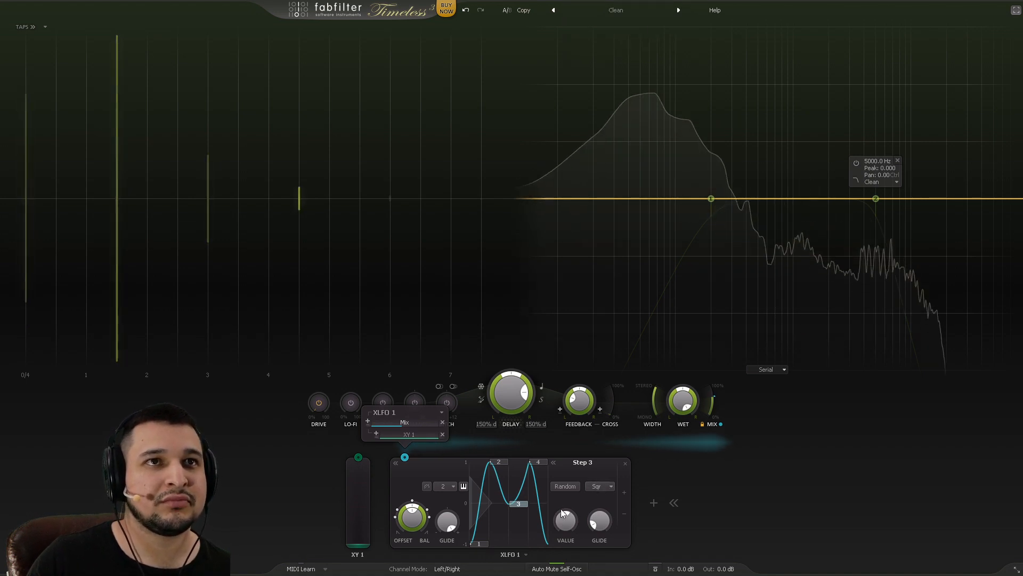
{"action": "left_click_drag", "start_coordinate": [373, 516], "coordinate": [360, 444]}
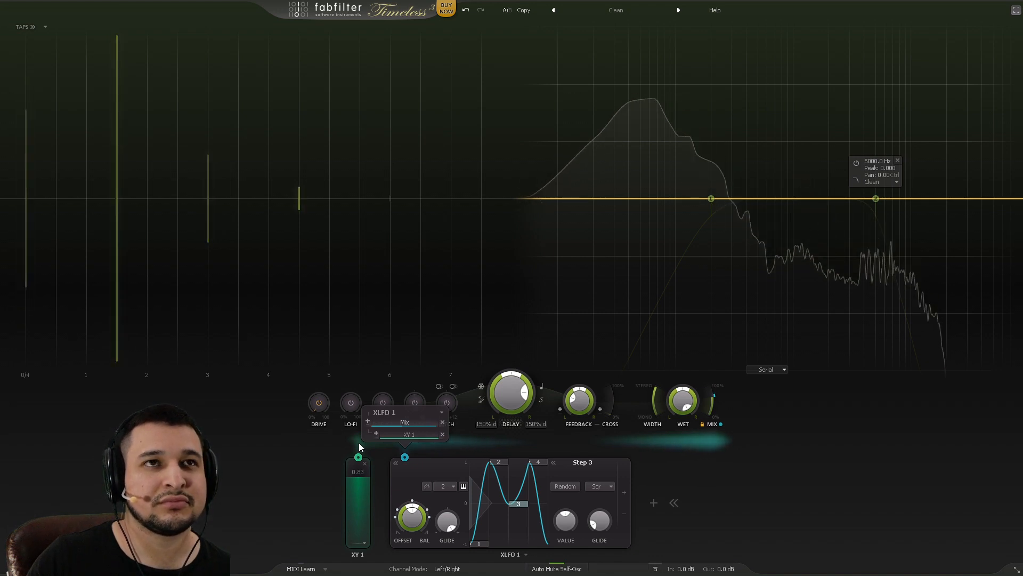
Step: Lower XY 1 to 0.27, then delete the XLFO 1 modulator from Timeless
{"action": "left_click_drag", "start_coordinate": [359, 442], "coordinate": [360, 488]}
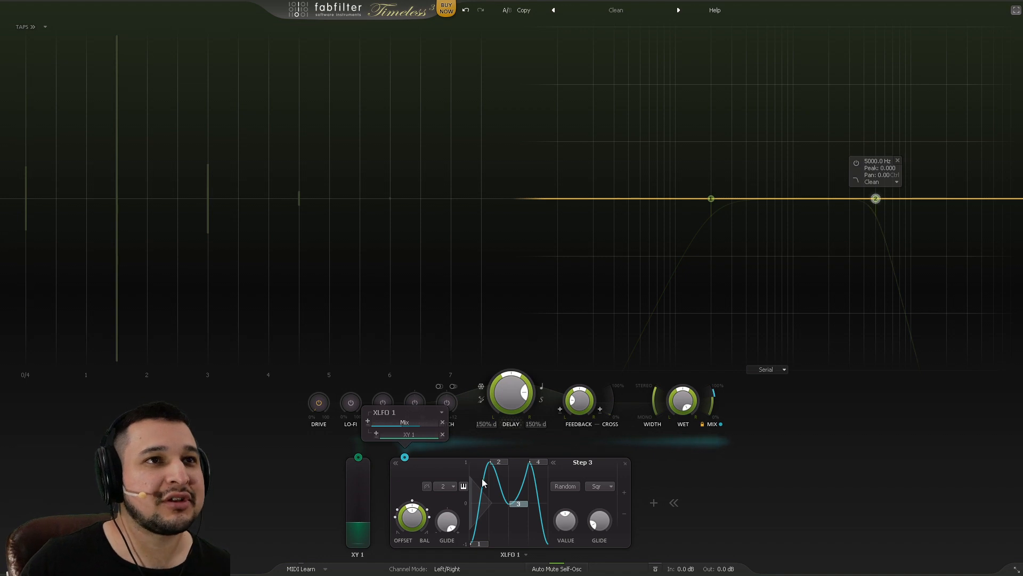
{"action": "left_click", "coordinate": [624, 464]}
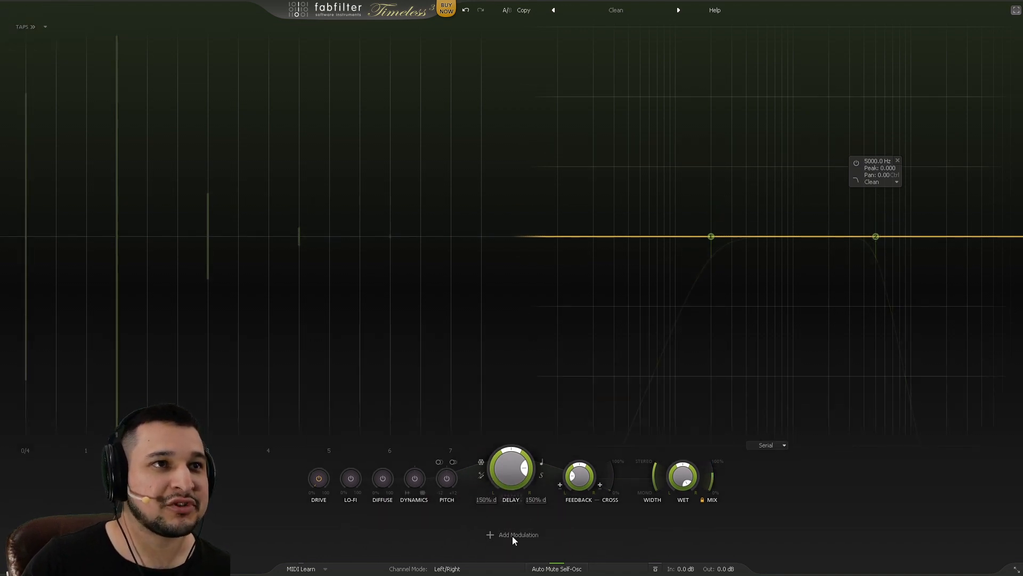
{"action": "left_click", "coordinate": [512, 535]}
{"action": "left_click", "coordinate": [506, 532]}
Step: Add a new XY controller and a new XLFO modulator to Timeless
{"action": "left_click", "coordinate": [512, 533]}
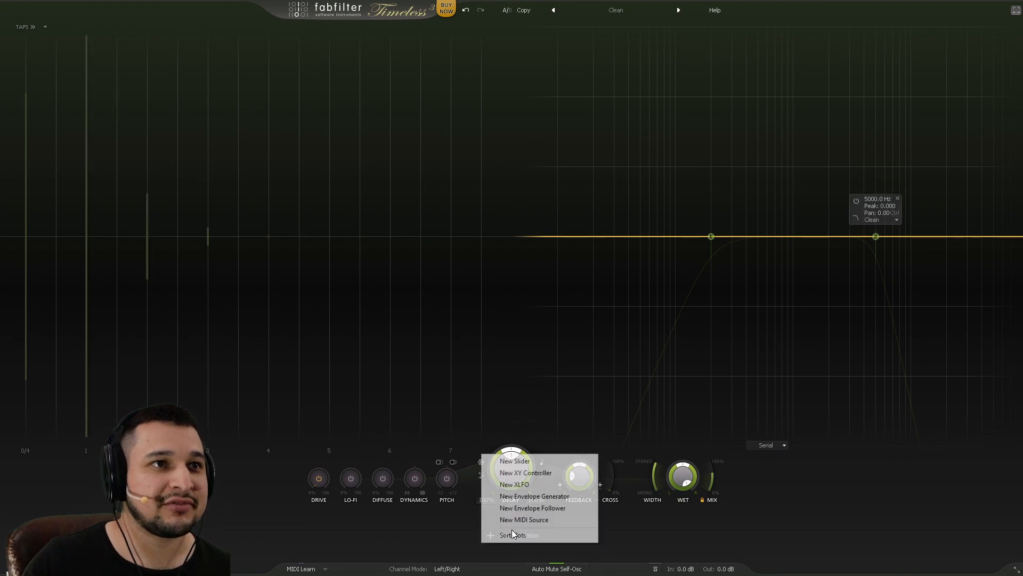
{"action": "left_click", "coordinate": [549, 473]}
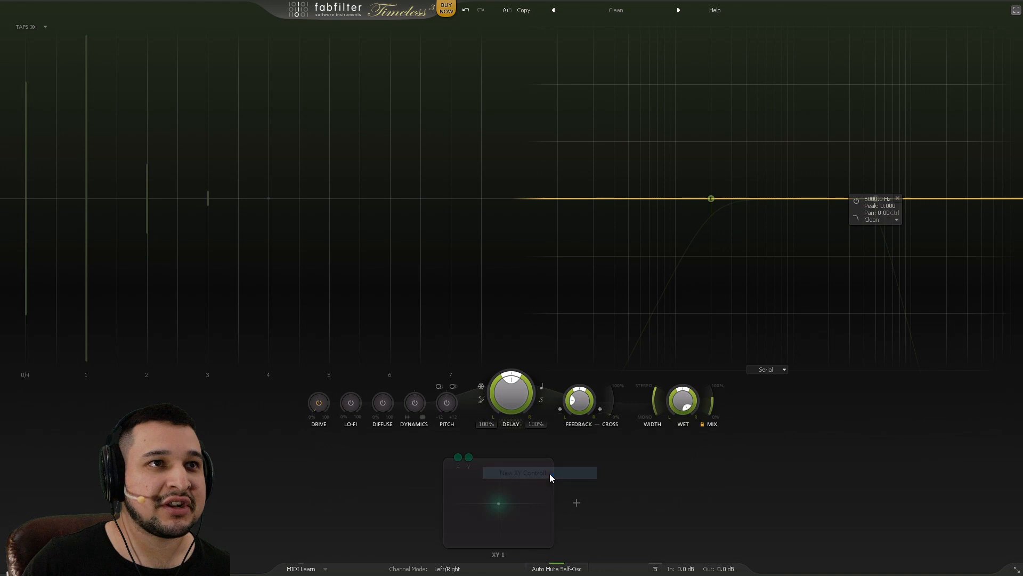
{"action": "left_click", "coordinate": [569, 506]}
{"action": "left_click", "coordinate": [610, 454]}
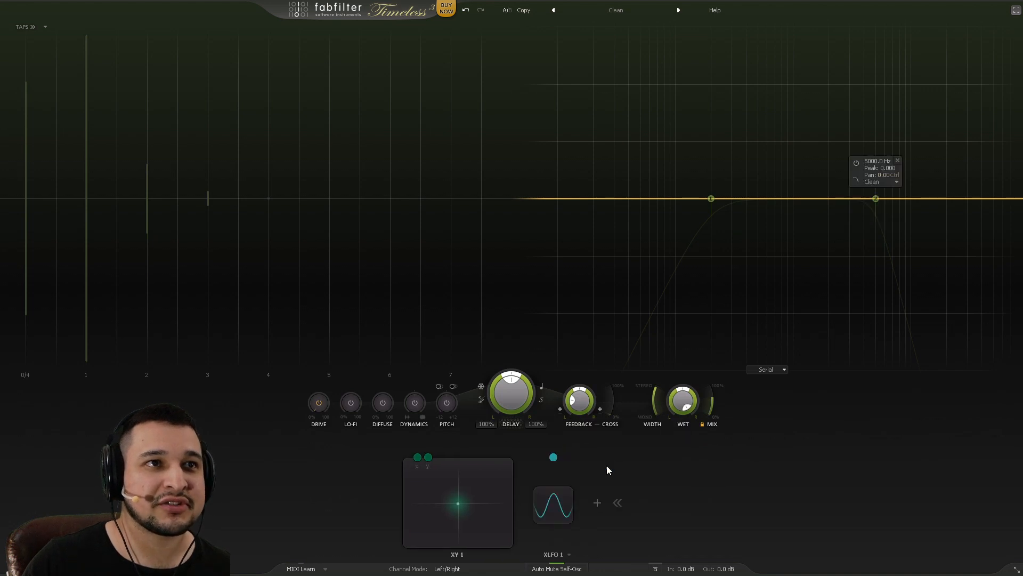
Step: Give XLFO 1 four steps with step 3 at the bottom, rate 2, and connect it to the delay time
{"action": "left_click", "coordinate": [564, 503]}
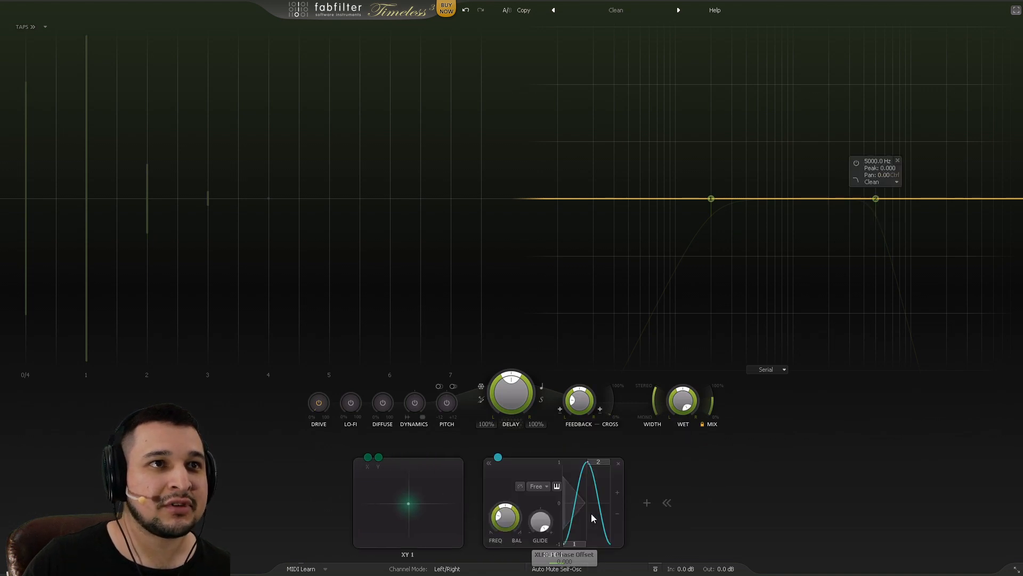
{"action": "left_click", "coordinate": [615, 493]}
{"action": "left_click", "coordinate": [659, 493]}
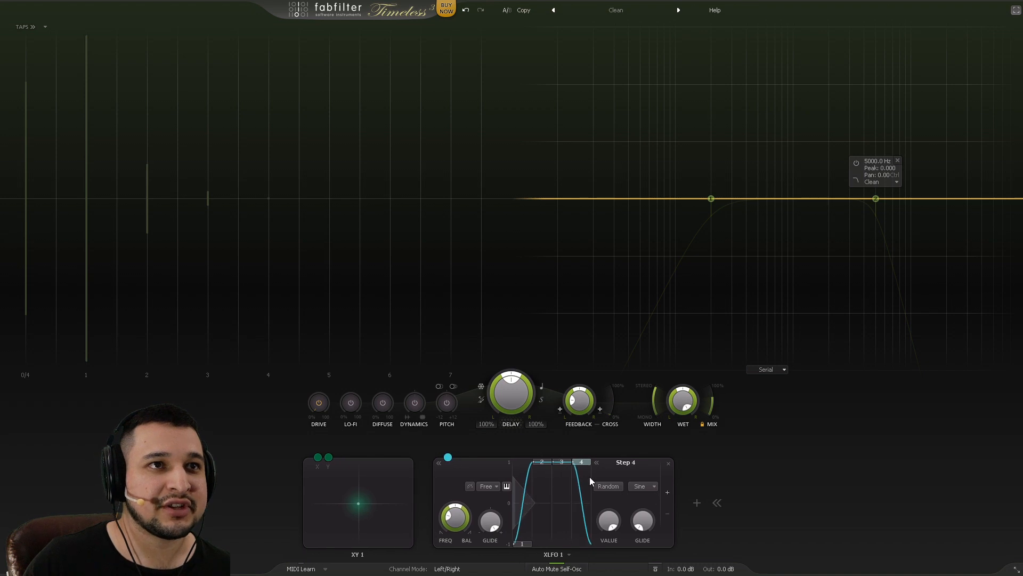
{"action": "left_click_drag", "start_coordinate": [560, 471], "coordinate": [552, 554]}
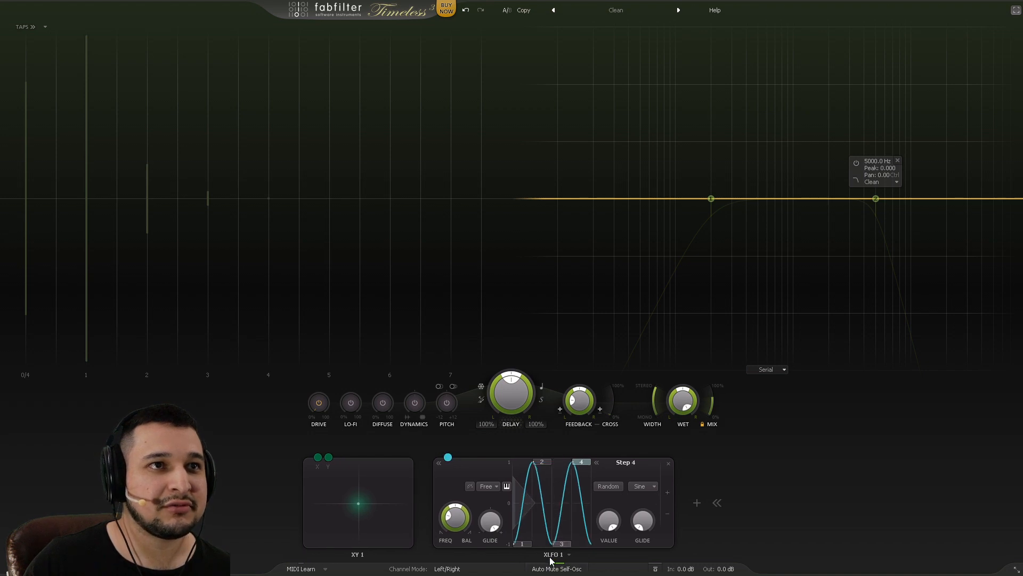
{"action": "left_click", "coordinate": [489, 486]}
{"action": "left_click", "coordinate": [501, 402]}
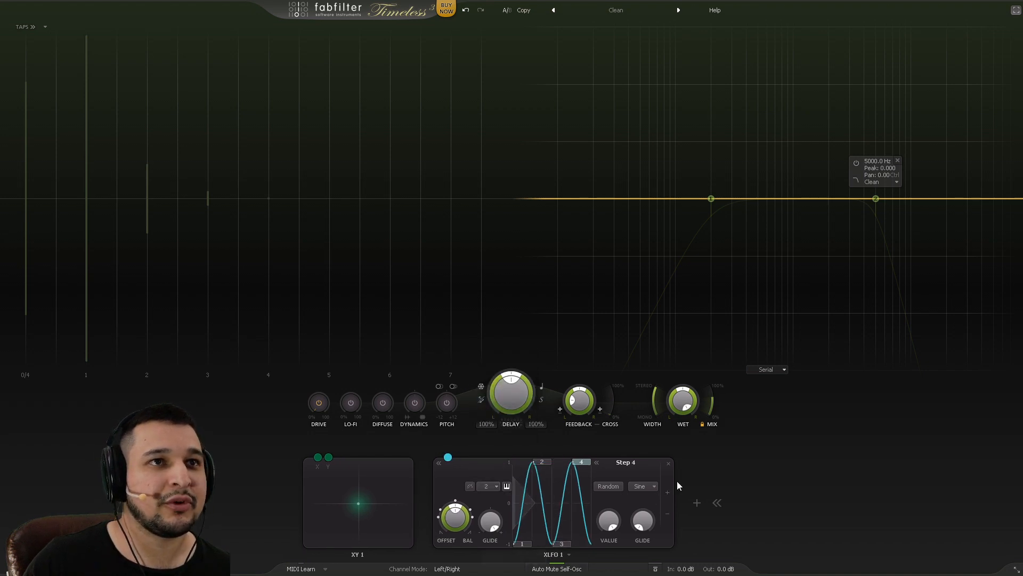
{"action": "left_click_drag", "start_coordinate": [447, 457], "coordinate": [512, 394]}
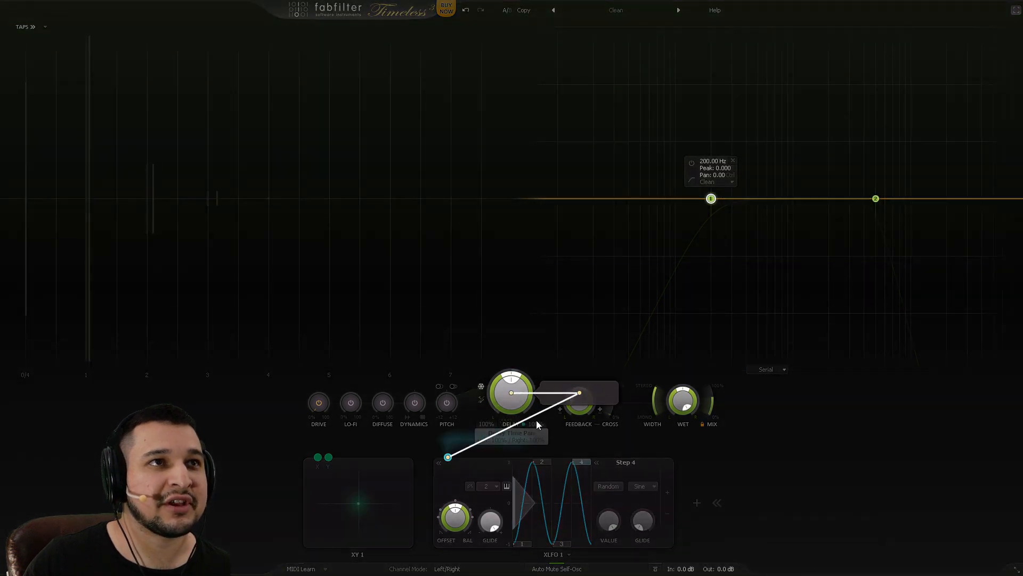
Step: Deepen XLFO 1's delay modulation, set Glide to -1, and lower steps 1 and 2 near zero
{"action": "left_click_drag", "start_coordinate": [581, 401], "coordinate": [907, 390]}
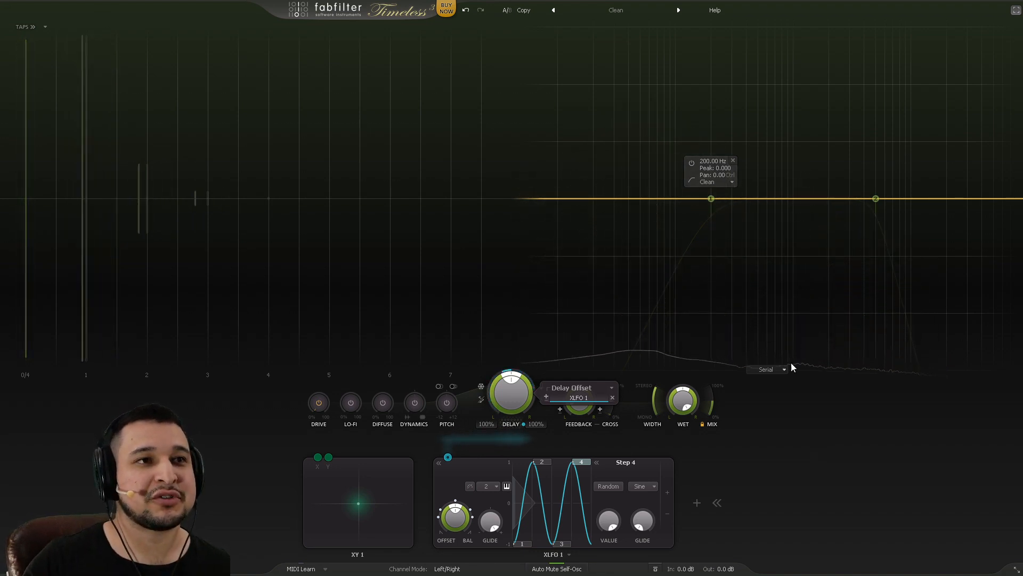
{"action": "left_click_drag", "start_coordinate": [490, 521], "coordinate": [491, 538]}
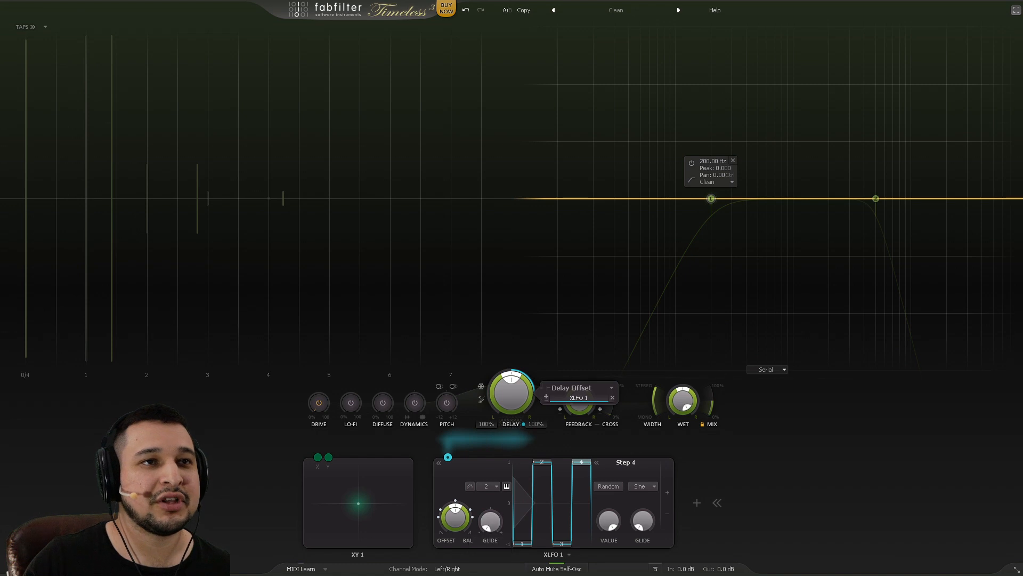
{"action": "left_click_drag", "start_coordinate": [545, 473], "coordinate": [542, 504]}
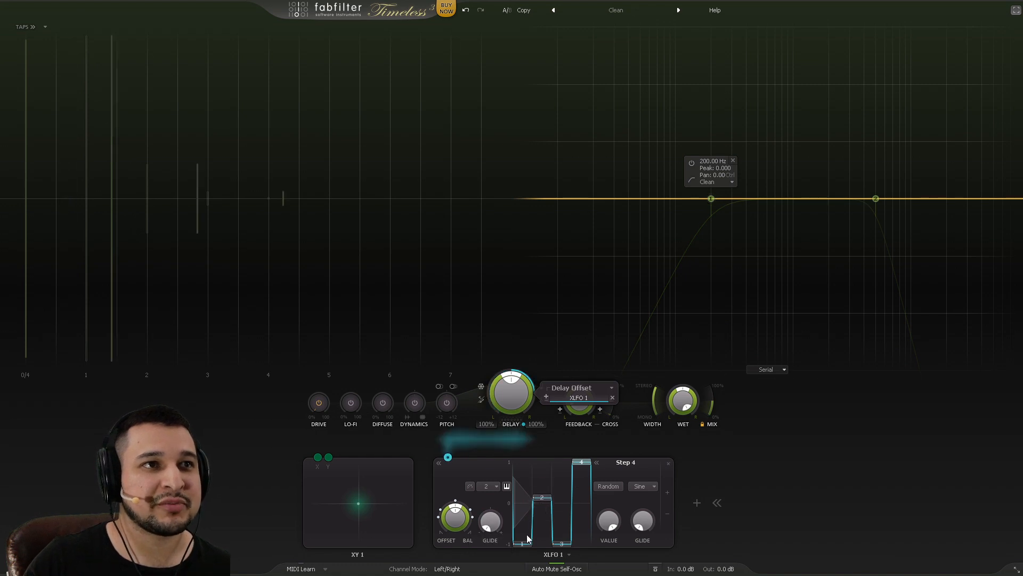
{"action": "left_click_drag", "start_coordinate": [526, 541], "coordinate": [525, 569]}
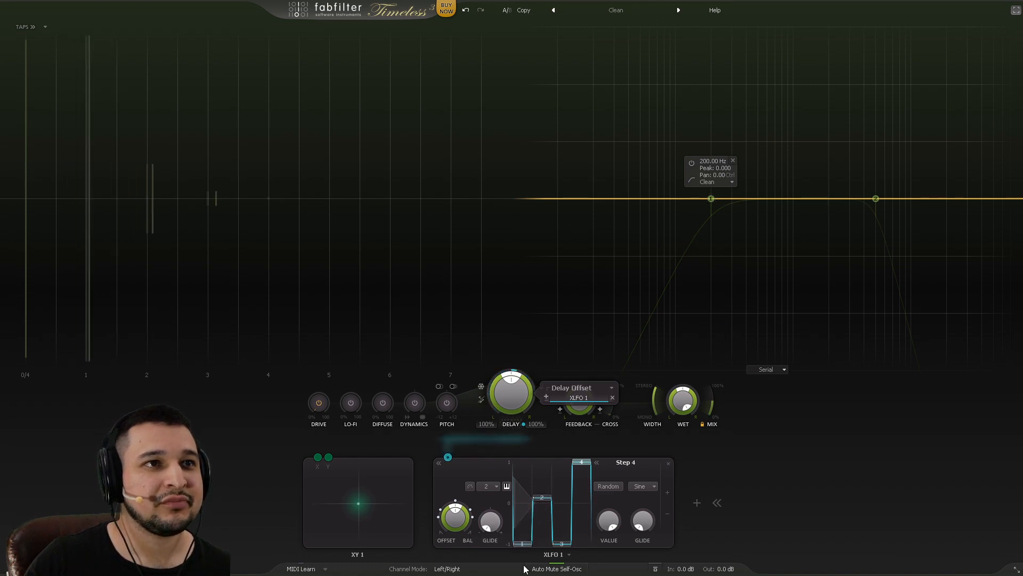
{"action": "left_click", "coordinate": [542, 501]}
Step: Enter -0.75 as the XLFO 1 step value
{"action": "double_click", "coordinate": [608, 524]}
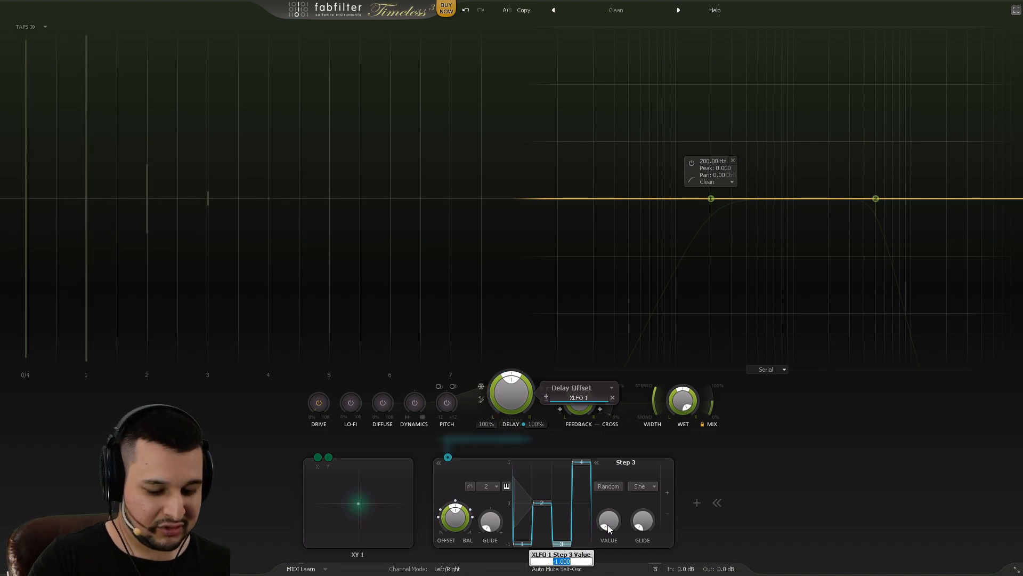
{"action": "key", "text": "BackSpace"}
{"action": "type", "text": "-.78"}
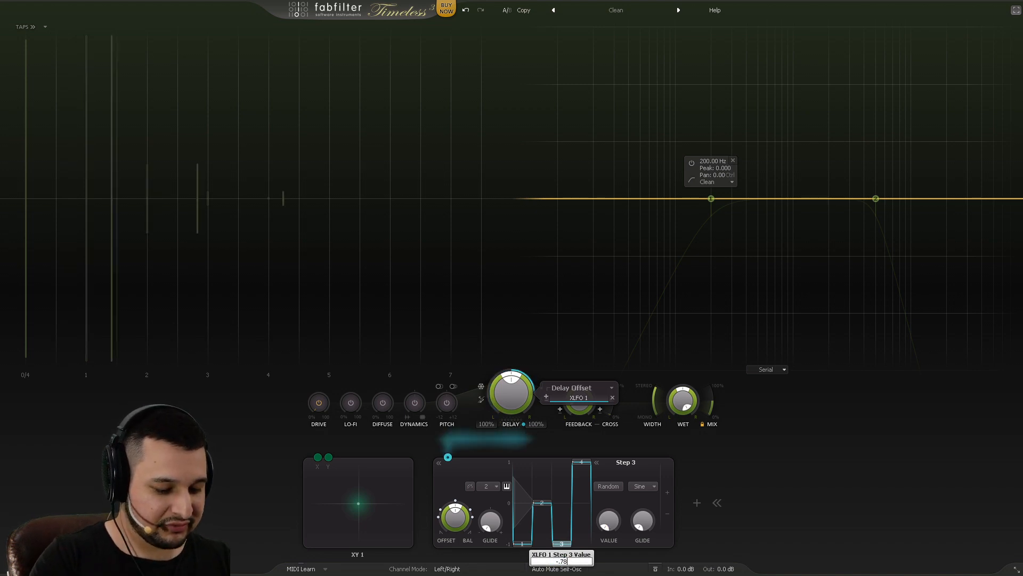
{"action": "key", "text": "BackSpace"}
{"action": "key", "text": "BackSpace"}
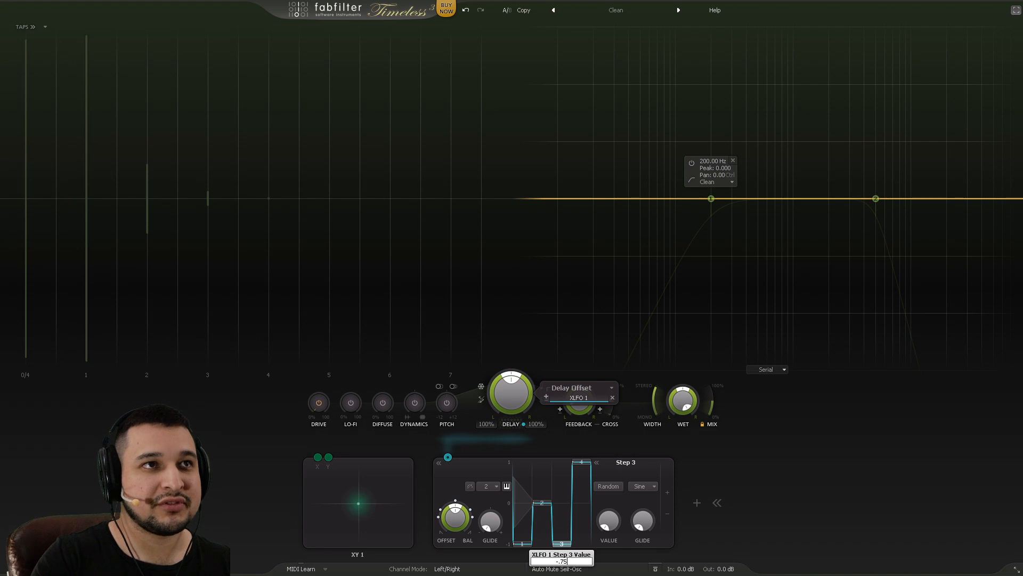
{"action": "type", "text": "5"}
{"action": "key", "text": "Return"}
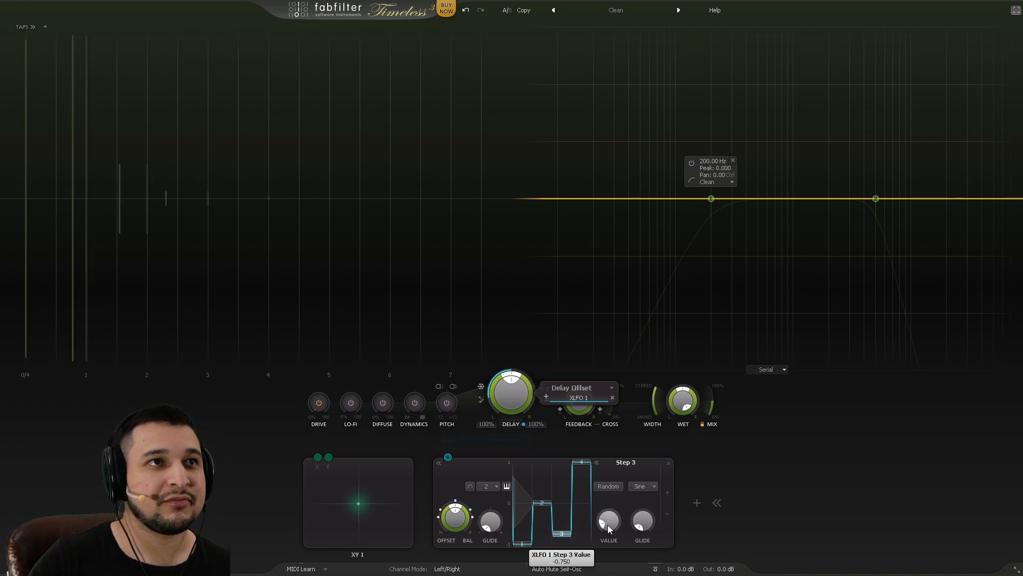
Step: Re-enter step 3's value as 0.66, then correct it to -0.66
{"action": "double_click", "coordinate": [562, 534]}
{"action": "key", "text": "BackSpace"}
{"action": "type", "text": "."}
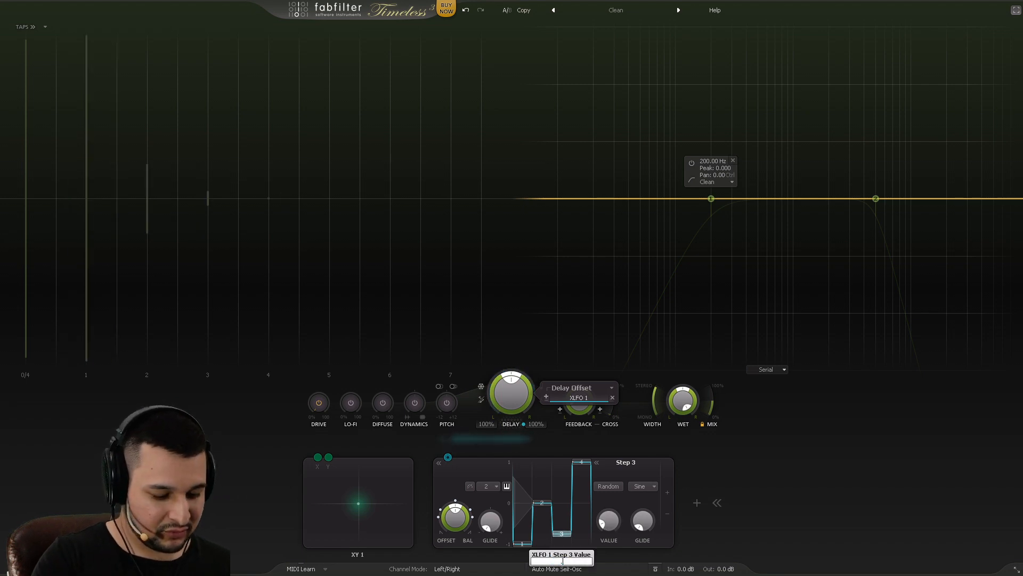
{"action": "type", "text": "66"}
{"action": "key", "text": "Return"}
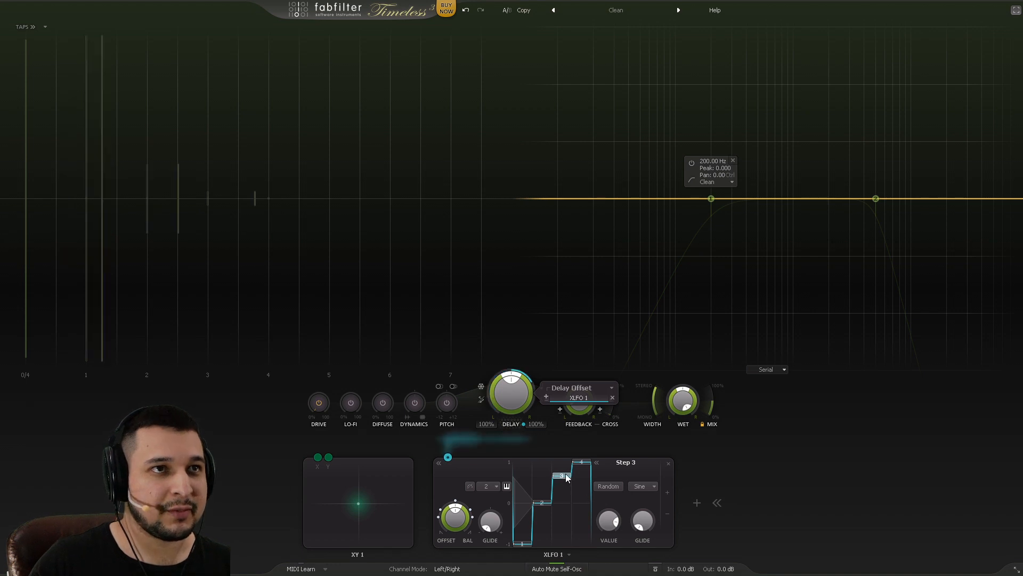
{"action": "double_click", "coordinate": [605, 514]}
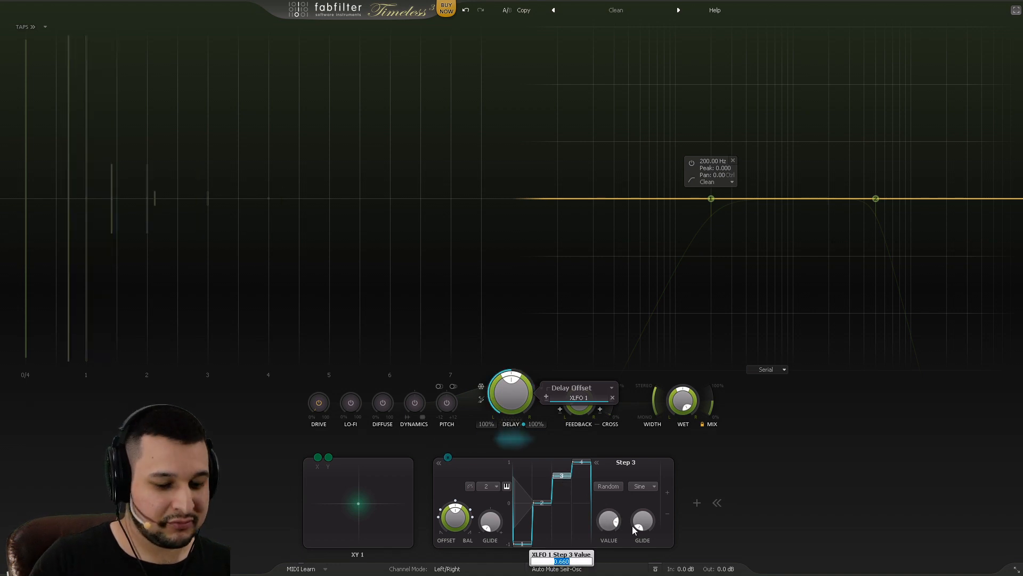
{"action": "type", "text": "-"}
{"action": "type", "text": "0.66"}
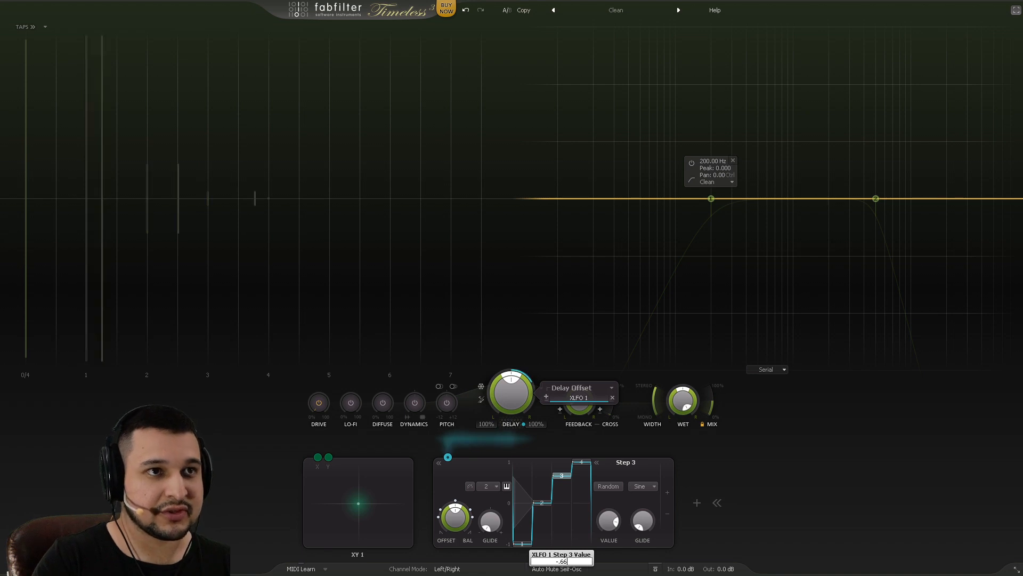
{"action": "key", "text": "Return"}
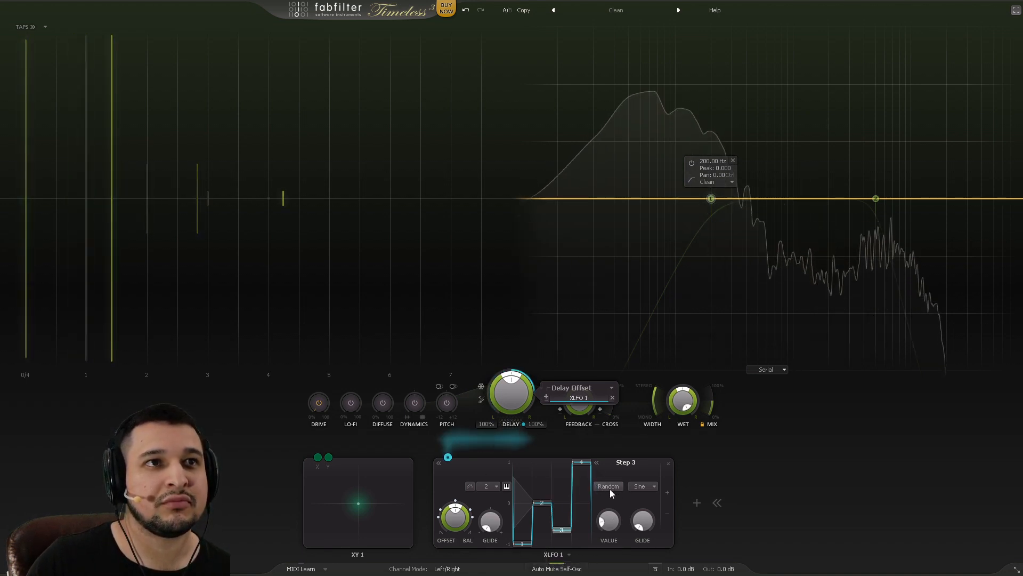
Step: Change XLFO 1's rate to 8 and drag step 4 down to about one-third height
{"action": "left_click", "coordinate": [488, 484]}
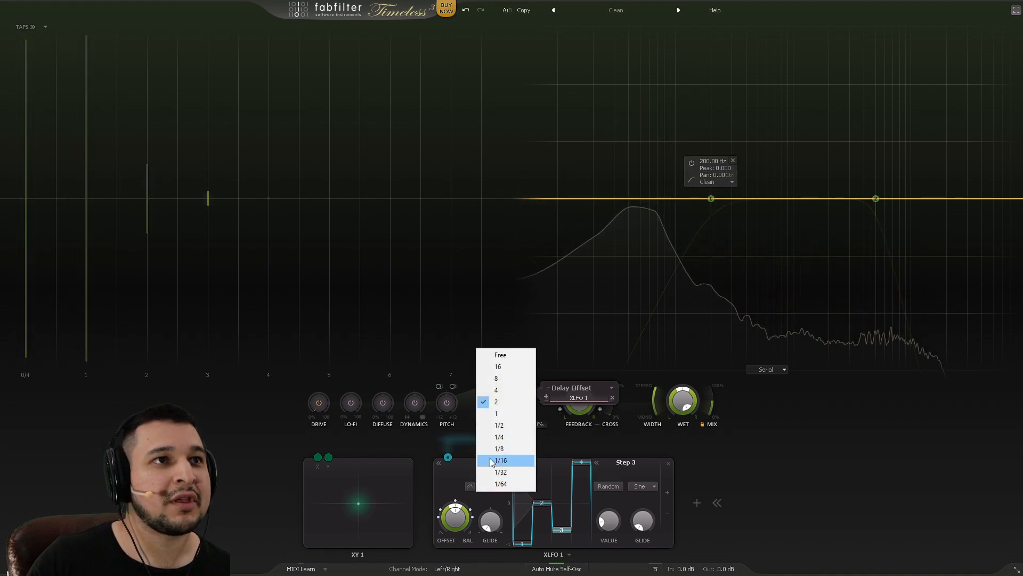
{"action": "left_click", "coordinate": [510, 379]}
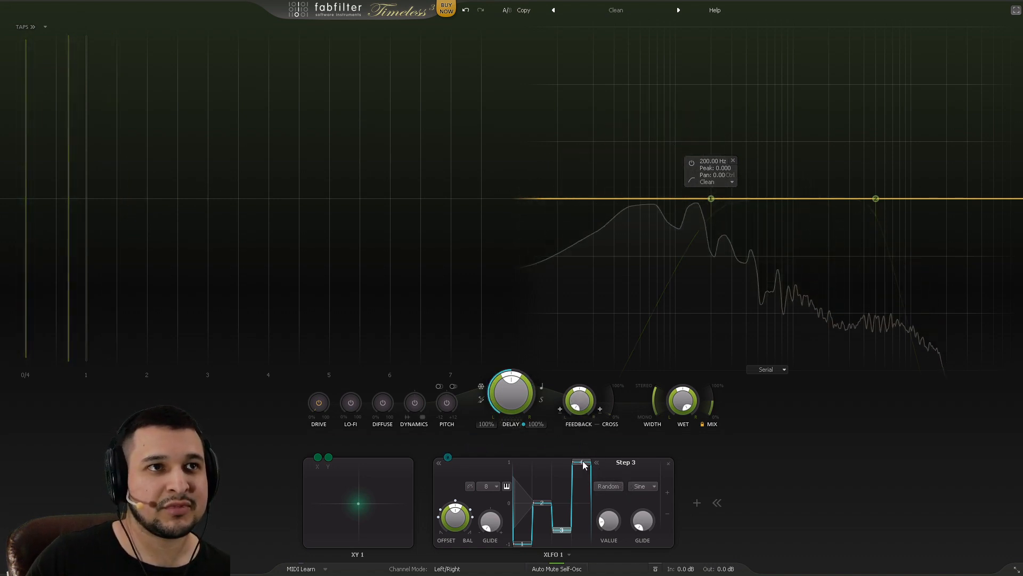
{"action": "left_click_drag", "start_coordinate": [583, 461], "coordinate": [592, 505]}
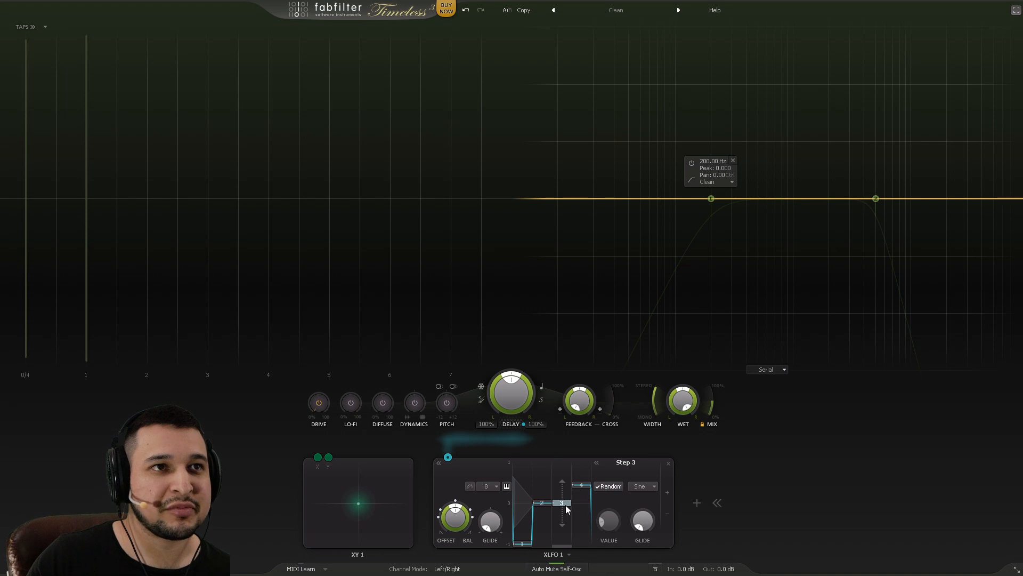
Step: Set XLFO 1's step 4 value to exactly 0.5
{"action": "left_click", "coordinate": [578, 479]}
{"action": "left_click", "coordinate": [619, 485]}
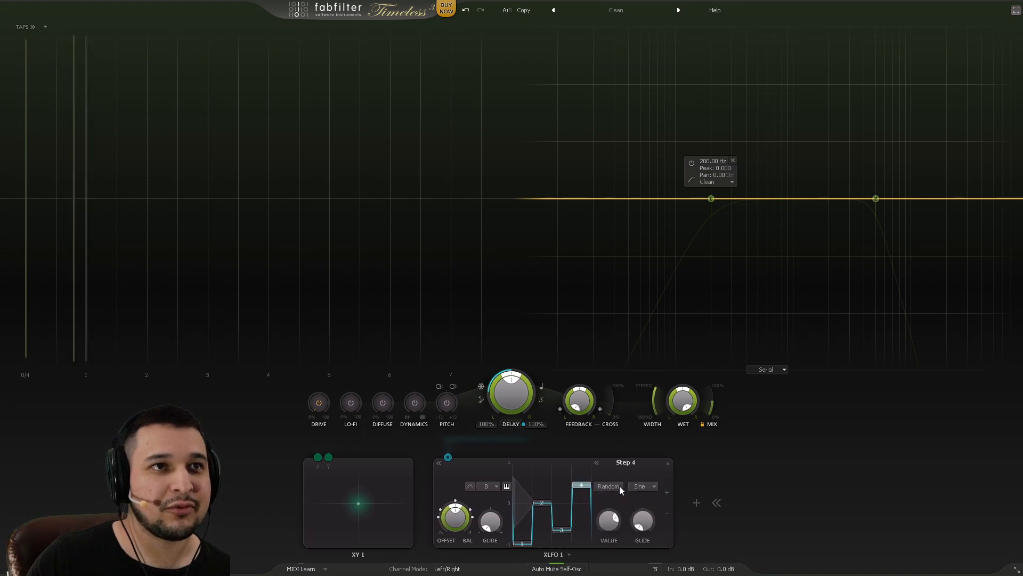
{"action": "double_click", "coordinate": [608, 521]}
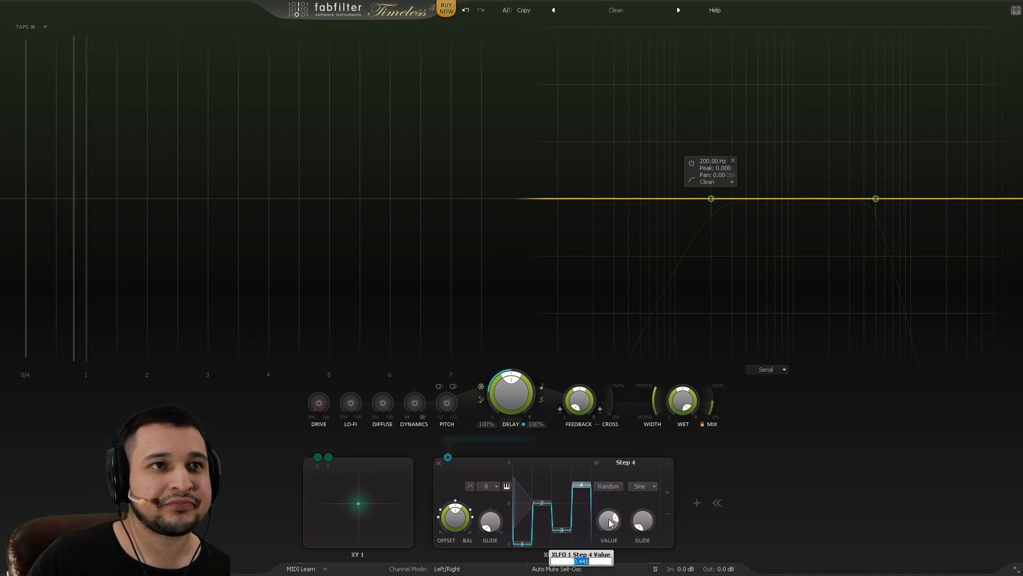
{"action": "key", "text": "BackSpace"}
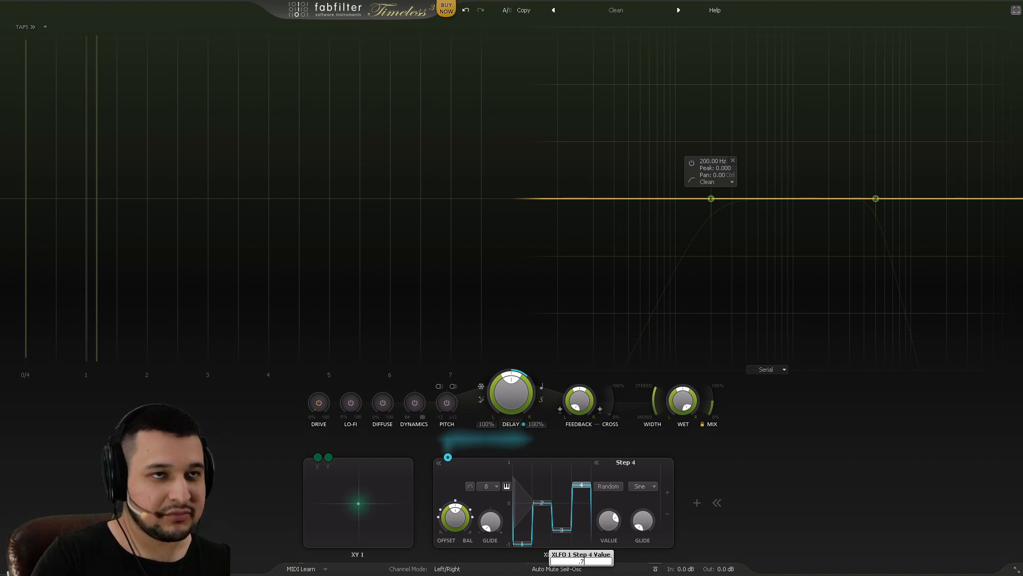
{"action": "type", "text": ".5"}
{"action": "key", "text": "Return"}
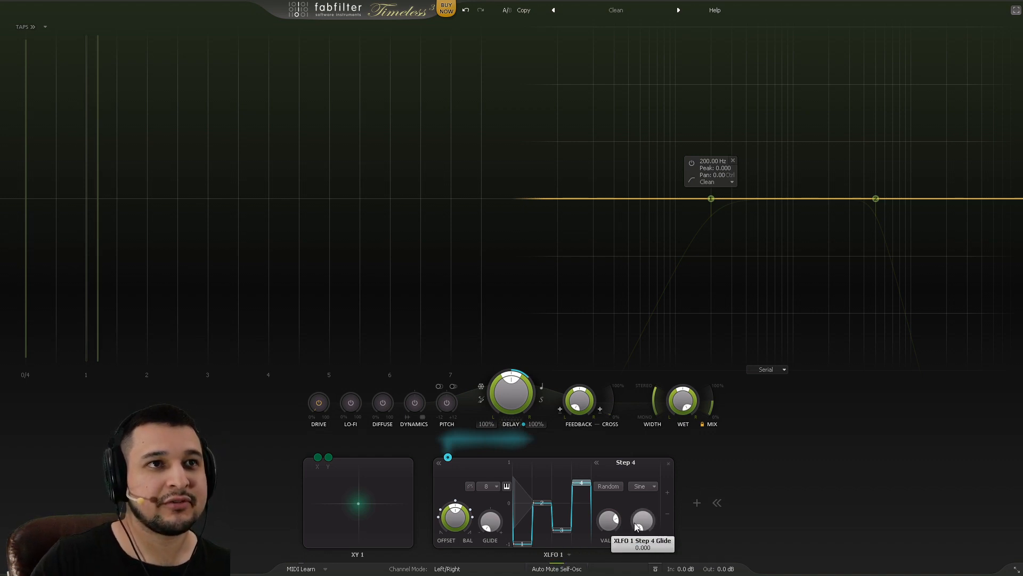
Step: Set XLFO 1's step 3 value to exactly -0.5
{"action": "left_click_drag", "start_coordinate": [561, 529], "coordinate": [562, 522]}
{"action": "left_click", "coordinate": [561, 521]}
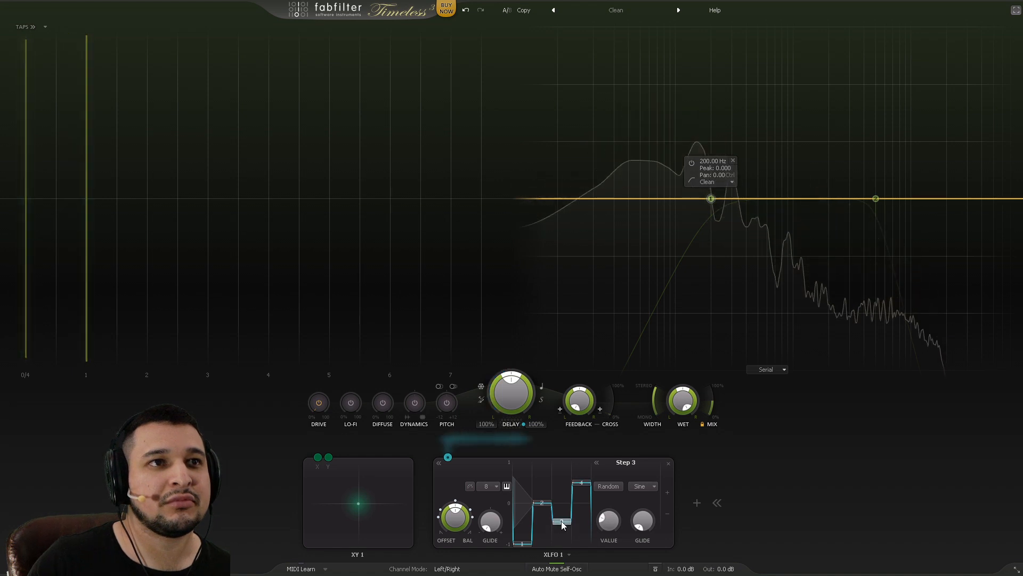
{"action": "double_click", "coordinate": [606, 524]}
{"action": "key", "text": "BackSpace"}
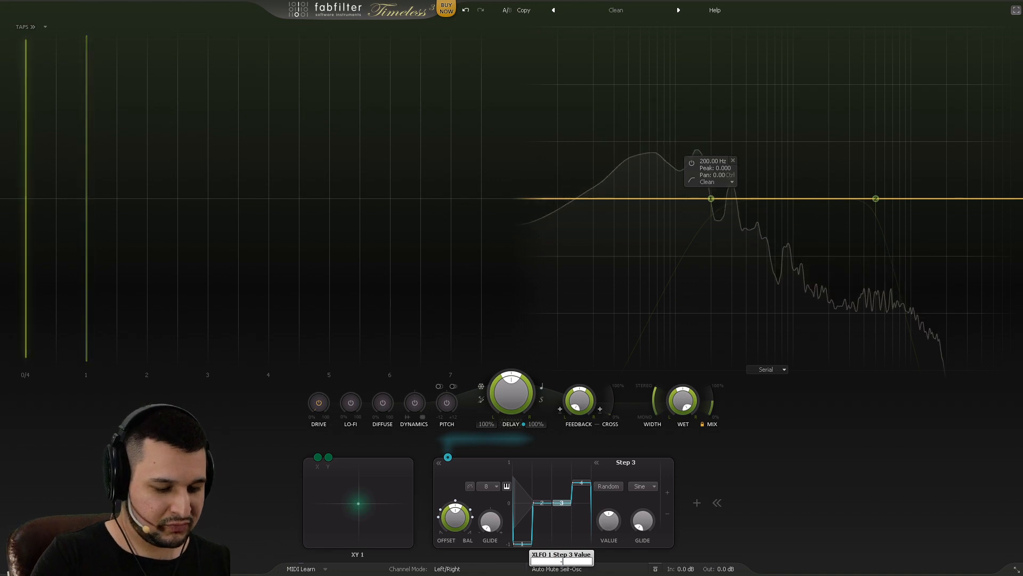
{"action": "type", "text": "-0.5"}
{"action": "key", "text": "Return"}
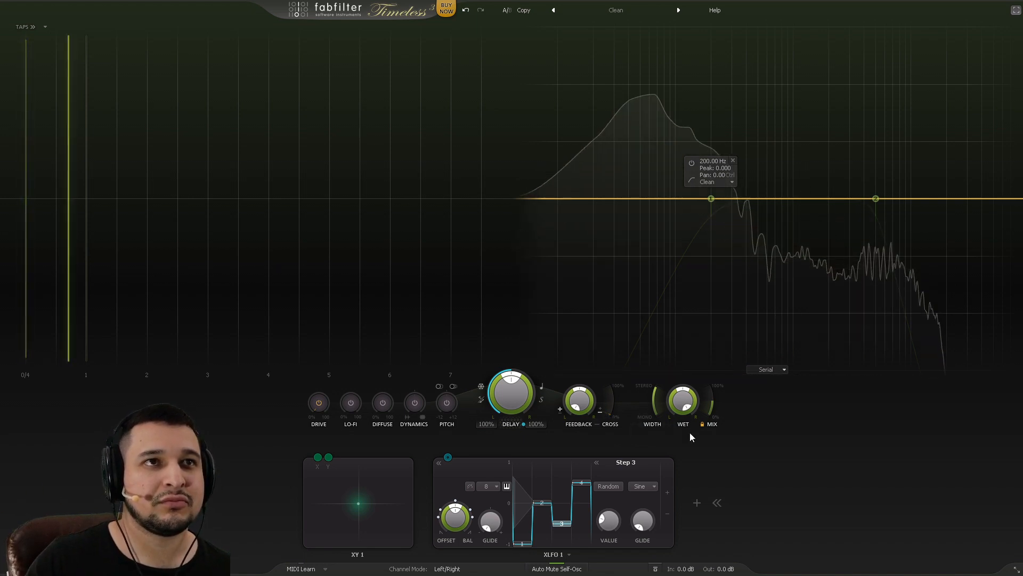
Step: Raise delay feedback to 23.7%, drop the mix to 0%, and move XY 1 fully left
{"action": "mouse_move", "coordinate": [605, 416]}
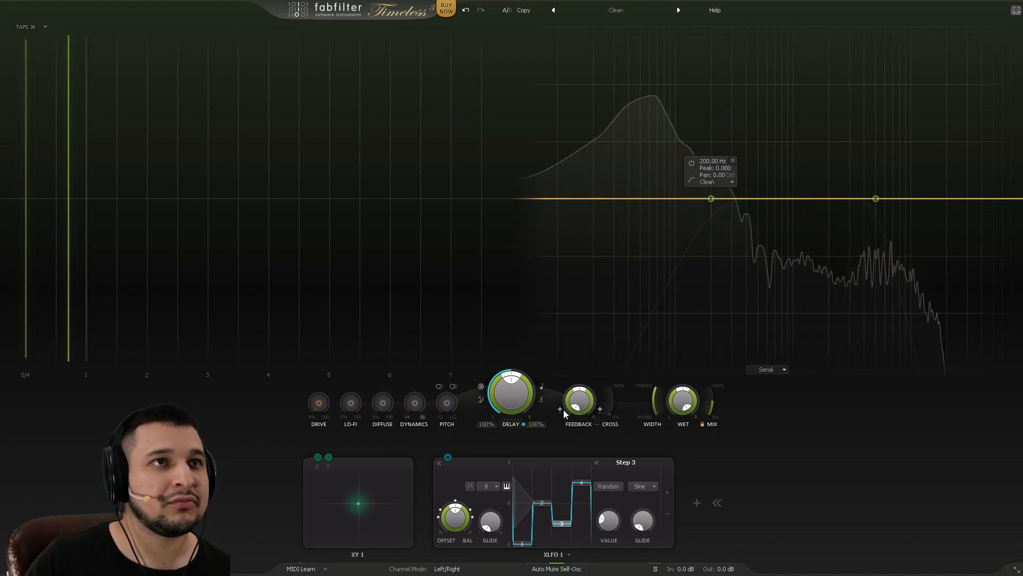
{"action": "left_click_drag", "start_coordinate": [580, 400], "coordinate": [577, 370]}
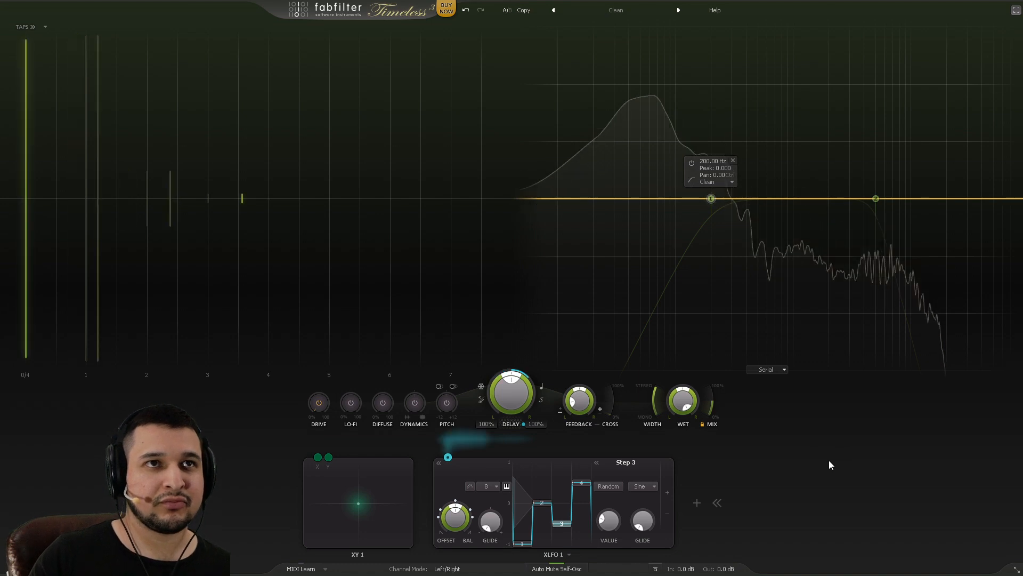
{"action": "mouse_move", "coordinate": [712, 408]}
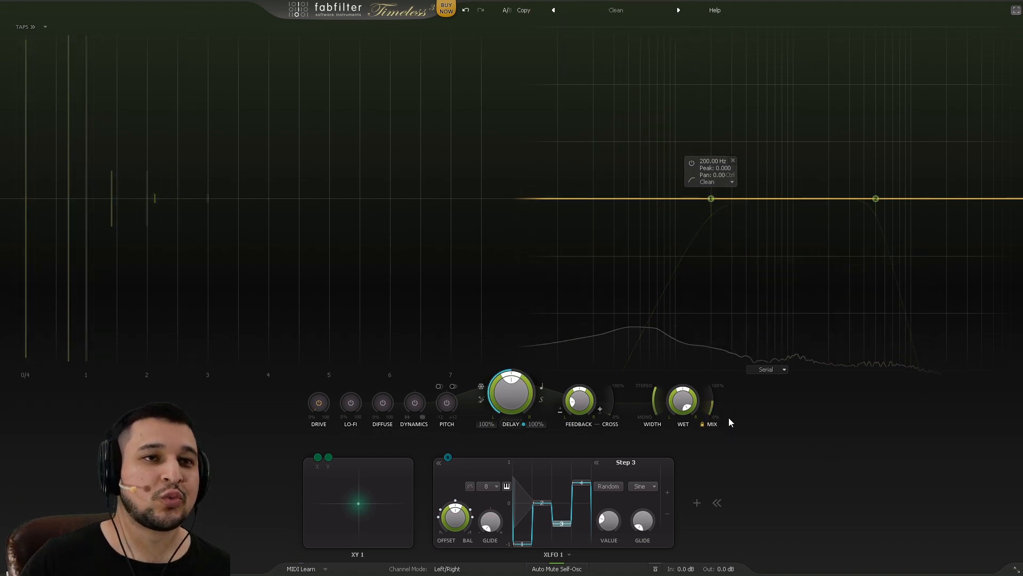
{"action": "left_click_drag", "start_coordinate": [711, 410], "coordinate": [696, 453]}
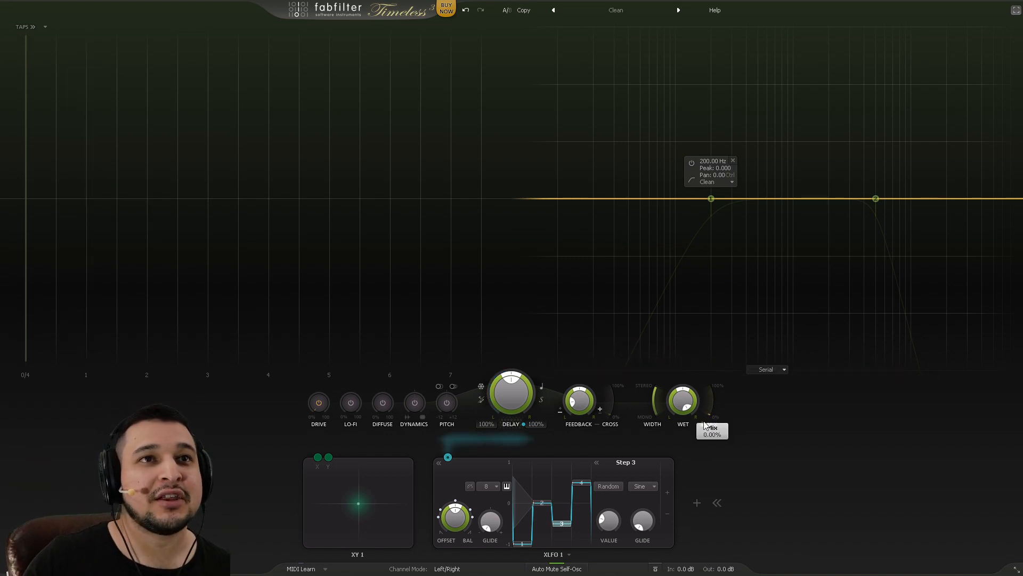
{"action": "left_click_drag", "start_coordinate": [359, 503], "coordinate": [261, 514]}
{"action": "left_click", "coordinate": [448, 458]}
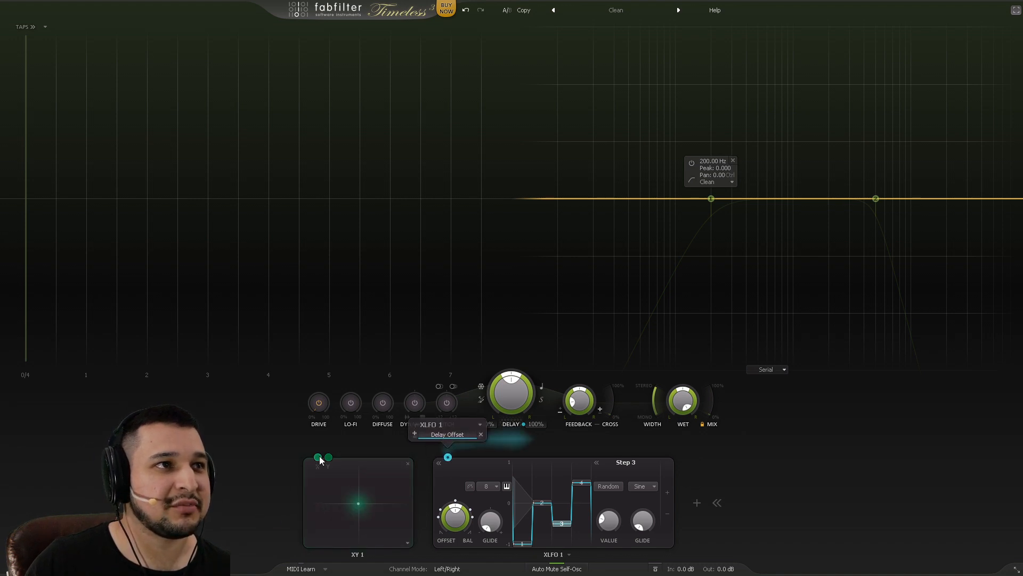
Step: Connect XY 1's X axis to XLFO 1's Delay Offset slot and its Y axis to Mix
{"action": "left_click_drag", "start_coordinate": [318, 457], "coordinate": [454, 435]}
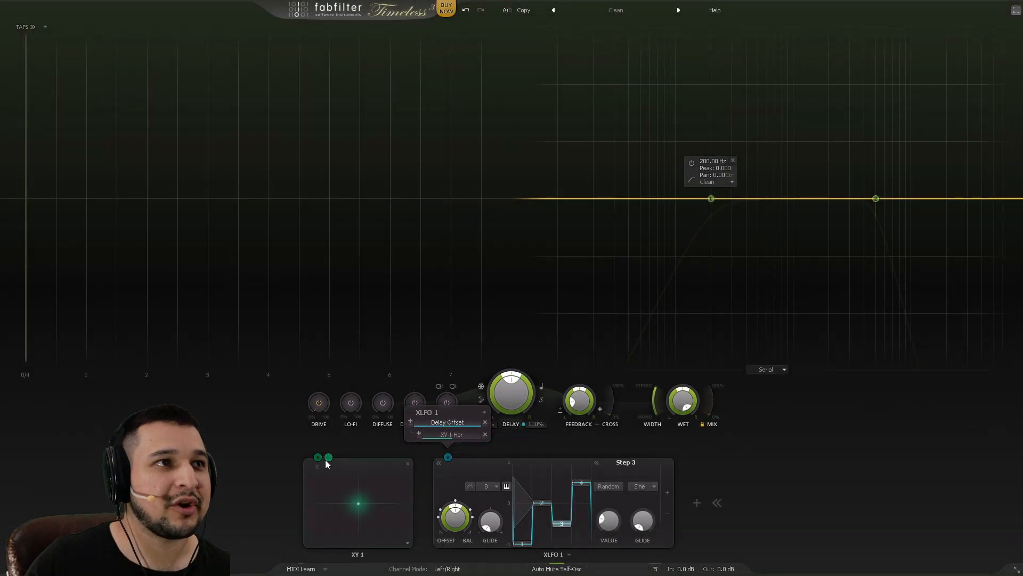
{"action": "left_click_drag", "start_coordinate": [328, 458], "coordinate": [727, 423]}
{"action": "mouse_move", "coordinate": [364, 506]}
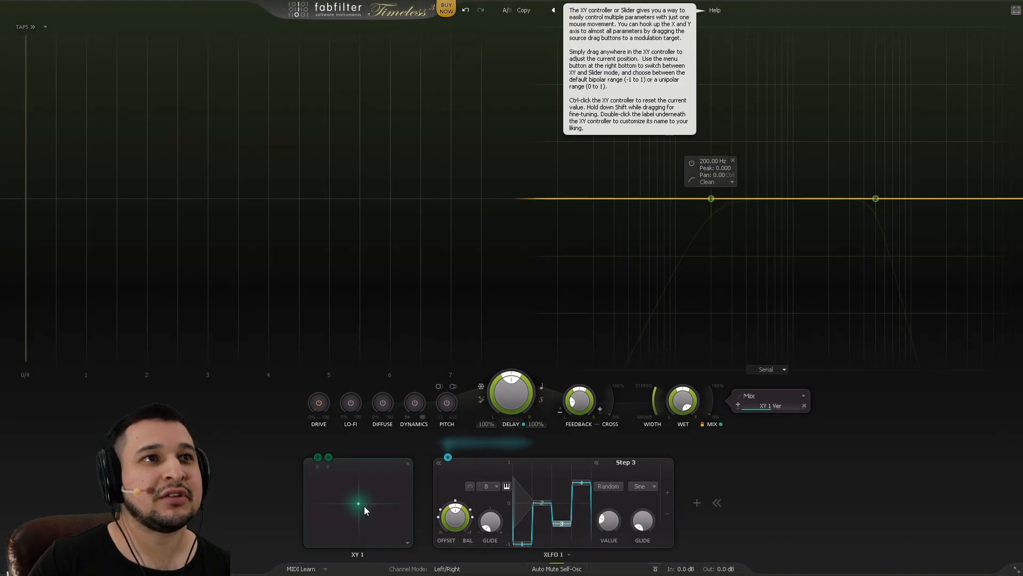
{"action": "left_click_drag", "start_coordinate": [361, 501], "coordinate": [359, 498]}
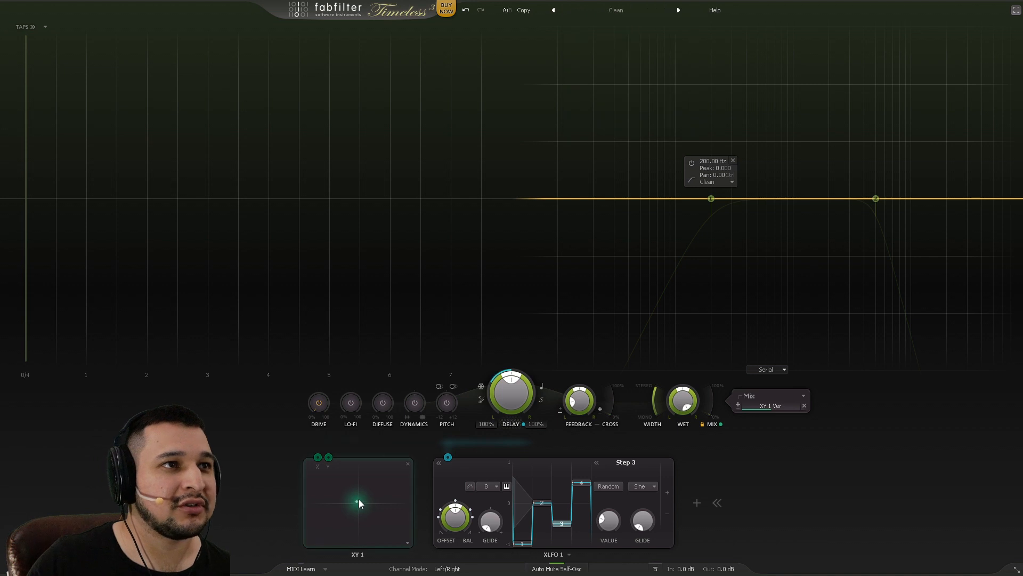
Step: Reopen the XLFO 1 step editor and move the XY 1 point toward the lower left
{"action": "left_click", "coordinate": [438, 462]}
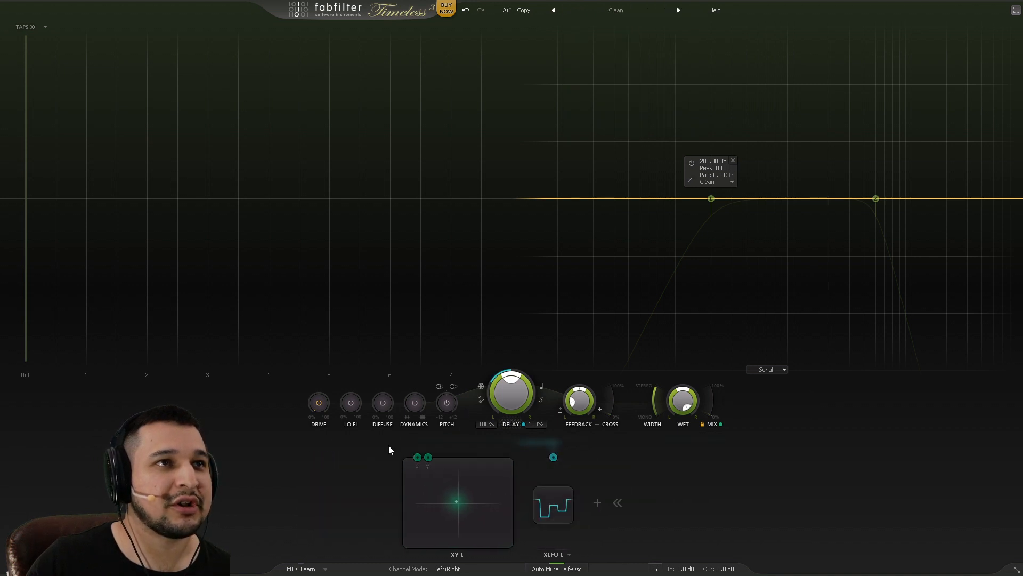
{"action": "left_click", "coordinate": [541, 506]}
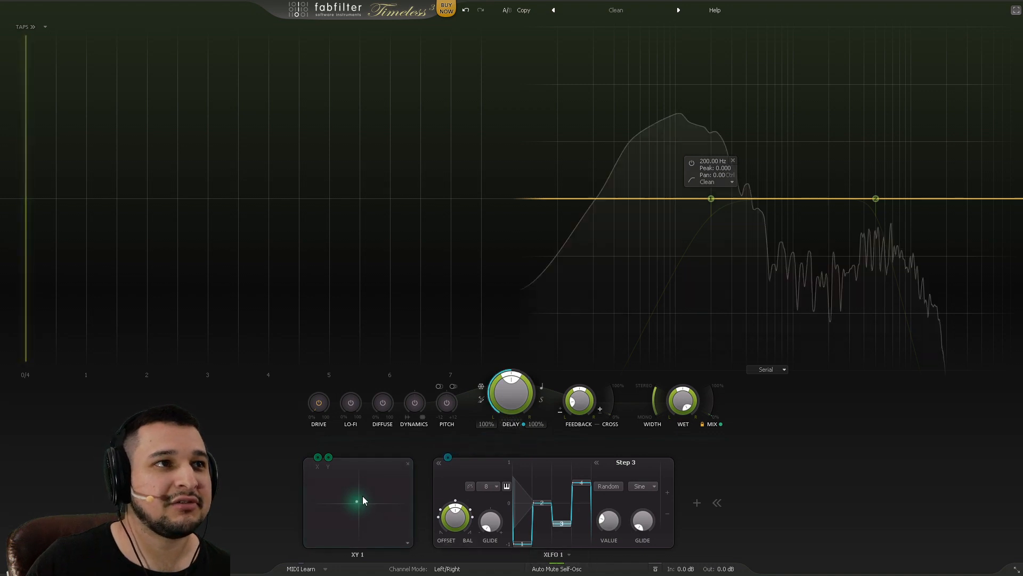
{"action": "left_click_drag", "start_coordinate": [363, 496], "coordinate": [580, 431]}
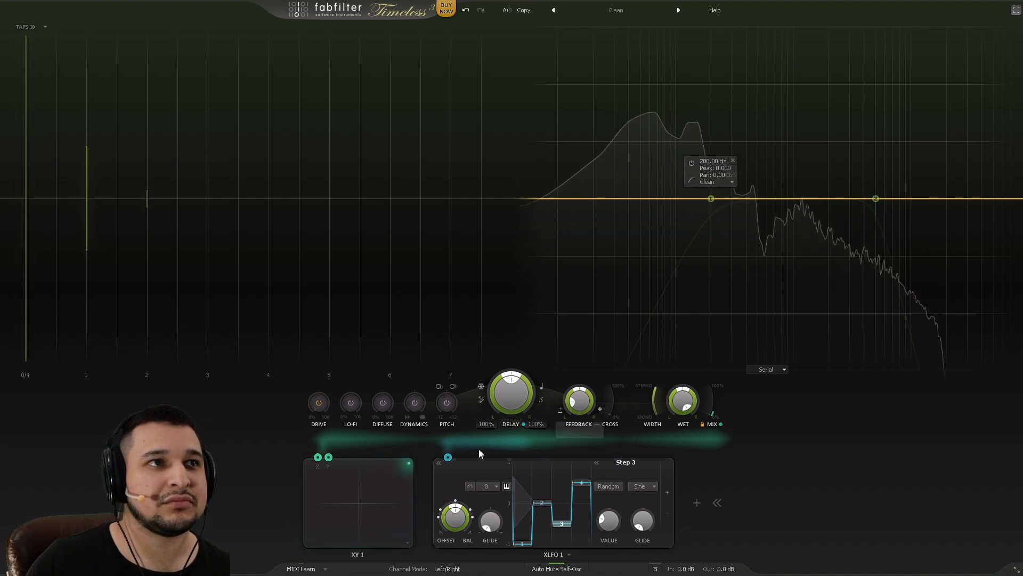
{"action": "mouse_move", "coordinate": [331, 456]}
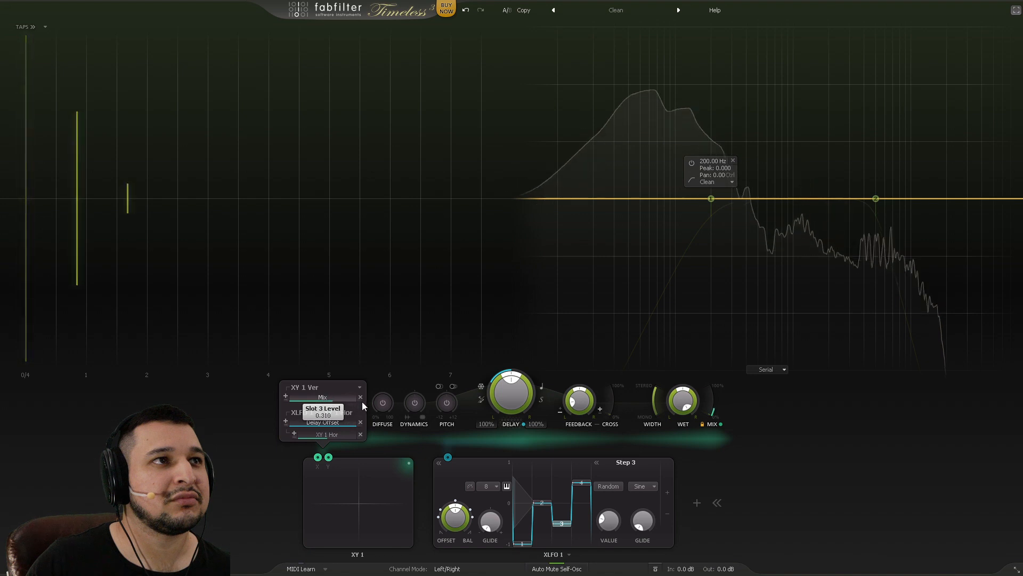
Step: Sweep the XY 1 point along the pad's right edge, bottom and top-right corner
{"action": "left_click_drag", "start_coordinate": [409, 462], "coordinate": [288, 514]}
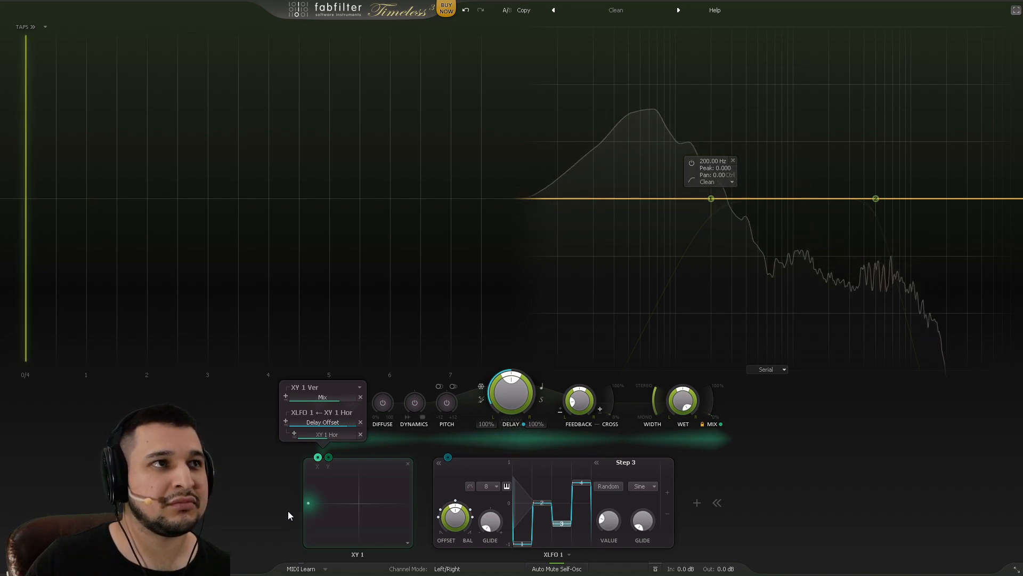
{"action": "left_click_drag", "start_coordinate": [289, 513], "coordinate": [483, 515]}
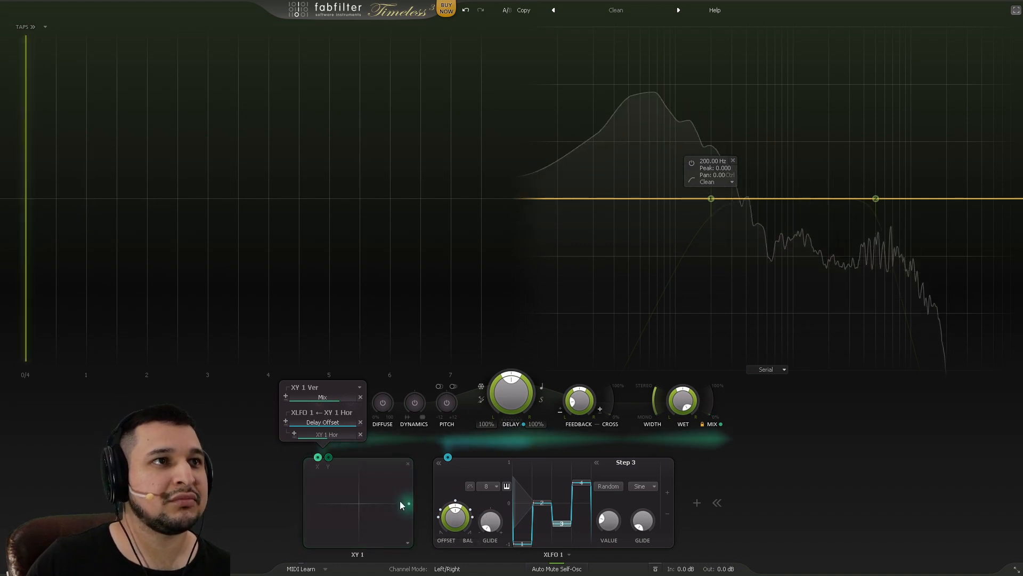
{"action": "left_click_drag", "start_coordinate": [411, 506], "coordinate": [408, 467]}
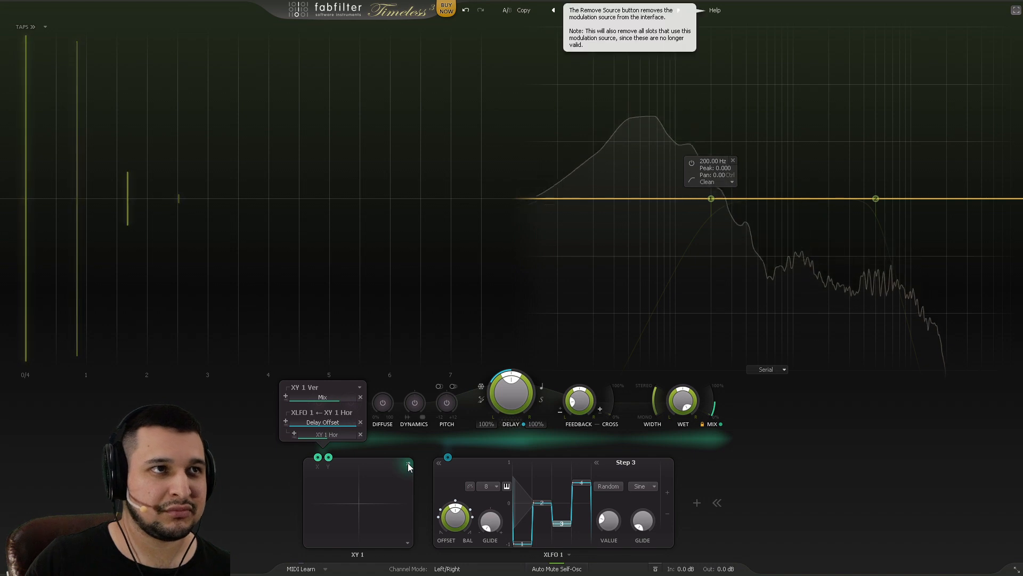
{"action": "left_click_drag", "start_coordinate": [409, 468], "coordinate": [420, 509]}
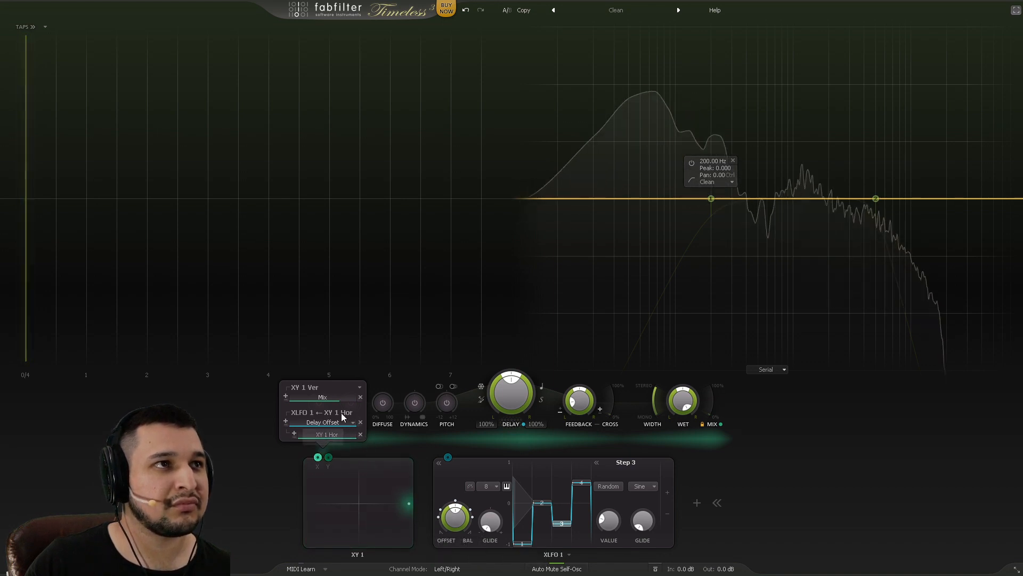
{"action": "left_click_drag", "start_coordinate": [412, 501], "coordinate": [413, 479]}
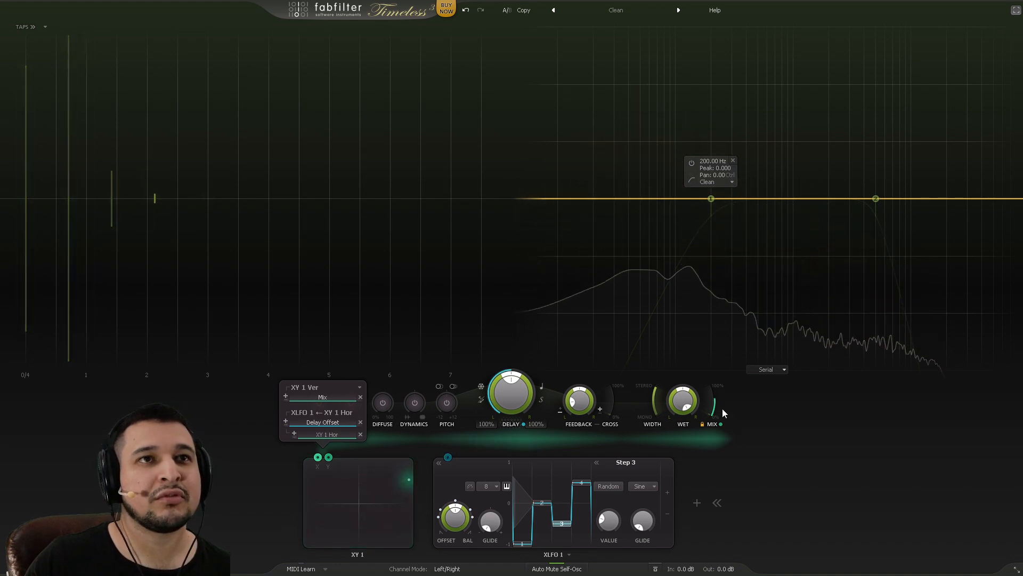
Step: Set the delay Mix to 50% and collapse XLFO 1 to a thumbnail
{"action": "mouse_move", "coordinate": [704, 440]}
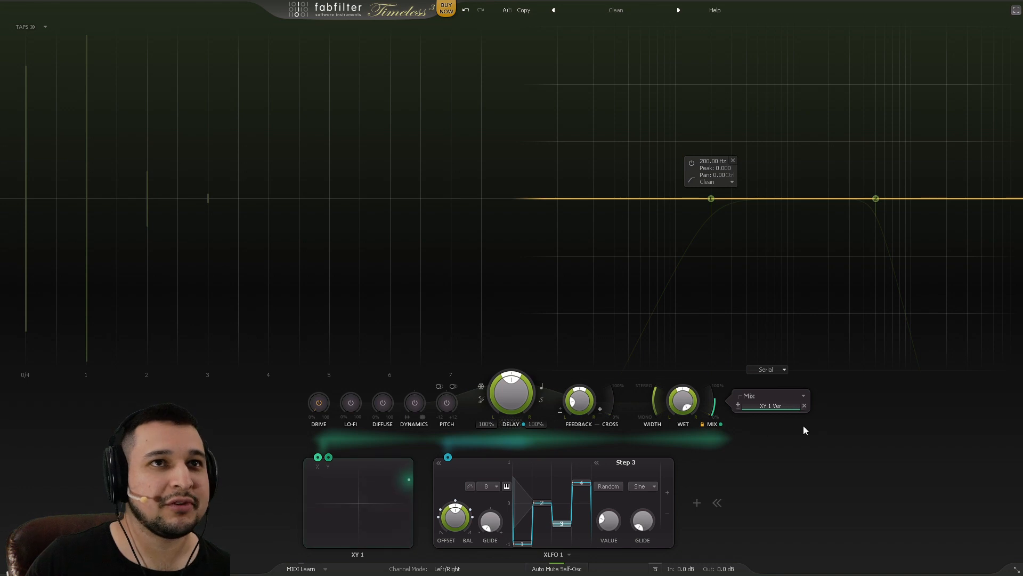
{"action": "mouse_move", "coordinate": [718, 403]}
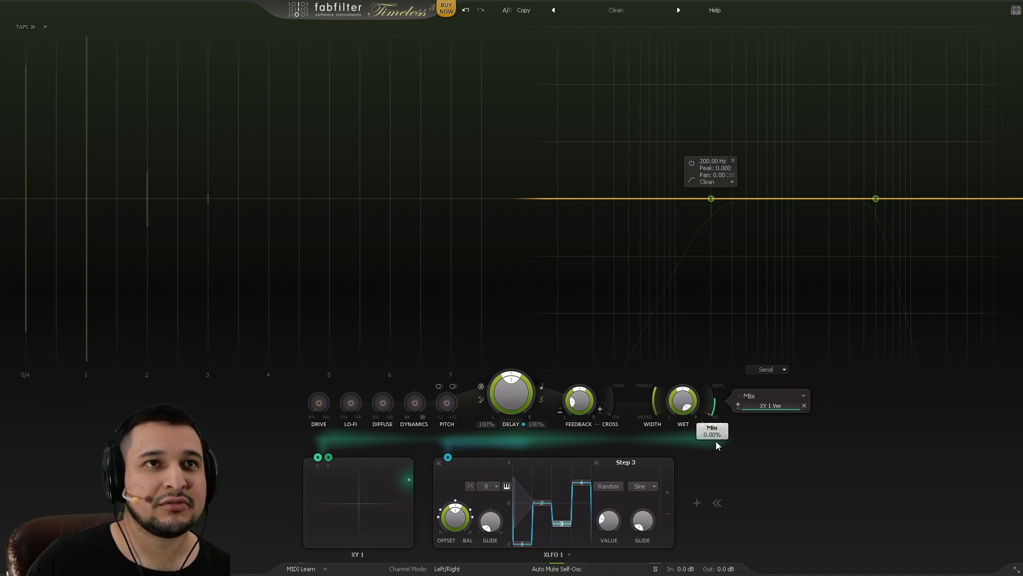
{"action": "left_click_drag", "start_coordinate": [718, 446], "coordinate": [724, 394]}
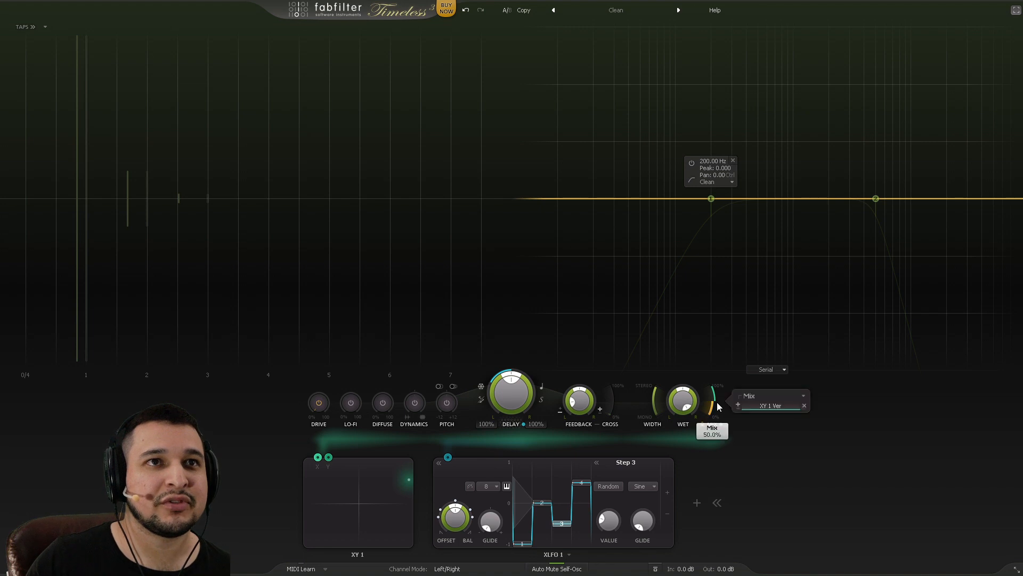
{"action": "left_click", "coordinate": [438, 462]}
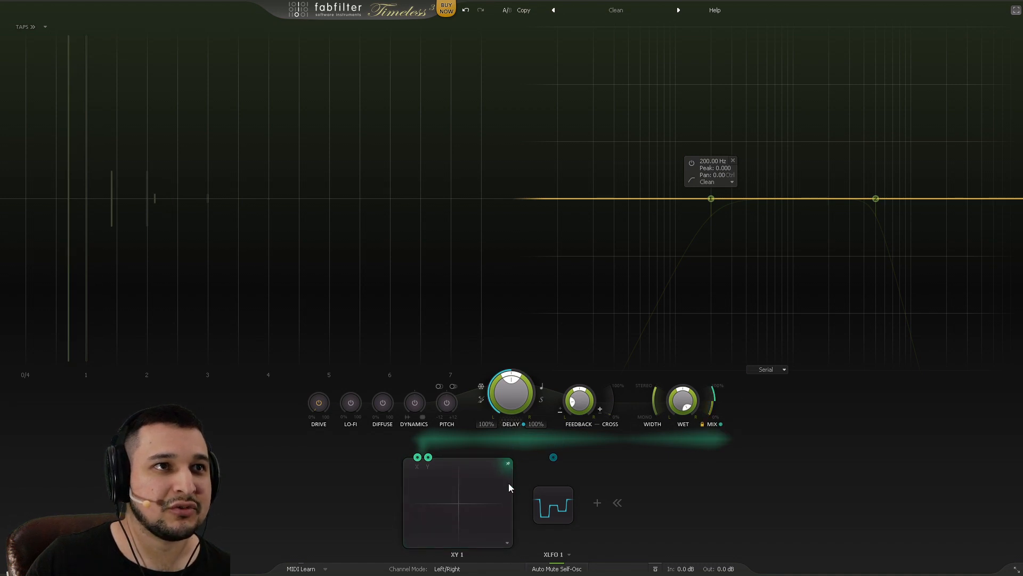
Step: Restore the removed XY 1 controller with undo, leaving its mode options unchanged
{"action": "left_click", "coordinate": [507, 463]}
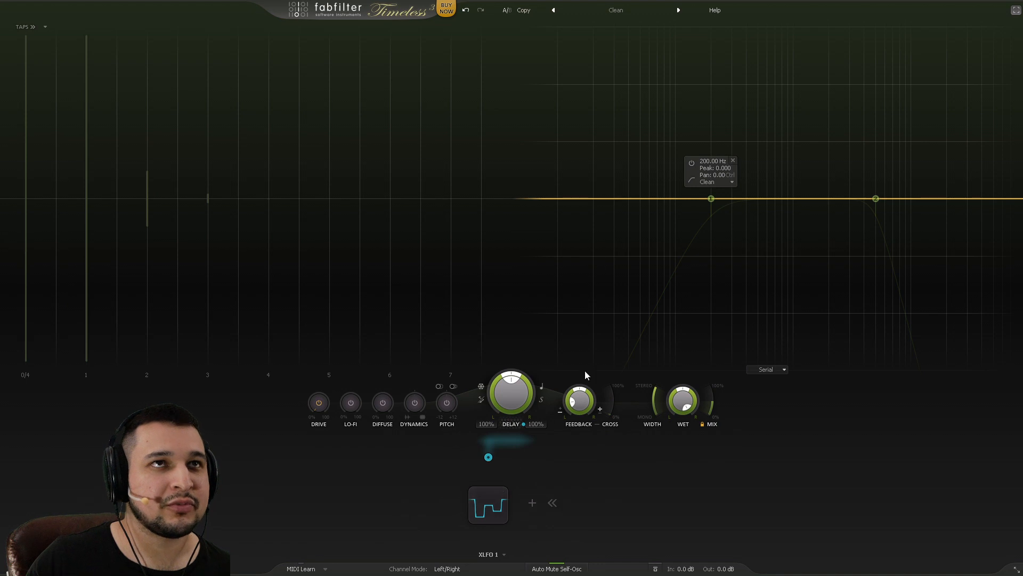
{"action": "left_click", "coordinate": [466, 10]}
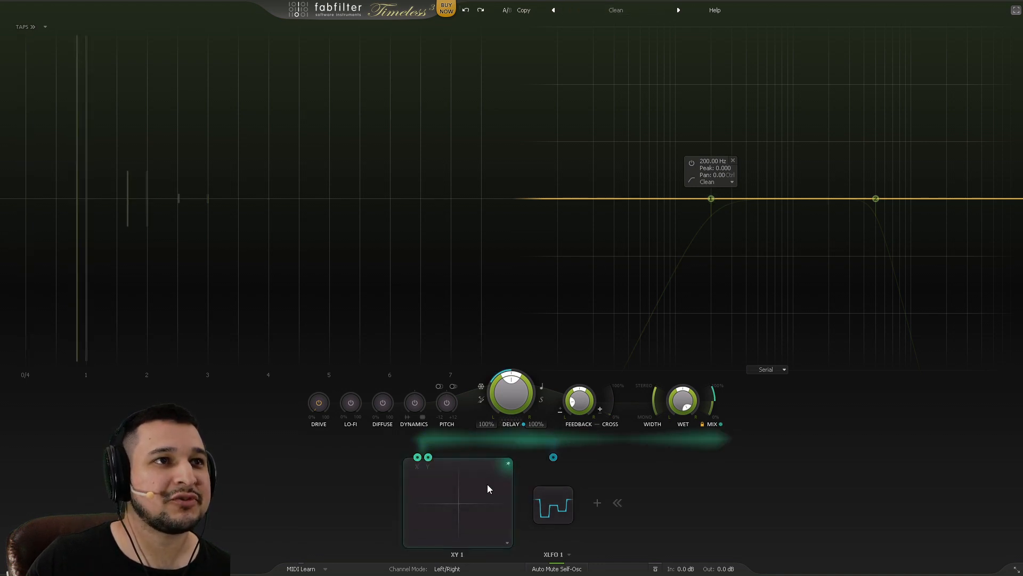
{"action": "left_click", "coordinate": [506, 544]}
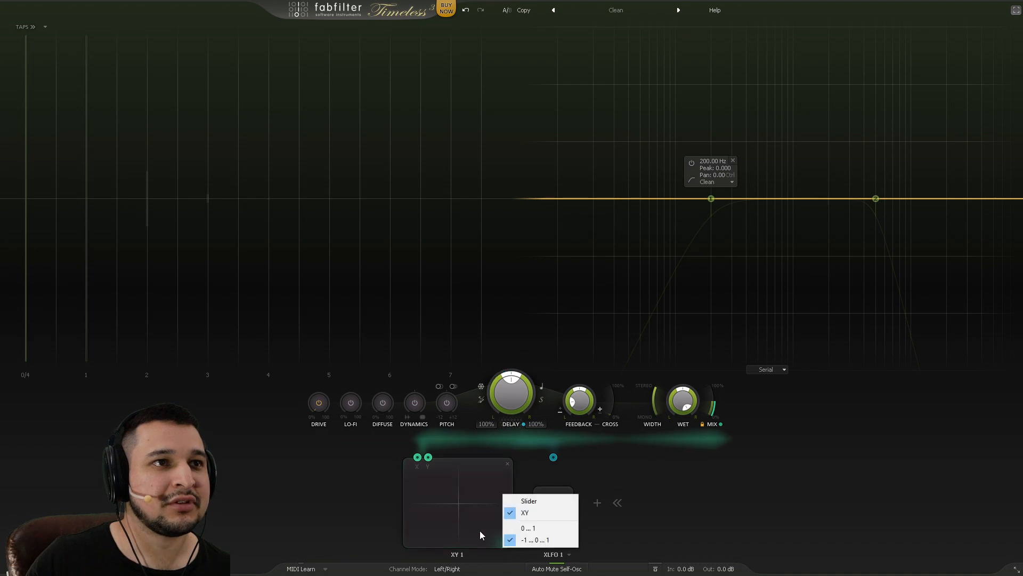
{"action": "left_click", "coordinate": [480, 531]}
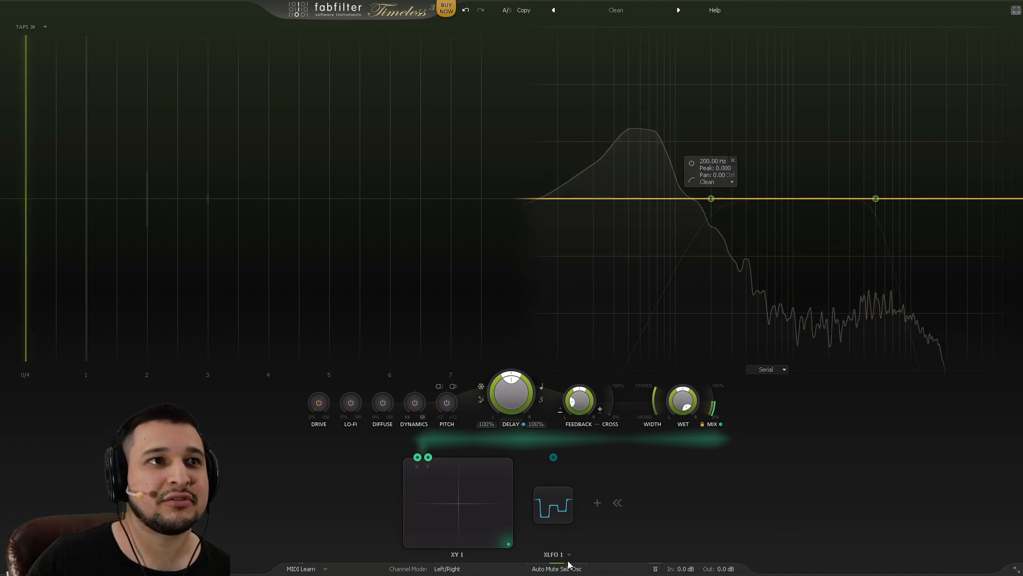
Step: Move the XY 1 point from bottom-right to the top-right corner
{"action": "left_click_drag", "start_coordinate": [500, 529], "coordinate": [504, 448]}
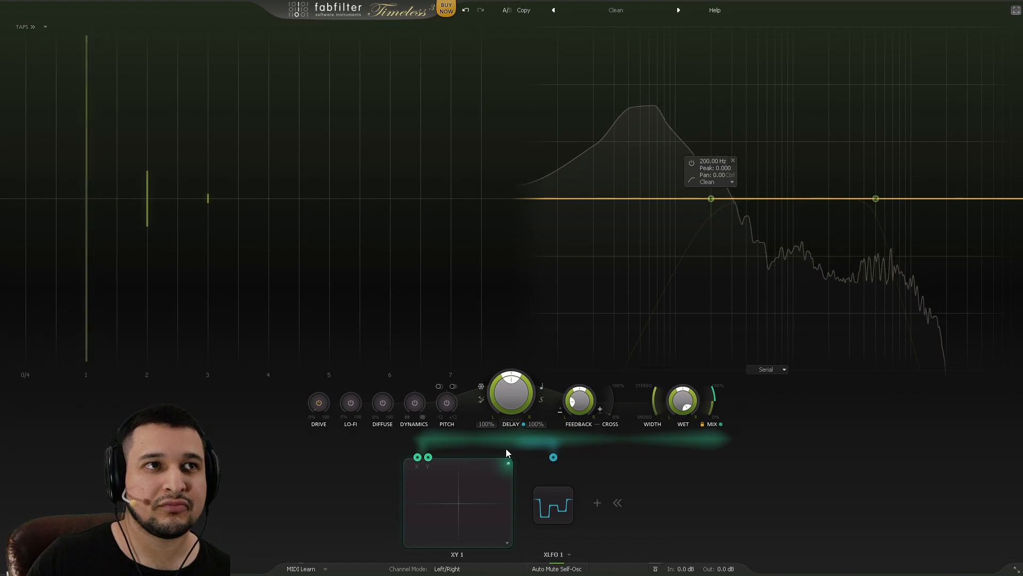
{"action": "mouse_move", "coordinate": [514, 473]}
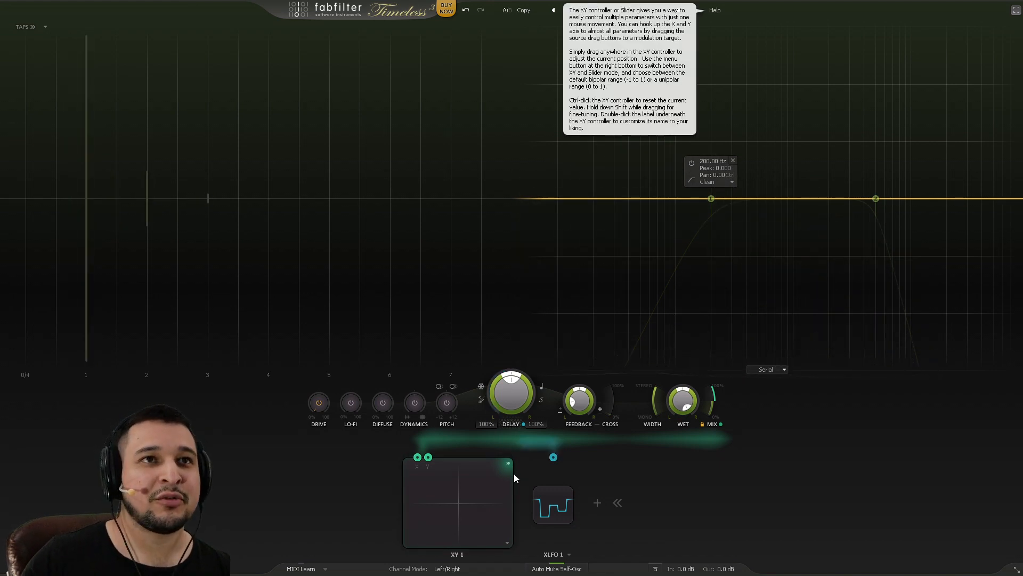
{"action": "mouse_move", "coordinate": [719, 397]}
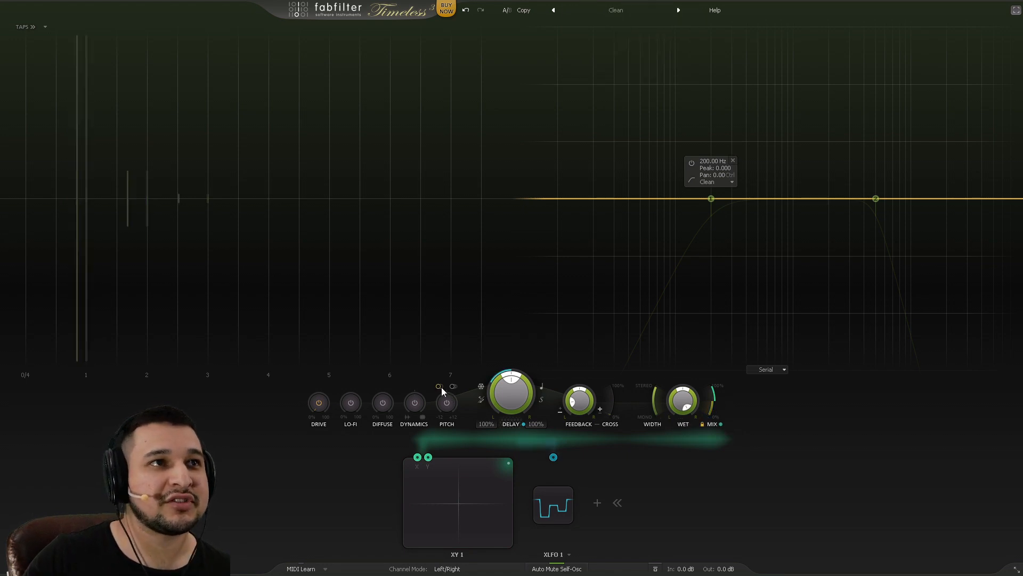
Step: Link XY 1's vertical axis to Pitch Shift at full depth, outside the feedback loop
{"action": "left_click_drag", "start_coordinate": [429, 458], "coordinate": [447, 403]}
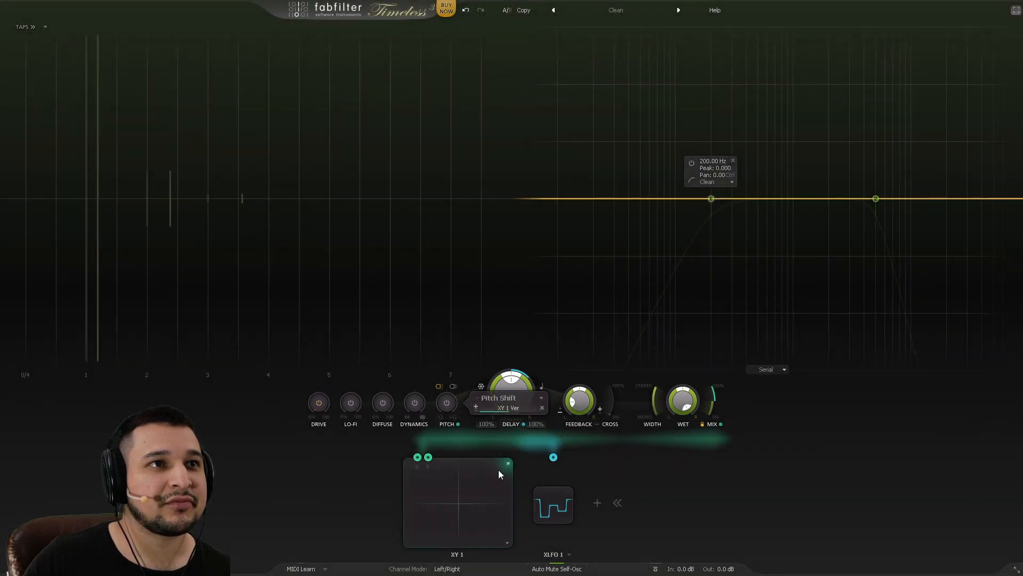
{"action": "left_click_drag", "start_coordinate": [505, 411], "coordinate": [706, 447]}
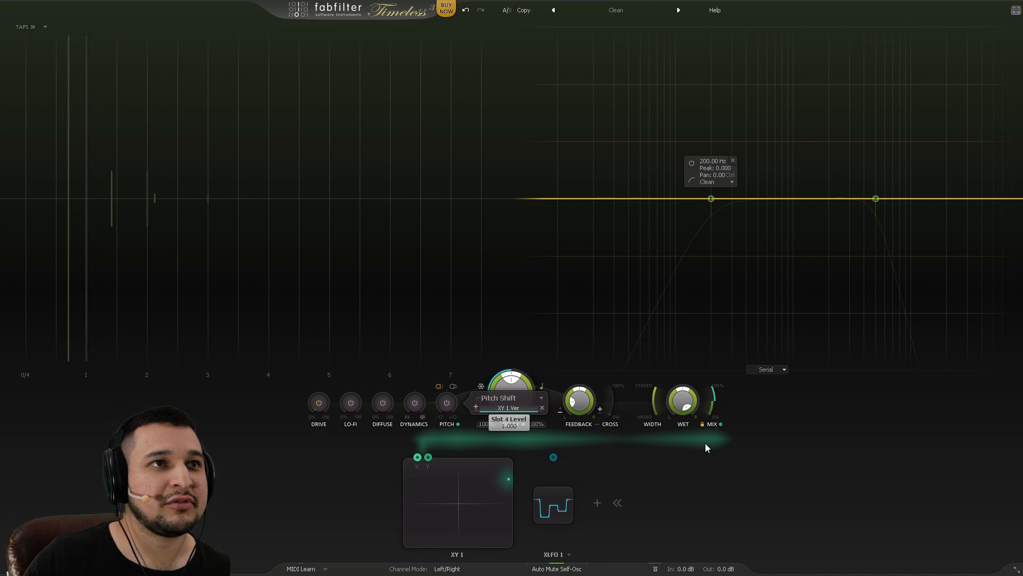
{"action": "left_click_drag", "start_coordinate": [488, 481], "coordinate": [573, 574]}
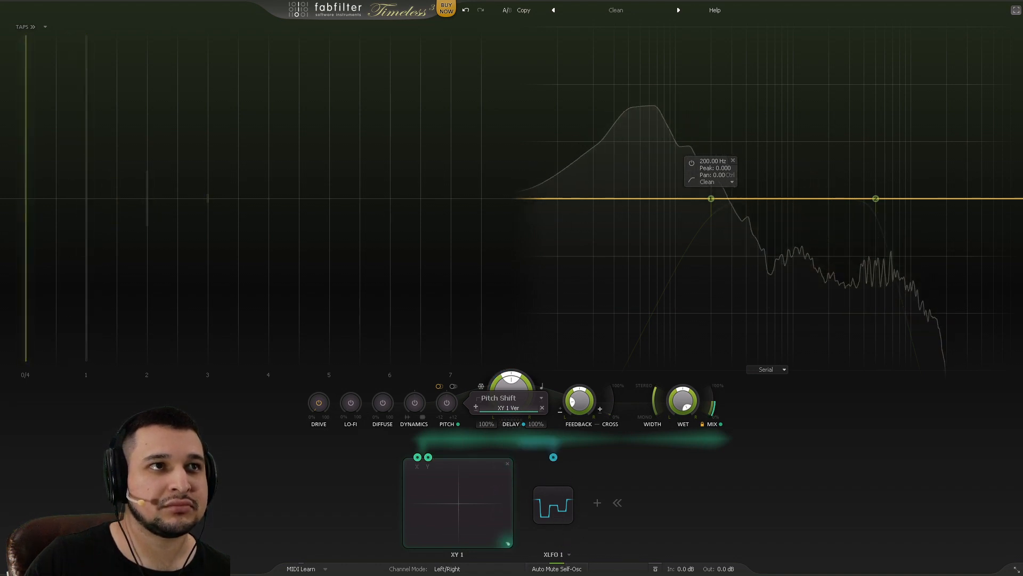
{"action": "left_click", "coordinate": [453, 386]}
{"action": "left_click", "coordinate": [478, 407]}
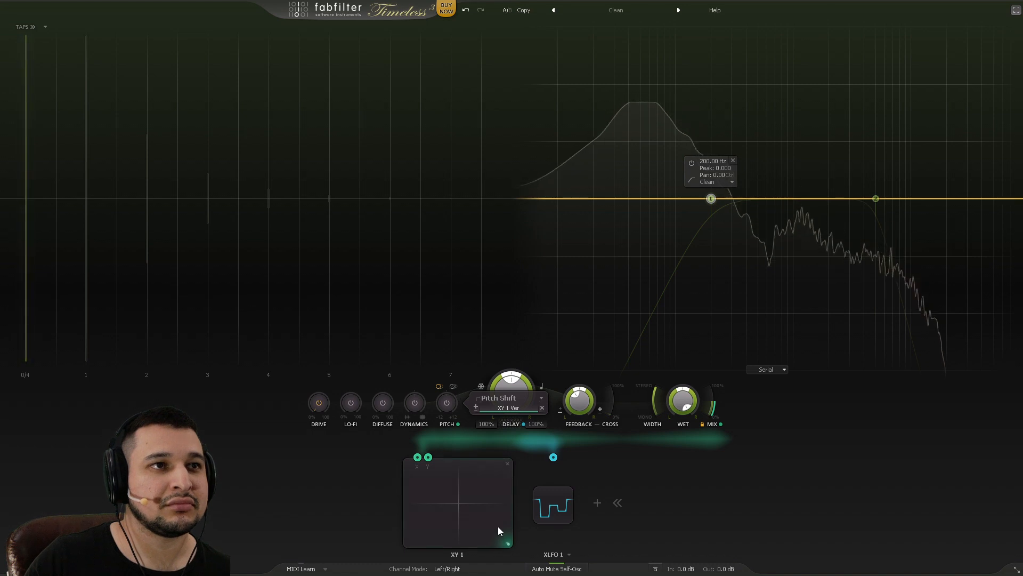
Step: Move the XY 1 point to top-right, middle right, top centre, then lower right
{"action": "left_click_drag", "start_coordinate": [498, 530], "coordinate": [500, 462]}
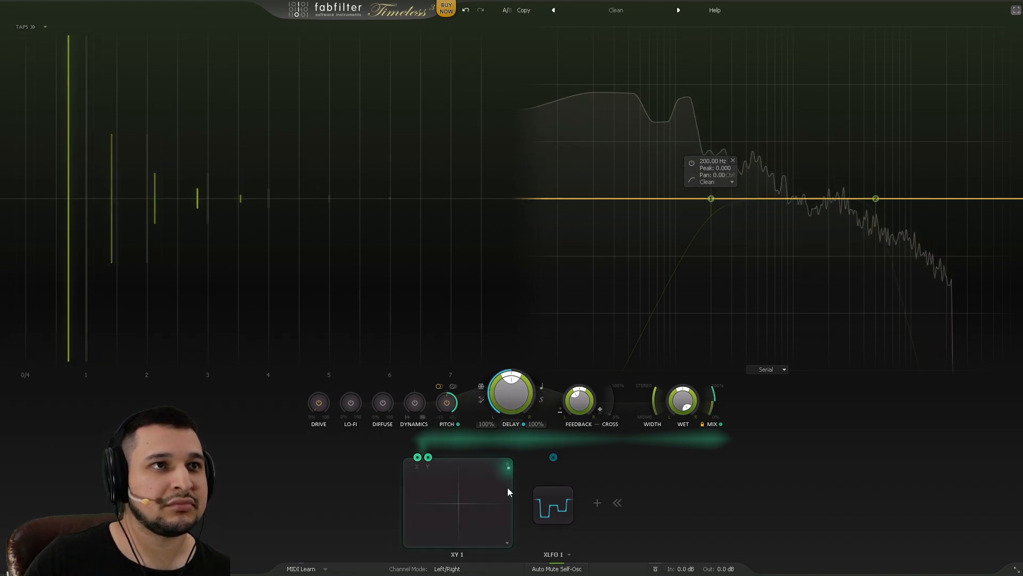
{"action": "left_click_drag", "start_coordinate": [508, 487], "coordinate": [517, 509]}
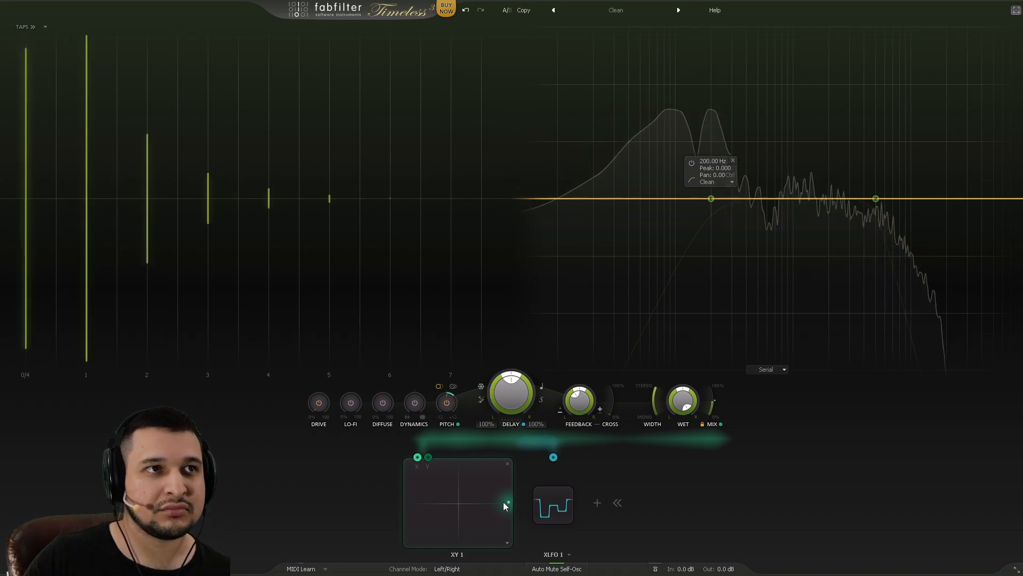
{"action": "left_click_drag", "start_coordinate": [505, 505], "coordinate": [458, 510]}
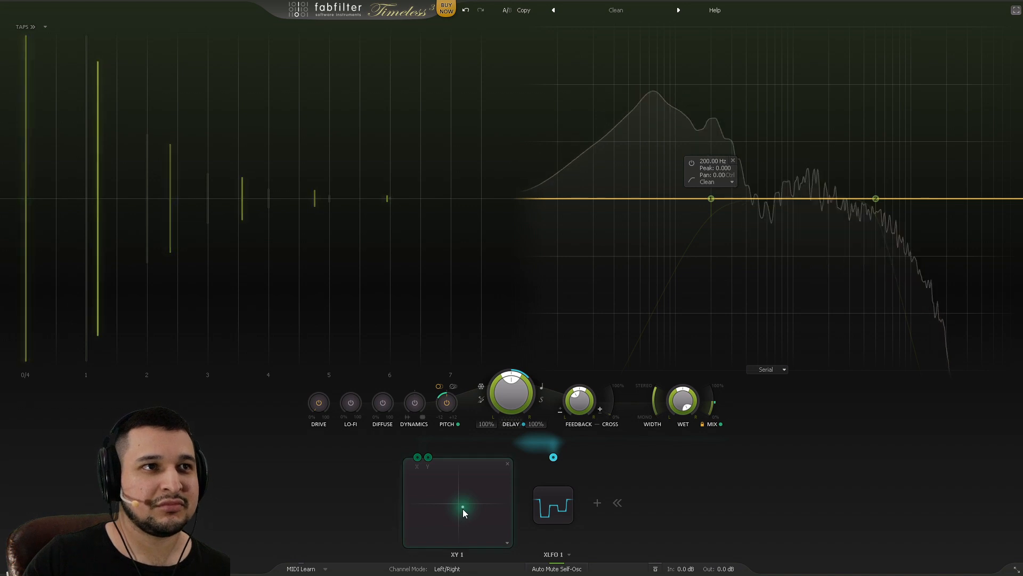
{"action": "left_click_drag", "start_coordinate": [463, 509], "coordinate": [485, 531]}
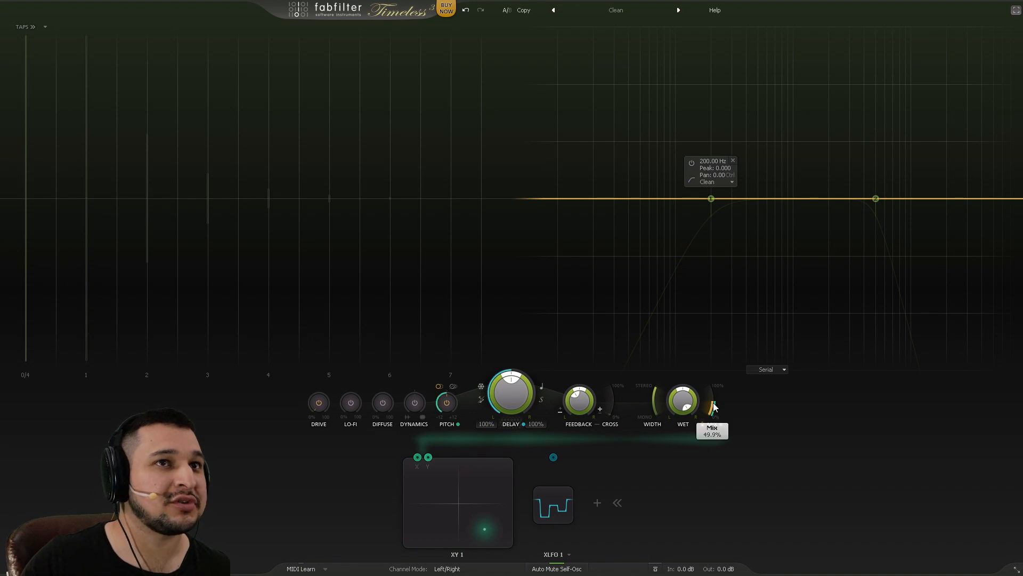
Step: Lower the delay Mix to about 39.7% and return the XY point near centre
{"action": "left_click_drag", "start_coordinate": [716, 408], "coordinate": [716, 420]}
{"action": "mouse_move", "coordinate": [717, 409]}
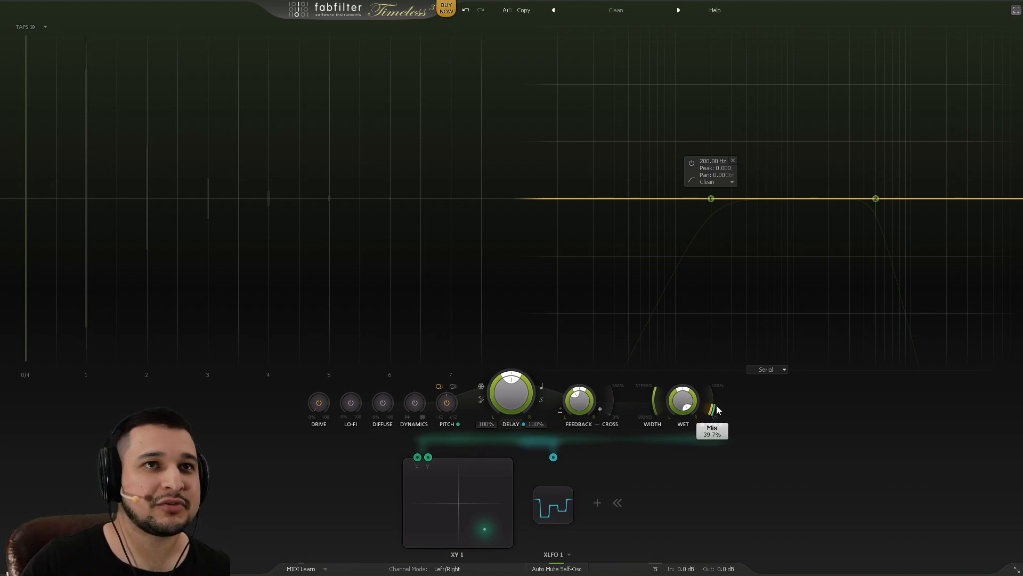
{"action": "left_click_drag", "start_coordinate": [483, 525], "coordinate": [466, 502]}
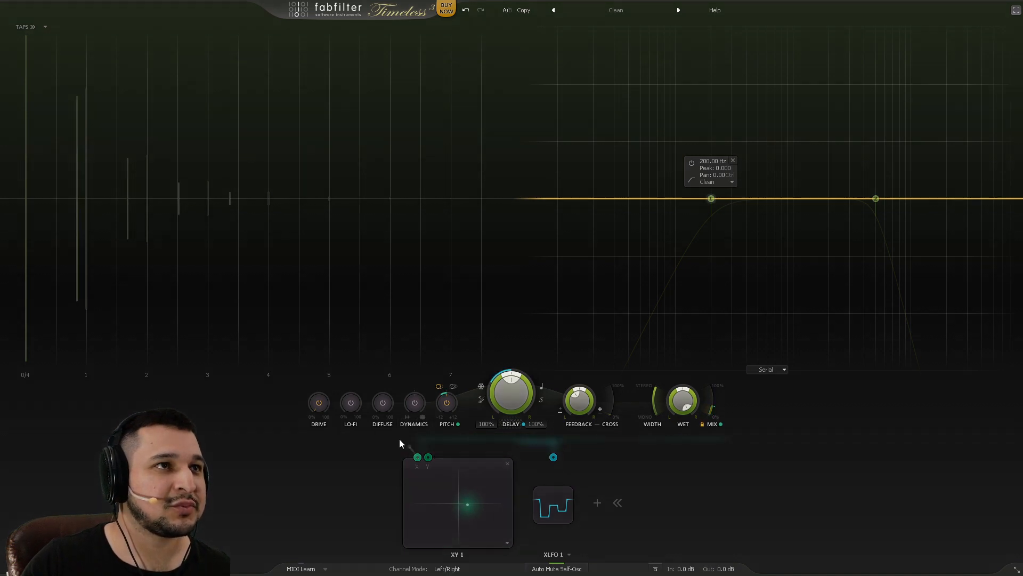
Step: Link XY 1's horizontal axis to Drive and move the XY point to the upper right
{"action": "left_click_drag", "start_coordinate": [402, 443], "coordinate": [317, 403]}
{"action": "mouse_move", "coordinate": [391, 418]}
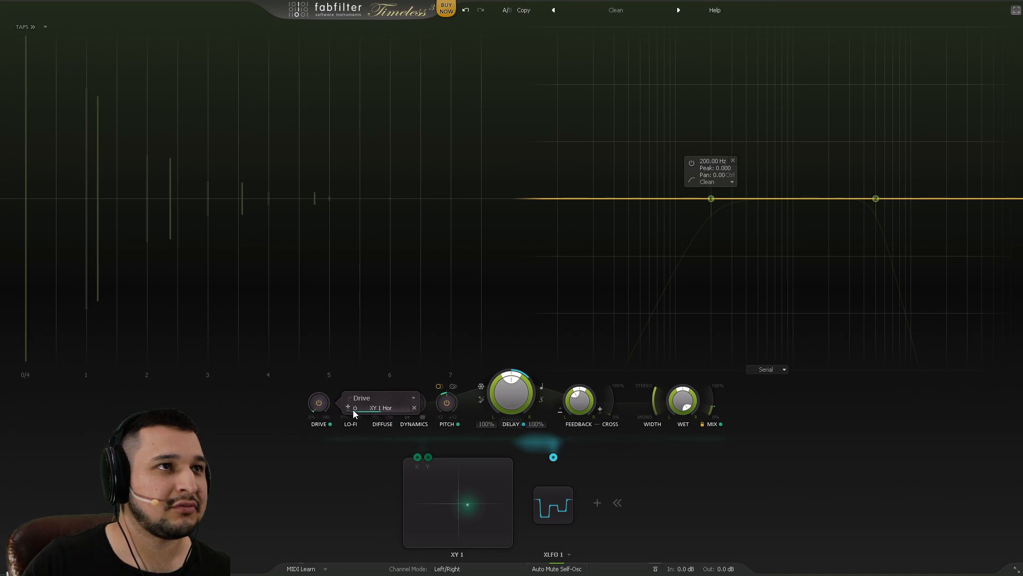
{"action": "left_click_drag", "start_coordinate": [468, 501], "coordinate": [494, 506]}
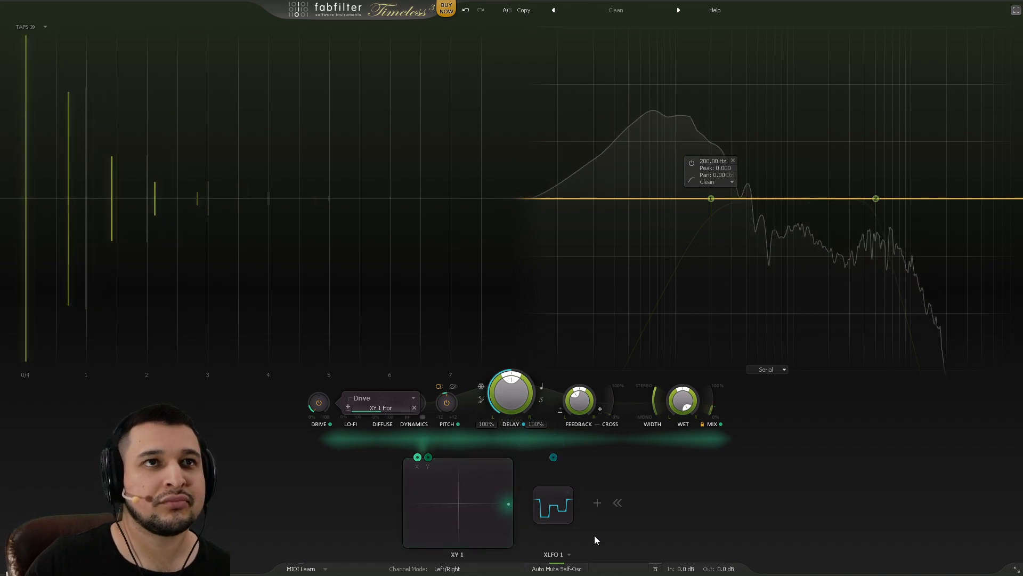
{"action": "mouse_move", "coordinate": [539, 517]}
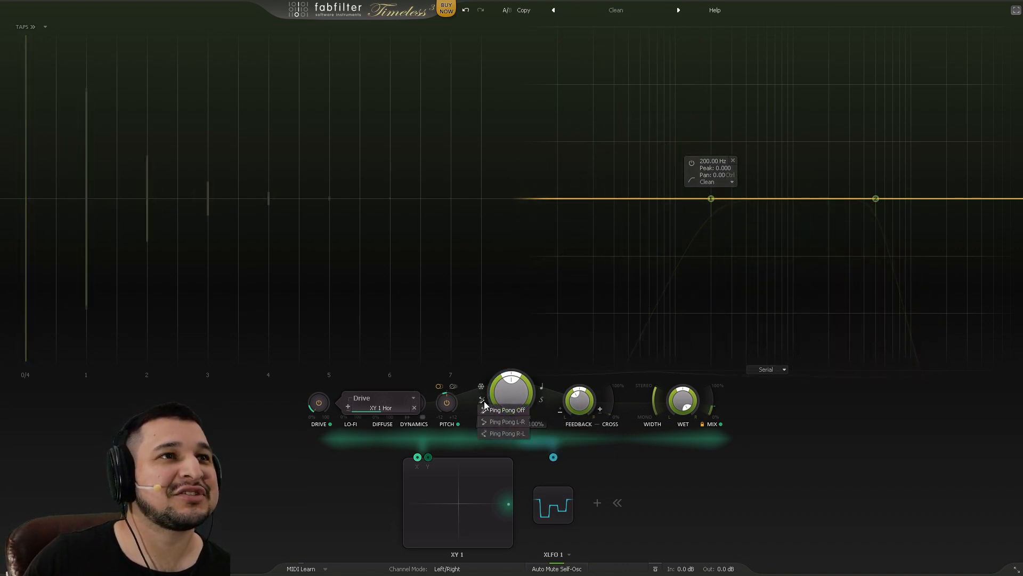
Step: Set ping-pong delay to left-to-right and recentre the XY point, abandoning a Width link
{"action": "left_click", "coordinate": [520, 421]}
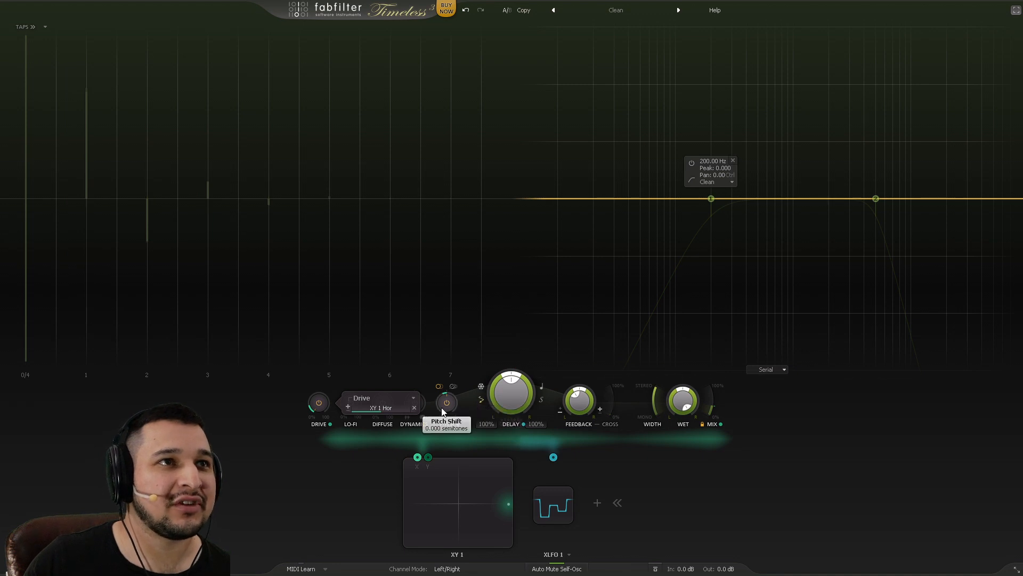
{"action": "mouse_move", "coordinate": [508, 503]}
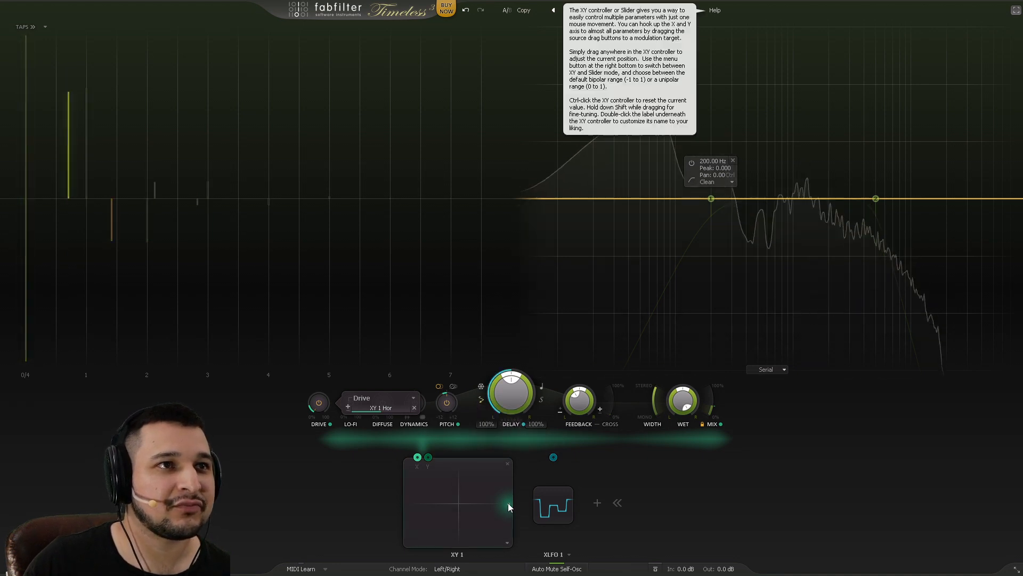
{"action": "left_click_drag", "start_coordinate": [508, 504], "coordinate": [459, 503]}
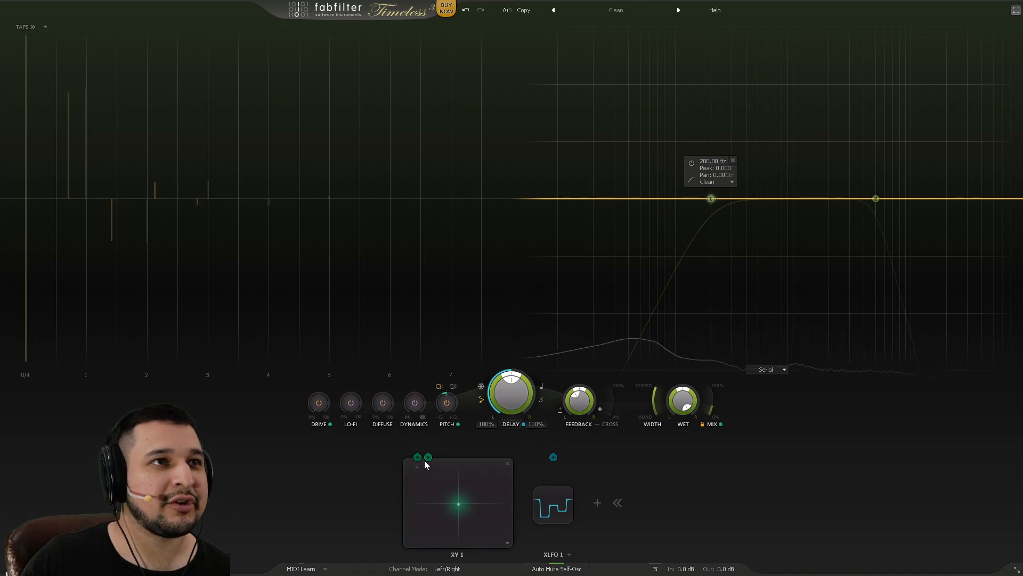
{"action": "left_click_drag", "start_coordinate": [427, 459], "coordinate": [643, 436]}
{"action": "left_click_drag", "start_coordinate": [614, 404], "coordinate": [607, 445]}
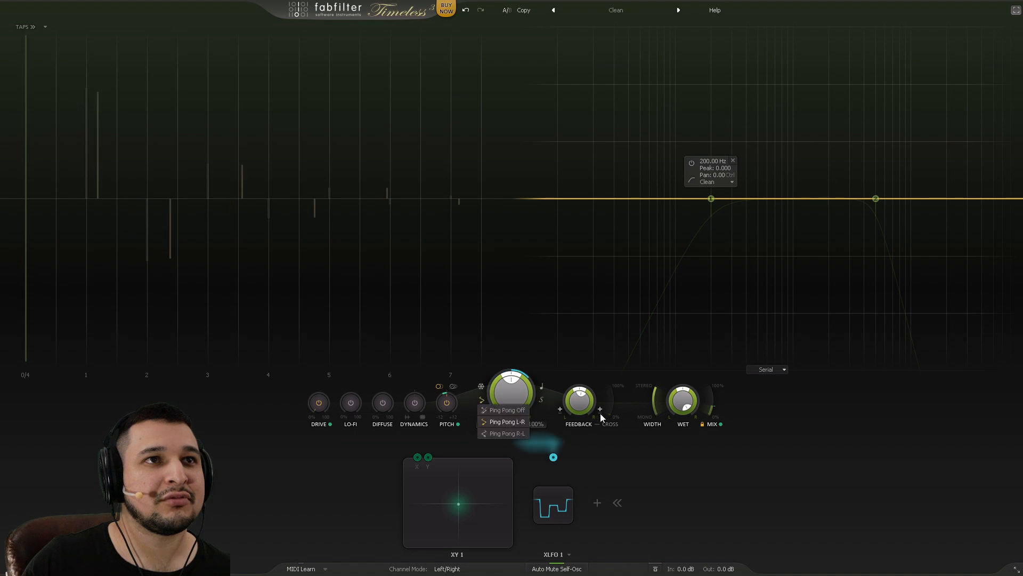
Step: Turn ping-pong off, invert left feedback polarity, and sweep XY 1 to the top-left corner
{"action": "left_click", "coordinate": [504, 410]}
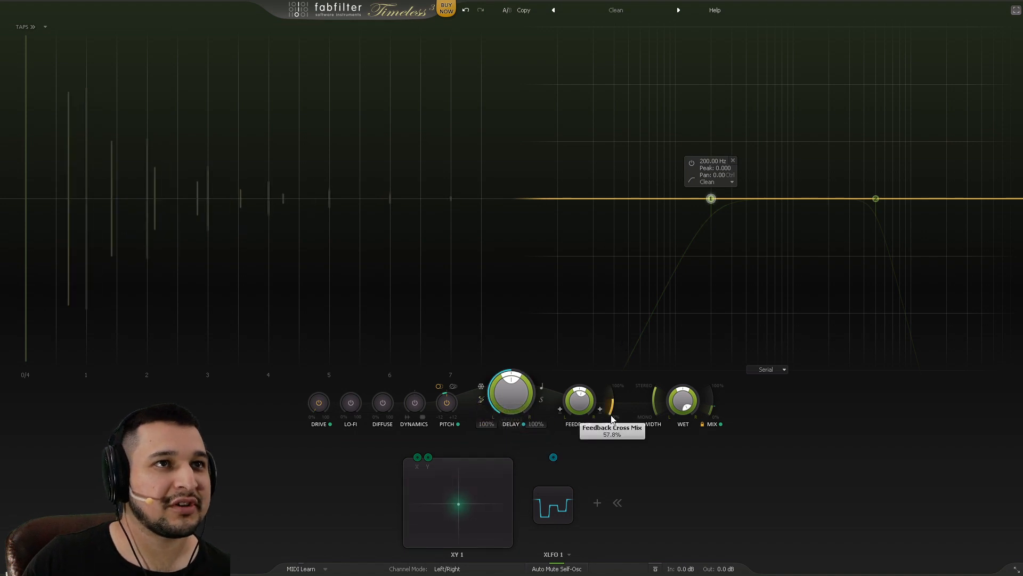
{"action": "left_click_drag", "start_coordinate": [458, 504], "coordinate": [497, 500]}
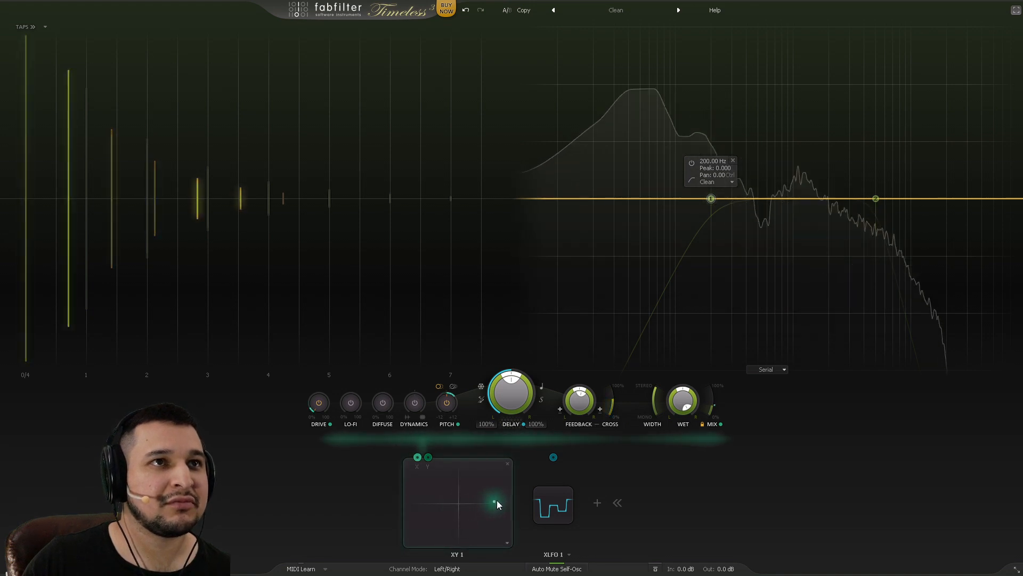
{"action": "left_click", "coordinate": [561, 411]}
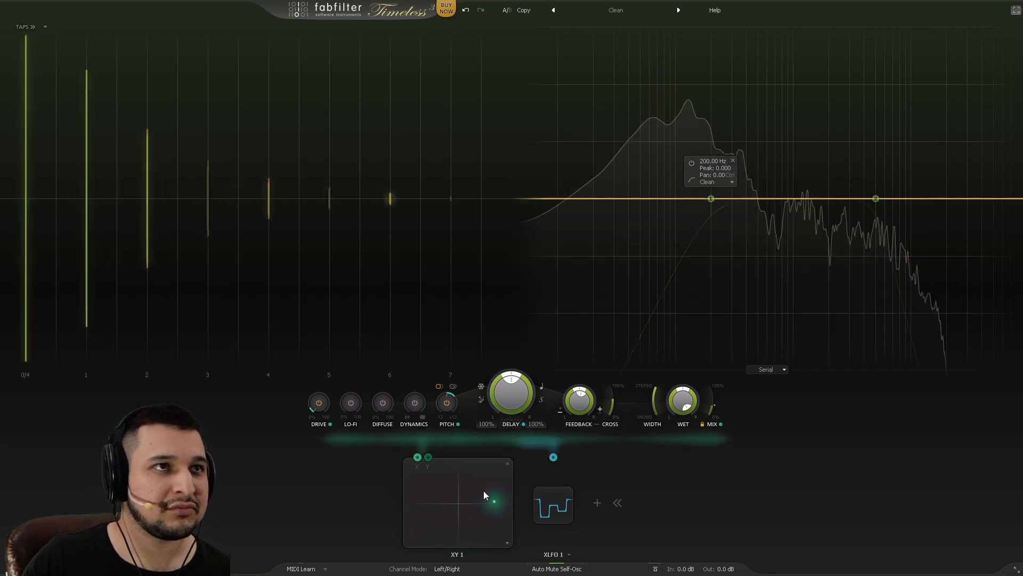
{"action": "left_click_drag", "start_coordinate": [485, 491], "coordinate": [453, 459]}
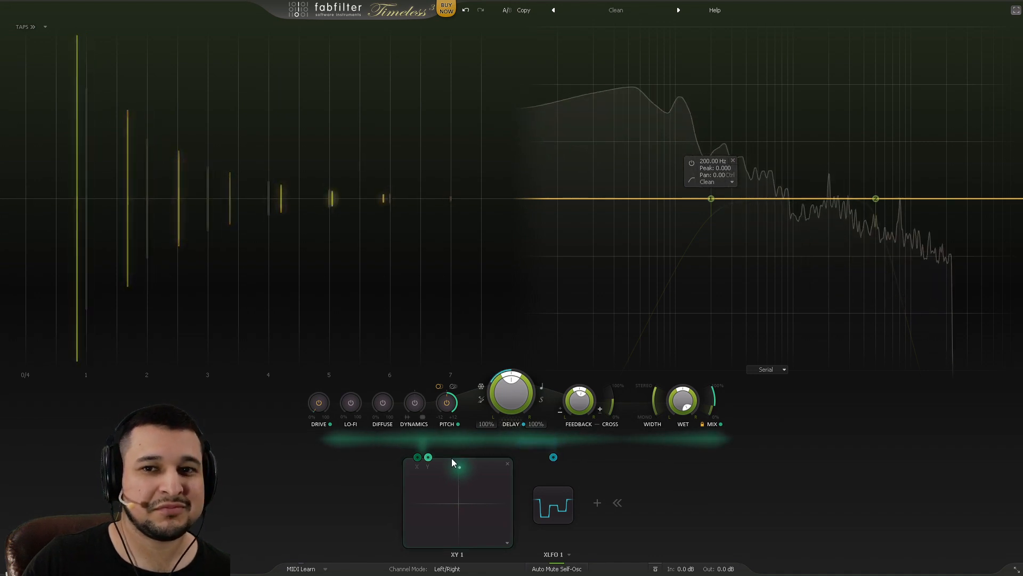
{"action": "mouse_move", "coordinate": [462, 472]}
{"action": "left_mouse_down"}
{"action": "mouse_move", "coordinate": [461, 462]}
{"action": "mouse_move", "coordinate": [469, 477]}
{"action": "left_mouse_up"}
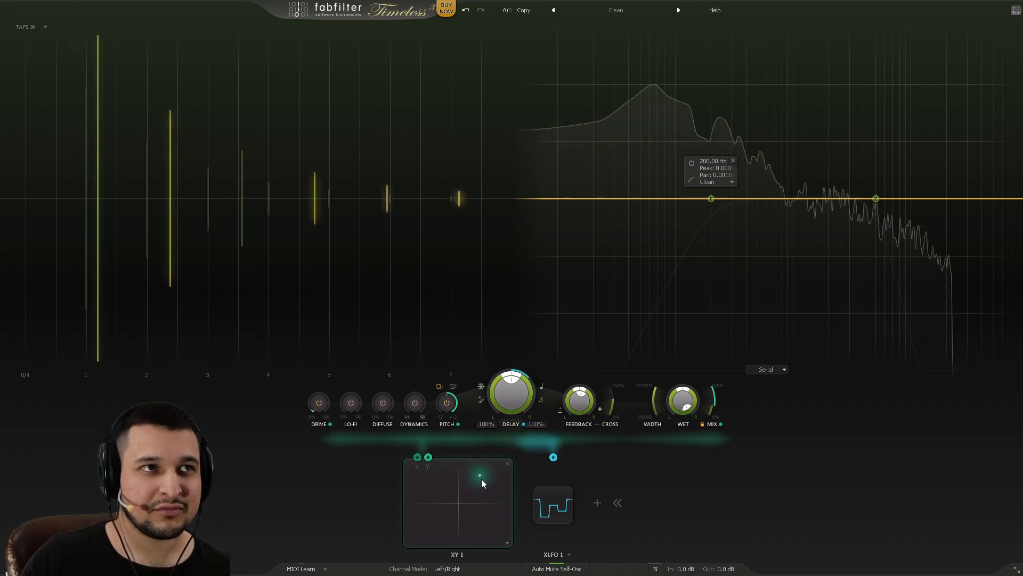
{"action": "left_click_drag", "start_coordinate": [488, 481], "coordinate": [408, 379]}
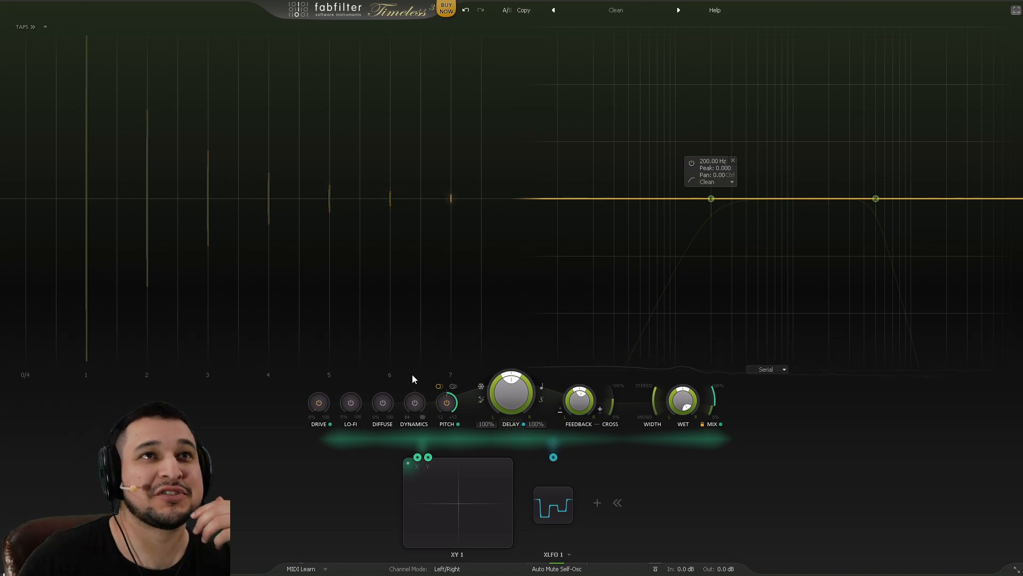
Step: Leave full screen and close the snare's Timeless 3 window
{"action": "left_click", "coordinate": [1016, 11]}
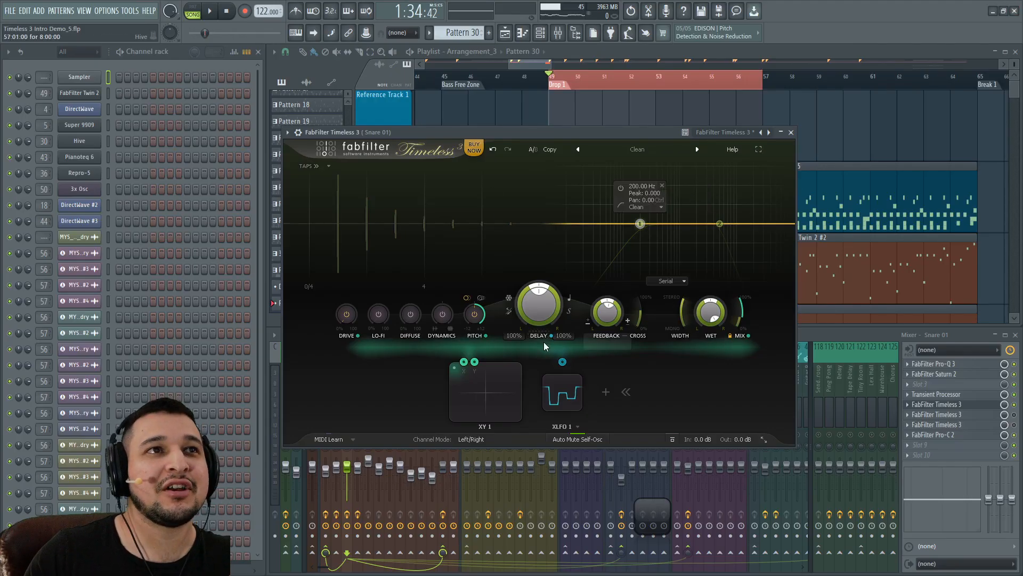
{"action": "left_click", "coordinate": [1016, 411]}
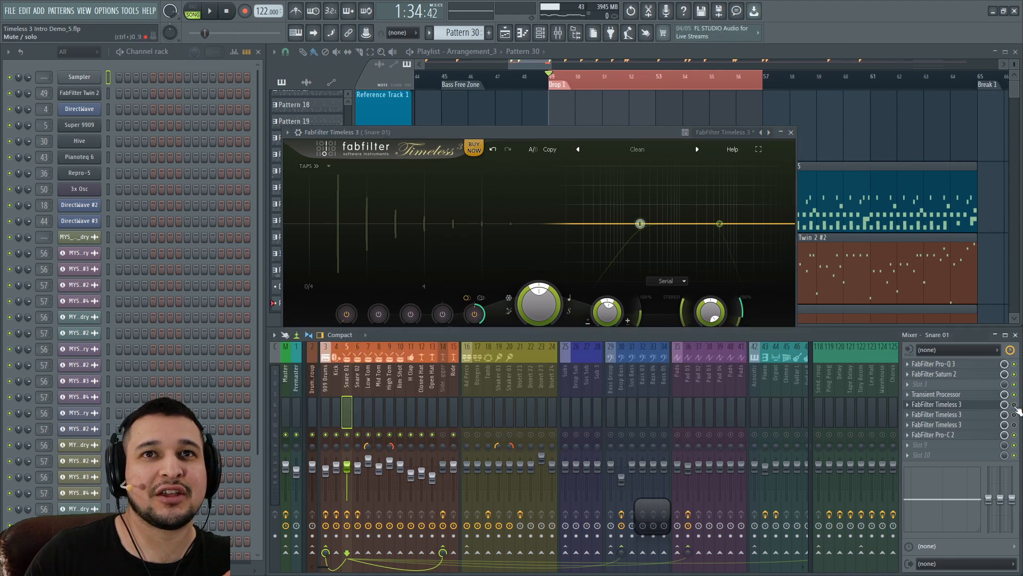
{"action": "left_click", "coordinate": [792, 131]}
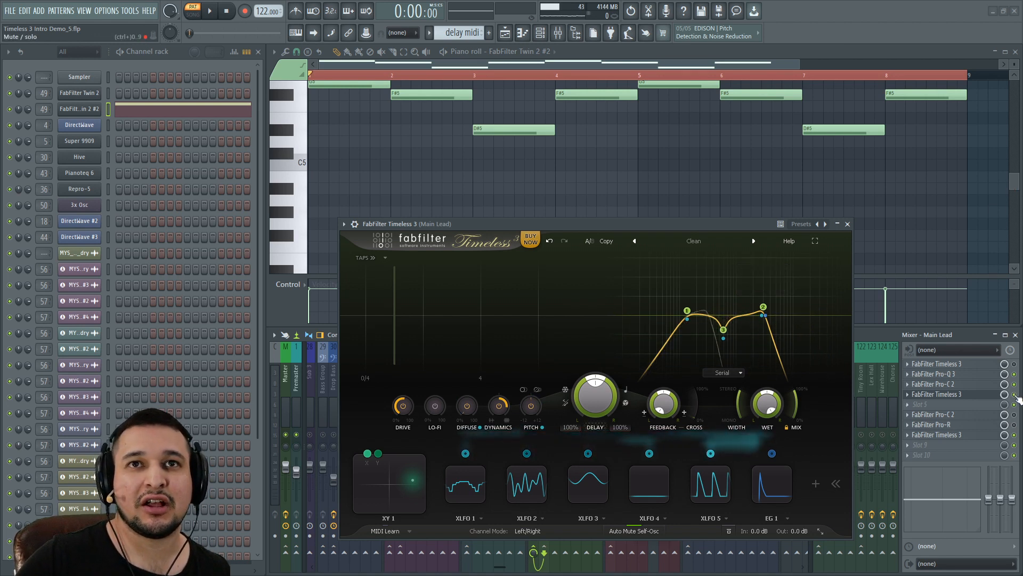
Step: Open the lead's Twin 2 synth and play the lead pattern from the piano roll
{"action": "left_click", "coordinate": [92, 109]}
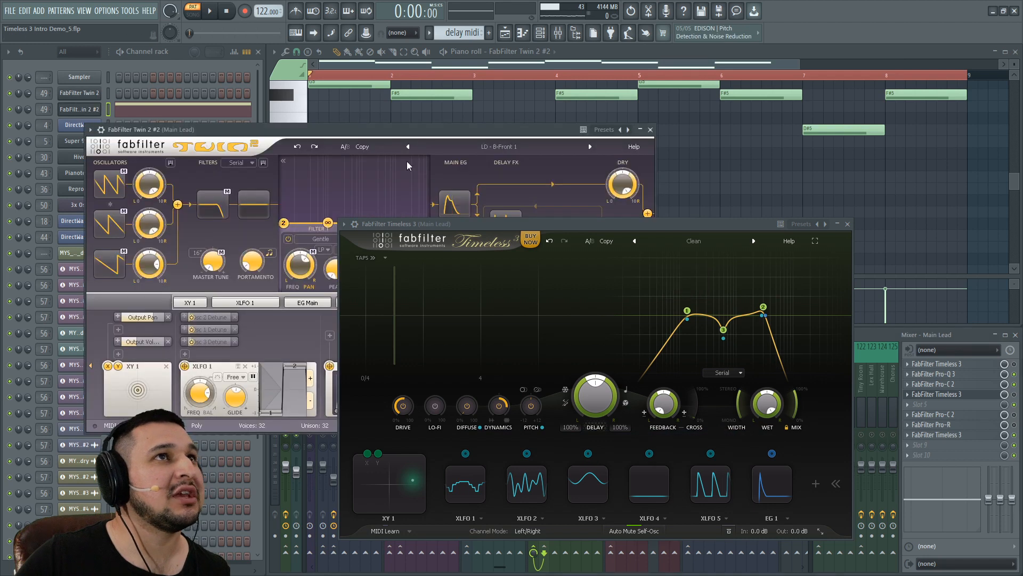
{"action": "left_click", "coordinate": [848, 224]}
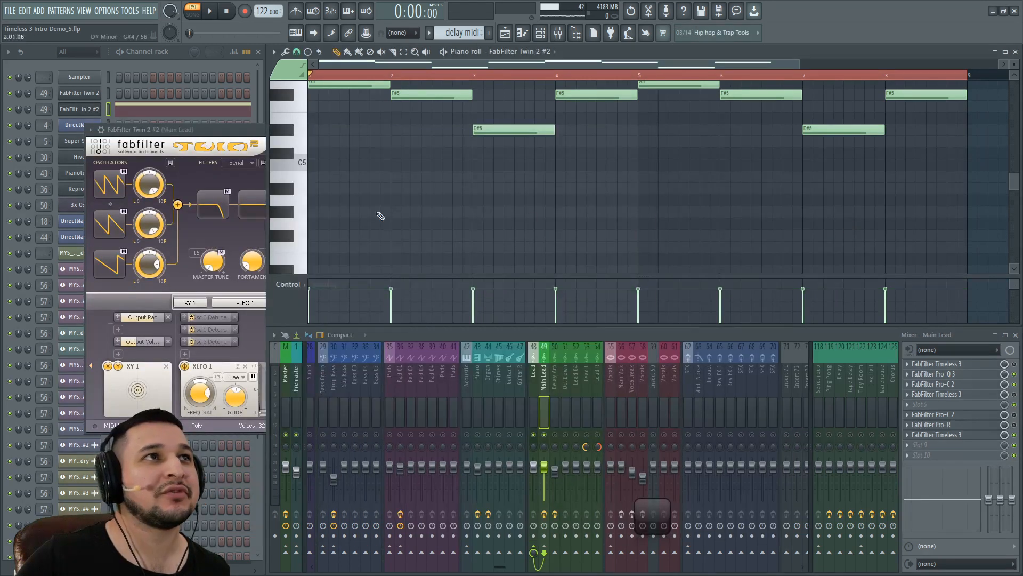
{"action": "left_click", "coordinate": [238, 136]}
{"action": "left_click", "coordinate": [728, 179]}
{"action": "key", "text": "space"}
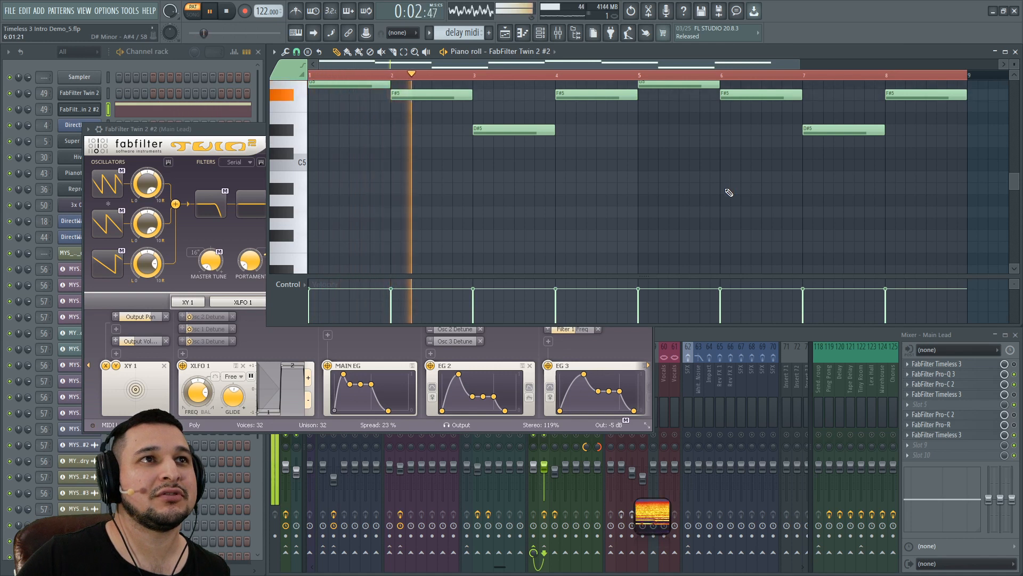
{"action": "scroll", "coordinate": [635, 267], "scroll_direction": "up", "scroll_amount": 5}
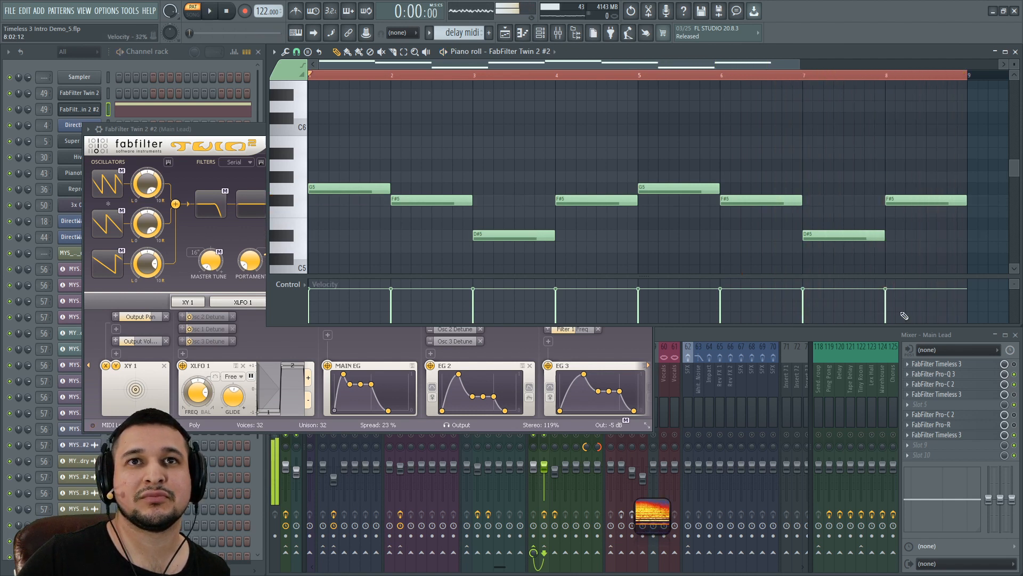
Step: Open the Main Lead's Timeless 3 from the mixer, close Twin 2, and play the lead
{"action": "left_click", "coordinate": [1015, 395]}
{"action": "left_click", "coordinate": [972, 395]}
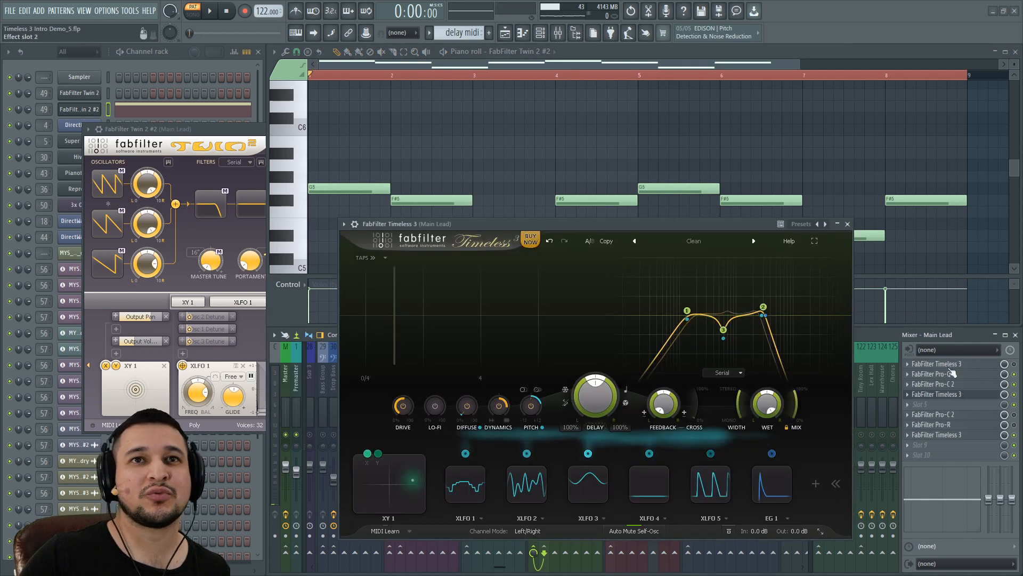
{"action": "left_click", "coordinate": [232, 131]}
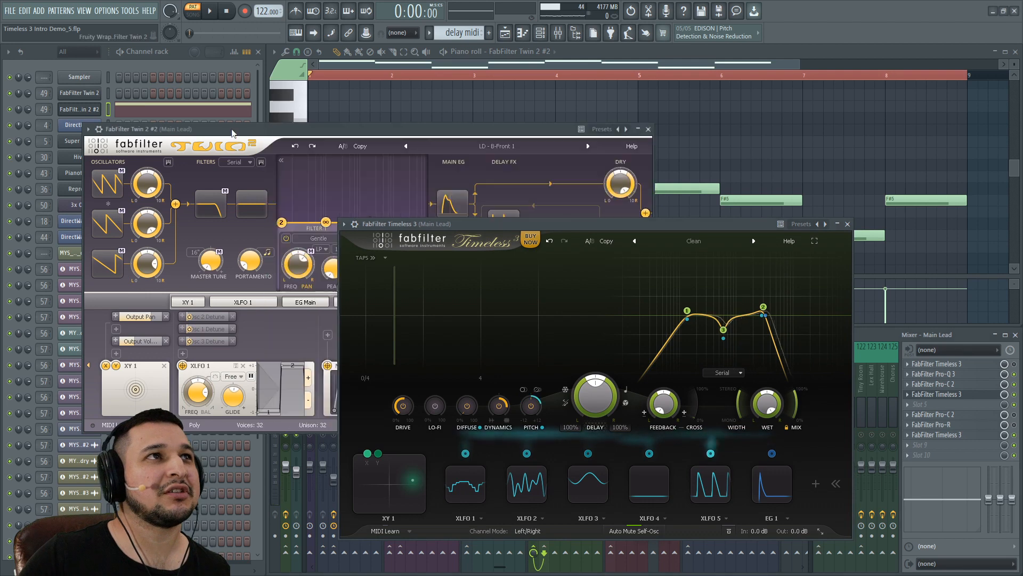
{"action": "left_click", "coordinate": [648, 130]}
{"action": "key", "text": "space"}
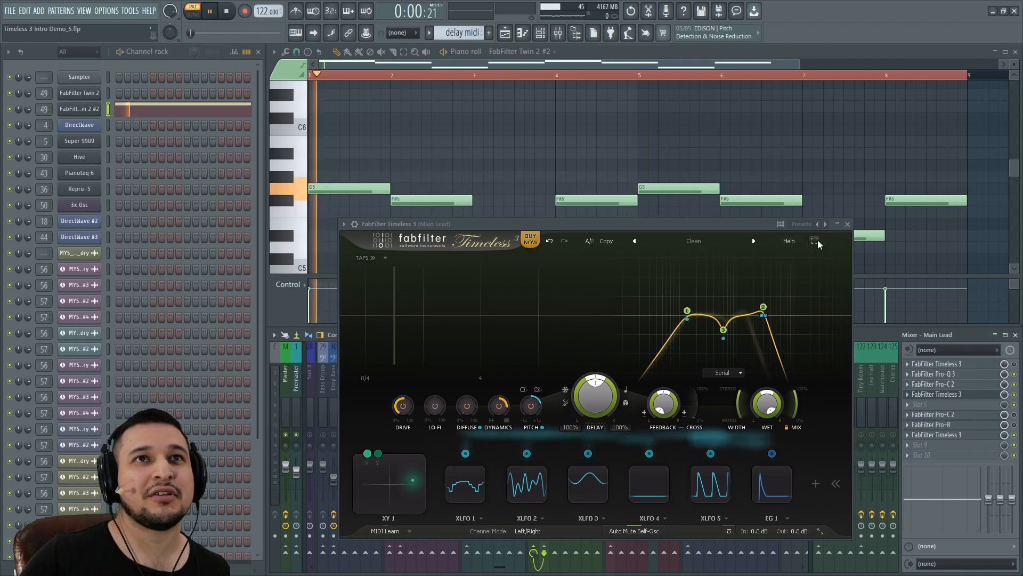
Step: Toggle the Main Lead's Timeless 3 out of full screen, stop playback, then show it full screen again
{"action": "left_click", "coordinate": [816, 241]}
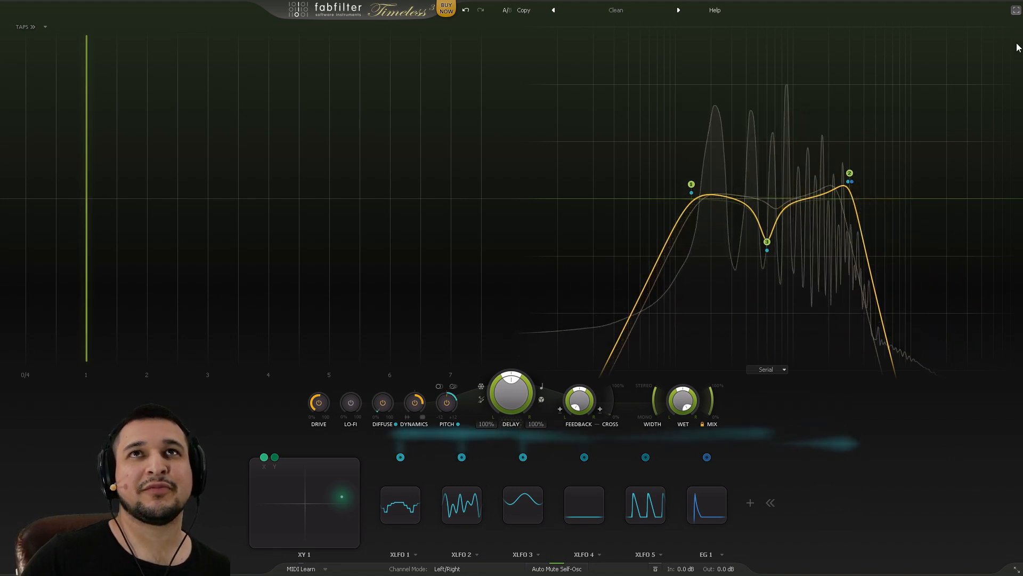
{"action": "left_click", "coordinate": [1017, 10]}
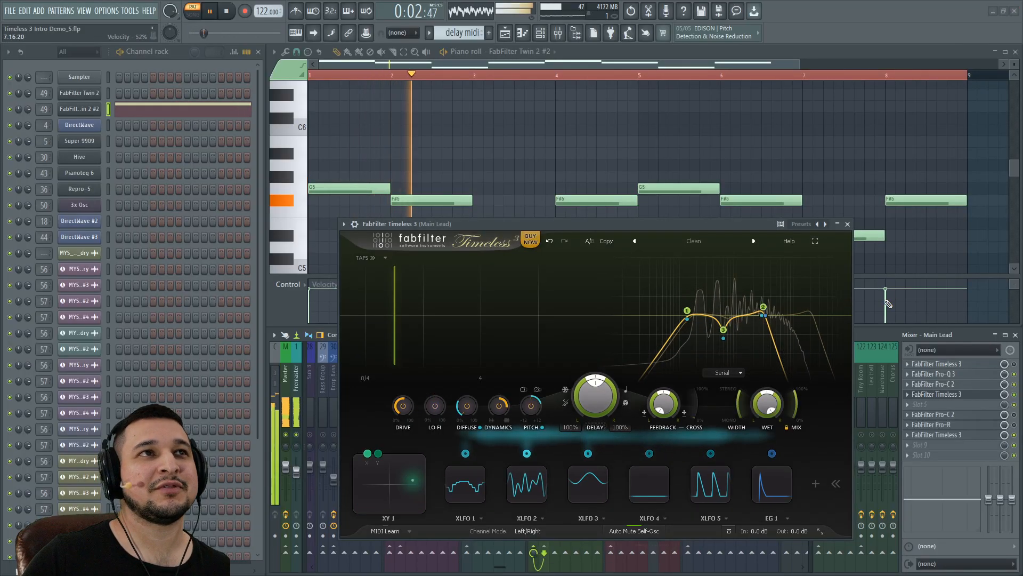
{"action": "key", "text": "space"}
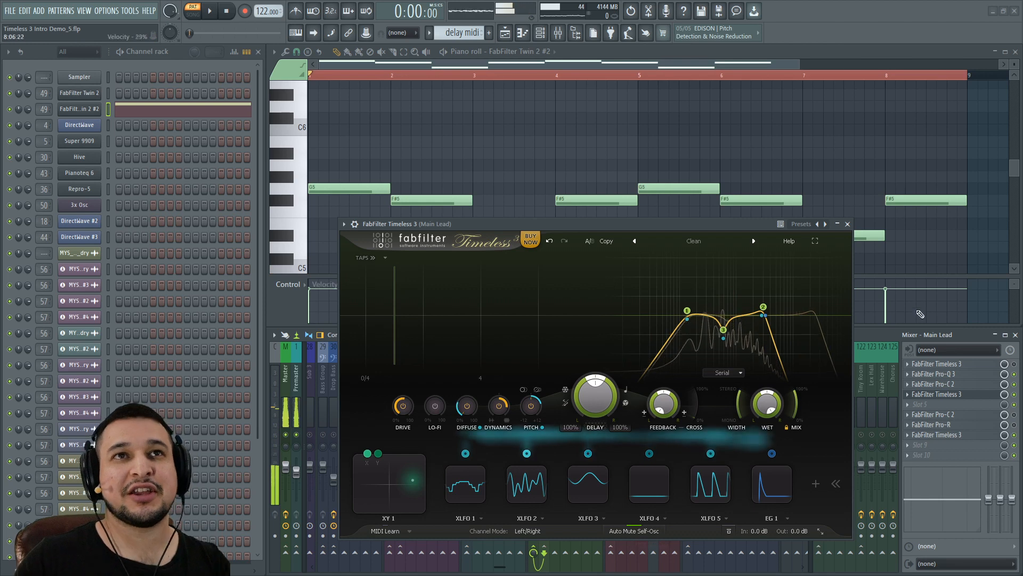
{"action": "left_click", "coordinate": [816, 242]}
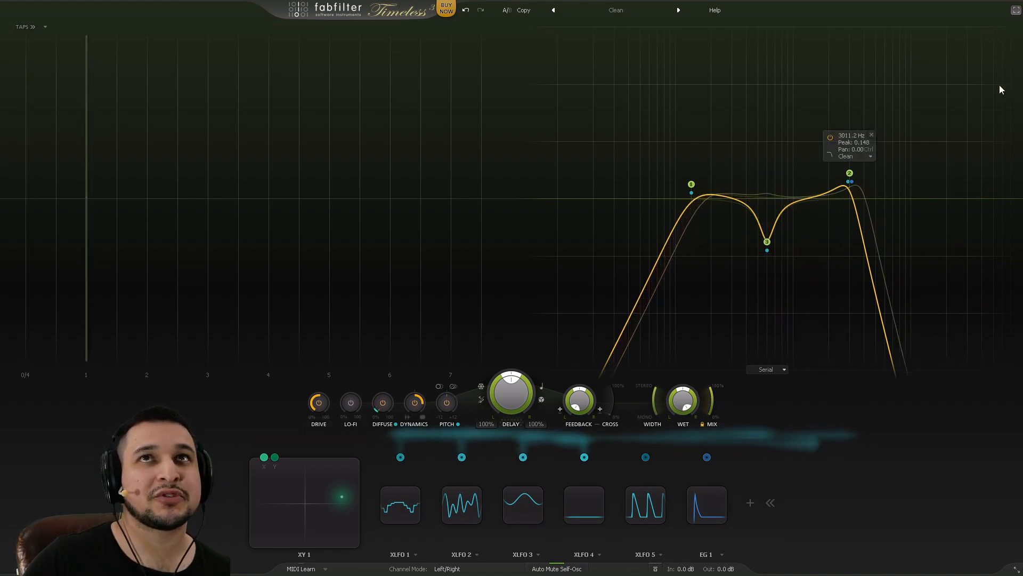
Step: Check the piano roll outside full screen, then return Timeless 3 to full screen
{"action": "left_click", "coordinate": [1015, 10]}
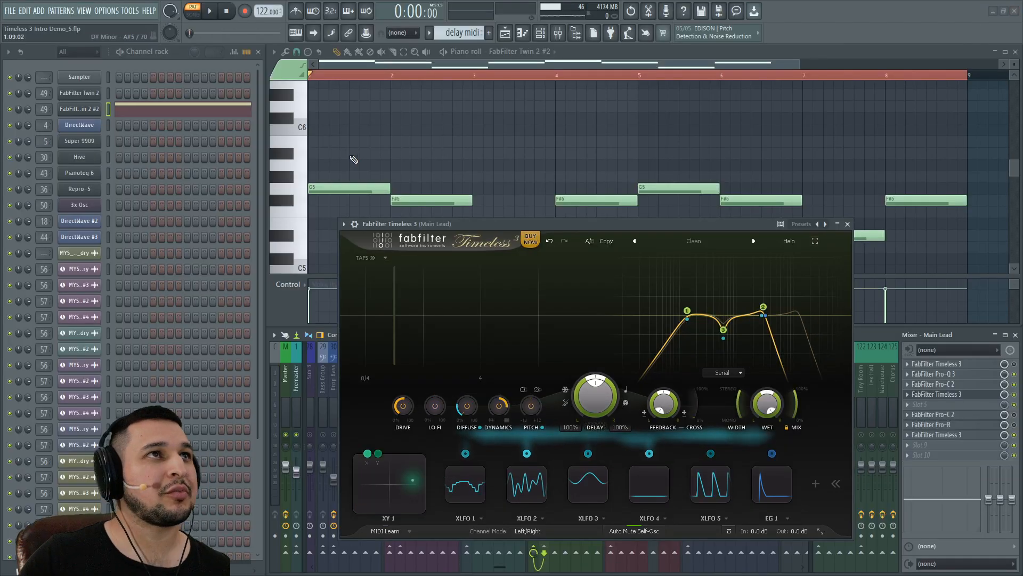
{"action": "scroll", "coordinate": [354, 159], "scroll_direction": "down", "scroll_amount": 3}
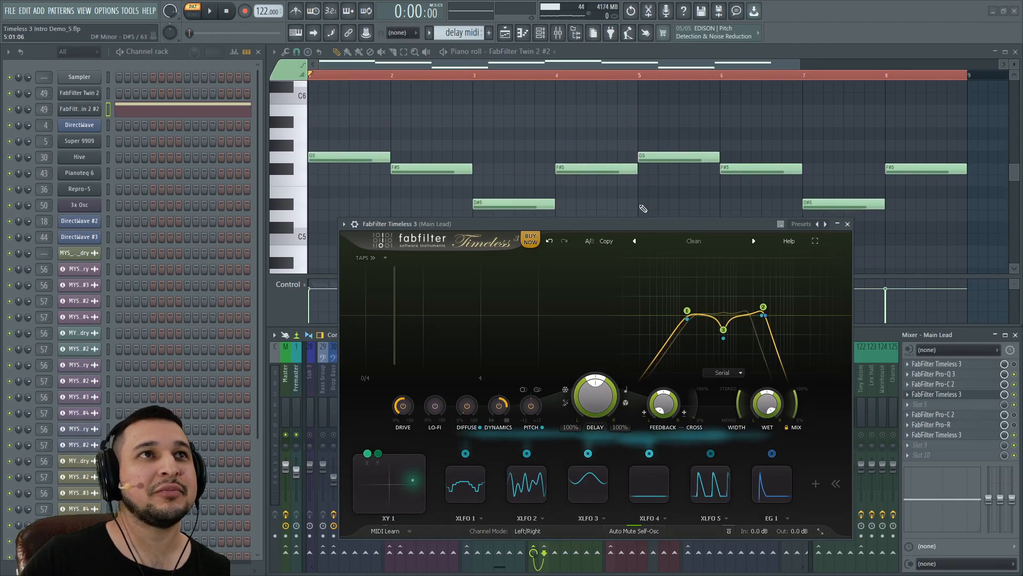
{"action": "scroll", "coordinate": [423, 176], "scroll_direction": "down", "scroll_amount": 3}
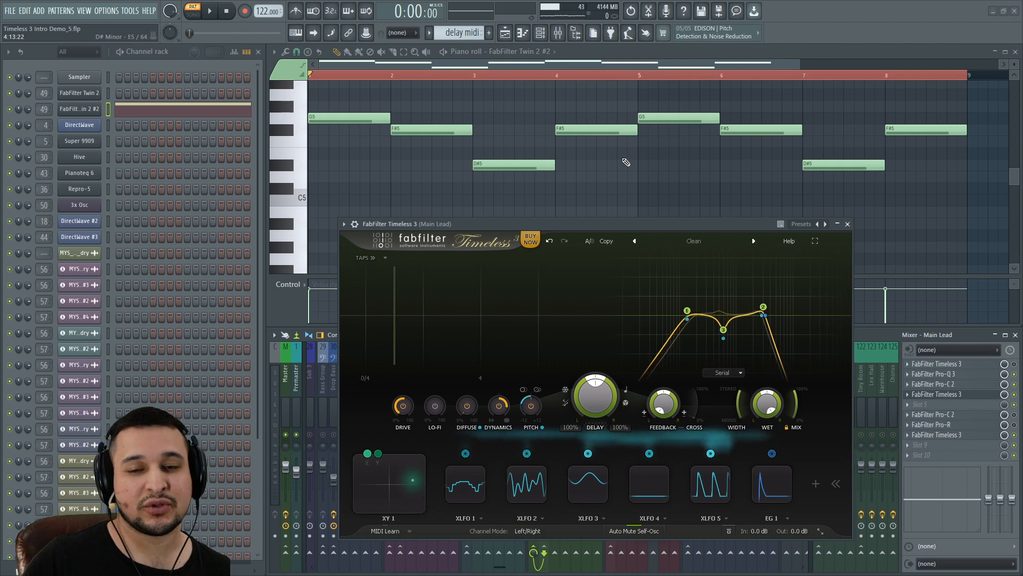
{"action": "left_click", "coordinate": [815, 241]}
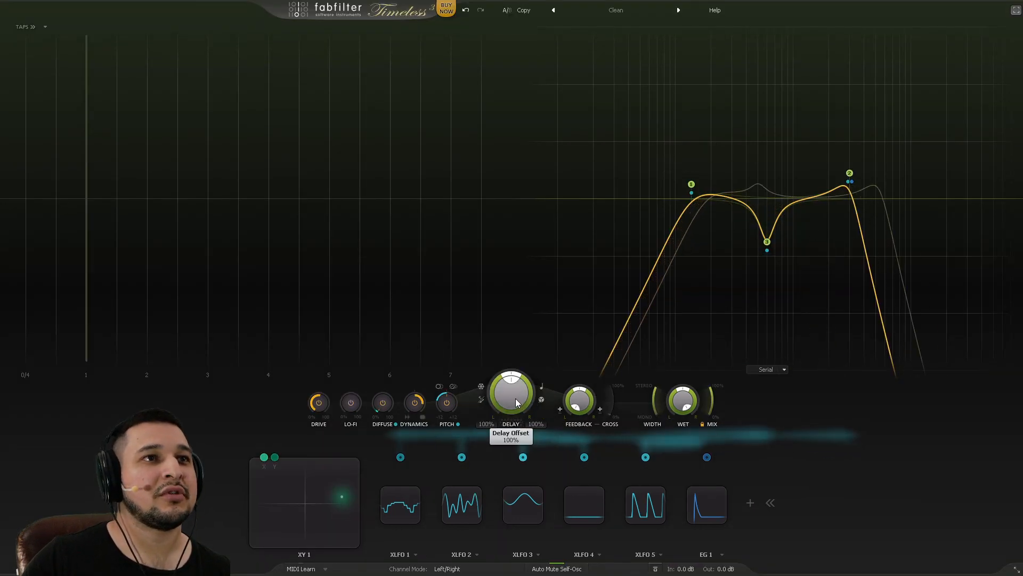
Step: Sync the Timeless 3 delay time to 1/2 Note
{"action": "left_click", "coordinate": [542, 385]}
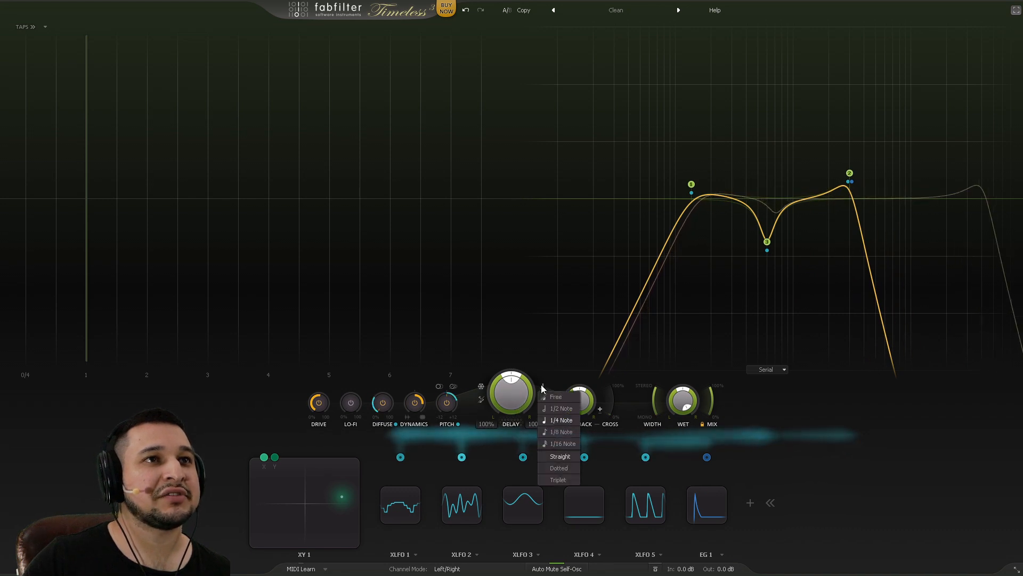
{"action": "left_click", "coordinate": [565, 411]}
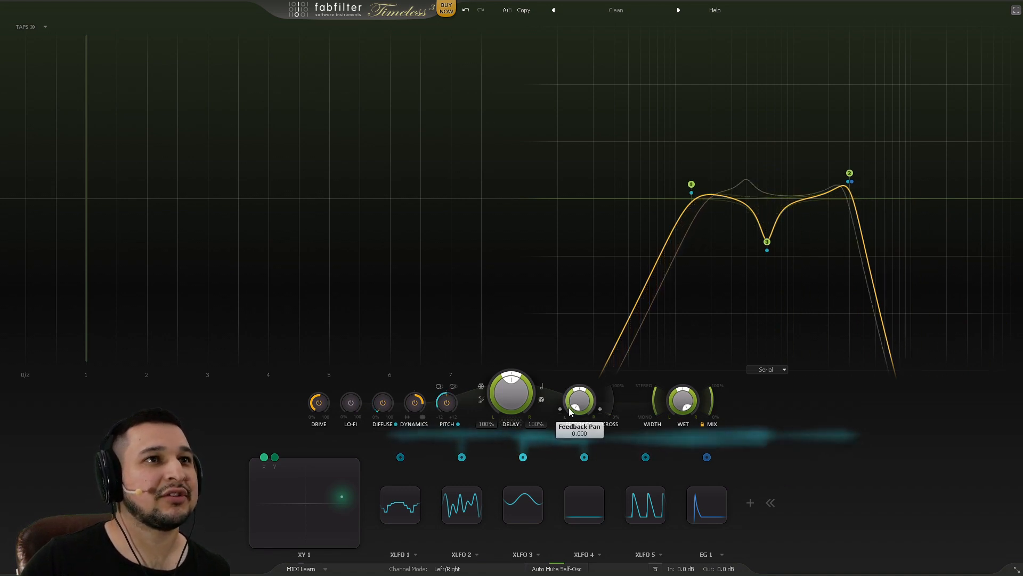
{"action": "left_click", "coordinate": [543, 387]}
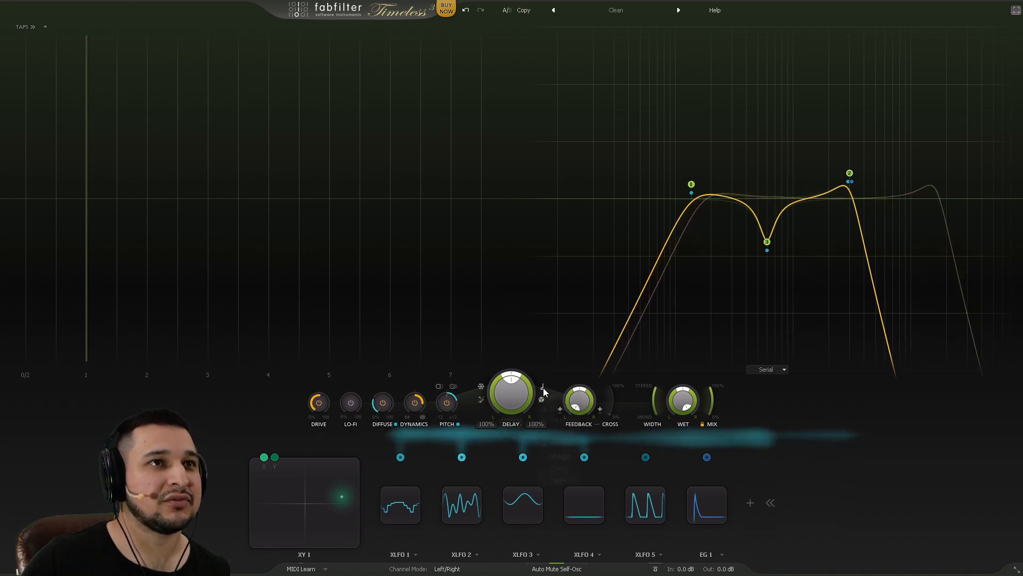
{"action": "left_click", "coordinate": [816, 451]}
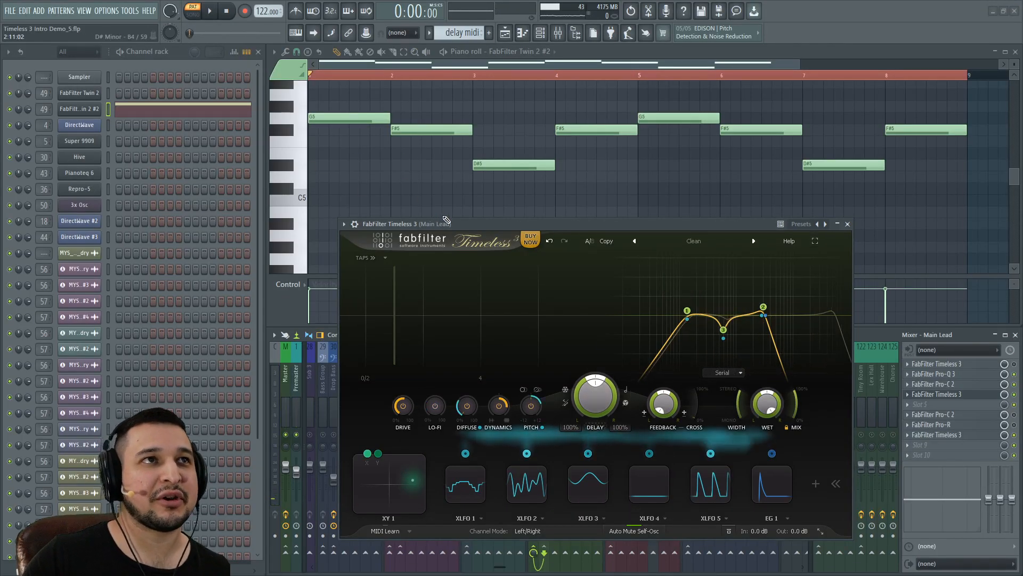
Step: Audition the lead, then change the delay sync to 1/4 Note
{"action": "left_click_drag", "start_coordinate": [447, 220], "coordinate": [452, 220]}
{"action": "key", "text": "space"}
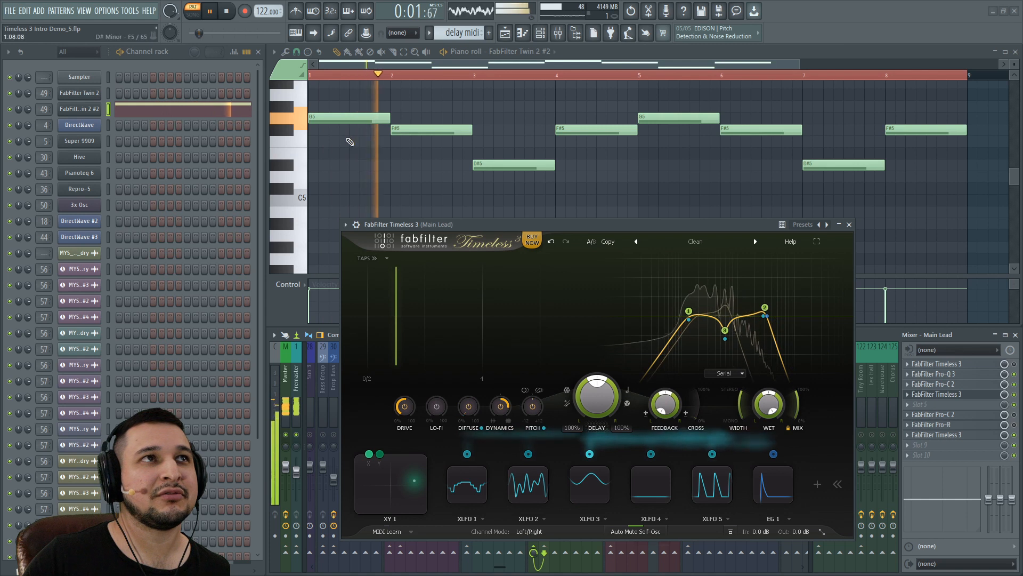
{"action": "key", "text": "space"}
{"action": "left_click", "coordinate": [629, 390]}
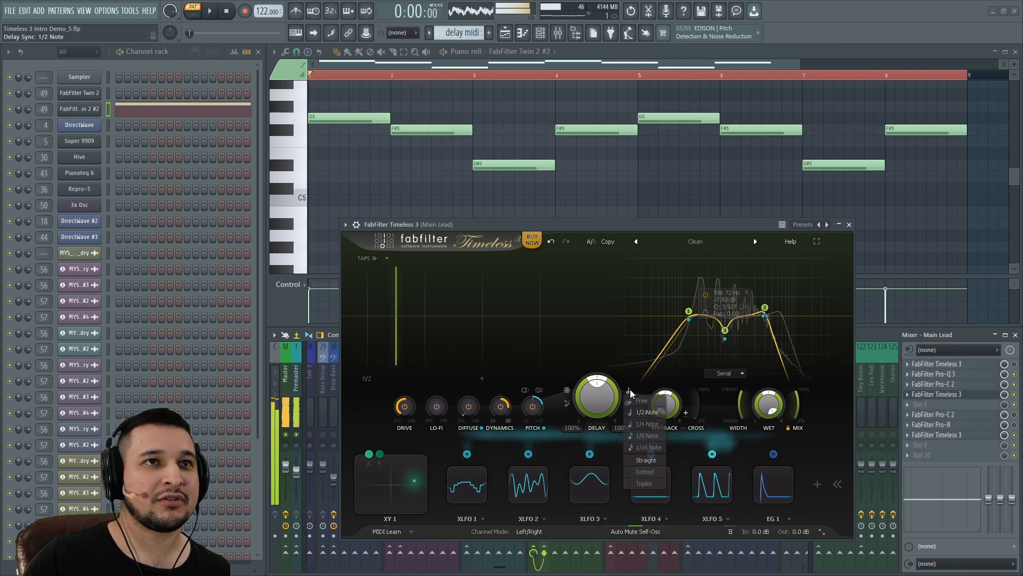
{"action": "left_click", "coordinate": [654, 419]}
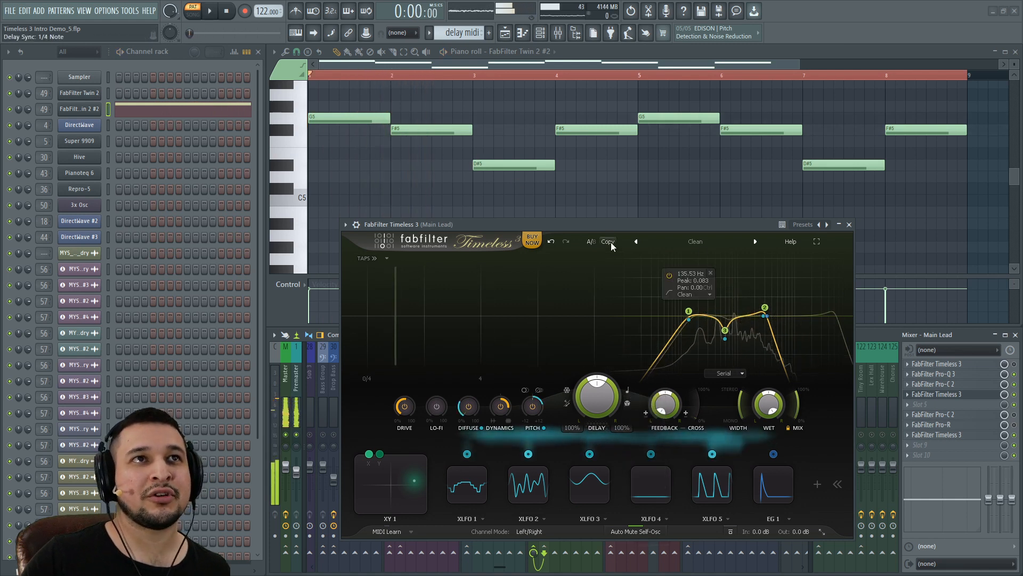
Step: Play the lead twice to hear the 1/4-note delay
{"action": "key", "text": "space"}
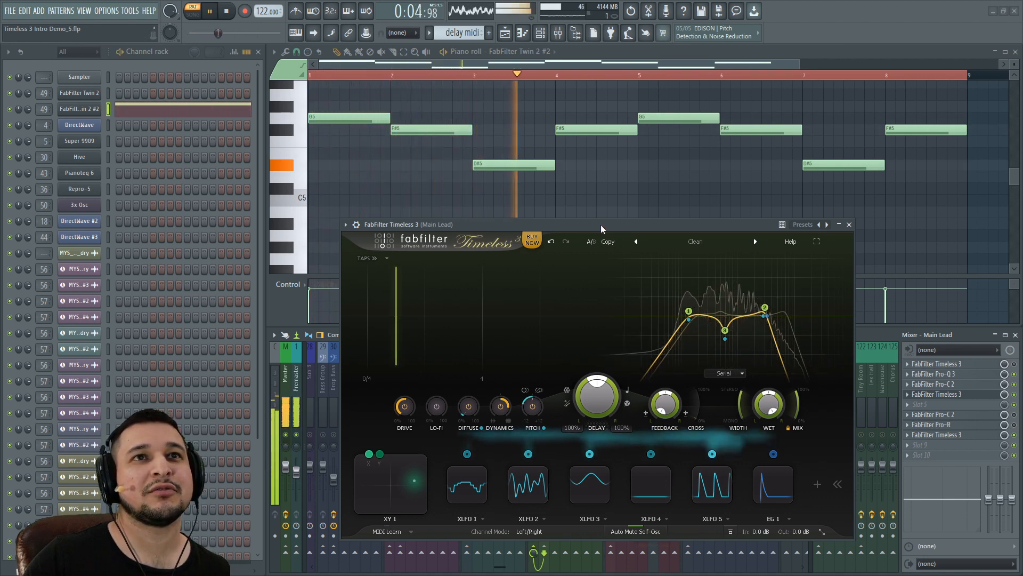
{"action": "key", "text": "space"}
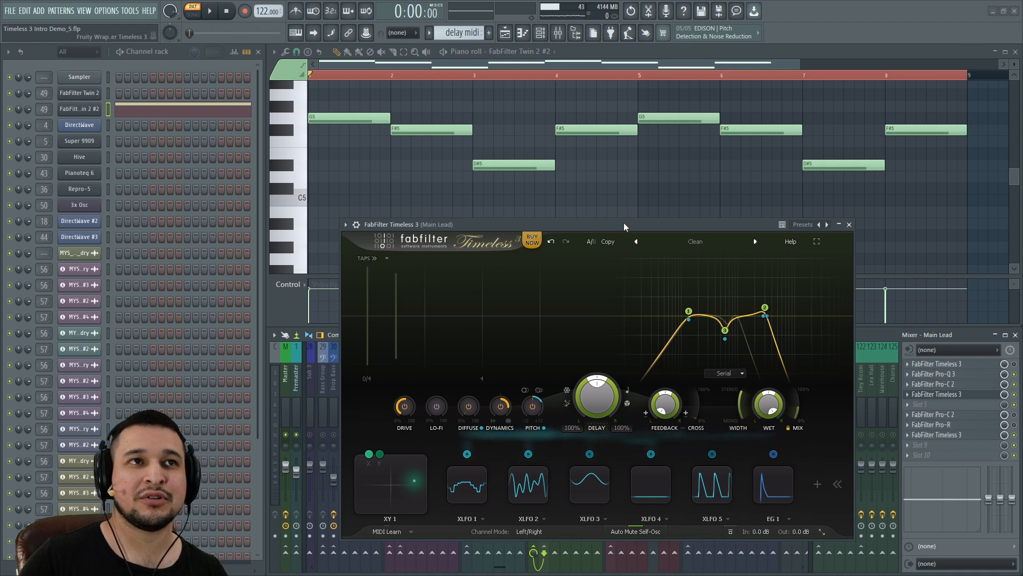
{"action": "key", "text": "space"}
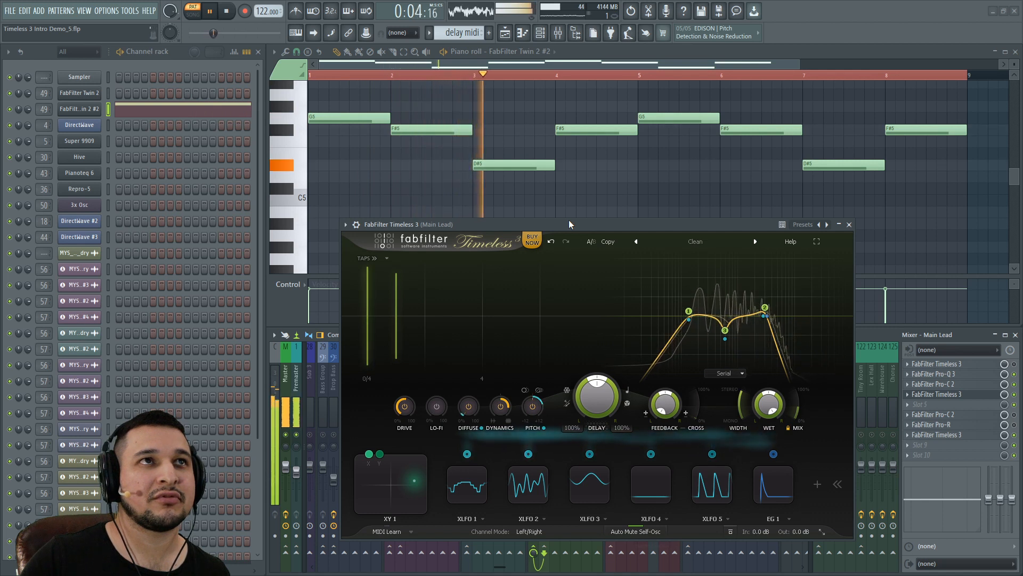
{"action": "key", "text": "space"}
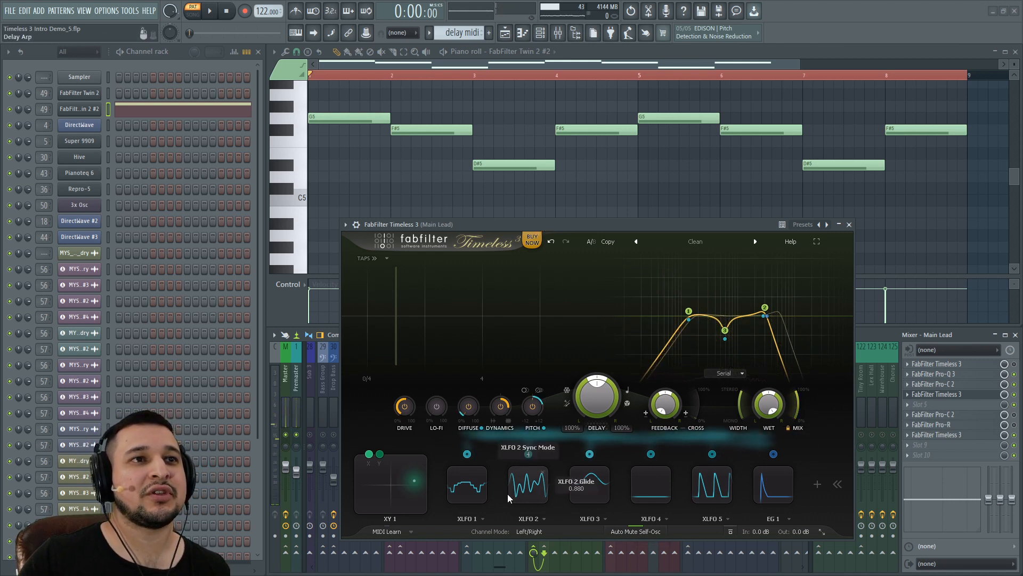
Step: Expand XLFO 1 and play the lead to hear its modulation
{"action": "left_click", "coordinate": [469, 486]}
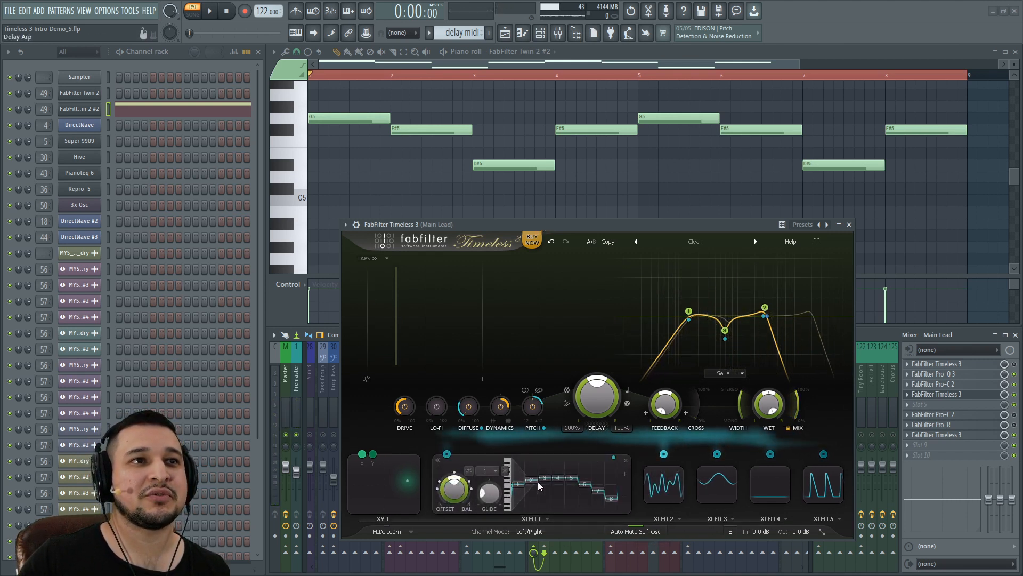
{"action": "key", "text": "space"}
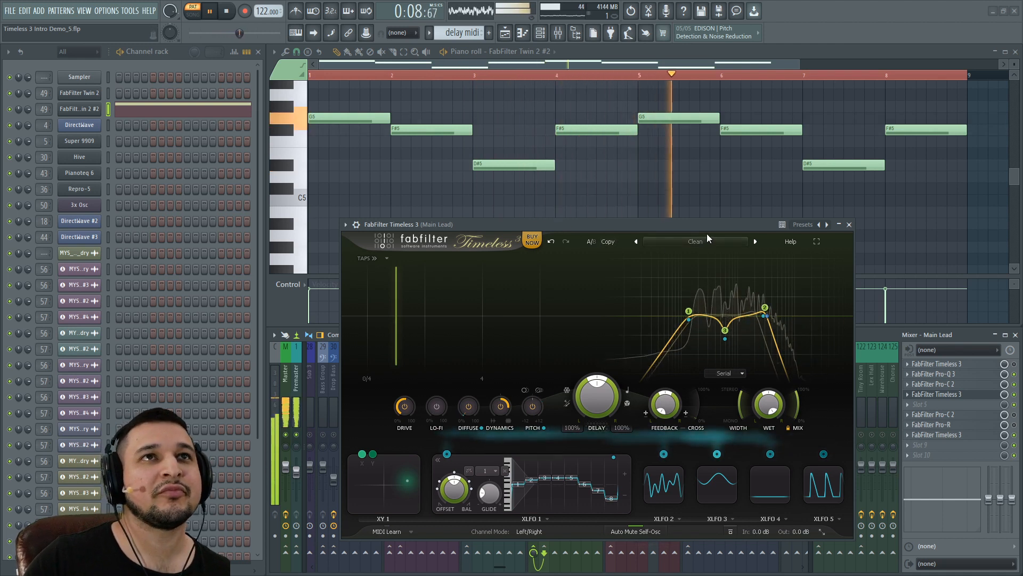
{"action": "key", "text": "space"}
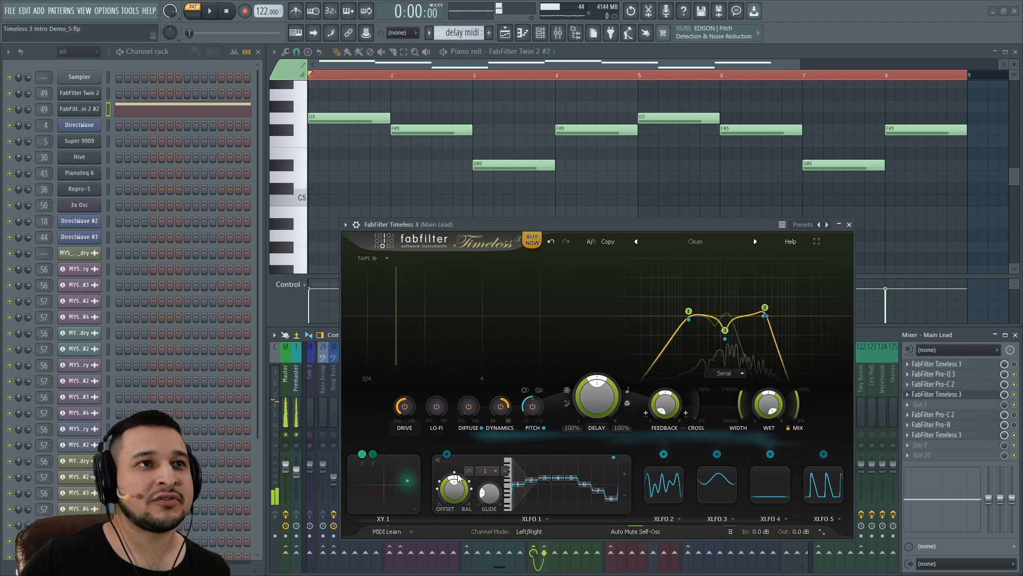
Step: Route XLFO 1 onto the band 3 EQ notch and show Timeless 3 full screen
{"action": "mouse_move", "coordinate": [448, 457]}
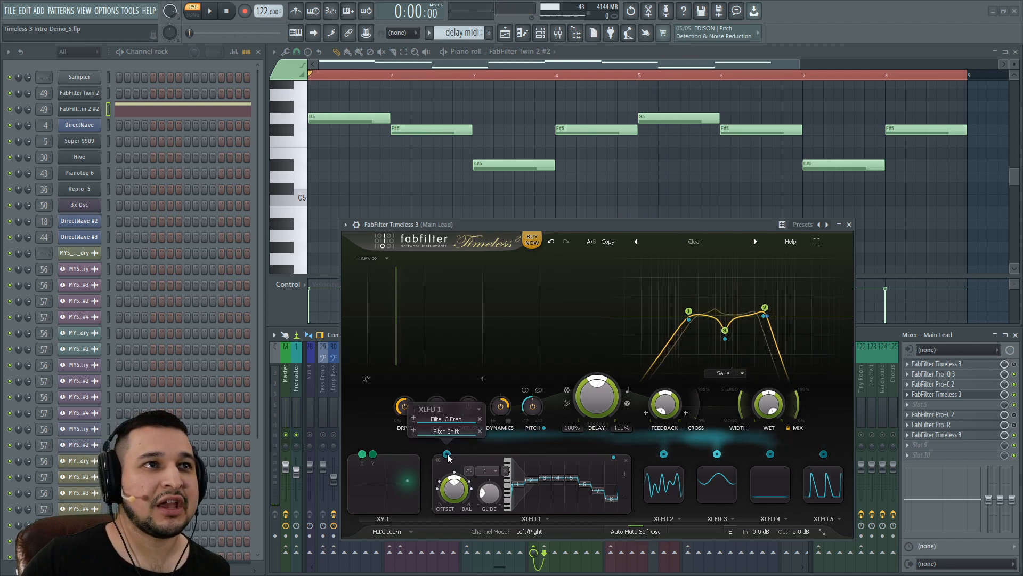
{"action": "left_click_drag", "start_coordinate": [447, 457], "coordinate": [737, 373]}
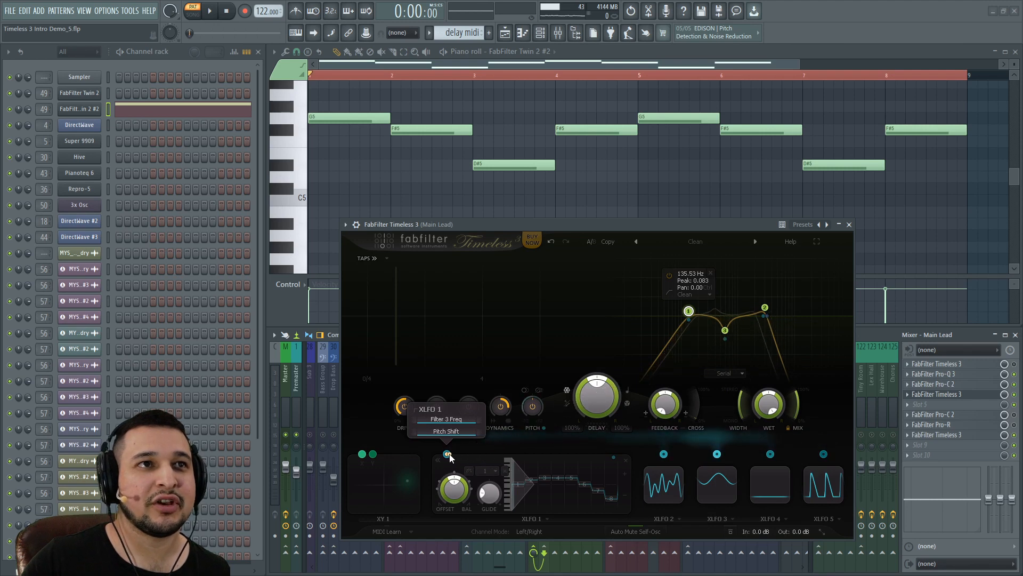
{"action": "left_click_drag", "start_coordinate": [449, 457], "coordinate": [449, 456]}
{"action": "key", "text": "Return"}
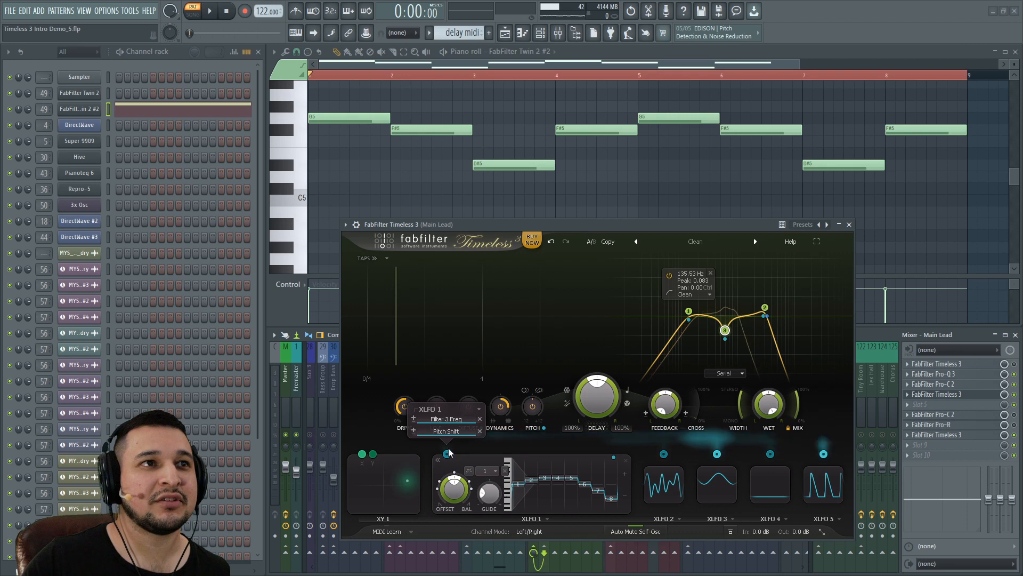
{"action": "left_click_drag", "start_coordinate": [448, 457], "coordinate": [722, 289]}
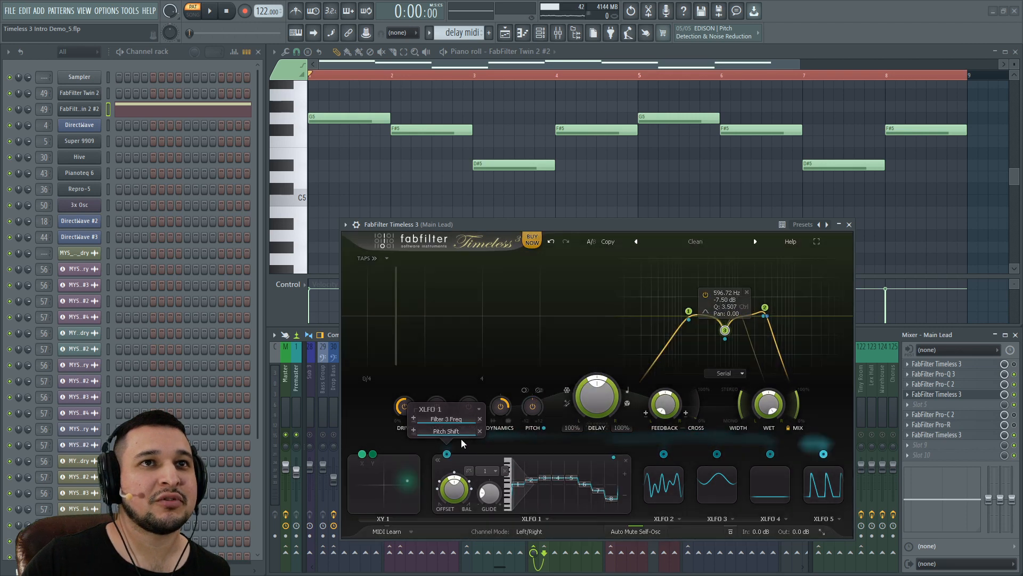
{"action": "left_click", "coordinate": [817, 241]}
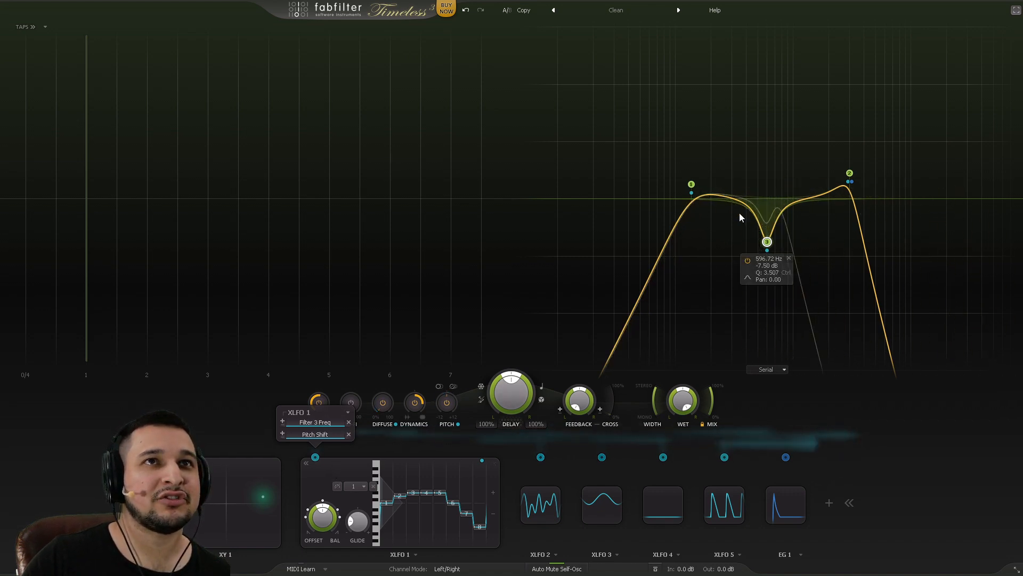
{"action": "mouse_move", "coordinate": [769, 245]}
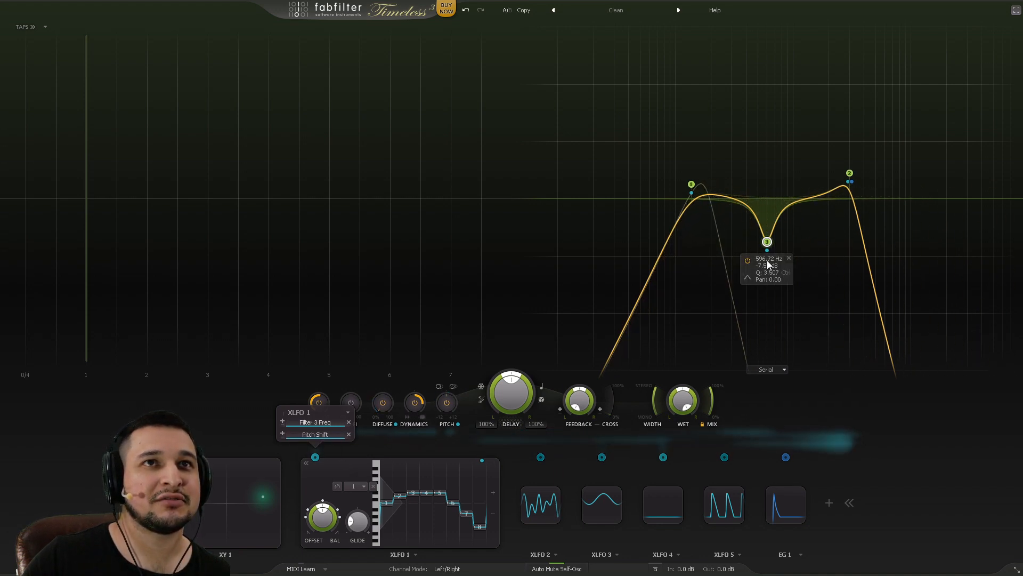
{"action": "left_click", "coordinate": [357, 484]}
{"action": "left_click", "coordinate": [382, 402]}
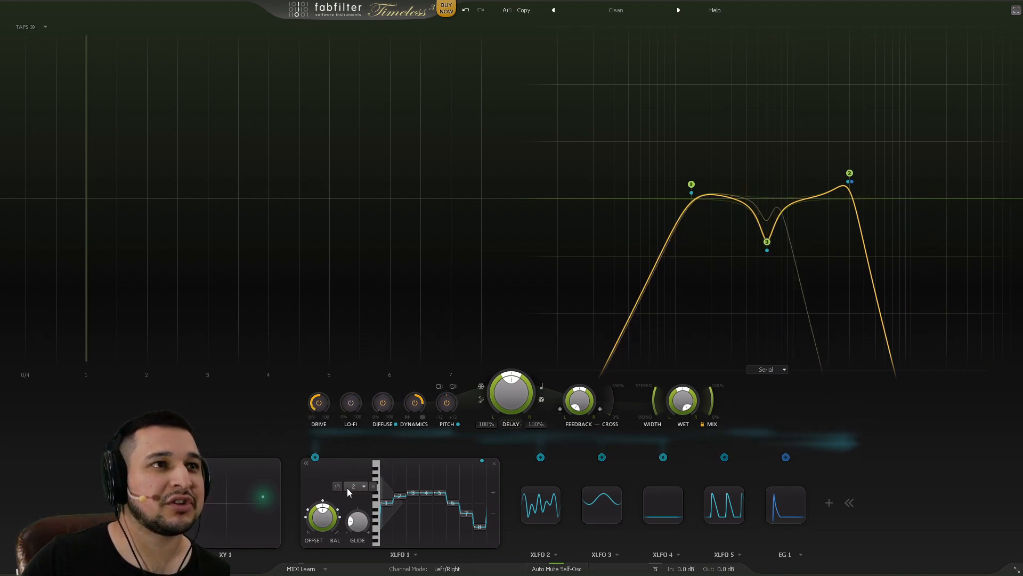
{"action": "left_click", "coordinate": [353, 484]}
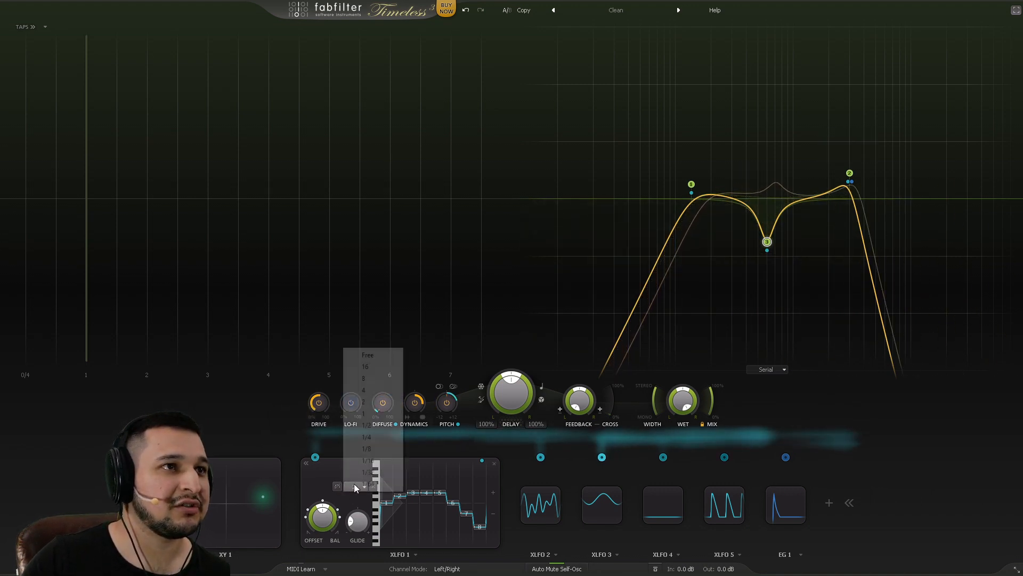
{"action": "left_click", "coordinate": [322, 472]}
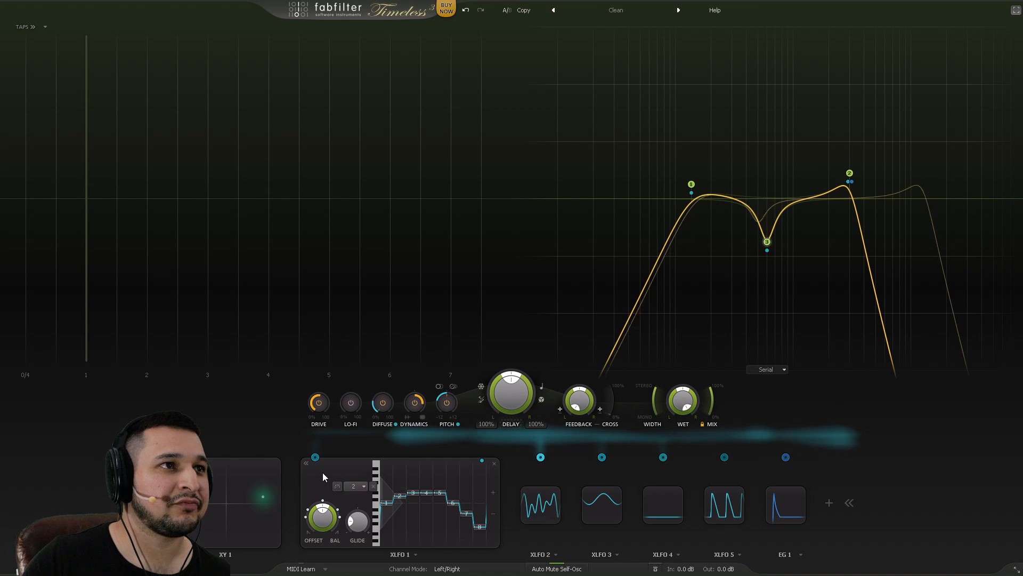
{"action": "left_click", "coordinate": [903, 467]}
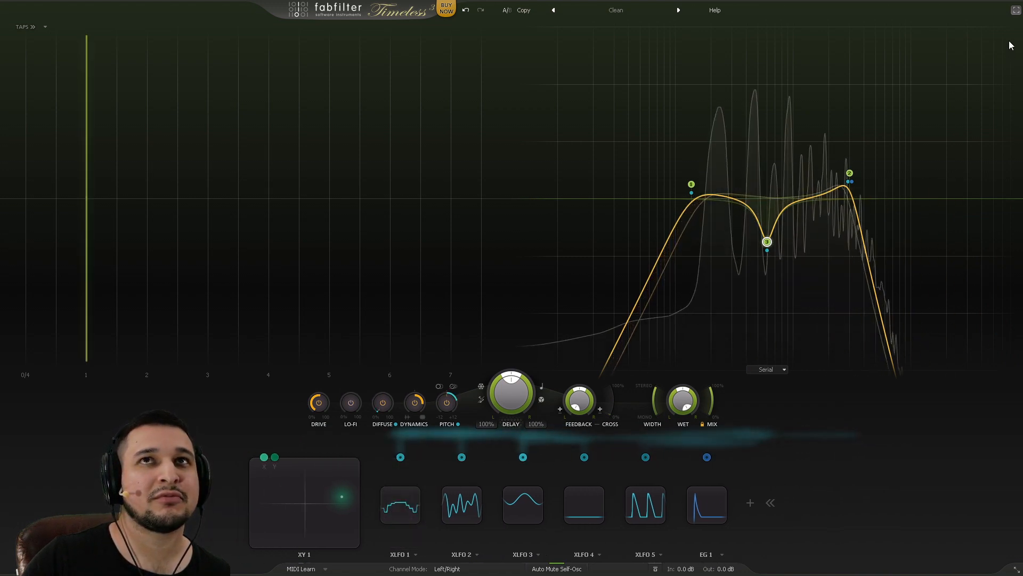
{"action": "left_click", "coordinate": [401, 505]}
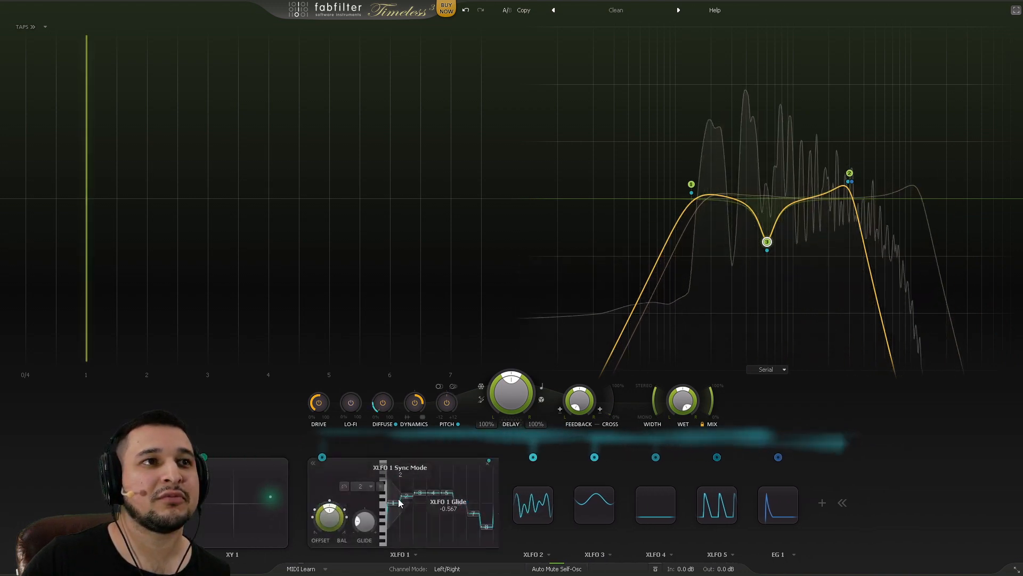
{"action": "left_click", "coordinate": [359, 489]}
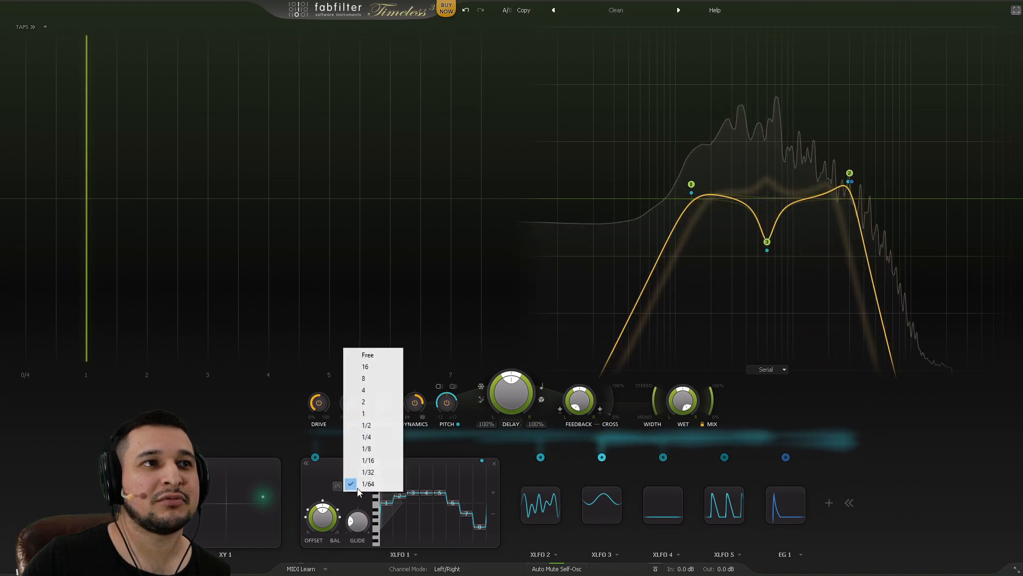
{"action": "left_click", "coordinate": [378, 412]}
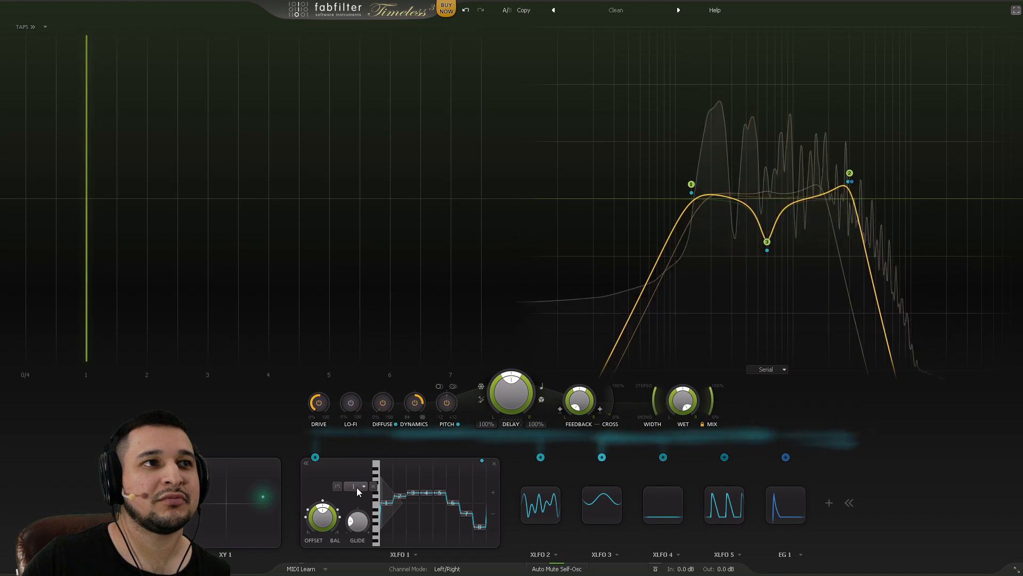
{"action": "left_click", "coordinate": [356, 488]}
{"action": "left_click", "coordinate": [374, 424]}
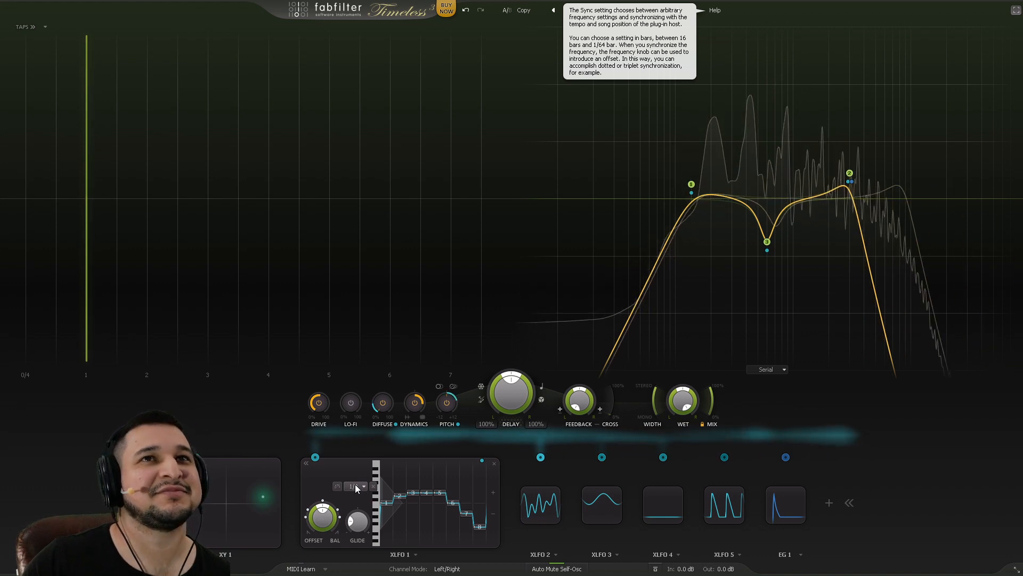
{"action": "left_click", "coordinate": [355, 484]}
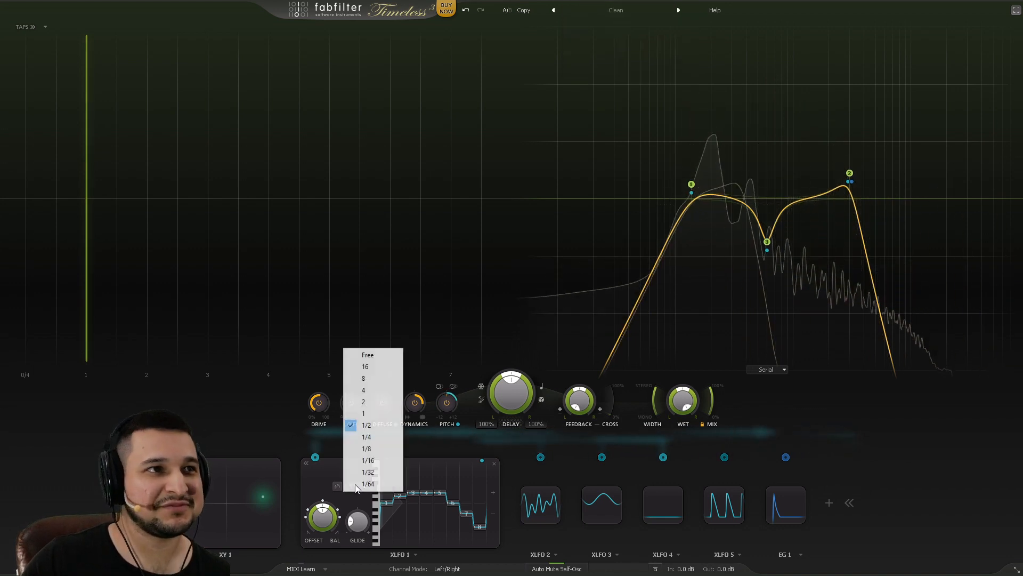
{"action": "left_click", "coordinate": [372, 389]}
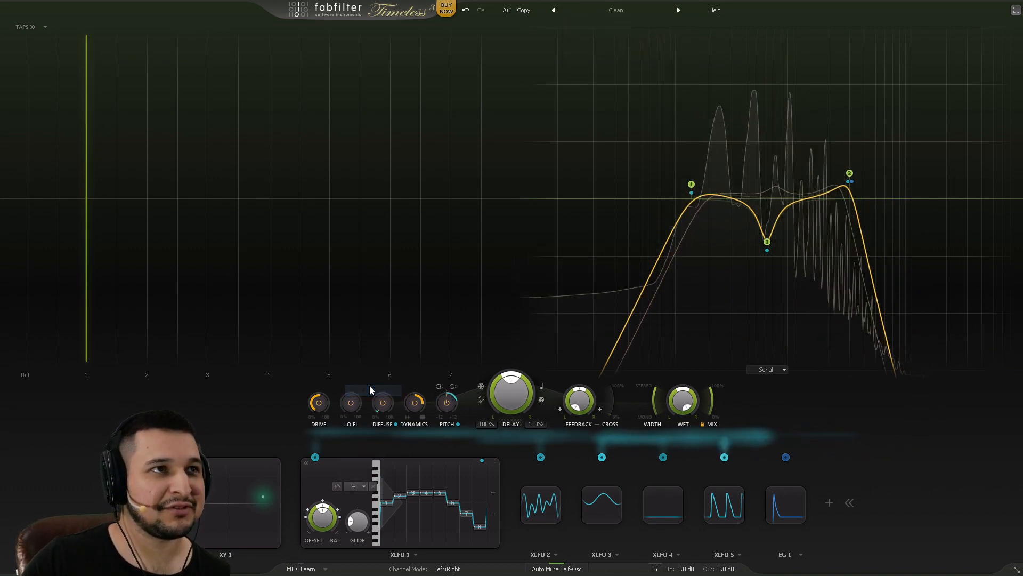
{"action": "left_click", "coordinate": [359, 486]}
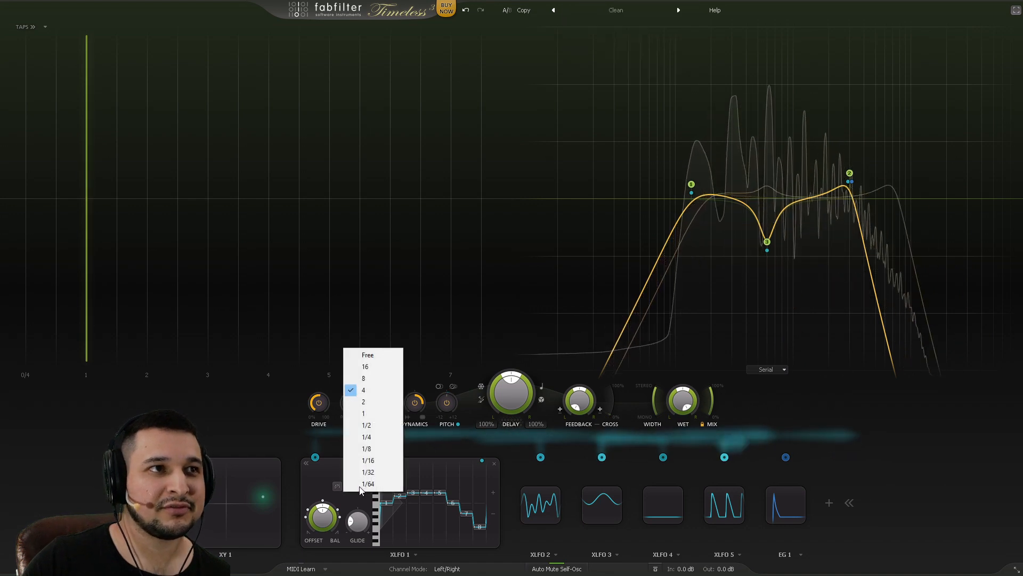
{"action": "left_click", "coordinate": [368, 415]}
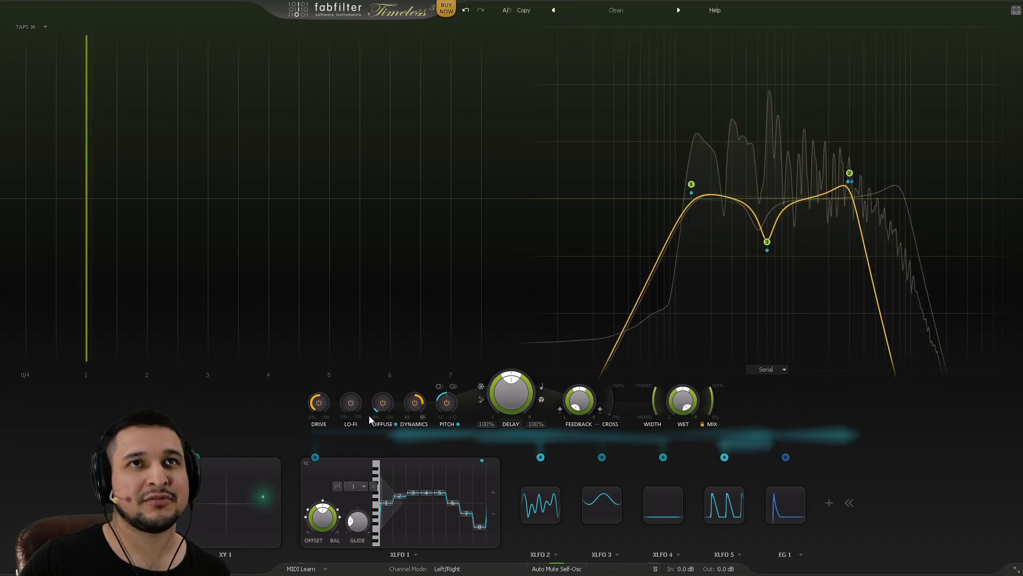
{"action": "mouse_move", "coordinate": [385, 401]}
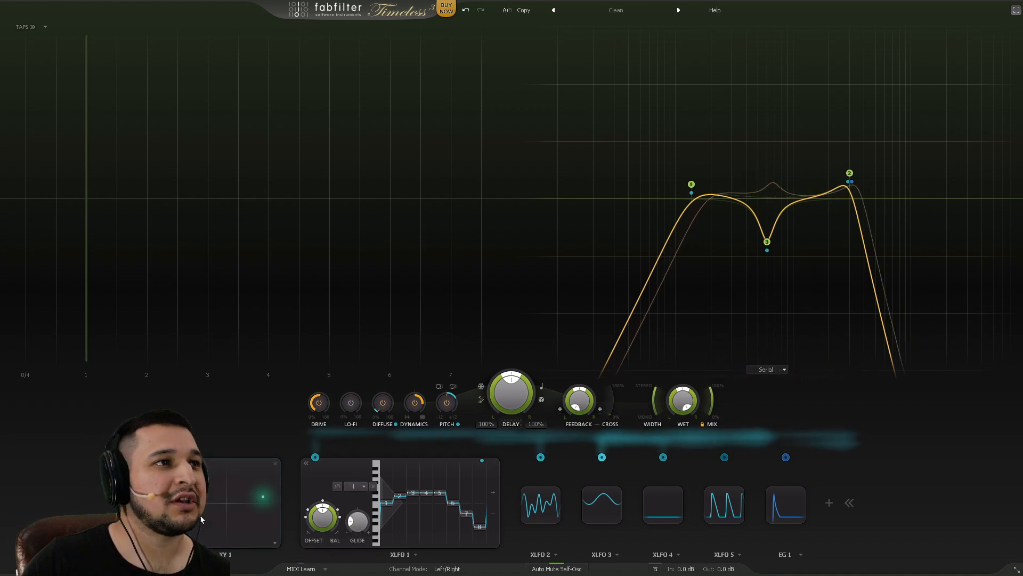
Step: Expand XLFO 2's editor, start playback, and switch on Timeless 3's Diffuse module
{"action": "left_click", "coordinate": [540, 511]}
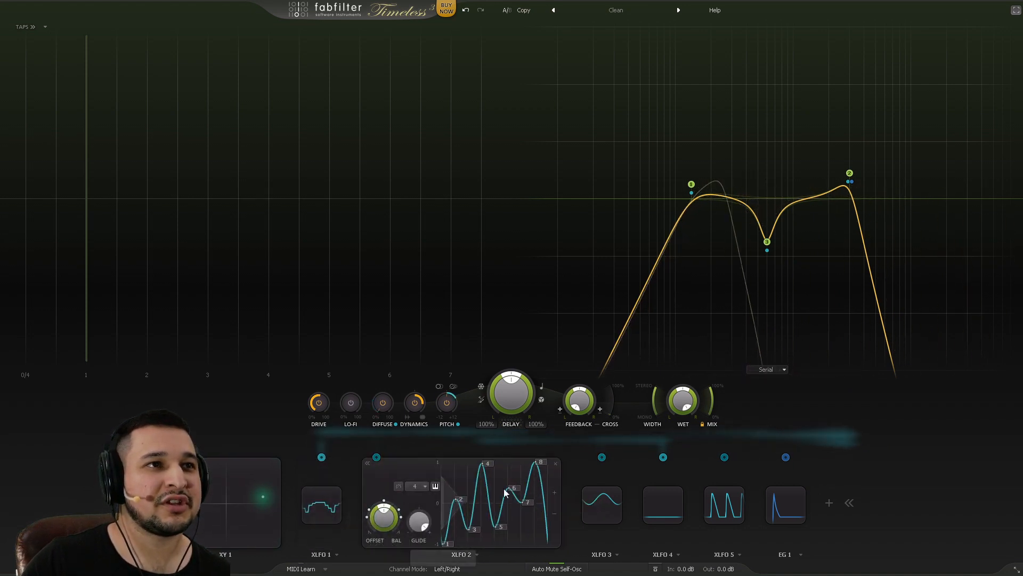
{"action": "mouse_move", "coordinate": [377, 457]}
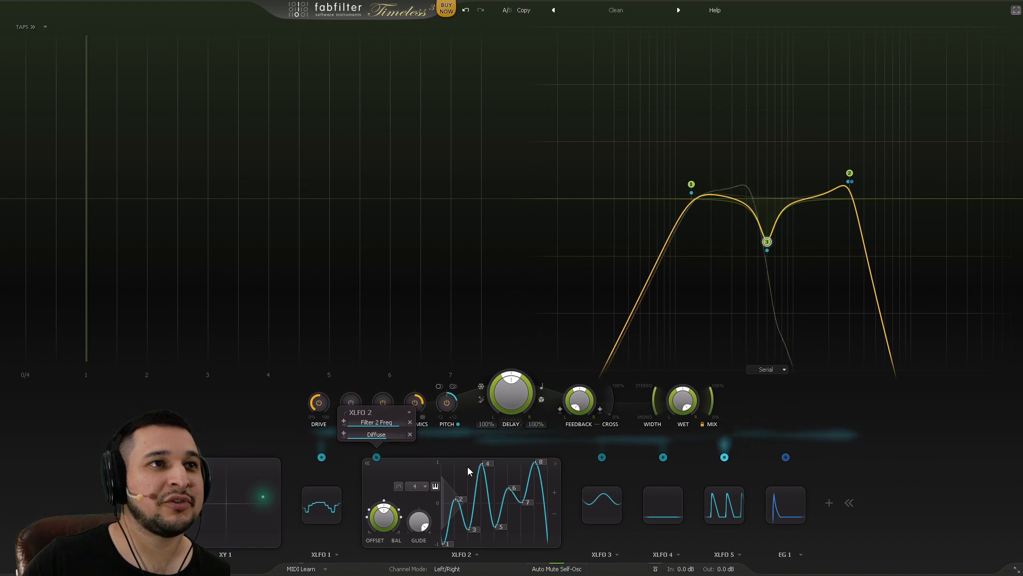
{"action": "key", "text": "space"}
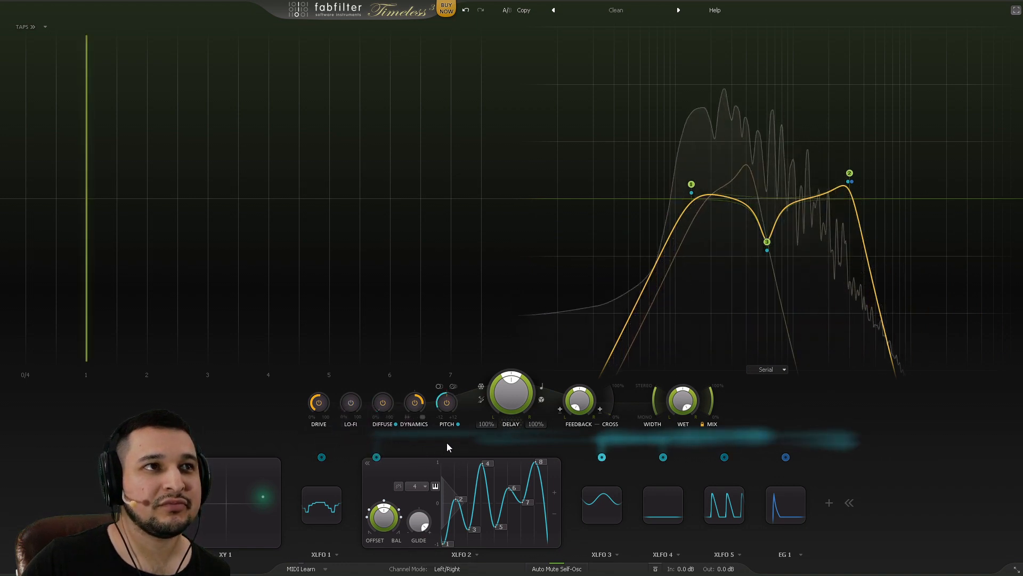
{"action": "left_click", "coordinate": [384, 404]}
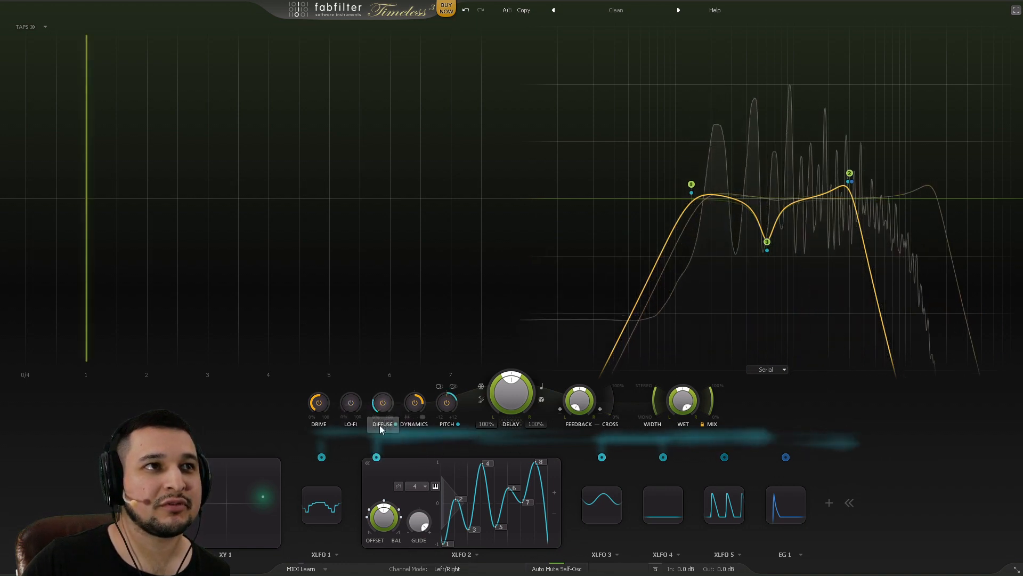
Step: Lower XLFO 2's modulation depth on Diffuse to 0.258, then bring up XLFO 3's editor
{"action": "left_click", "coordinate": [377, 459]}
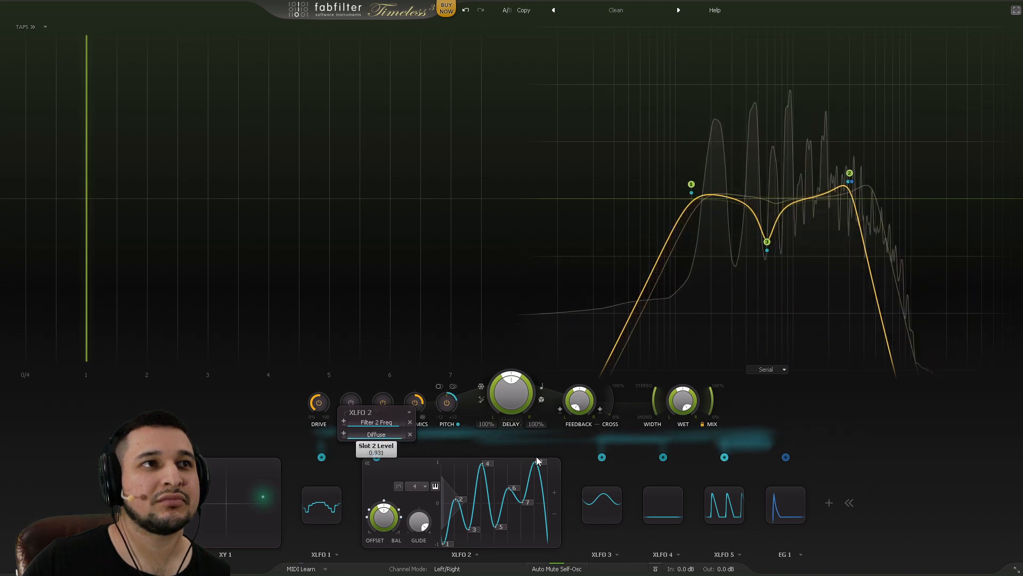
{"action": "left_click", "coordinate": [402, 434]}
{"action": "left_click", "coordinate": [383, 437]}
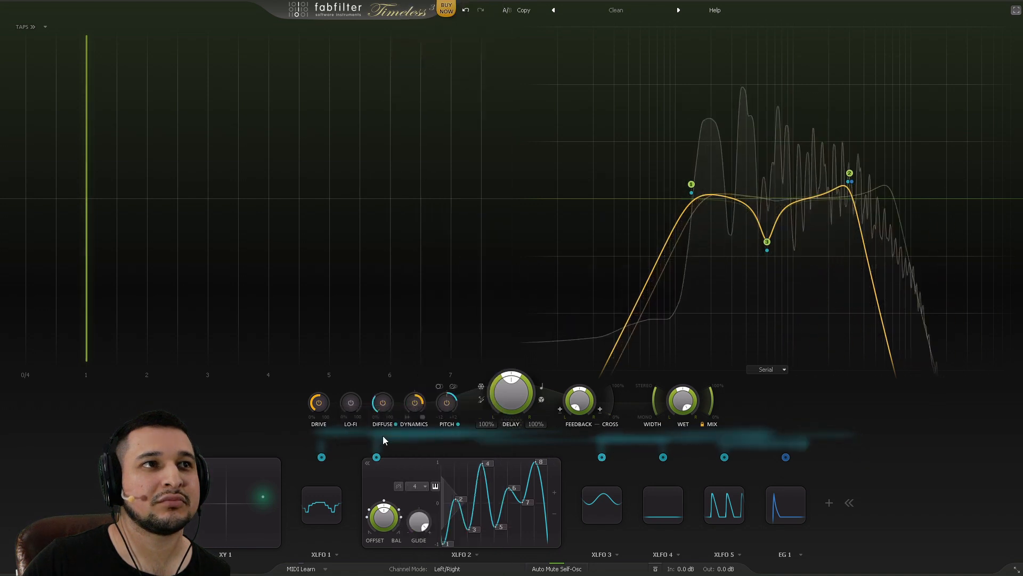
{"action": "left_click_drag", "start_coordinate": [392, 437], "coordinate": [370, 434]}
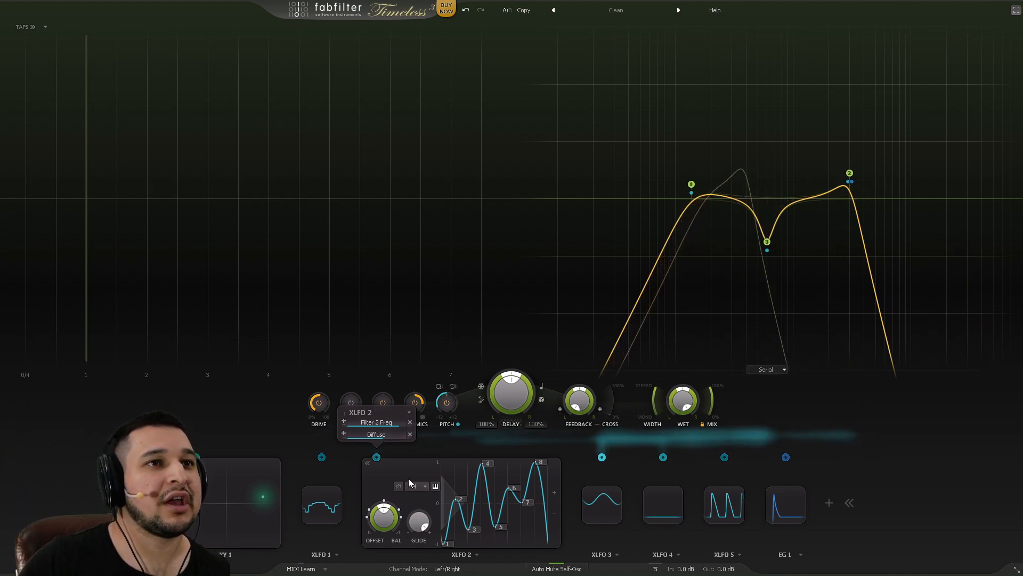
{"action": "left_click", "coordinate": [617, 512]}
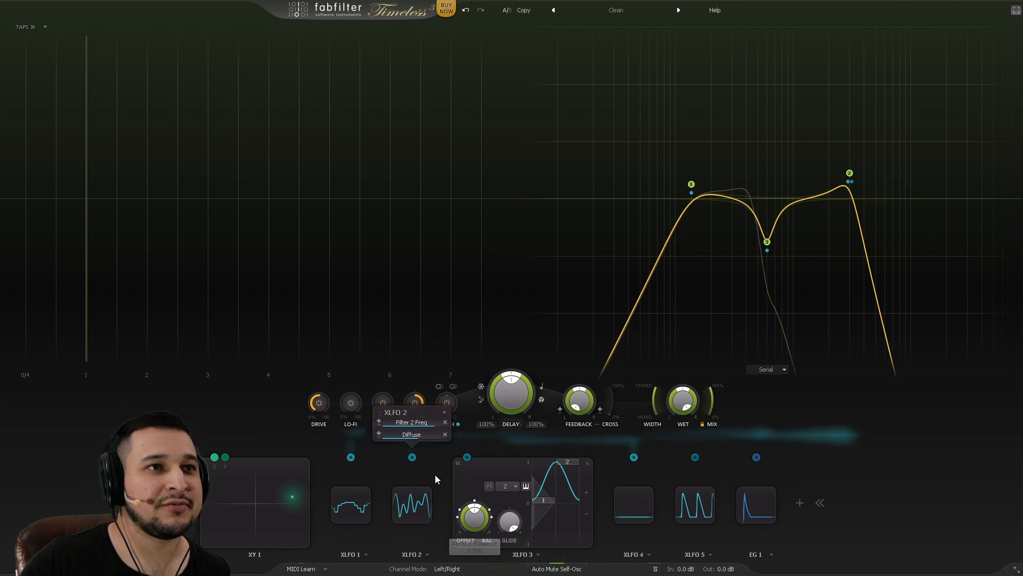
{"action": "mouse_move", "coordinate": [482, 462]}
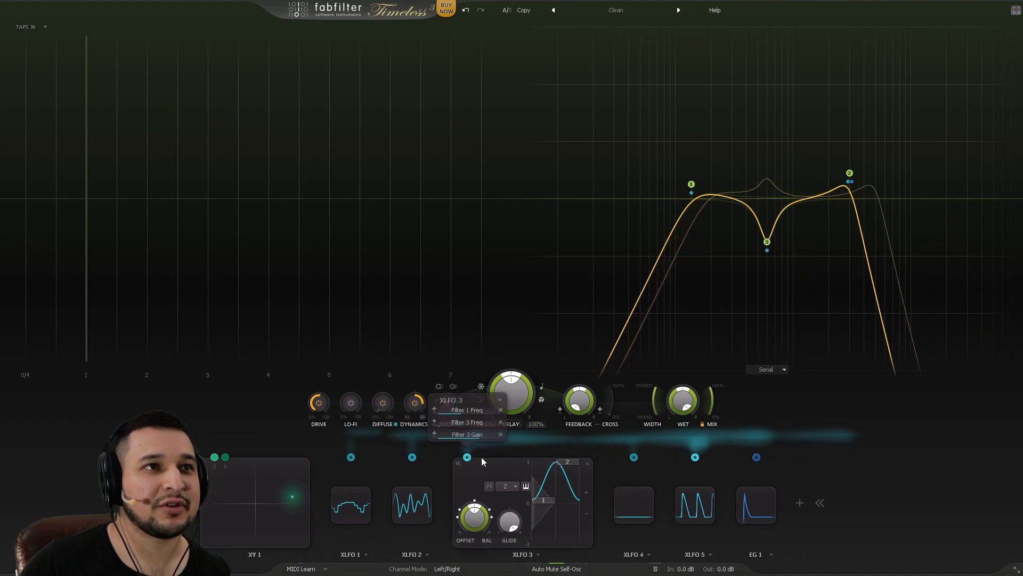
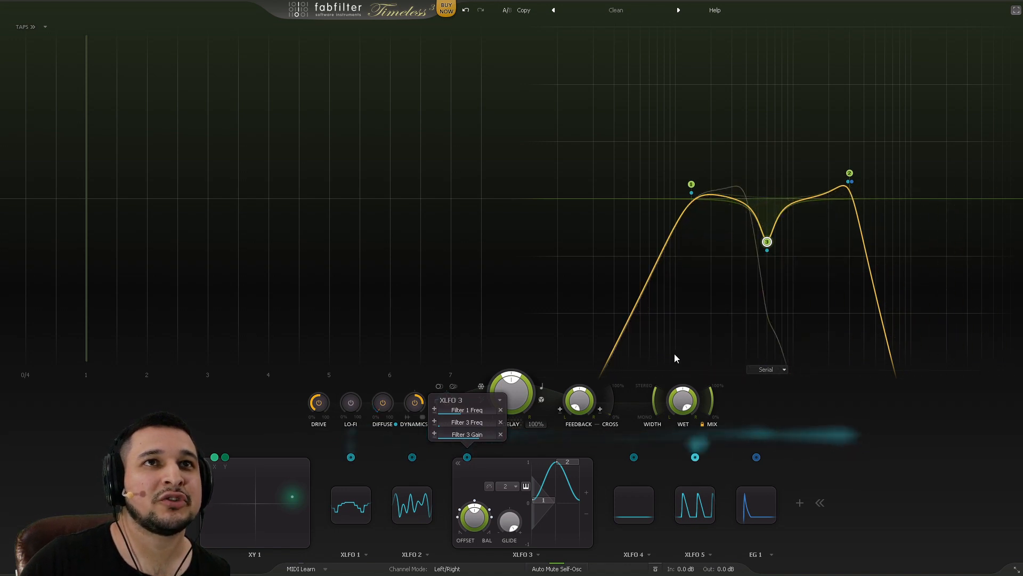
Step: Compare the XLFO 1 and XLFO 3 step sequences, then start the song playing
{"action": "left_click", "coordinate": [349, 501]}
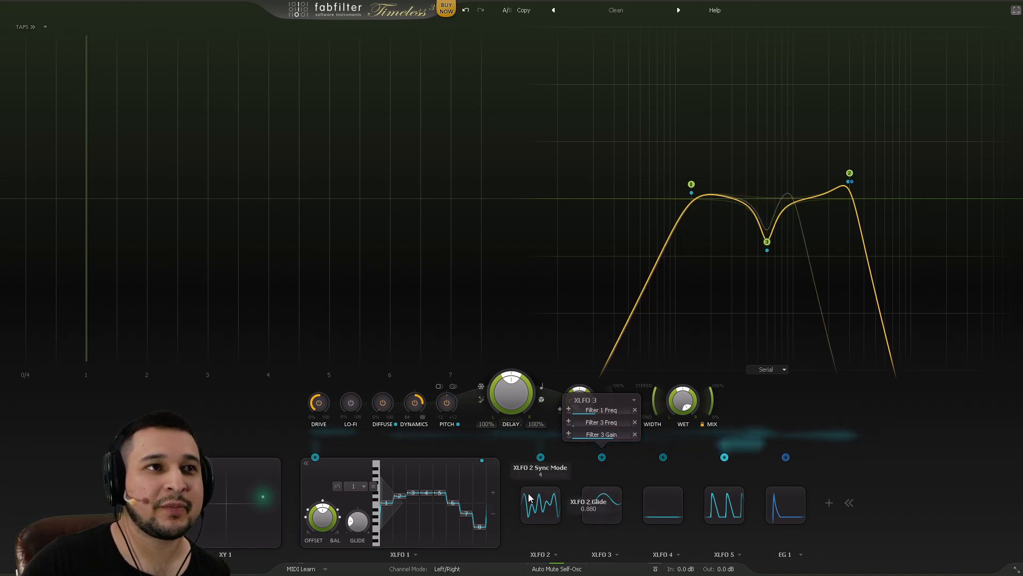
{"action": "left_click", "coordinate": [597, 502]}
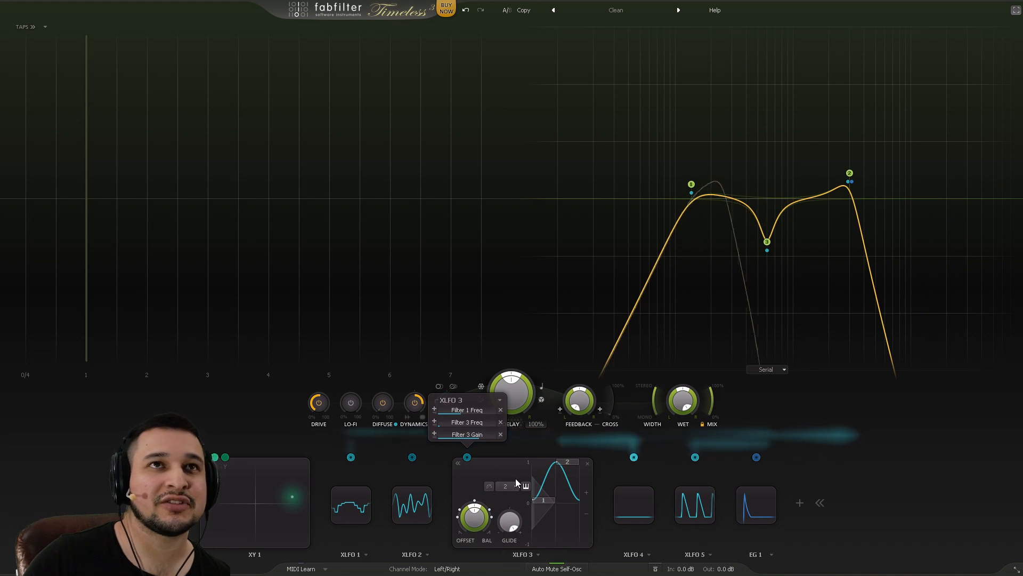
{"action": "mouse_move", "coordinate": [676, 160]}
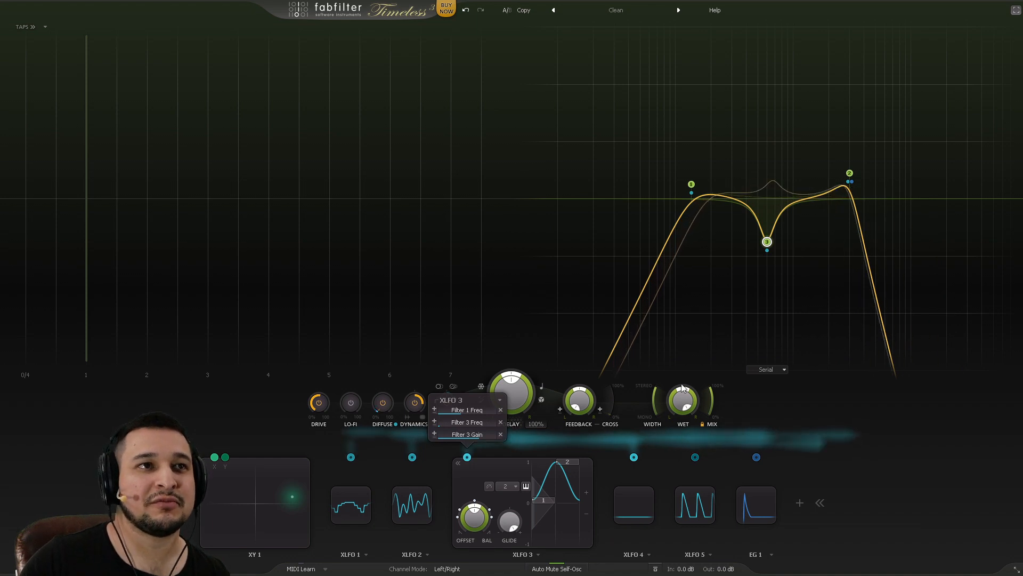
{"action": "key", "text": "space"}
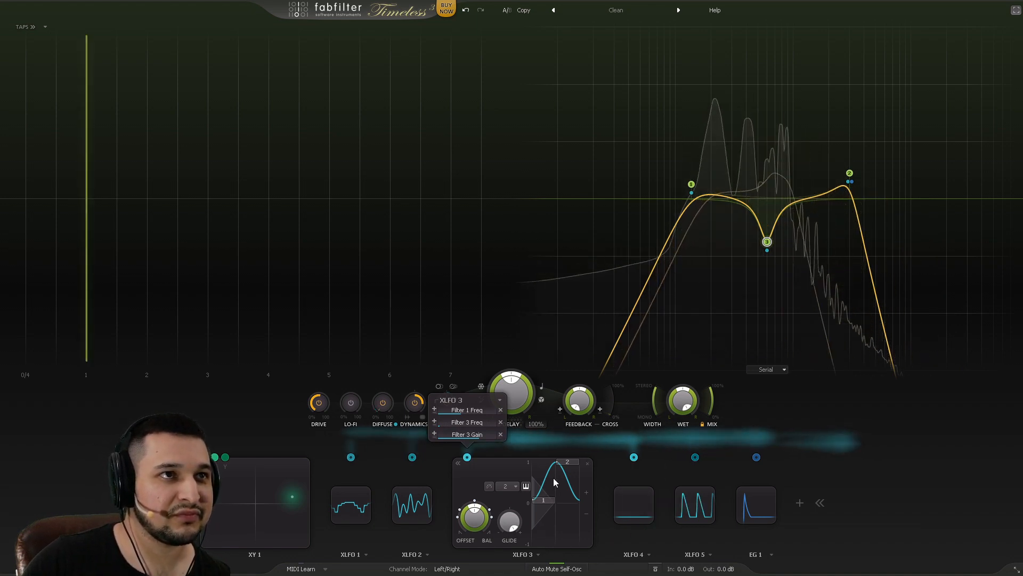
Step: In the XLFO 1 editor, set XLFO 4's phase-offset modulation (Slot 5 Level) to 0.2
{"action": "mouse_move", "coordinate": [636, 507]}
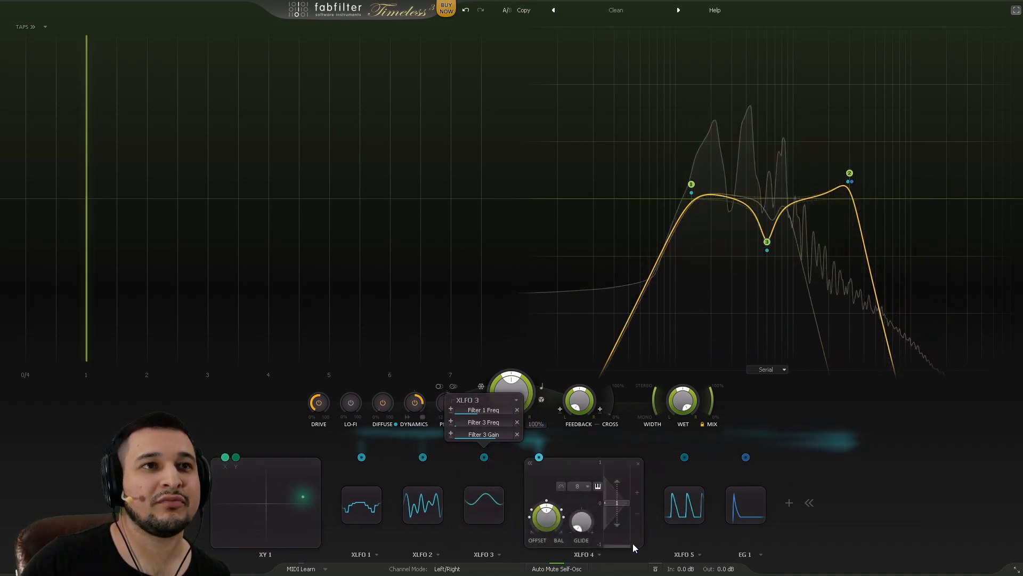
{"action": "mouse_move", "coordinate": [541, 458]}
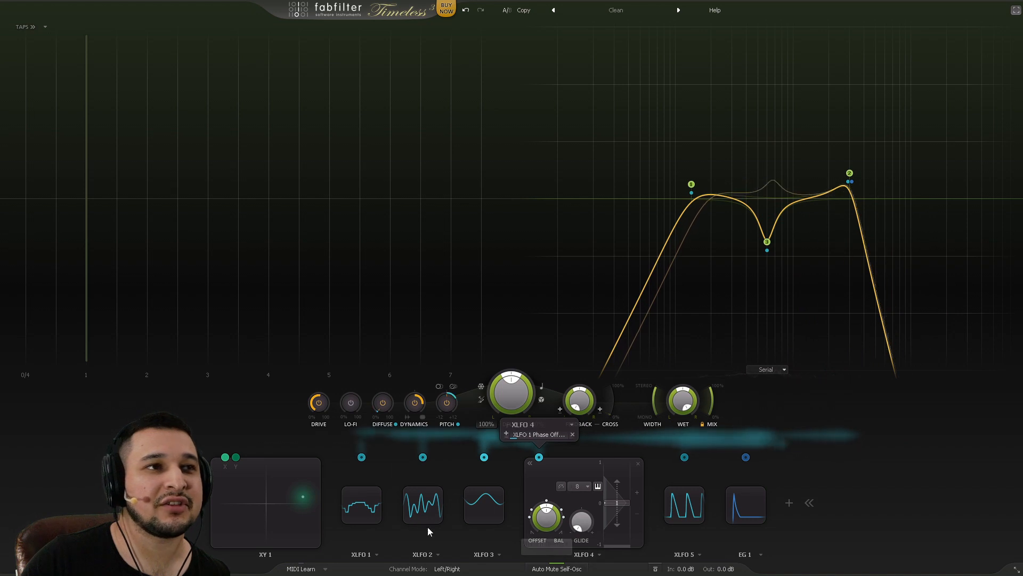
{"action": "left_click", "coordinate": [380, 494]}
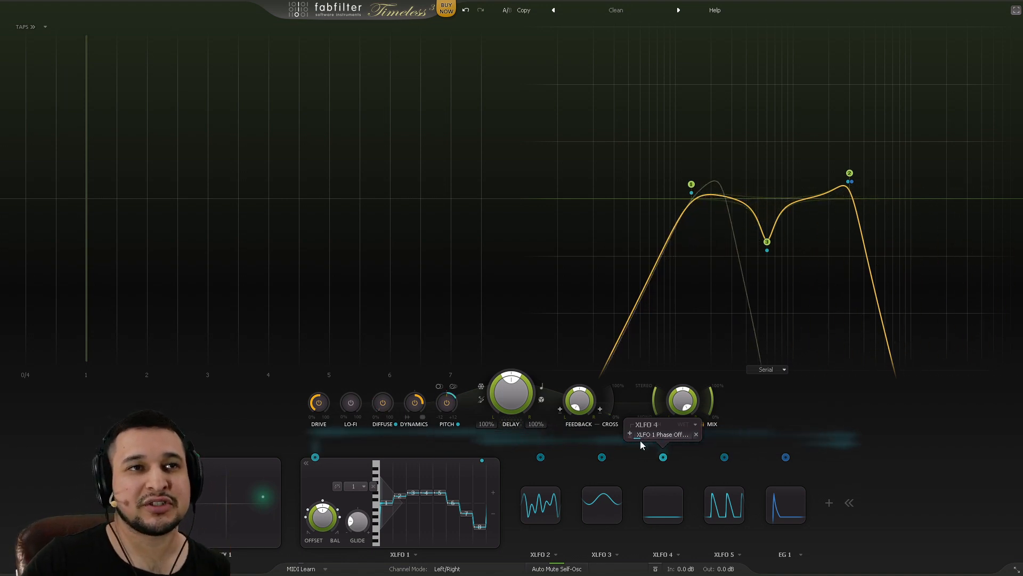
{"action": "left_click_drag", "start_coordinate": [642, 438], "coordinate": [678, 439]}
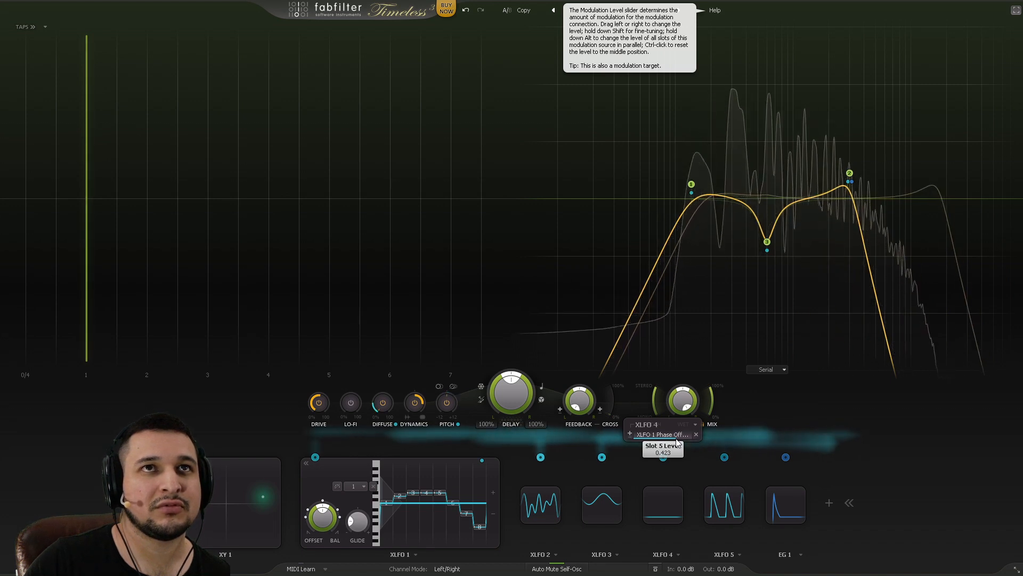
{"action": "left_click_drag", "start_coordinate": [678, 443], "coordinate": [620, 439]}
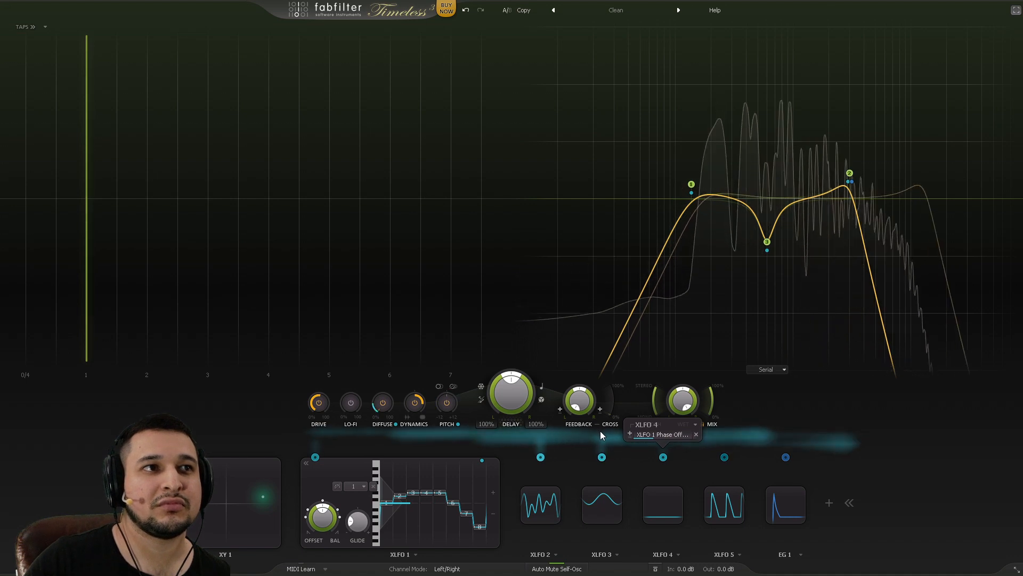
{"action": "left_click_drag", "start_coordinate": [643, 434], "coordinate": [637, 432]}
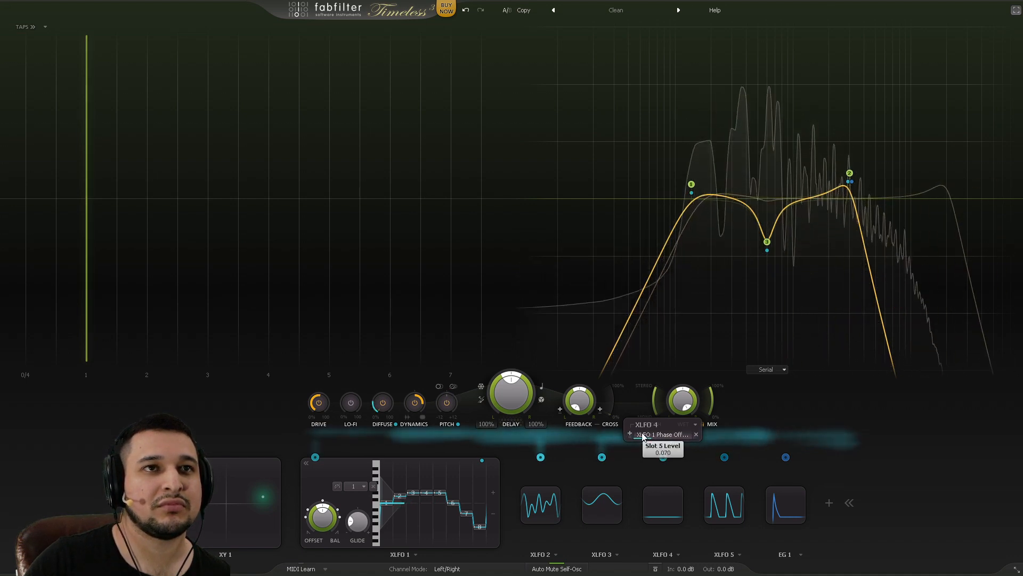
{"action": "double_click", "coordinate": [643, 436]}
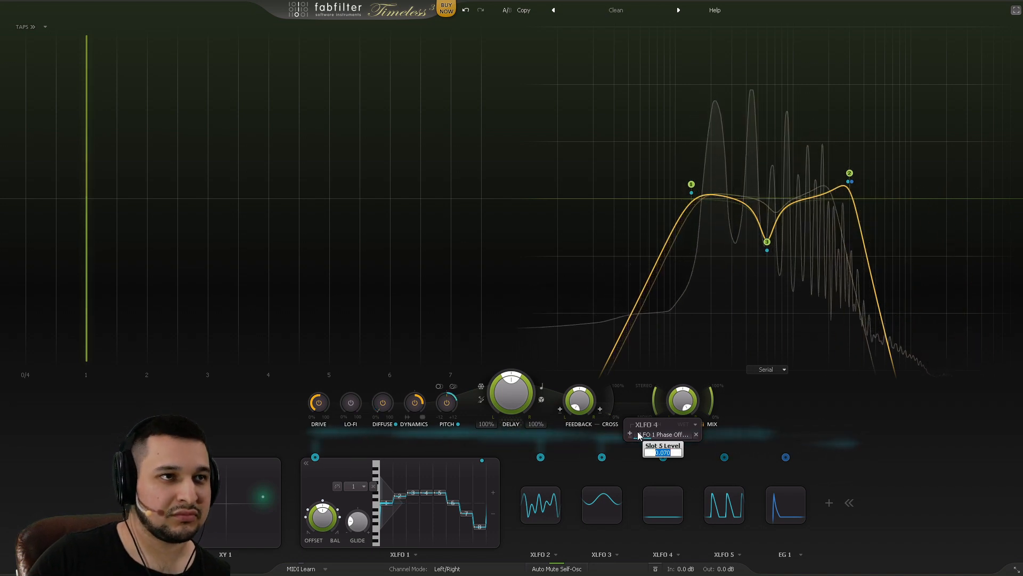
{"action": "type", "text": ".20"}
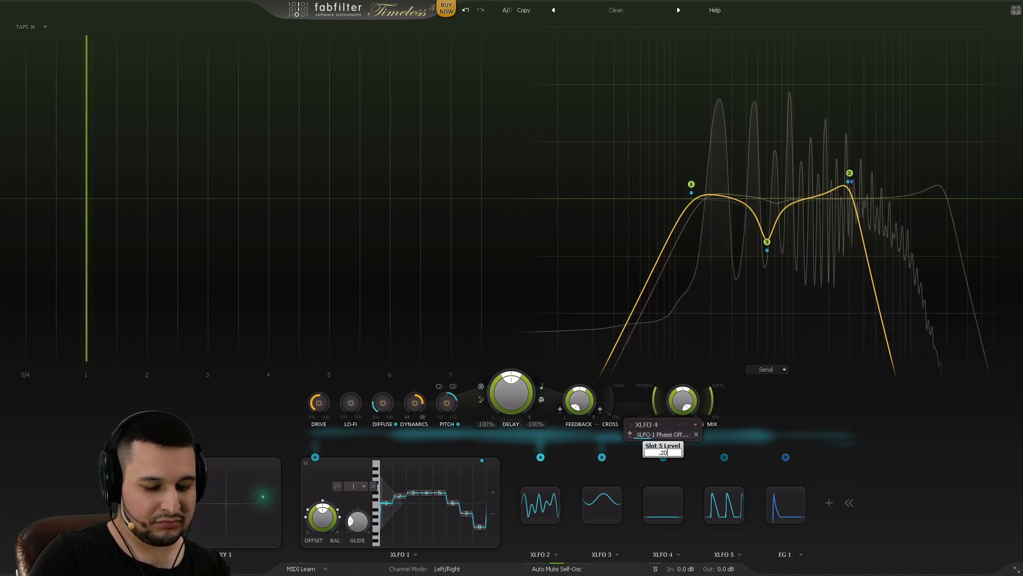
{"action": "type", "text": "2"}
{"action": "key", "text": "Return"}
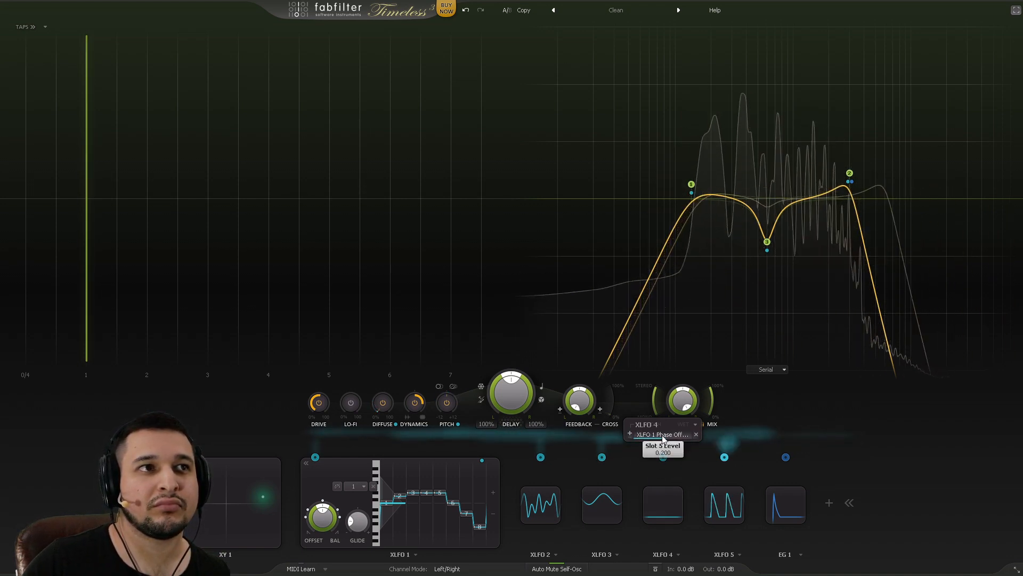
Step: From XLFO 4's editor, turn its phase-offset modulation level down to nearly zero
{"action": "mouse_move", "coordinate": [671, 435]}
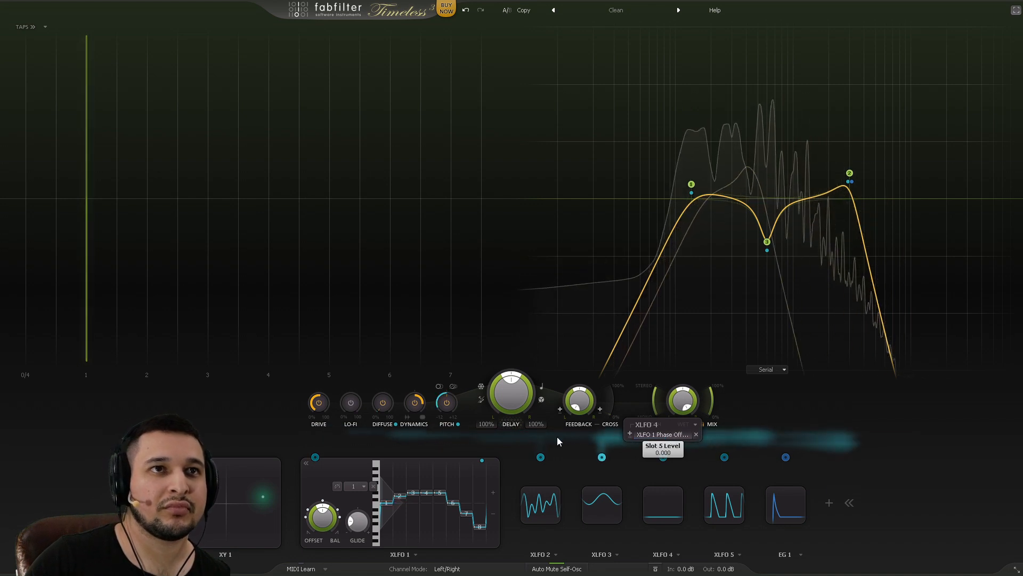
{"action": "left_click", "coordinate": [664, 502]}
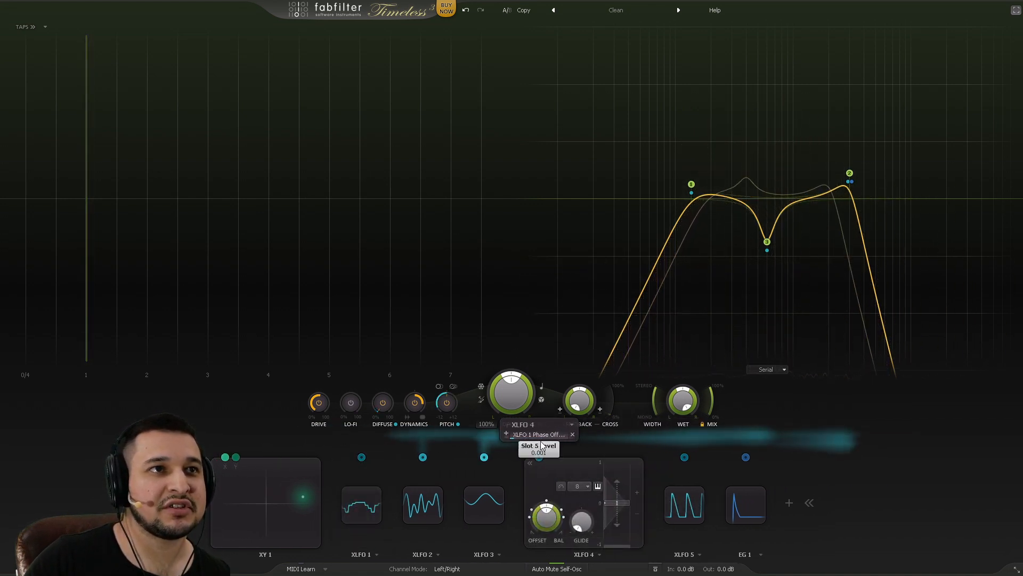
{"action": "left_click_drag", "start_coordinate": [541, 442], "coordinate": [547, 441]}
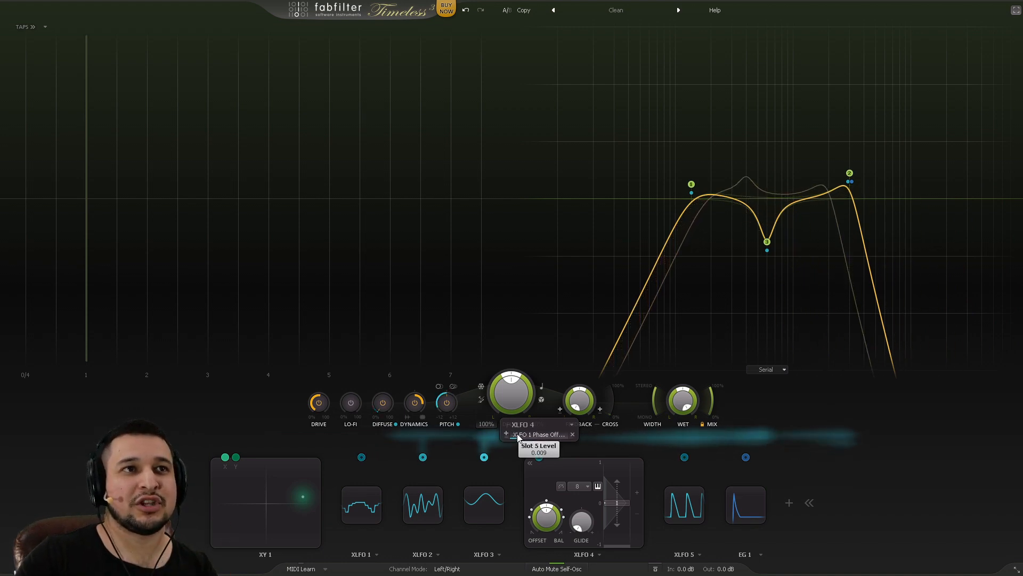
{"action": "left_click_drag", "start_coordinate": [548, 441], "coordinate": [534, 436]}
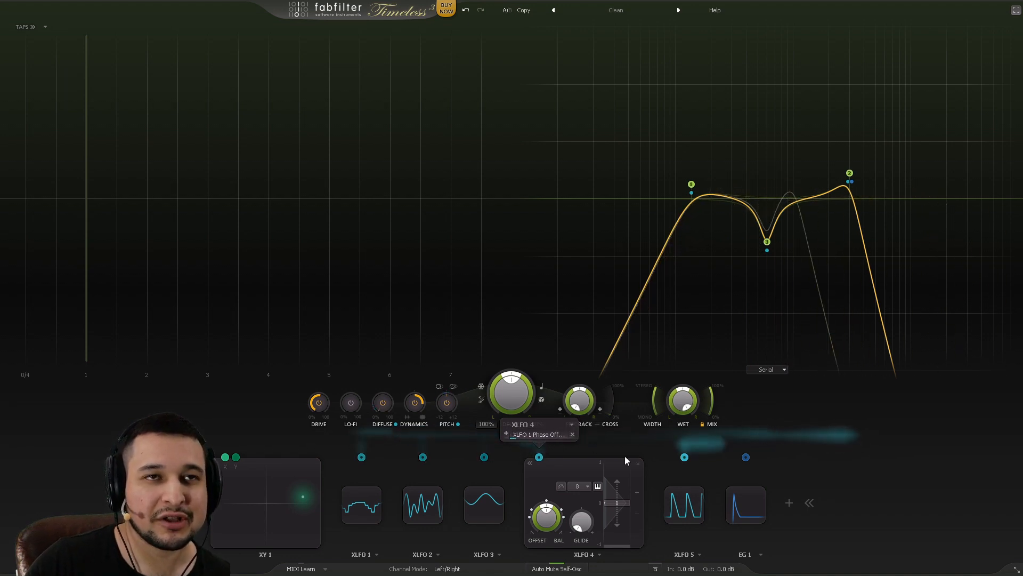
{"action": "left_click", "coordinate": [680, 495]}
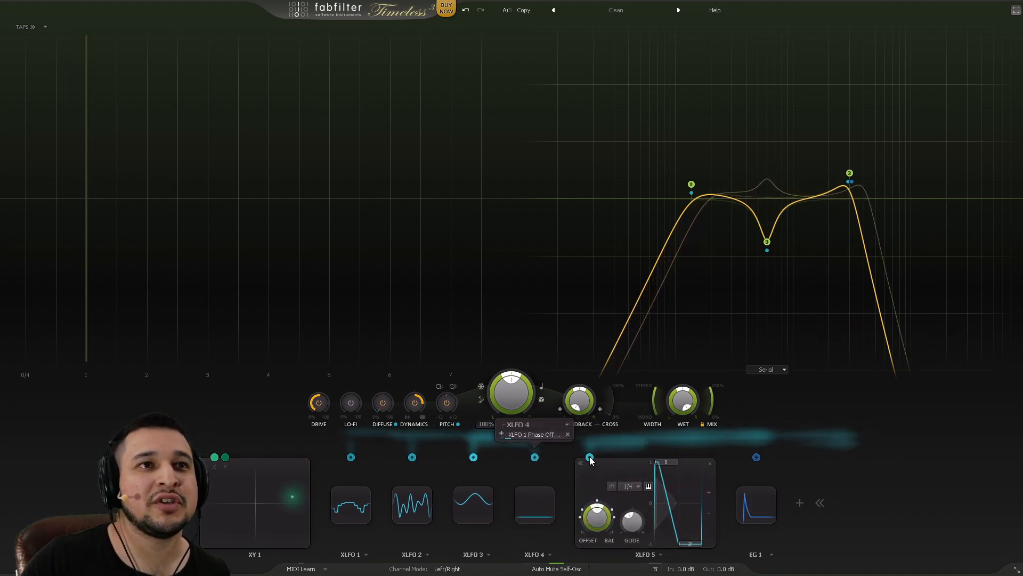
Step: Check XLFO 5's targets, tweak its first step, and bring up the EG 1 editor
{"action": "left_click", "coordinate": [590, 459]}
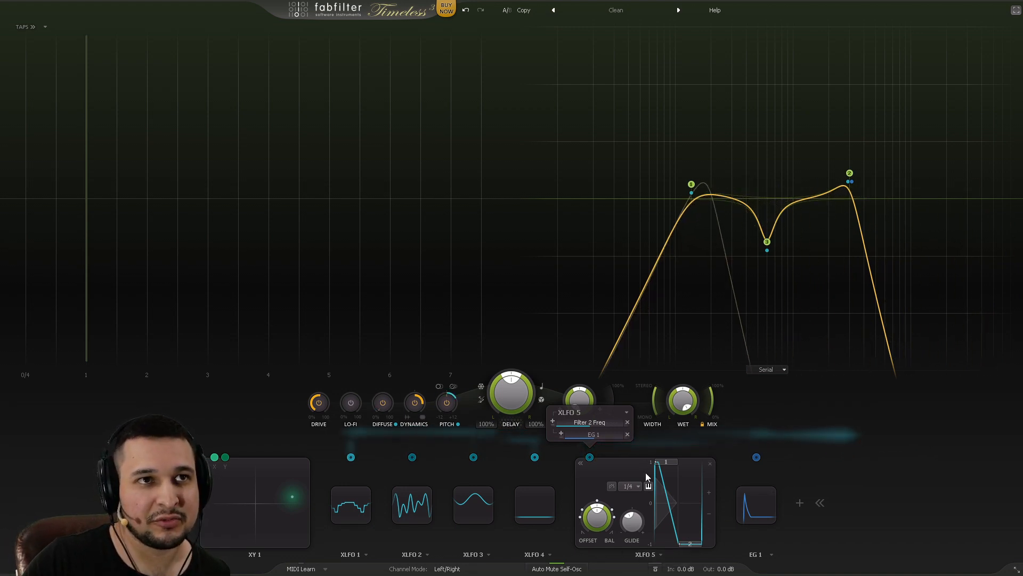
{"action": "mouse_move", "coordinate": [666, 463]}
{"action": "left_mouse_down"}
{"action": "mouse_move", "coordinate": [672, 490]}
{"action": "mouse_move", "coordinate": [685, 494]}
{"action": "mouse_move", "coordinate": [657, 474]}
{"action": "mouse_move", "coordinate": [693, 543]}
{"action": "mouse_move", "coordinate": [664, 463]}
{"action": "left_mouse_up"}
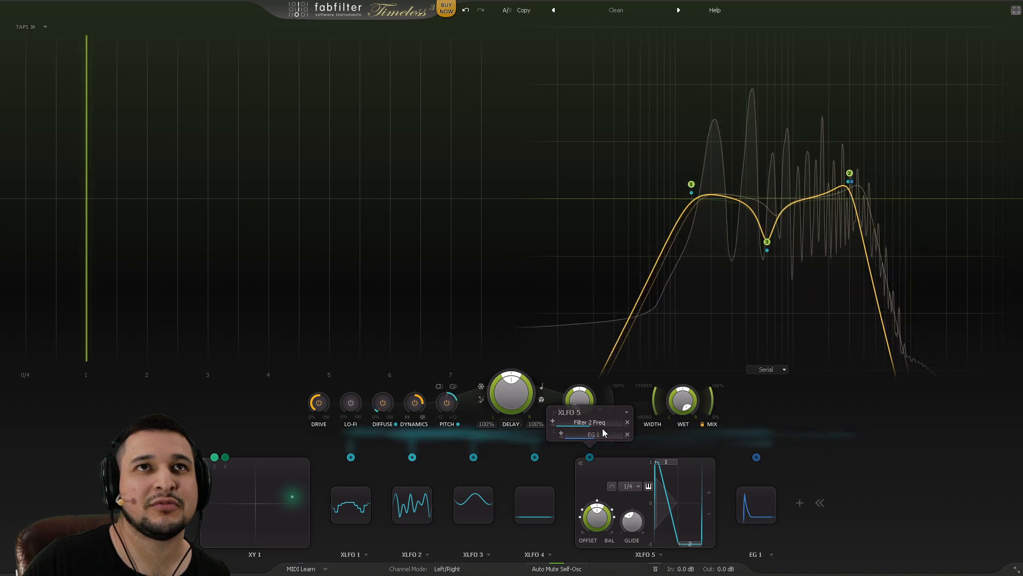
{"action": "left_click", "coordinate": [748, 502]}
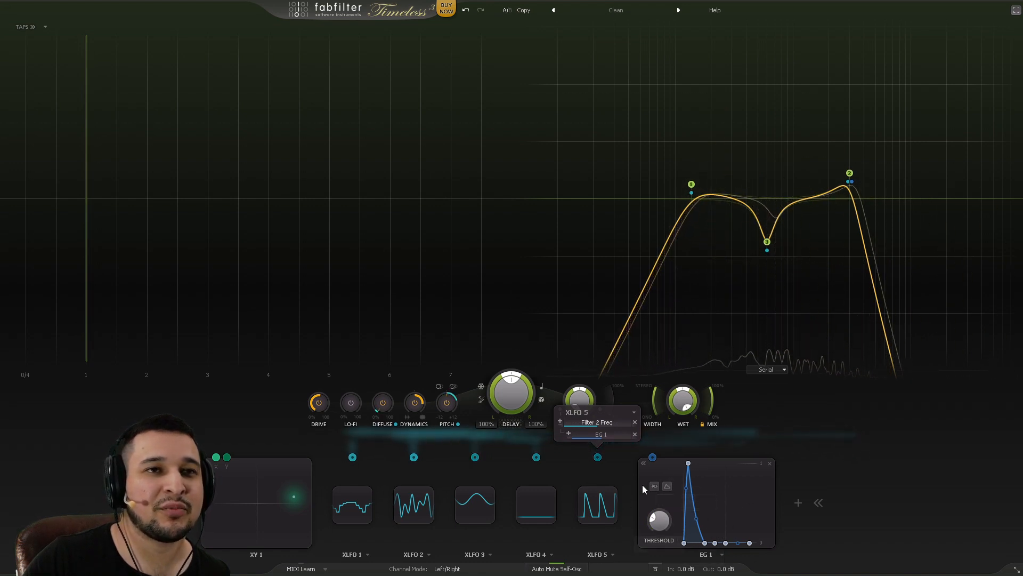
Step: Keep EG 1 on Normal Input, raise its threshold to -16.32 dB, and cut its XLFO 5 modulation to 0.133
{"action": "mouse_move", "coordinate": [654, 457]}
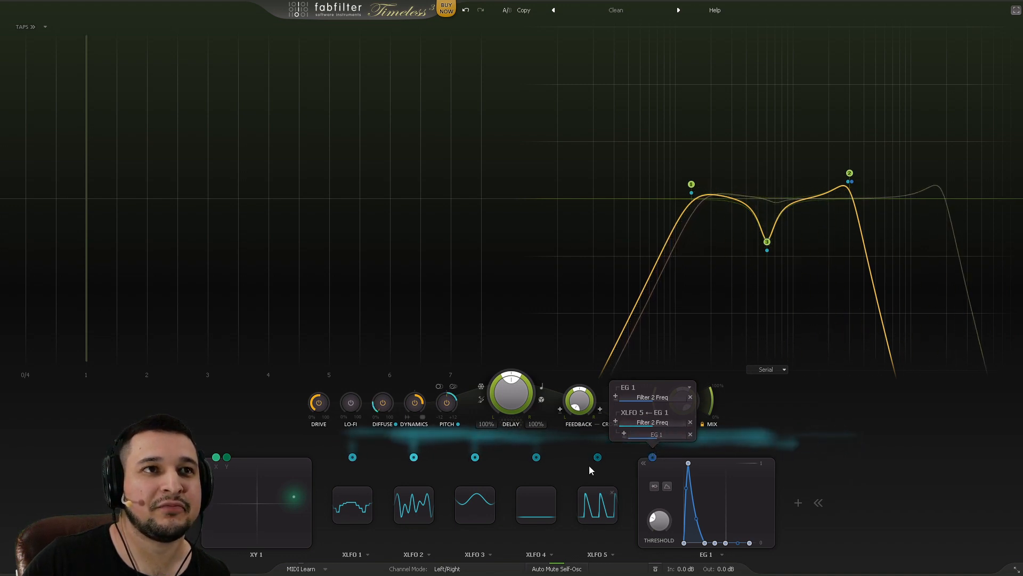
{"action": "left_click", "coordinate": [656, 486]}
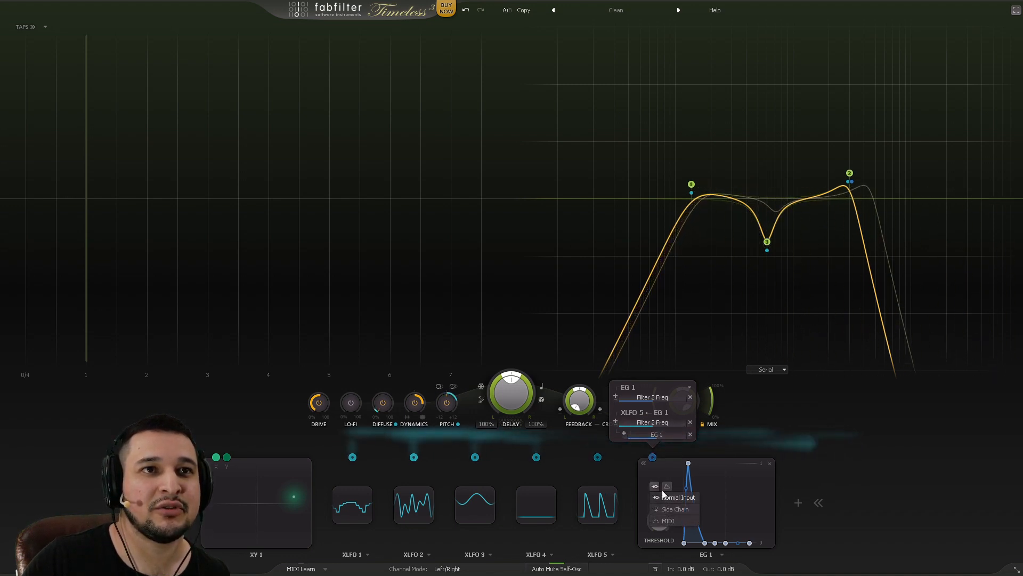
{"action": "left_click", "coordinate": [675, 510]}
{"action": "left_click", "coordinate": [651, 488]}
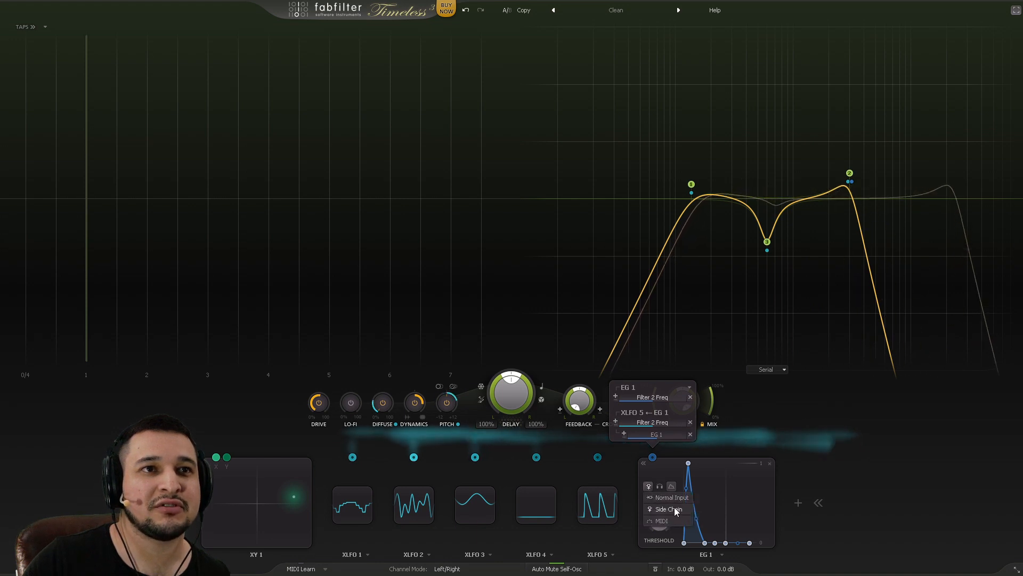
{"action": "left_click", "coordinate": [673, 522]}
{"action": "left_click", "coordinate": [665, 497]}
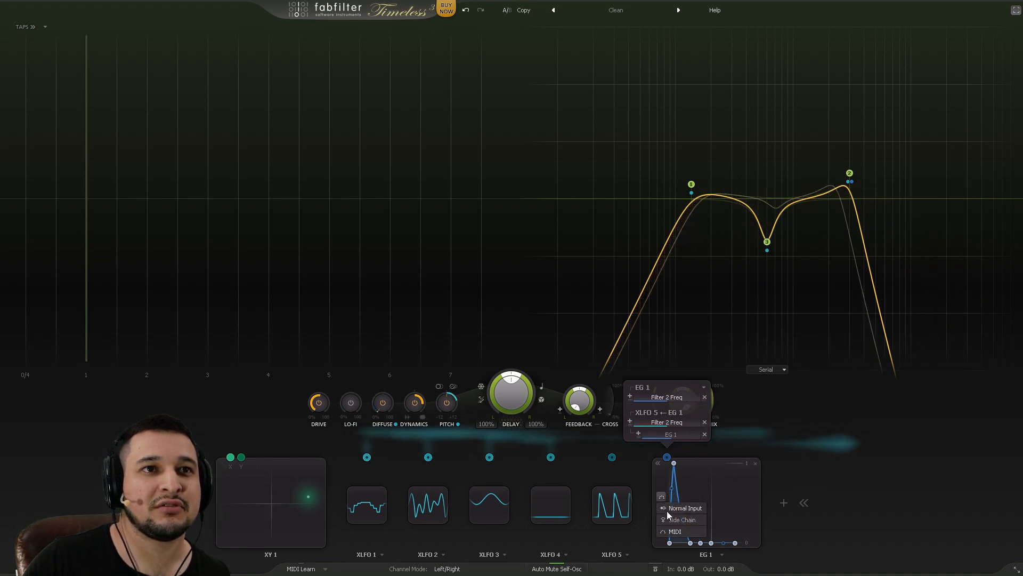
{"action": "left_click", "coordinate": [667, 509]}
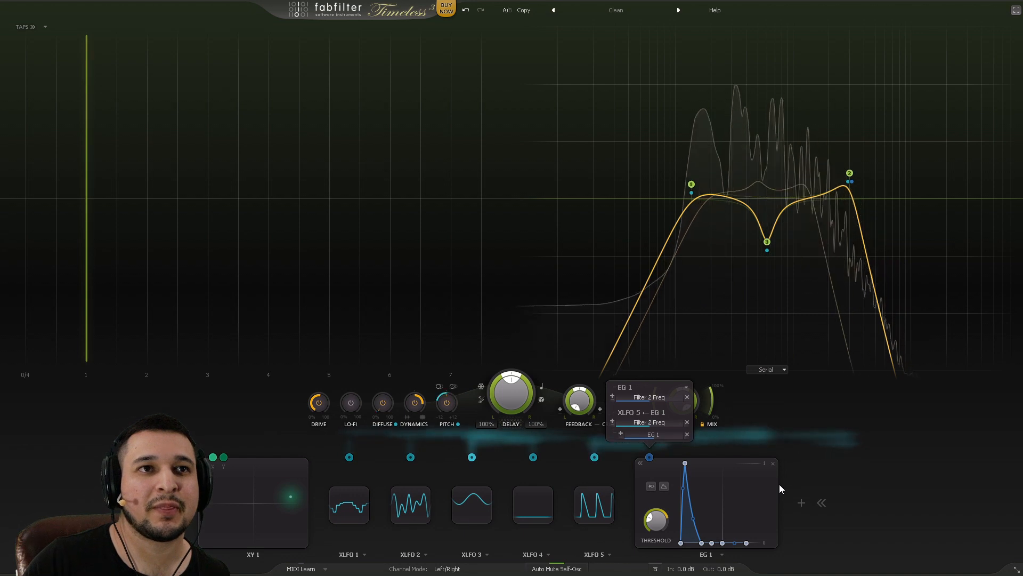
{"action": "left_click_drag", "start_coordinate": [656, 520], "coordinate": [654, 494]}
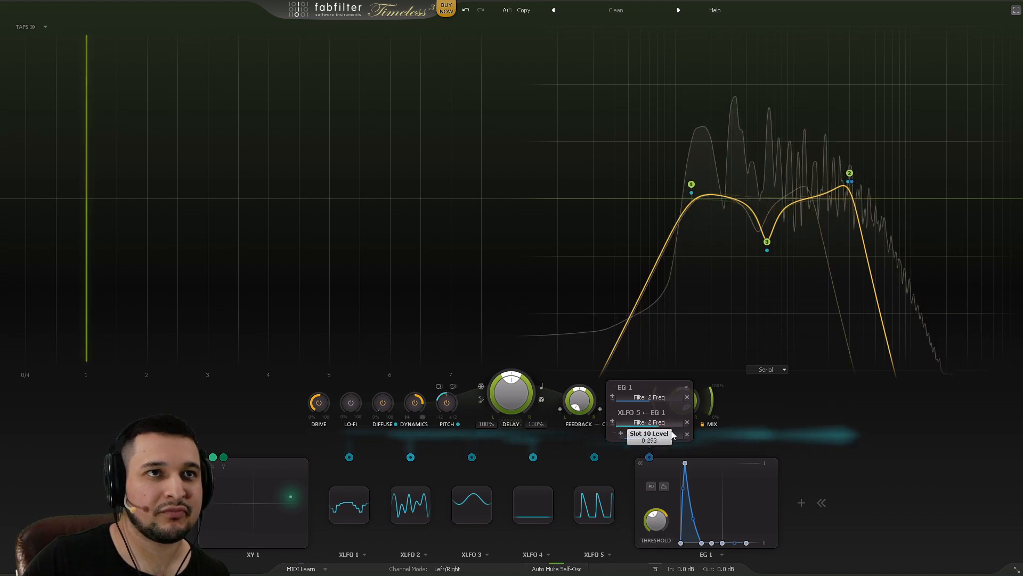
{"action": "left_click_drag", "start_coordinate": [682, 435], "coordinate": [681, 435]}
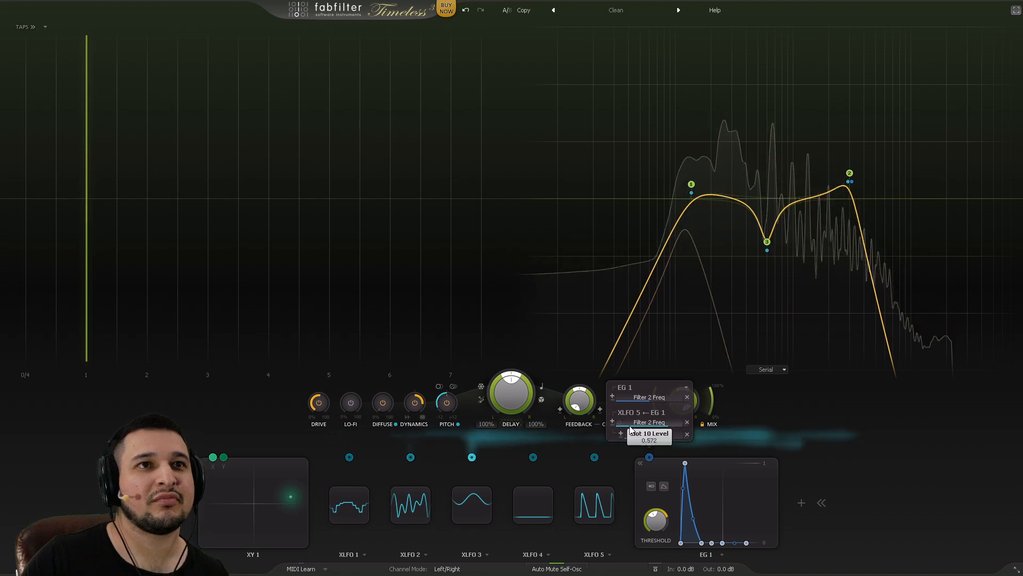
{"action": "left_click_drag", "start_coordinate": [662, 424], "coordinate": [594, 405]}
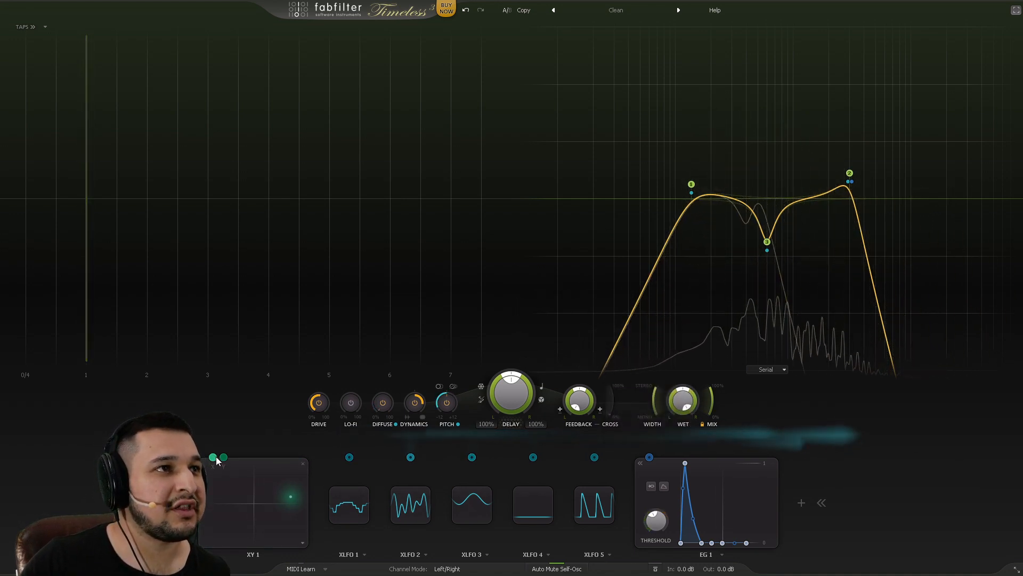
Step: Move the XY 1 point and route XY 1's X output into XLFO 2
{"action": "left_click_drag", "start_coordinate": [292, 474], "coordinate": [297, 519]}
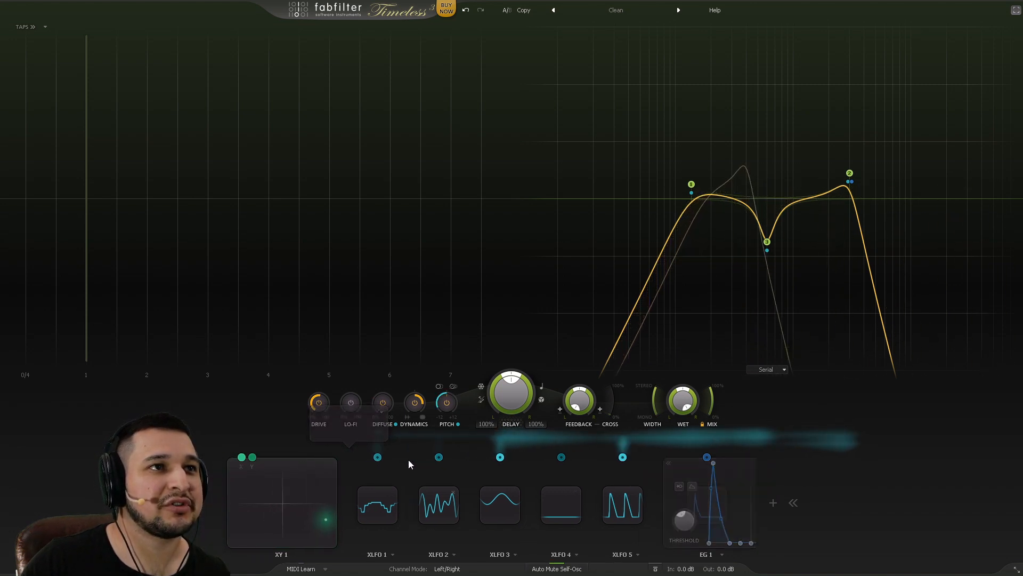
{"action": "mouse_move", "coordinate": [461, 456]}
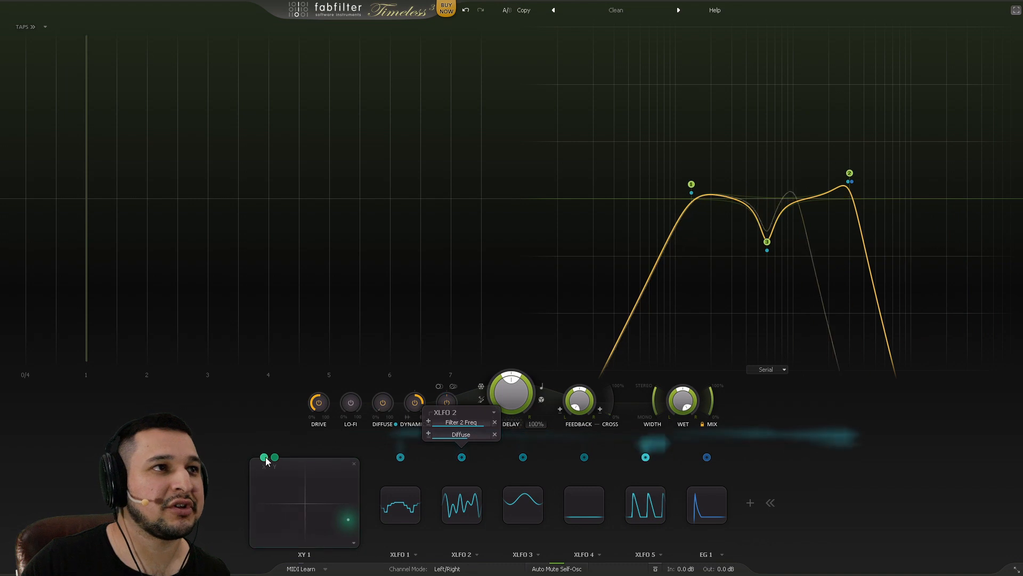
{"action": "left_click_drag", "start_coordinate": [264, 457], "coordinate": [474, 434]}
Step: Show XLFO 5's settings and link XY 1's horizontal axis to XLFO 5
{"action": "left_click", "coordinate": [516, 510]}
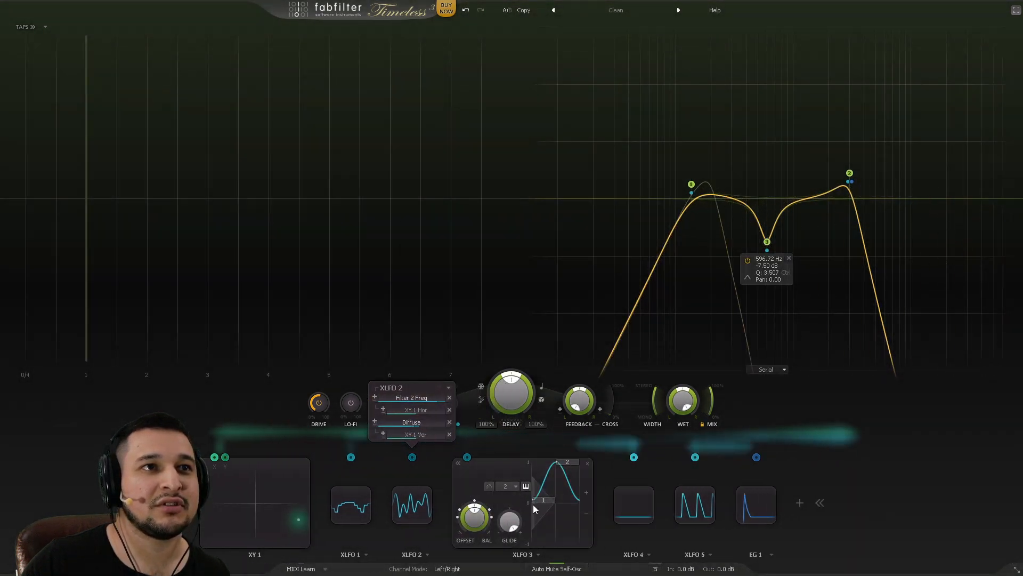
{"action": "left_click", "coordinate": [634, 505]}
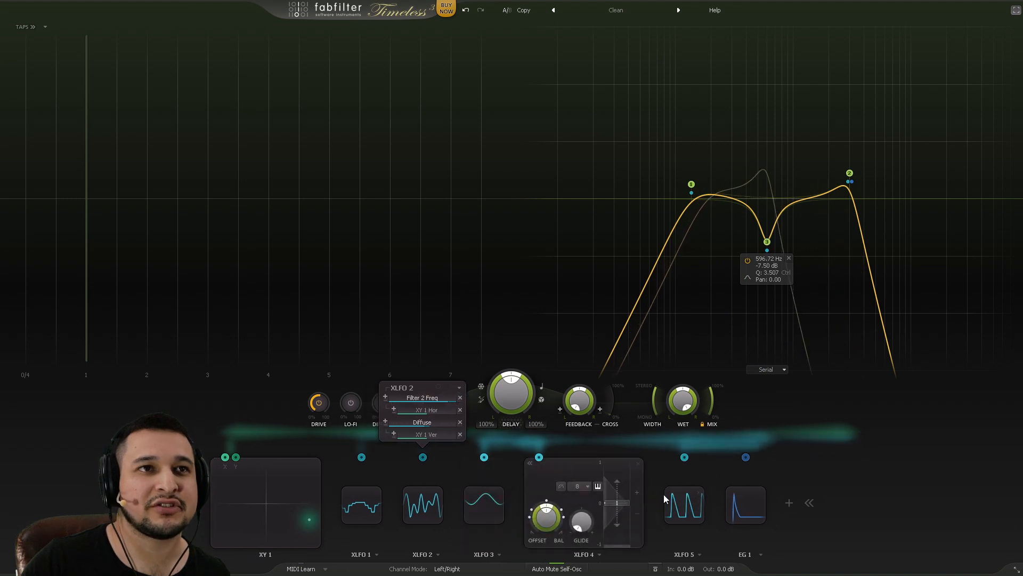
{"action": "left_click", "coordinate": [672, 497]}
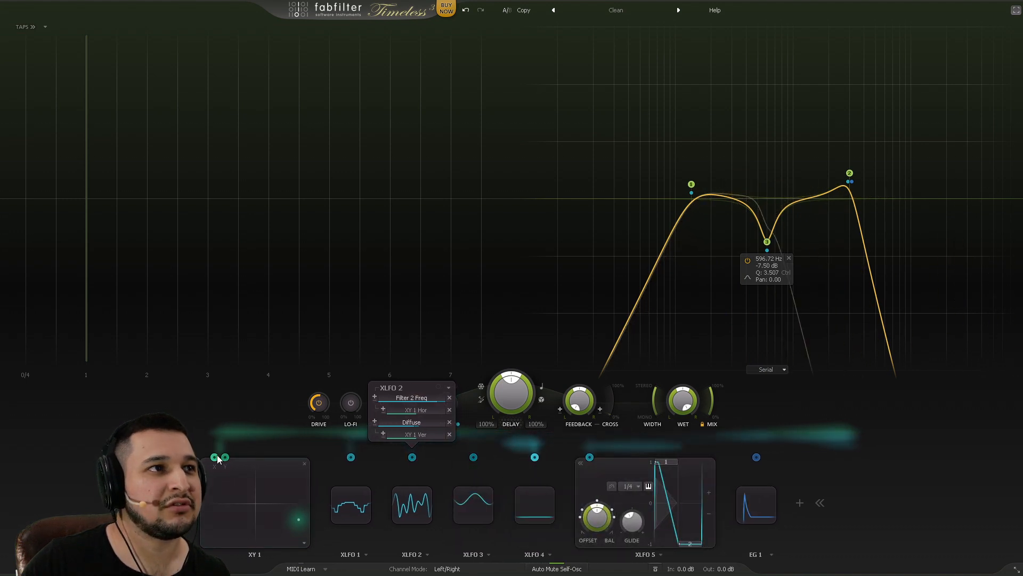
{"action": "left_click_drag", "start_coordinate": [214, 457], "coordinate": [590, 426]}
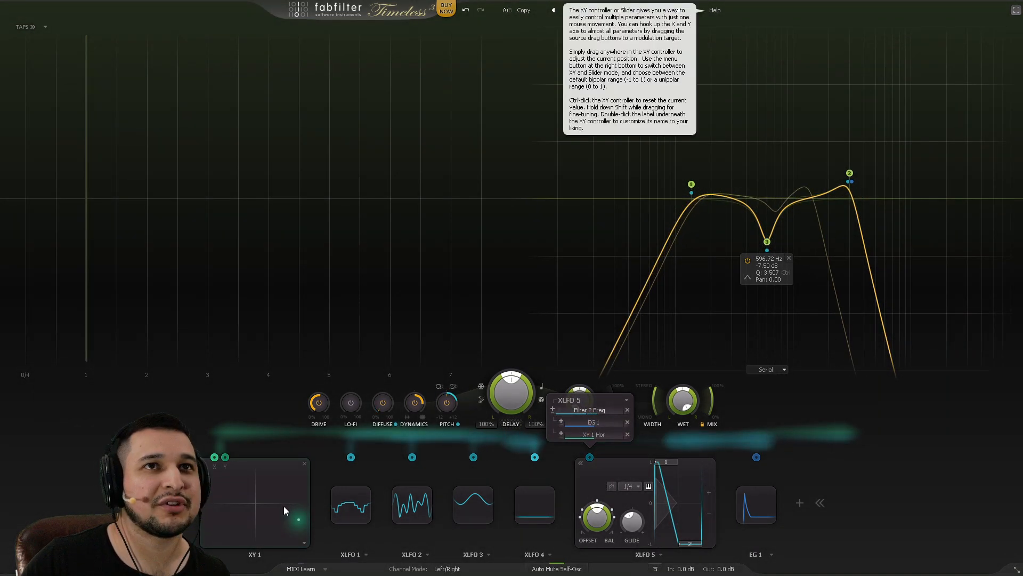
Step: Sweep the XY point around the pad while audio plays, parking it bottom-left
{"action": "mouse_move", "coordinate": [284, 505]}
{"action": "left_mouse_down"}
{"action": "mouse_move", "coordinate": [288, 474]}
{"action": "mouse_move", "coordinate": [273, 449]}
{"action": "mouse_move", "coordinate": [238, 459]}
{"action": "mouse_move", "coordinate": [203, 526]}
{"action": "mouse_move", "coordinate": [293, 521]}
{"action": "mouse_move", "coordinate": [299, 481]}
{"action": "mouse_move", "coordinate": [273, 462]}
{"action": "mouse_move", "coordinate": [206, 464]}
{"action": "mouse_move", "coordinate": [270, 504]}
{"action": "left_mouse_up"}
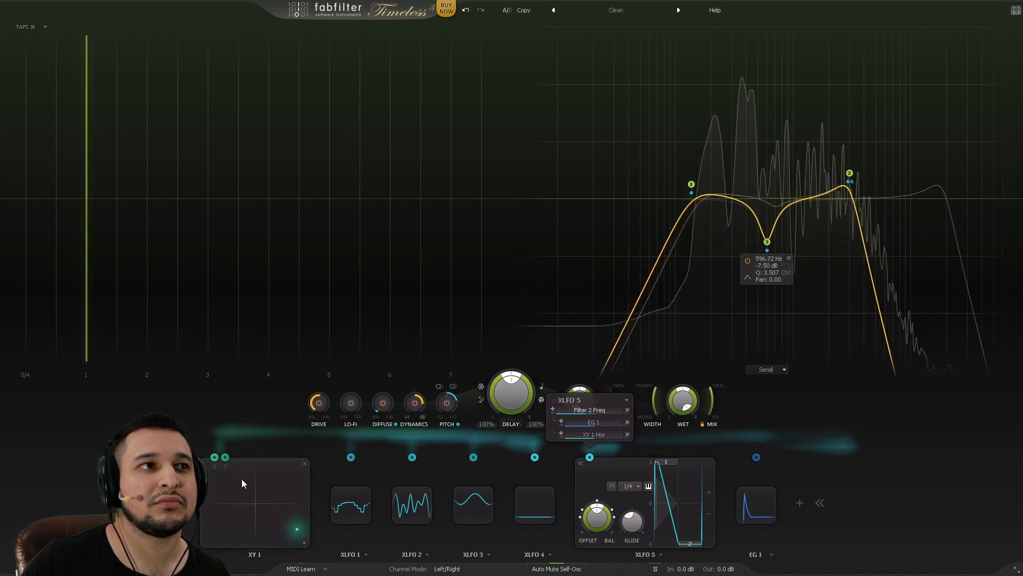
{"action": "mouse_move", "coordinate": [241, 456]}
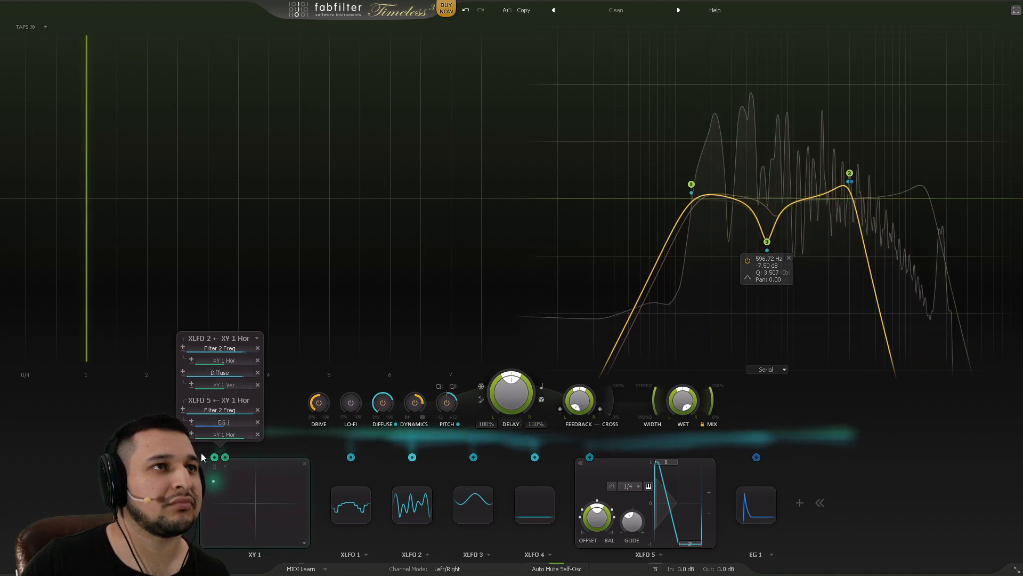
{"action": "left_click_drag", "start_coordinate": [201, 454], "coordinate": [235, 509]}
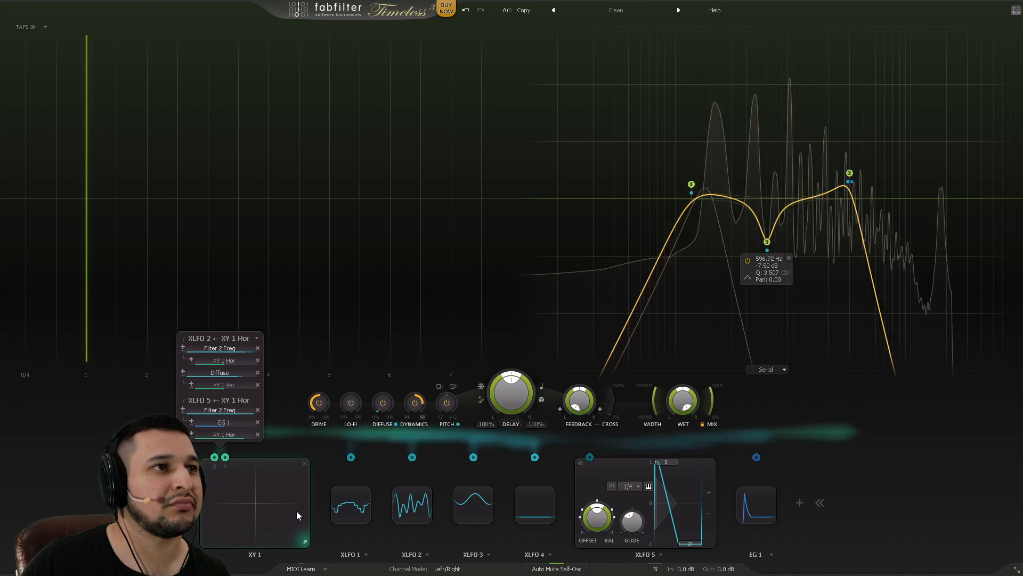
{"action": "left_click_drag", "start_coordinate": [308, 493], "coordinate": [244, 465]}
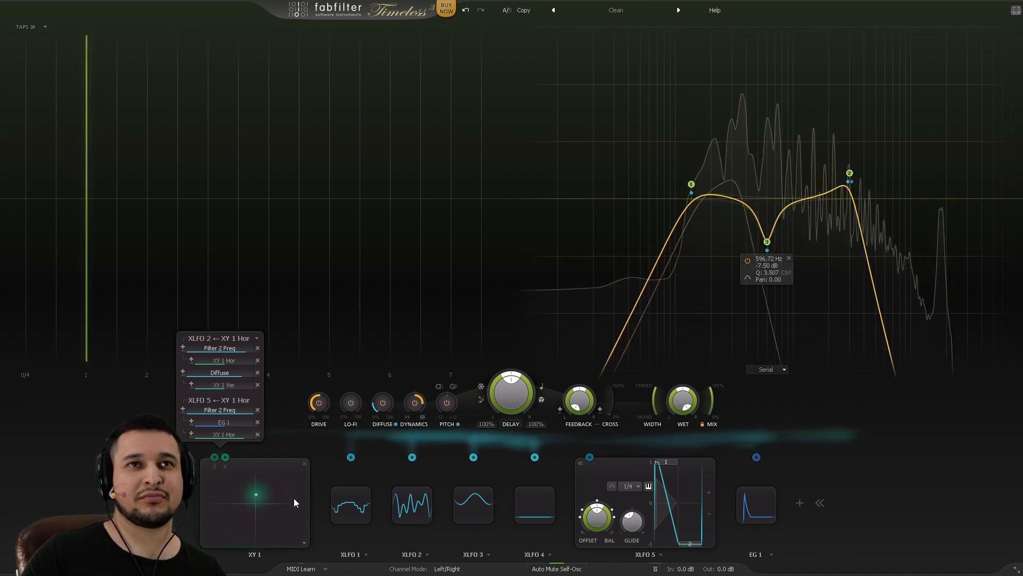
{"action": "left_click_drag", "start_coordinate": [285, 499], "coordinate": [220, 493]}
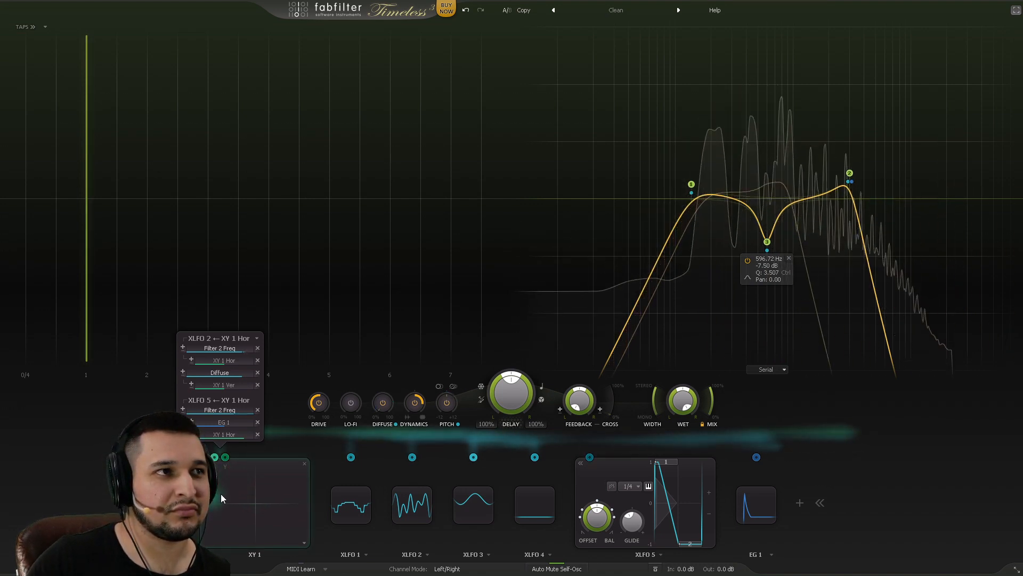
{"action": "left_click_drag", "start_coordinate": [206, 531], "coordinate": [216, 543]}
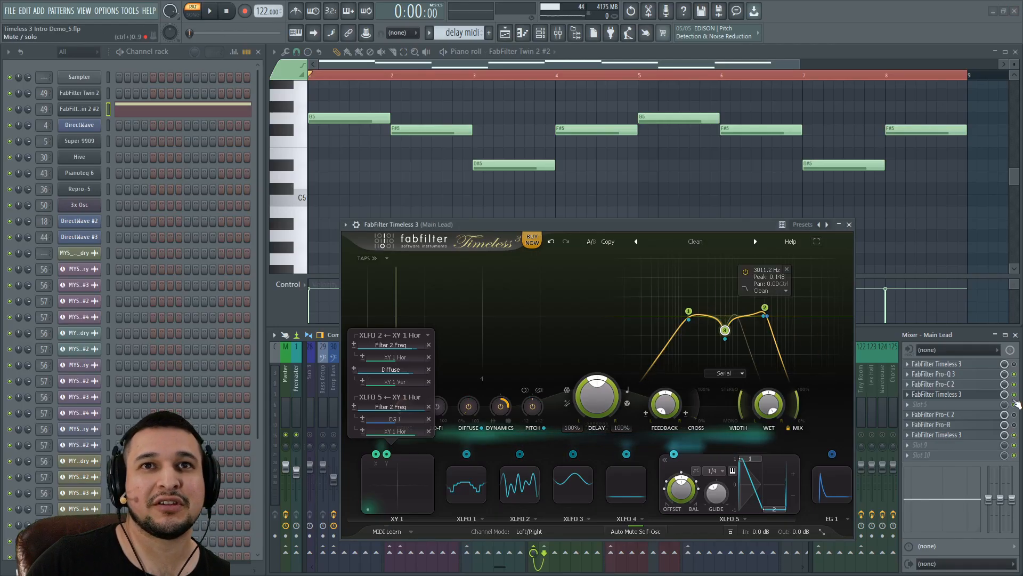
{"action": "key", "text": "space"}
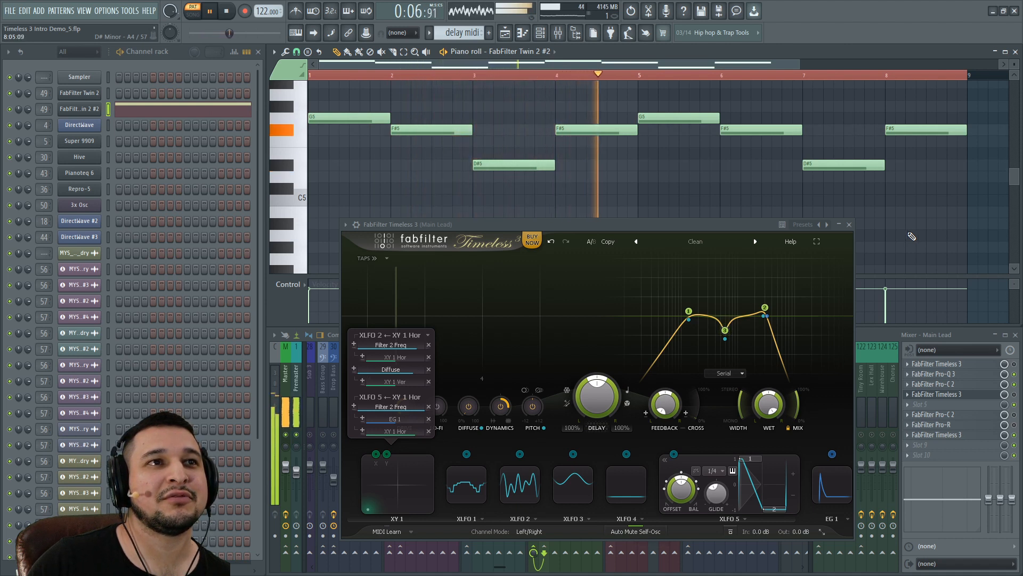
{"action": "key", "text": "space"}
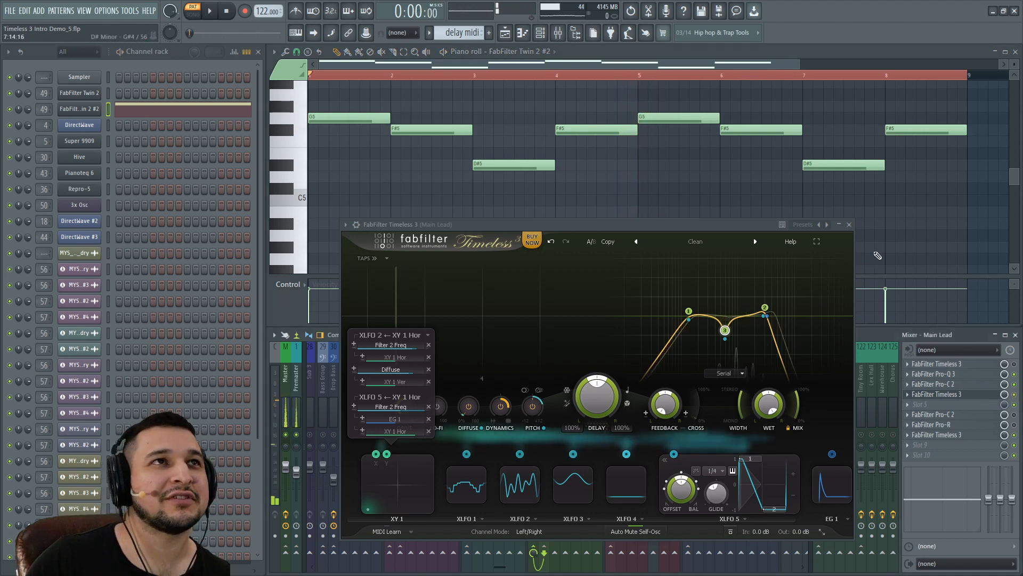
{"action": "key", "text": "space"}
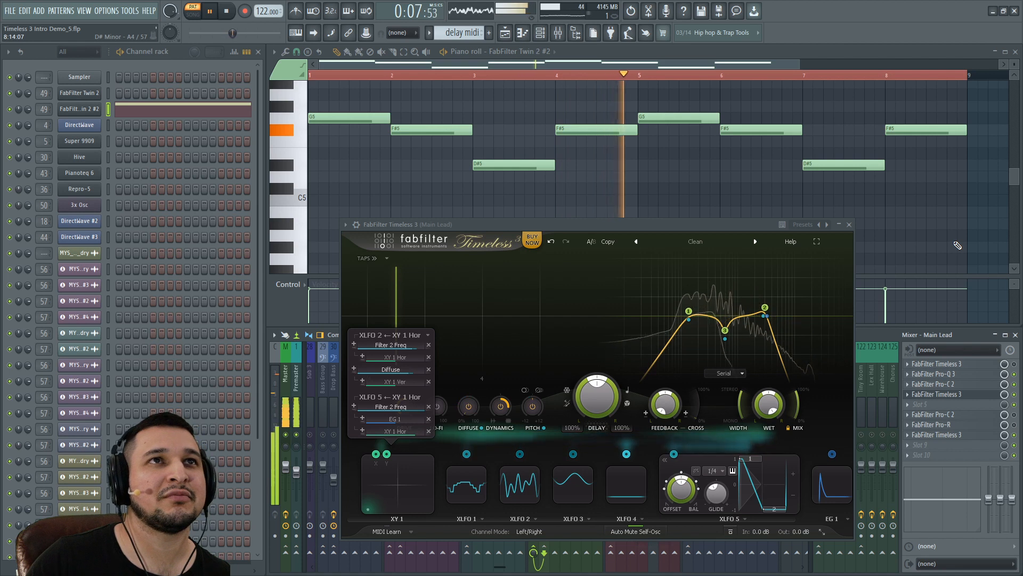
{"action": "key", "text": "space"}
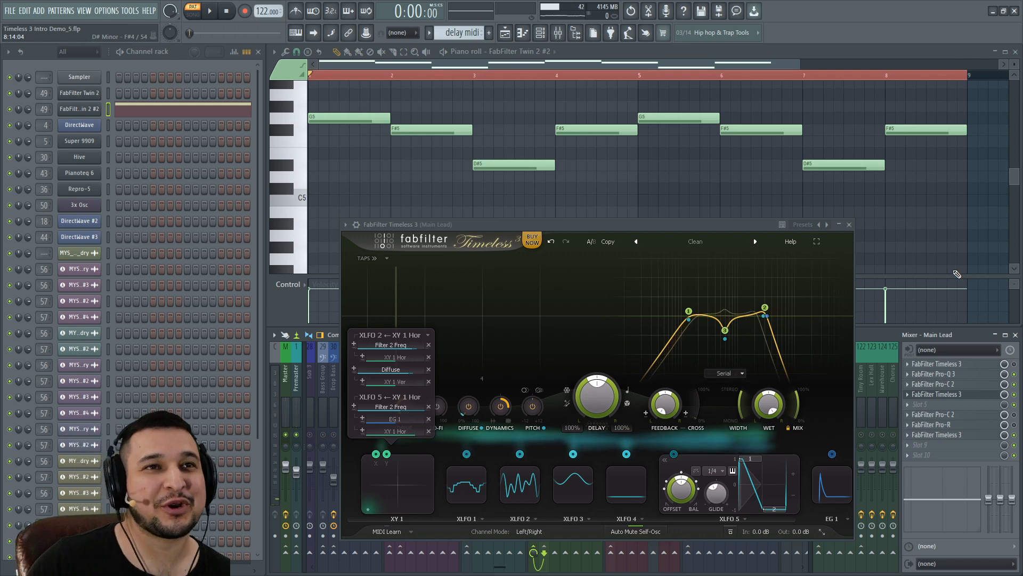
Step: Go full screen and add a MIDI source following controller CC 9 with a Linear response
{"action": "left_click", "coordinate": [817, 241]}
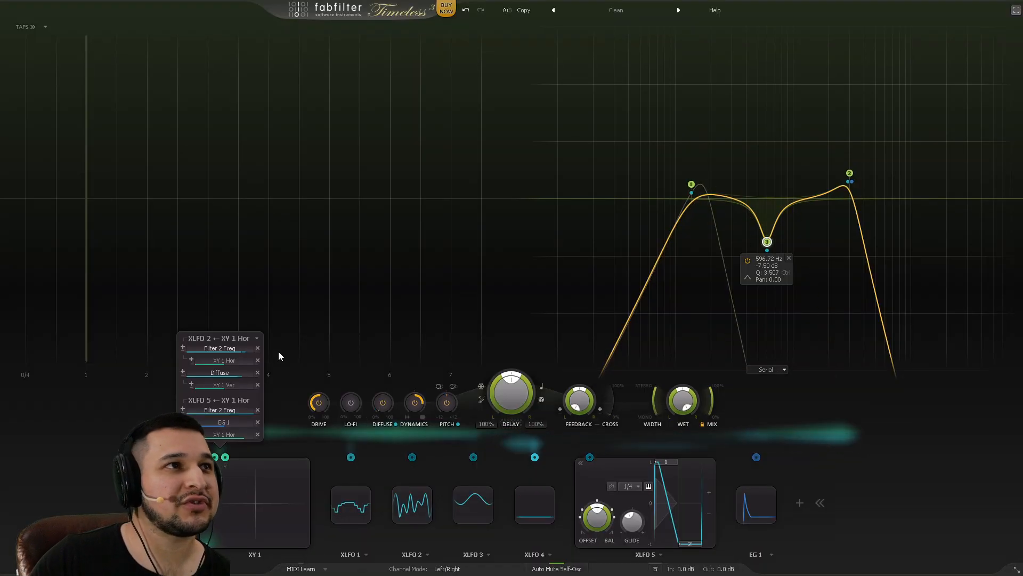
{"action": "left_click", "coordinate": [752, 502]}
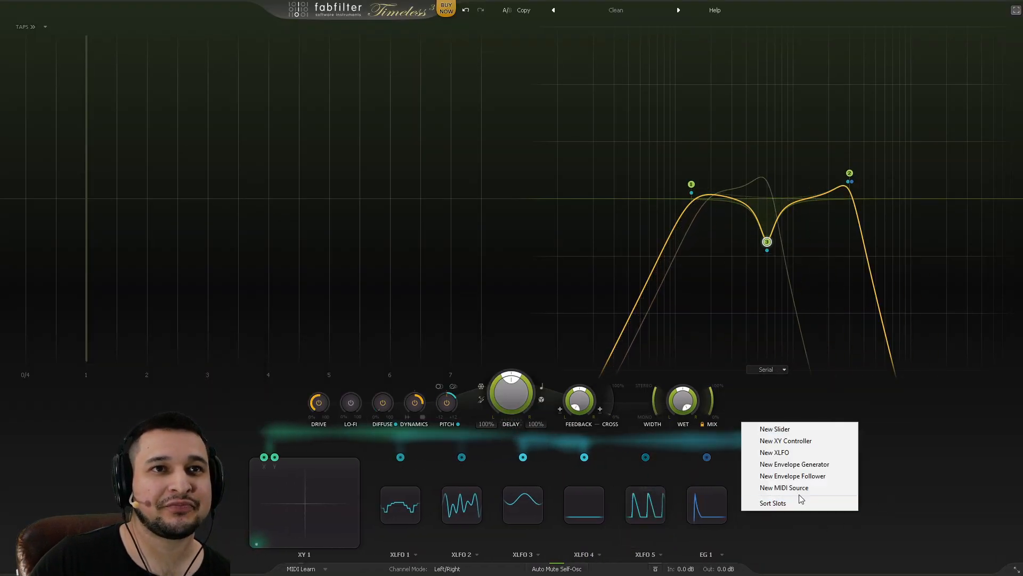
{"action": "left_click", "coordinate": [806, 487]}
{"action": "left_click", "coordinate": [729, 512]}
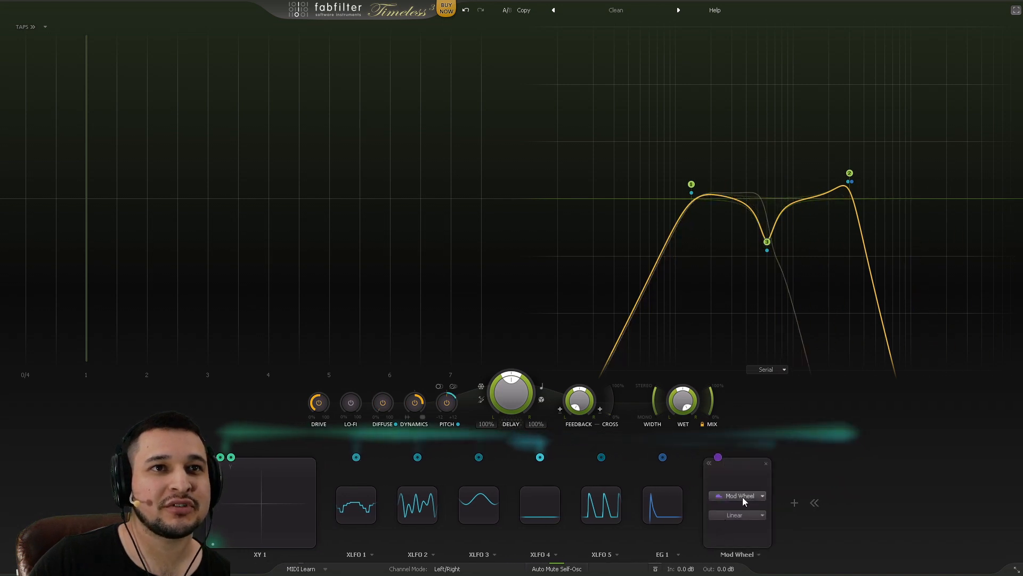
{"action": "left_click", "coordinate": [743, 496]}
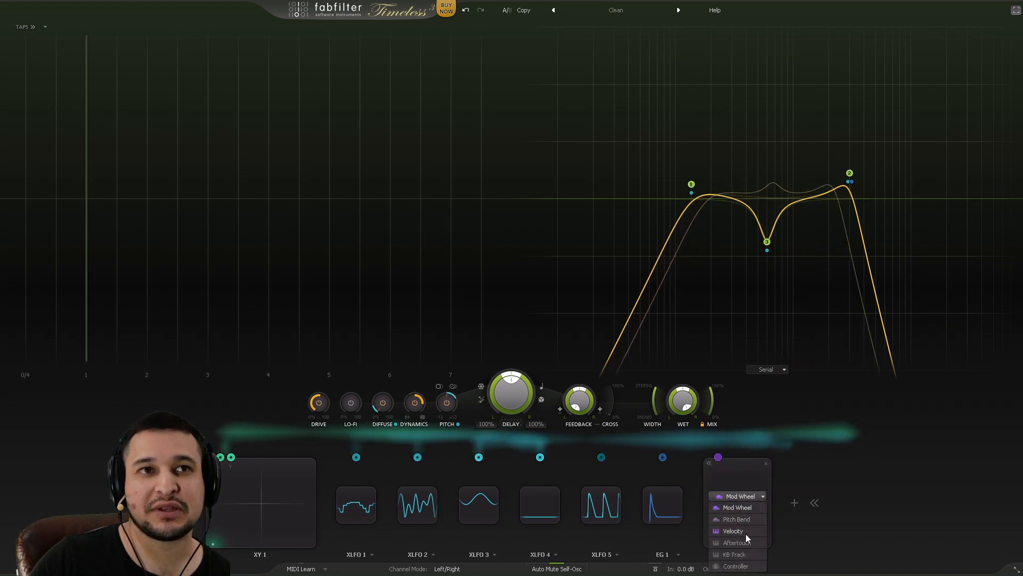
{"action": "left_click", "coordinate": [749, 566]}
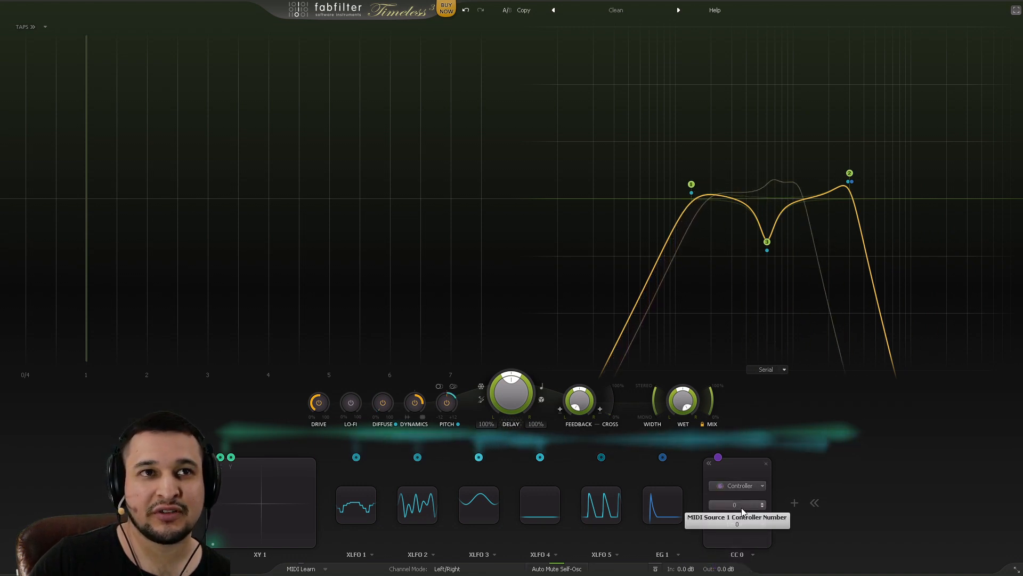
{"action": "left_click_drag", "start_coordinate": [765, 325], "coordinate": [744, 459]}
{"action": "left_click", "coordinate": [735, 527]}
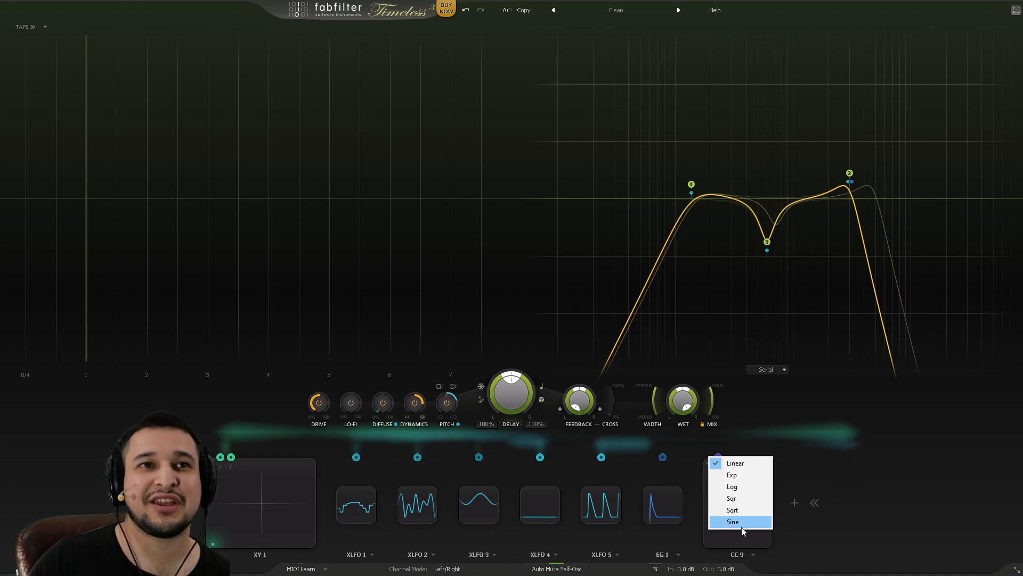
{"action": "left_click", "coordinate": [794, 503]}
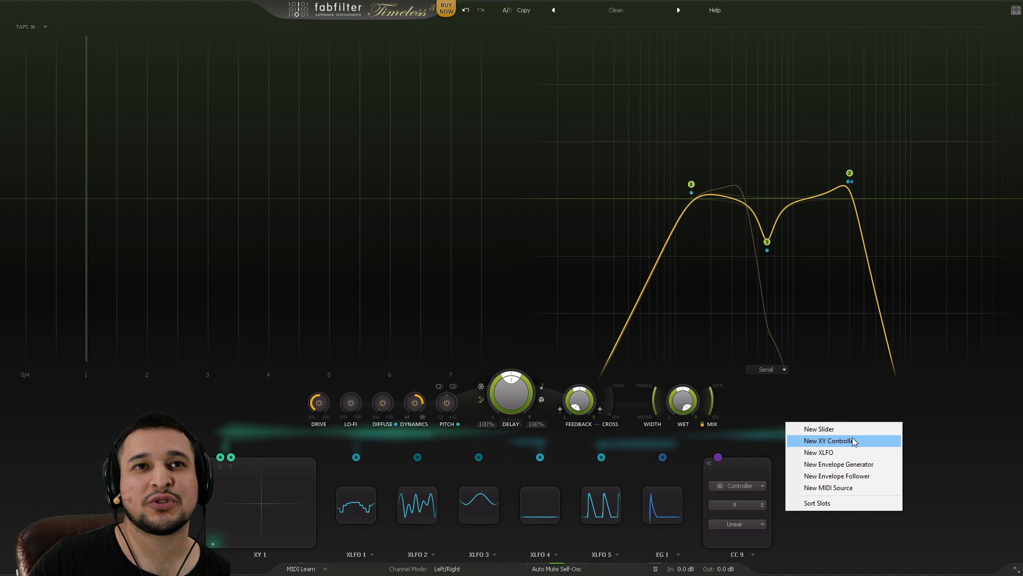
Step: Add envelope follower EF 1 and shape its release to about 0.050 sec and its attack
{"action": "left_click", "coordinate": [858, 476]}
{"action": "left_click", "coordinate": [707, 510]}
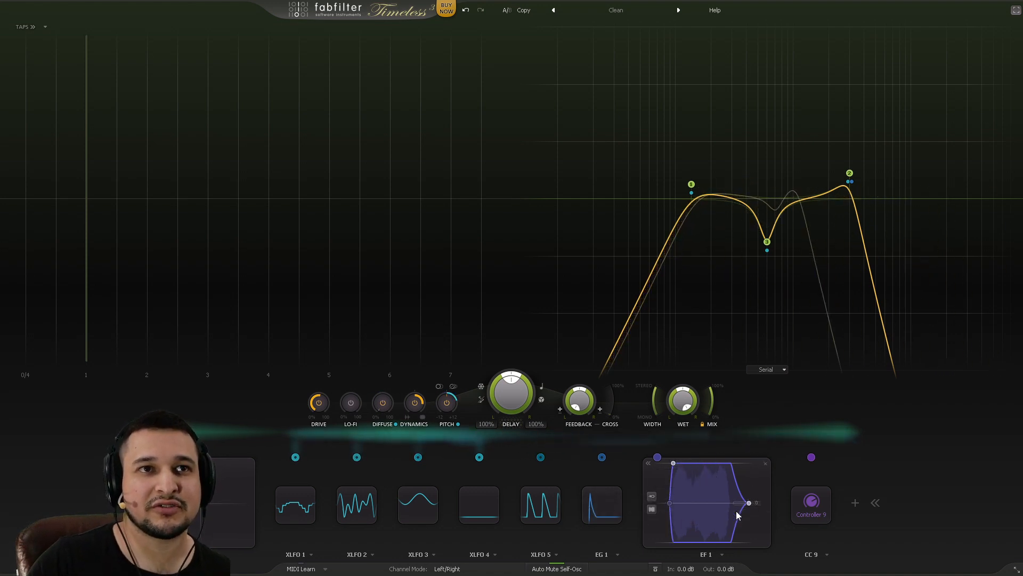
{"action": "mouse_move", "coordinate": [749, 503]}
{"action": "left_mouse_down"}
{"action": "mouse_move", "coordinate": [722, 502]}
{"action": "mouse_move", "coordinate": [747, 501]}
{"action": "mouse_move", "coordinate": [734, 497]}
{"action": "left_mouse_up"}
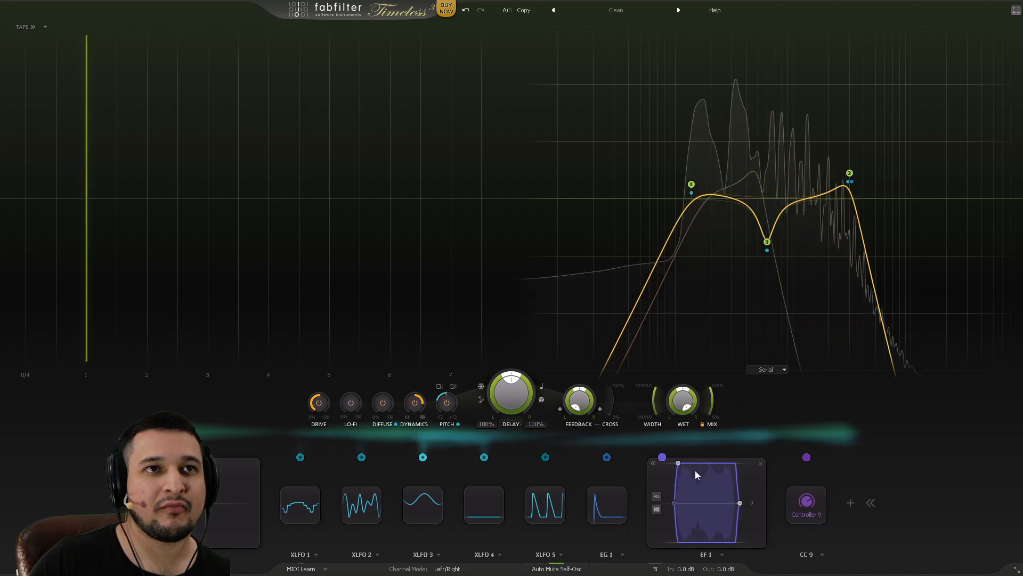
{"action": "left_click_drag", "start_coordinate": [684, 468], "coordinate": [687, 410]}
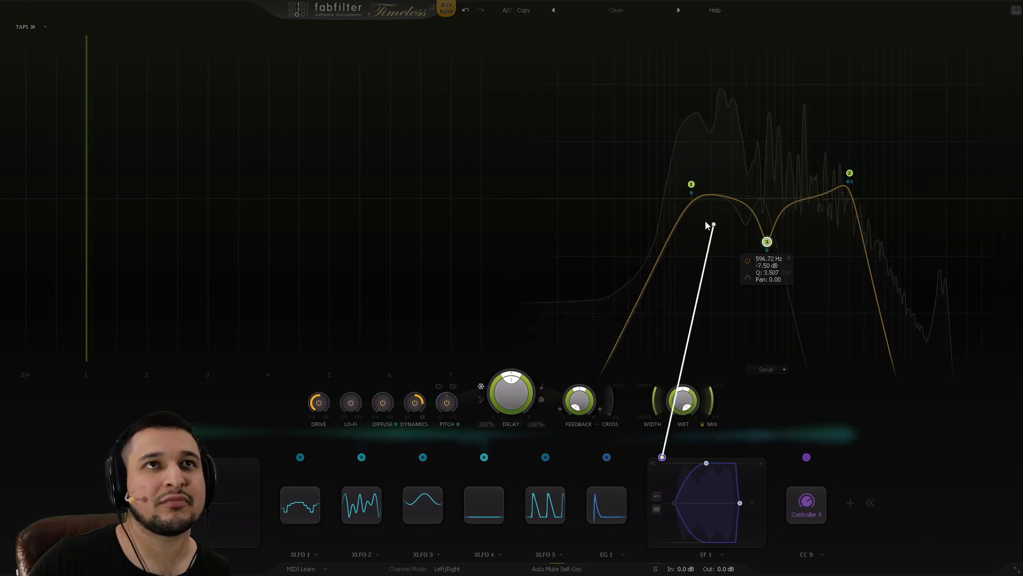
Step: Route EF 1 to Filter 2 Freq, drop band 2 from 3011 Hz to 182 Hz, and shorten the attack
{"action": "left_click_drag", "start_coordinate": [851, 180], "coordinate": [909, 223]}
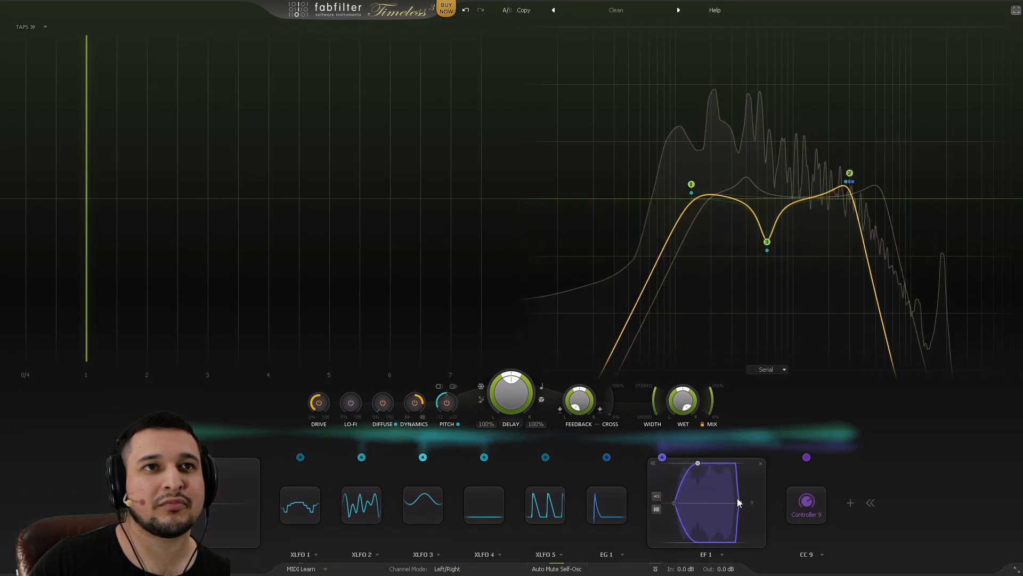
{"action": "left_click_drag", "start_coordinate": [701, 465], "coordinate": [767, 507]}
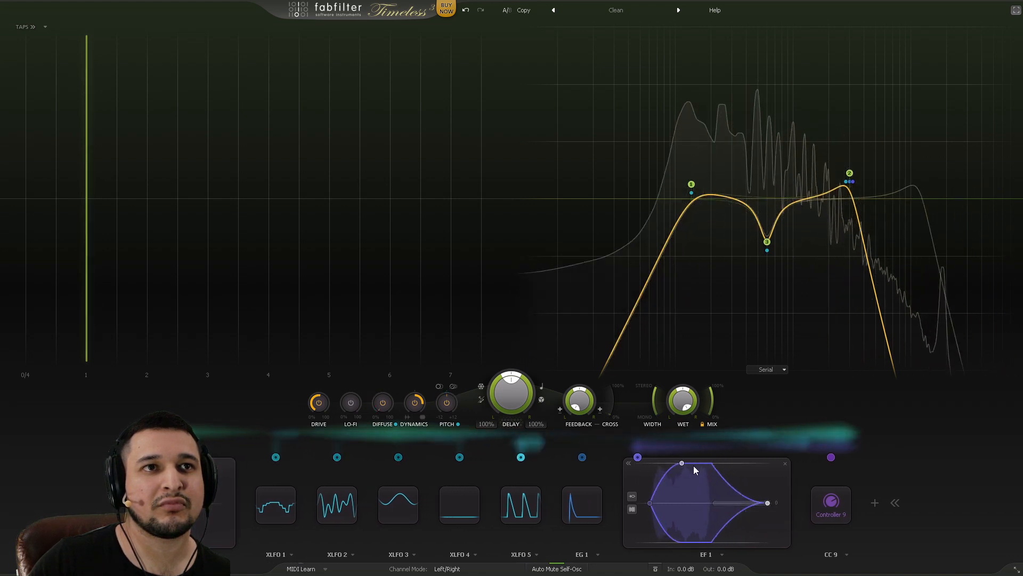
{"action": "mouse_move", "coordinate": [839, 175]}
{"action": "left_click_drag", "start_coordinate": [849, 175], "coordinate": [709, 185]}
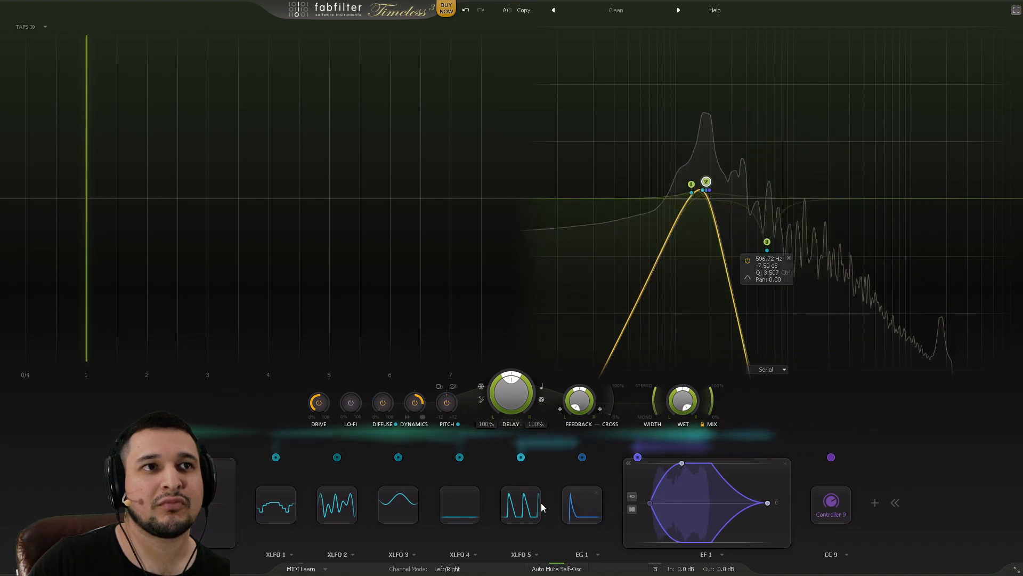
{"action": "mouse_move", "coordinate": [683, 464]}
{"action": "left_mouse_down"}
{"action": "mouse_move", "coordinate": [665, 464]}
{"action": "mouse_move", "coordinate": [680, 477]}
{"action": "left_mouse_up"}
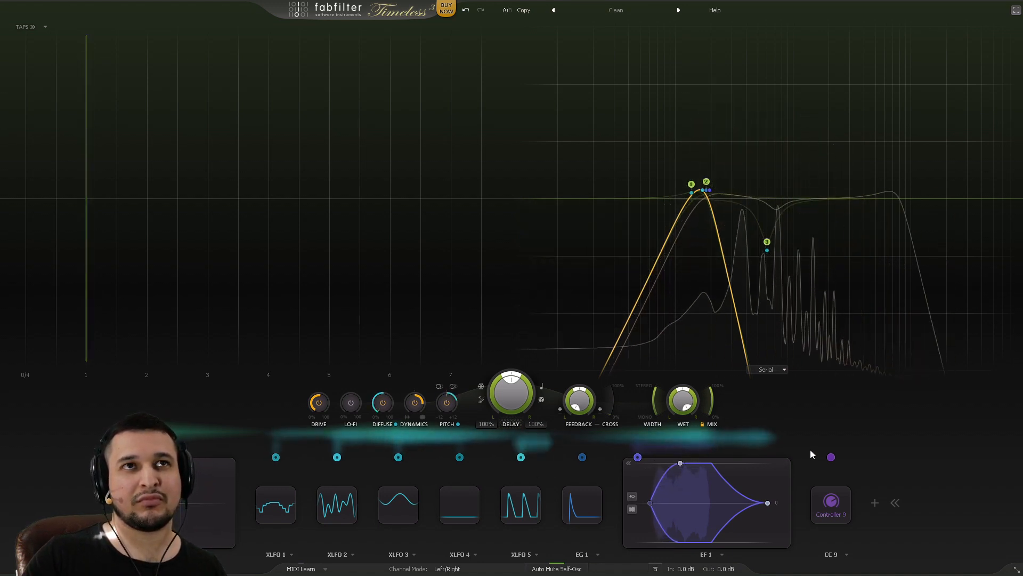
Step: Apply Sort Slots so the sources run XY 1, XLFOs, EG 1, EF 1, CC 9
{"action": "left_click", "coordinate": [875, 503]}
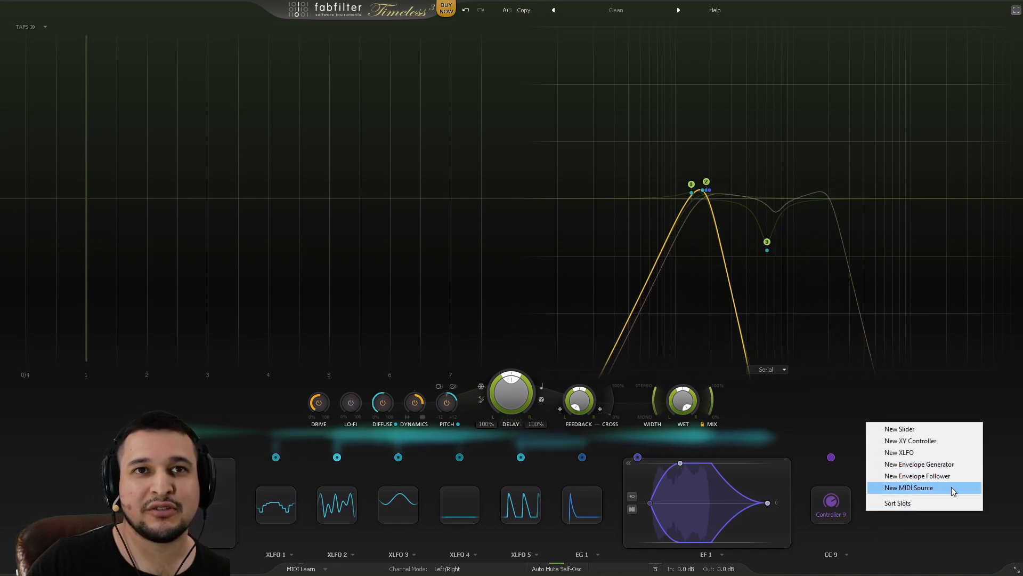
{"action": "left_click", "coordinate": [945, 502]}
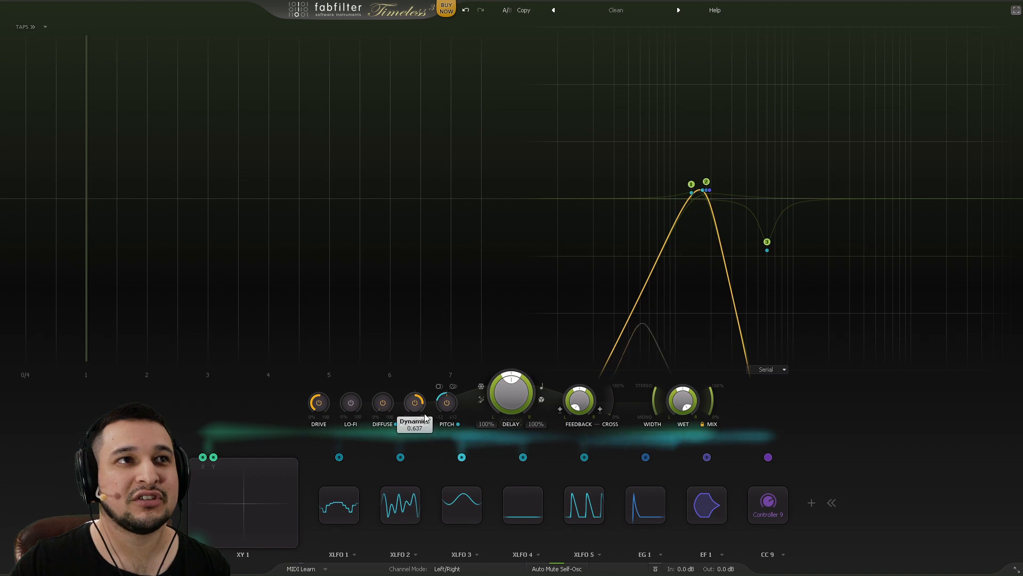
{"action": "mouse_move", "coordinate": [447, 413]}
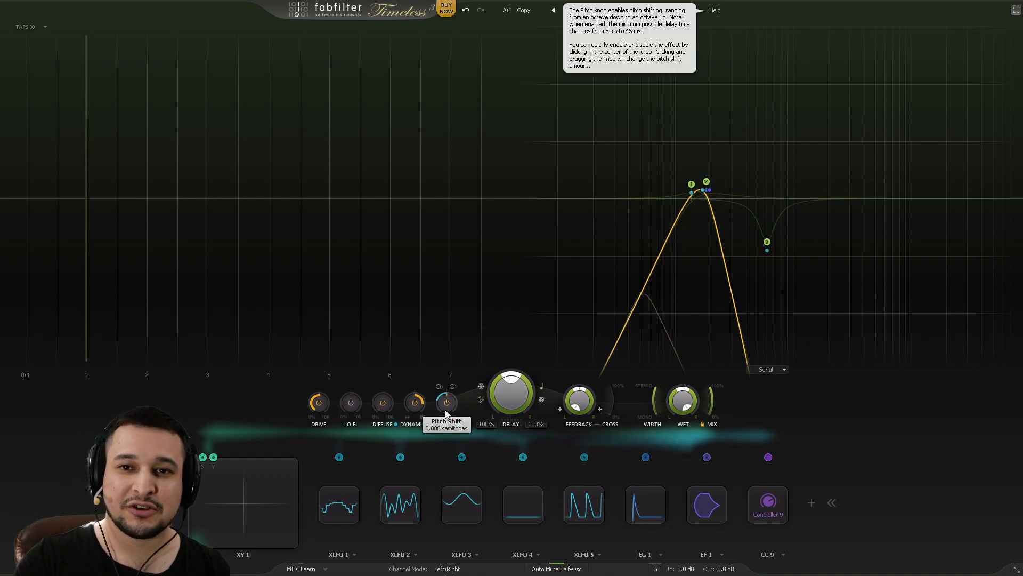